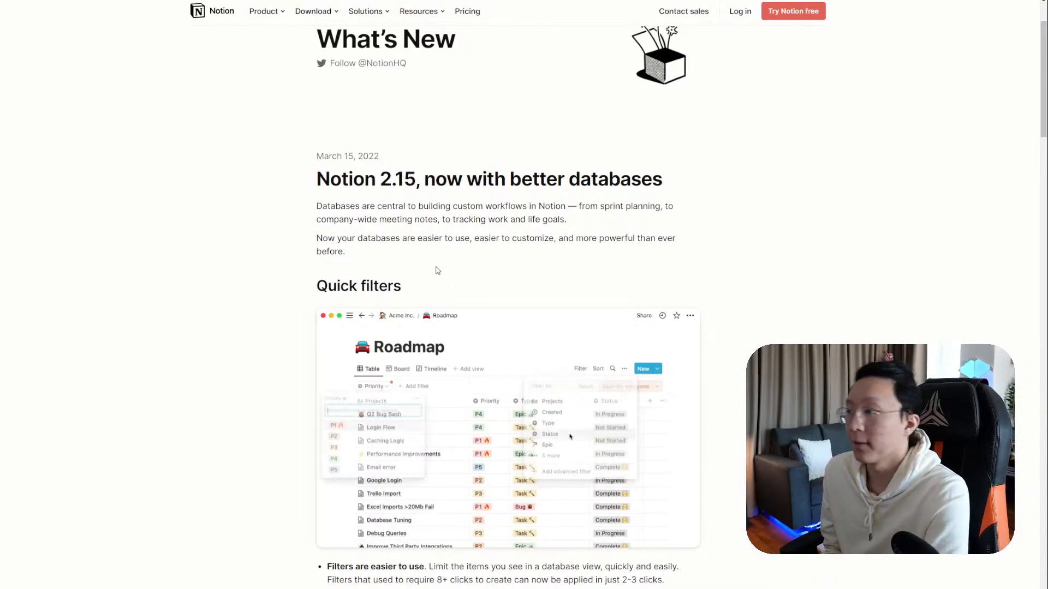
Read through the Notion 2.15 release notes on quick filters and creating views from existing databases
{"action": "scroll", "coordinate": [443, 269], "scroll_direction": "down", "scroll_amount": 1}
{"action": "scroll", "coordinate": [444, 270], "scroll_direction": "down", "scroll_amount": 2}
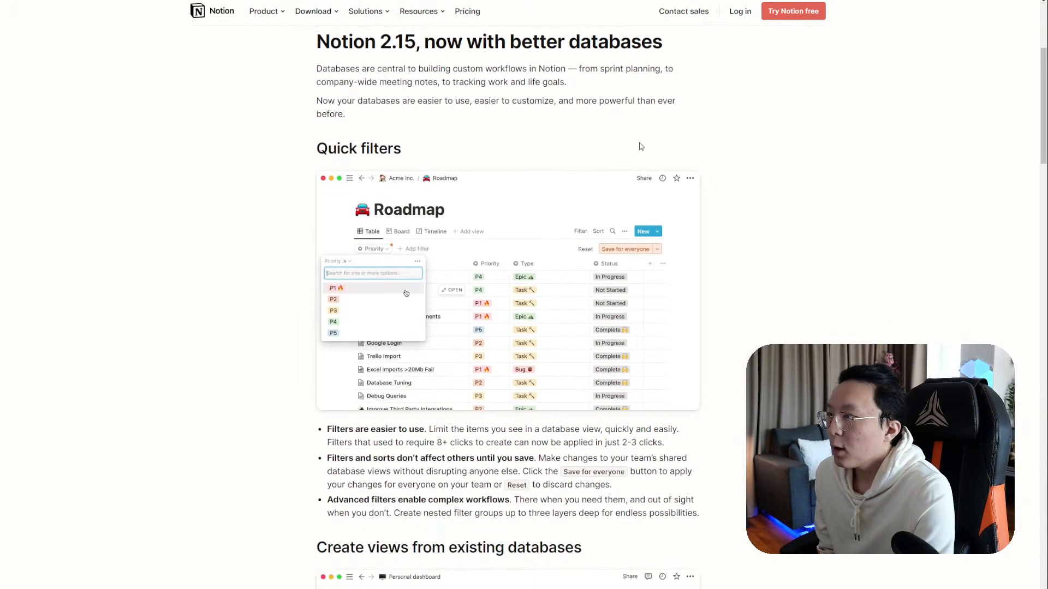
{"action": "scroll", "coordinate": [533, 343], "scroll_direction": "down", "scroll_amount": 1}
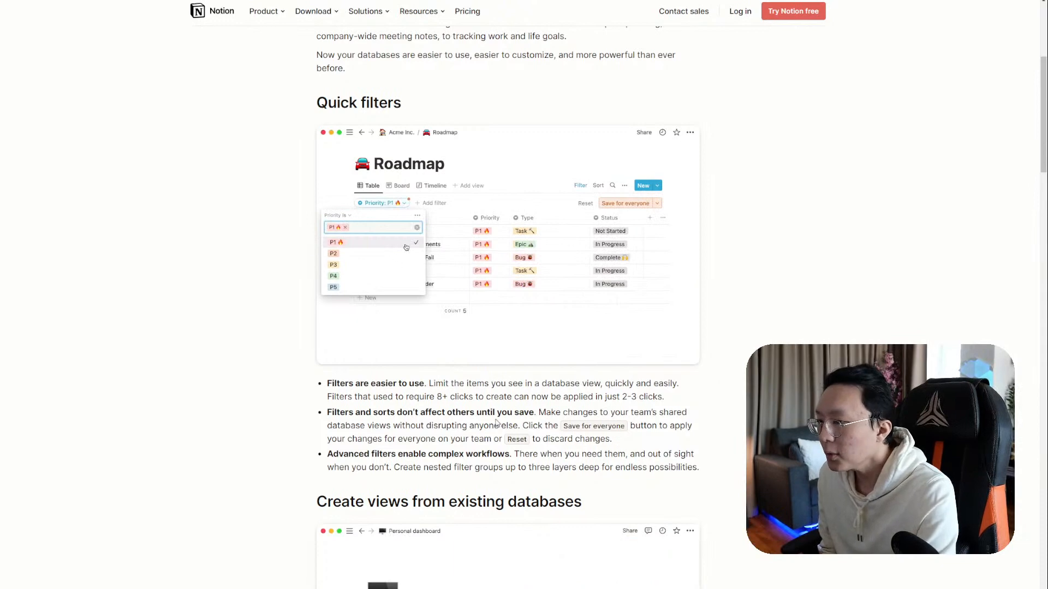
{"action": "scroll", "coordinate": [495, 423], "scroll_direction": "down", "scroll_amount": 7}
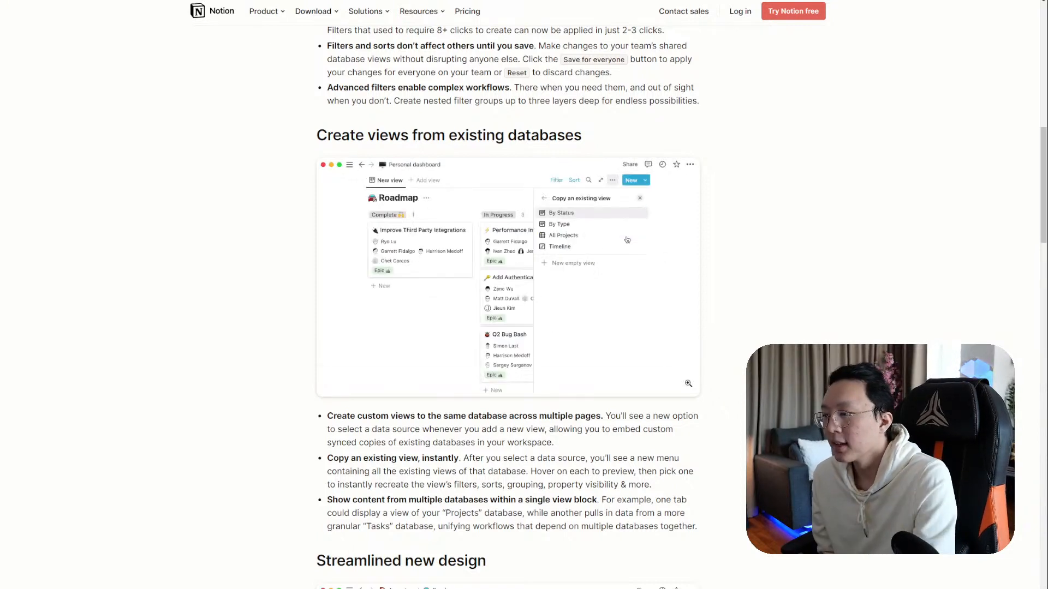
{"action": "scroll", "coordinate": [712, 393], "scroll_direction": "down", "scroll_amount": 1}
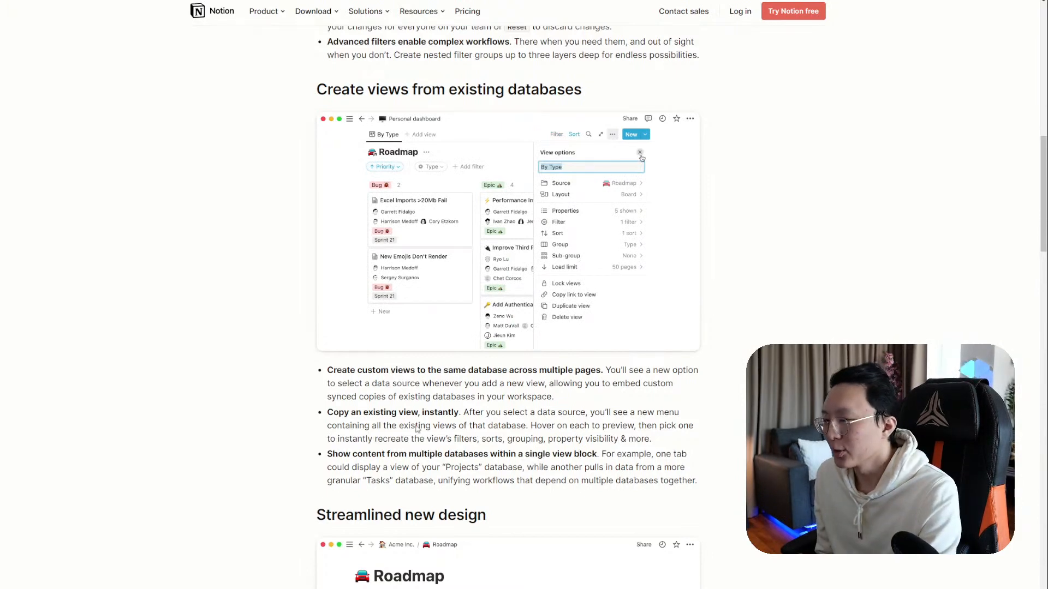
{"action": "scroll", "coordinate": [416, 429], "scroll_direction": "down", "scroll_amount": 8}
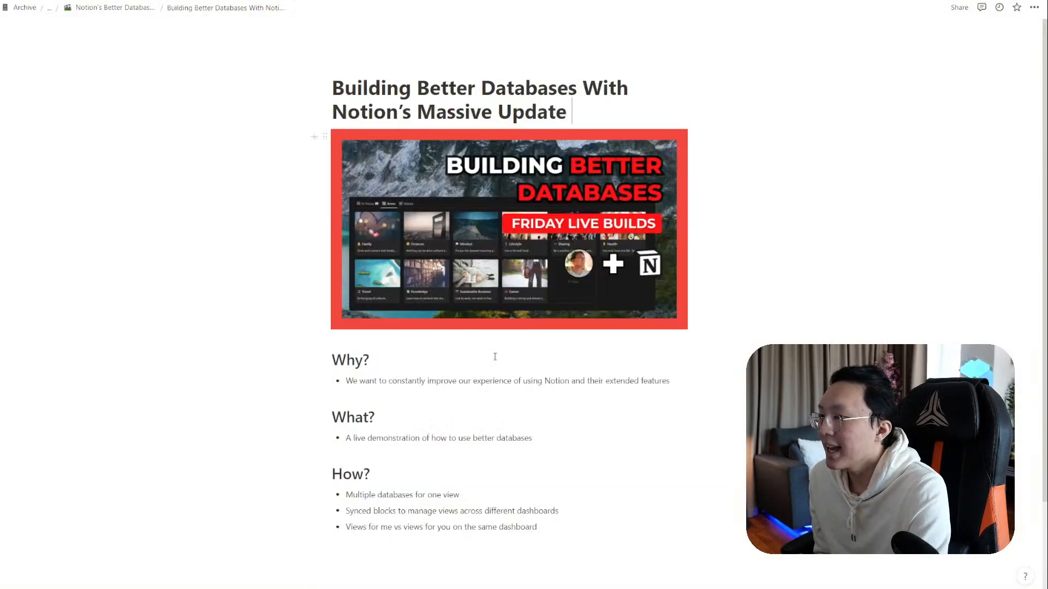
Review the session outline, highlighting each of the three bullets under the How? heading in turn
{"action": "scroll", "coordinate": [495, 357], "scroll_direction": "down", "scroll_amount": 1}
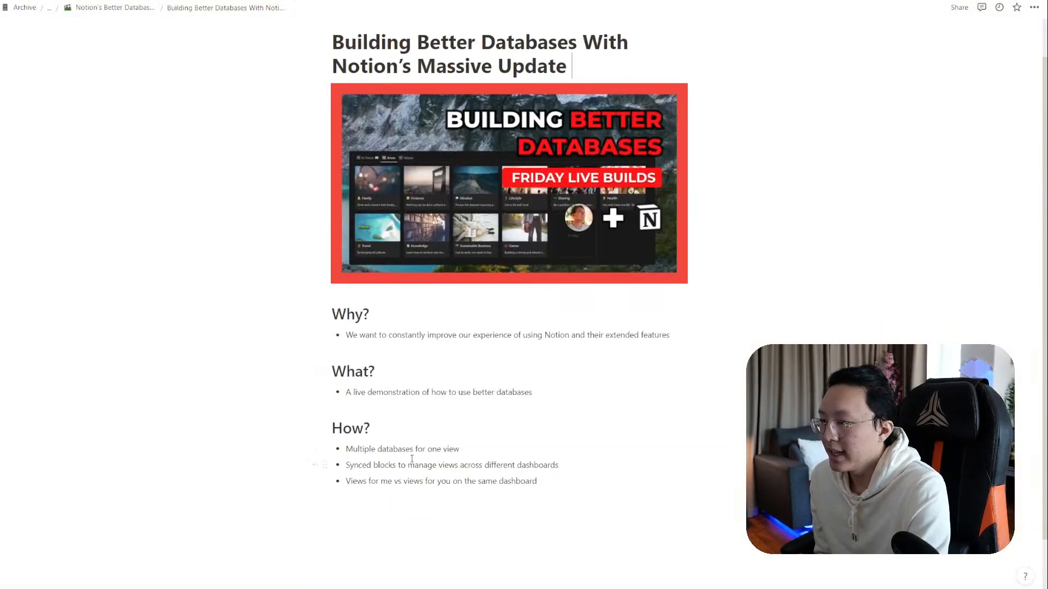
{"action": "left_click", "coordinate": [323, 449]}
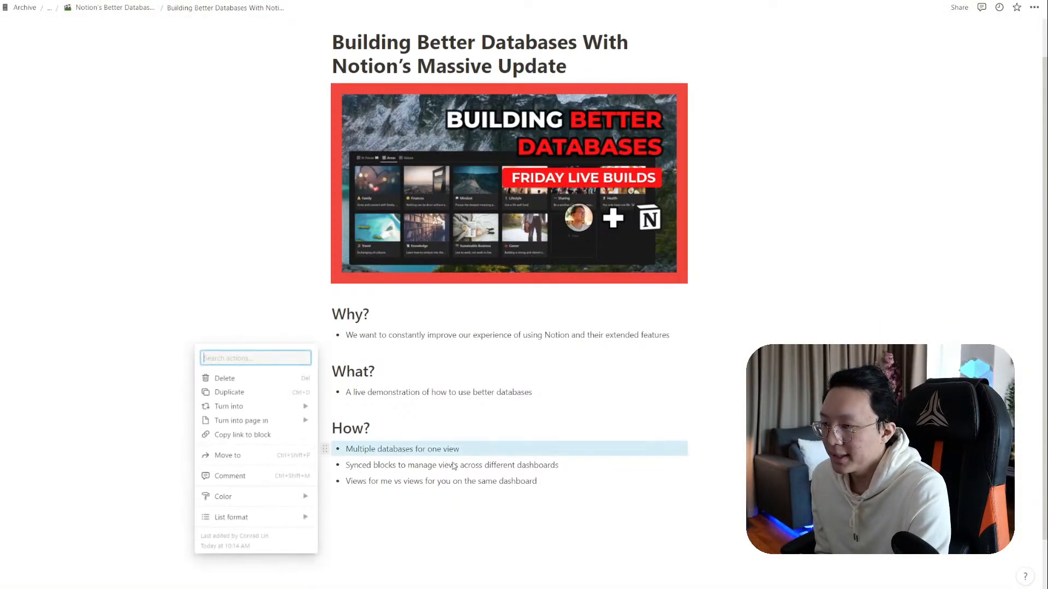
{"action": "key", "text": "Escape"}
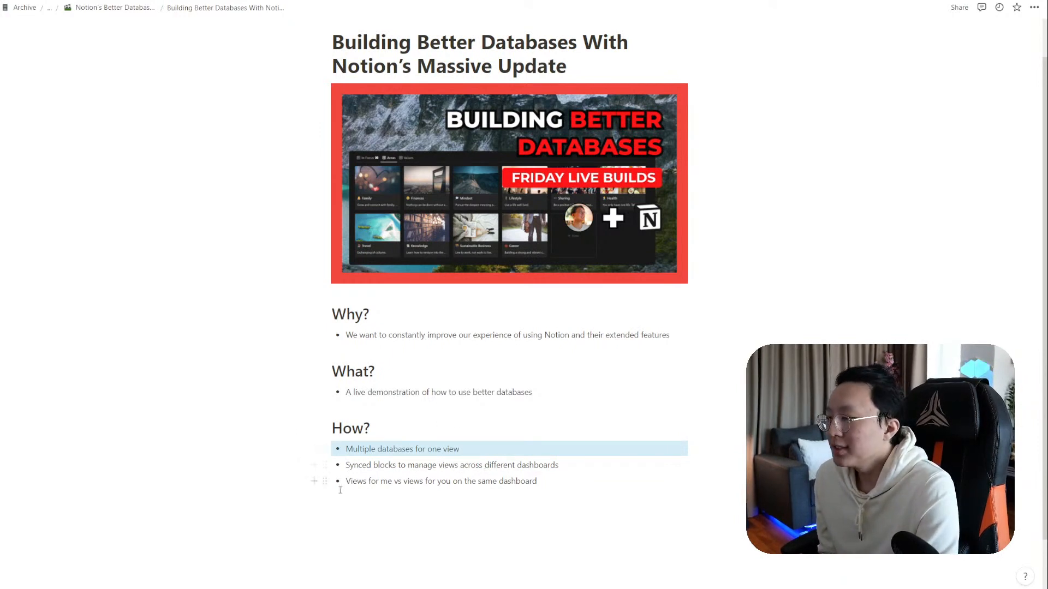
{"action": "left_click", "coordinate": [325, 466]}
{"action": "key", "text": "Escape"}
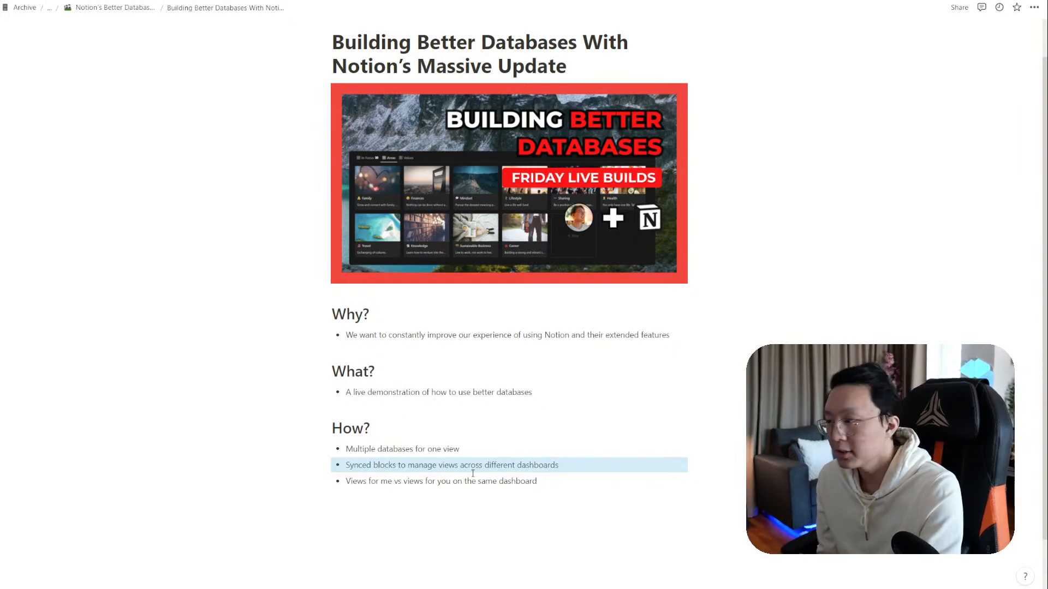
{"action": "left_click", "coordinate": [325, 481]}
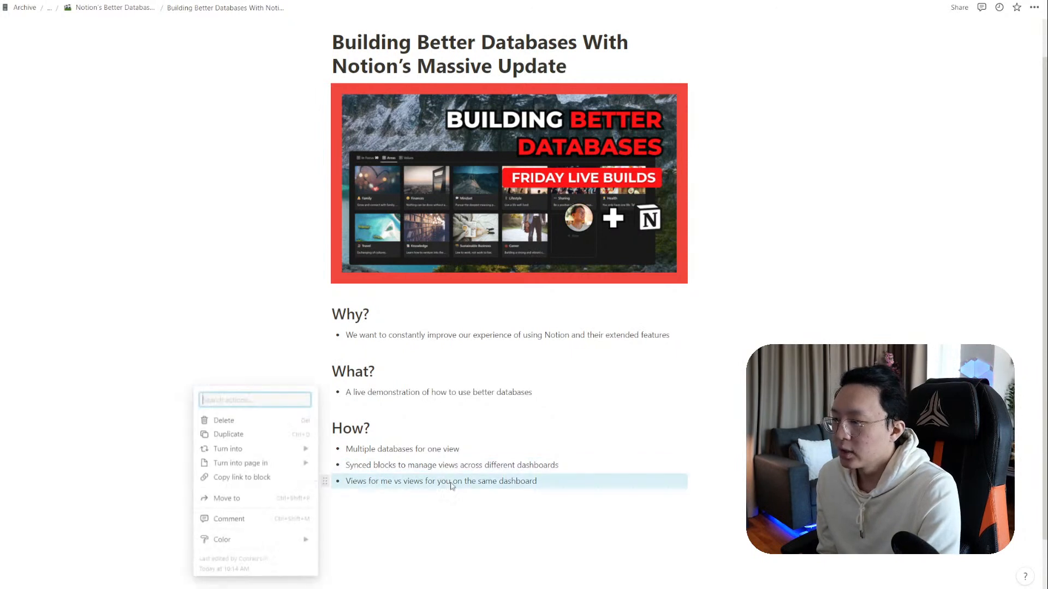
{"action": "left_click", "coordinate": [449, 484]}
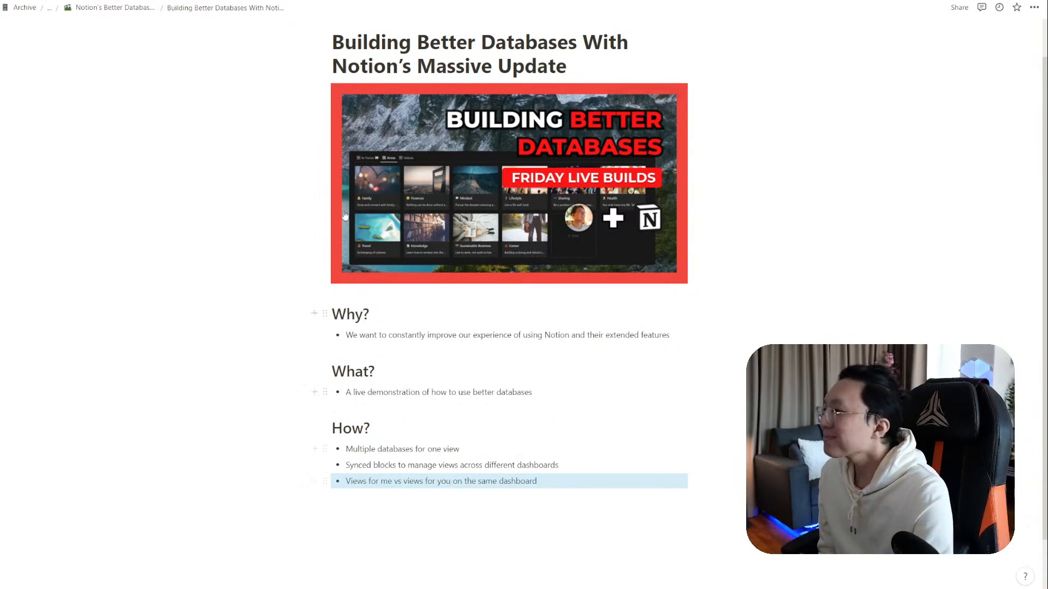
Switch to the Master Systems For A Better Life page and expand its System Navigation (Skip Ahead!) list
{"action": "left_click", "coordinate": [175, 1]}
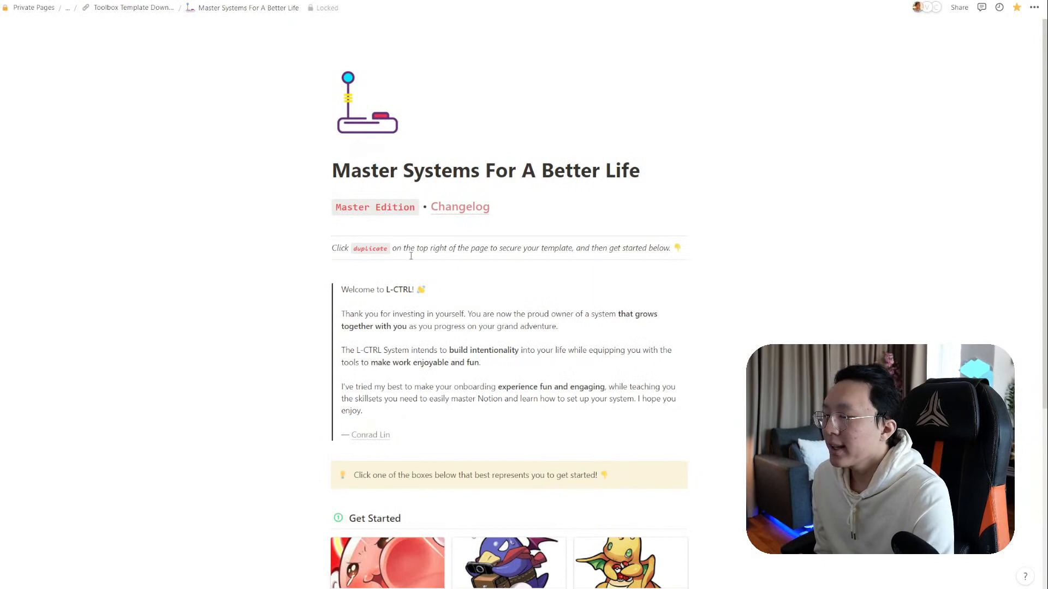
{"action": "scroll", "coordinate": [410, 256], "scroll_direction": "down", "scroll_amount": 4}
{"action": "scroll", "coordinate": [412, 262], "scroll_direction": "up", "scroll_amount": 1}
{"action": "scroll", "coordinate": [404, 382], "scroll_direction": "down", "scroll_amount": 1}
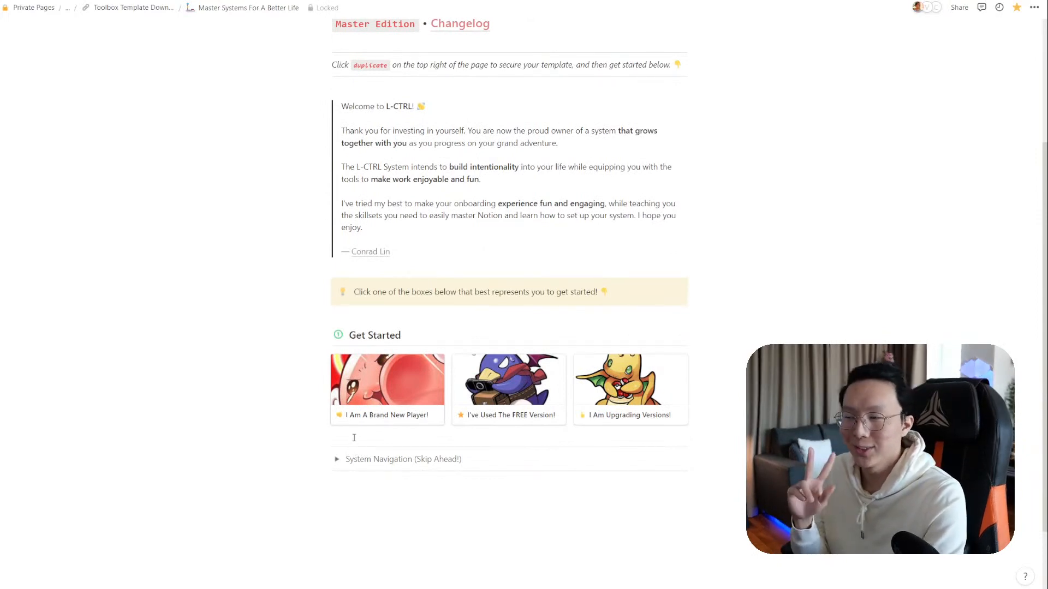
{"action": "left_click", "coordinate": [336, 459]}
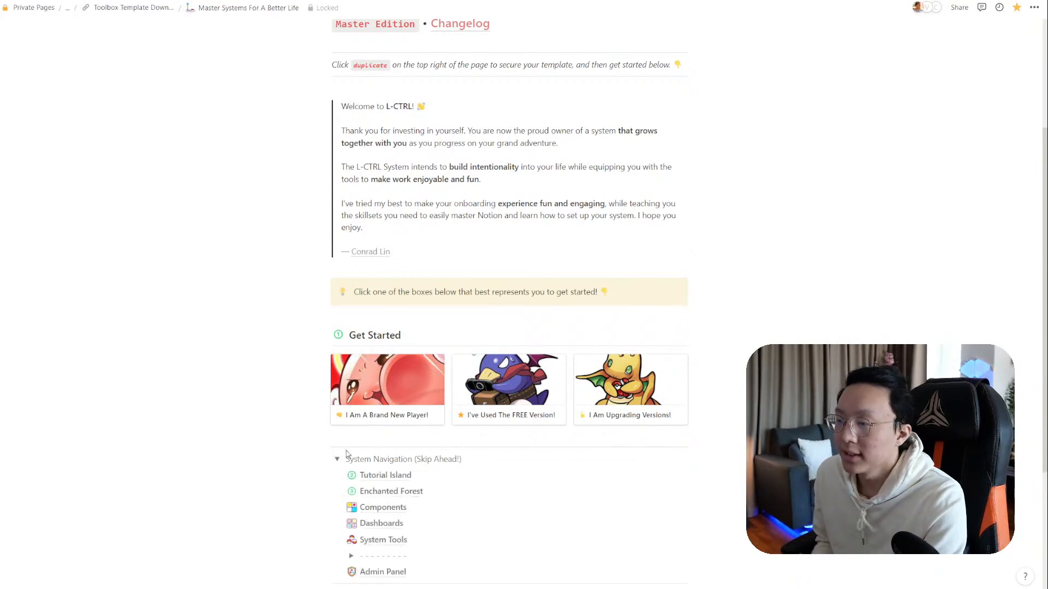
Open the D: Alignment dashboard through Dashboards, All Dashboards, Daily Drivers and Be Intentional
{"action": "left_click", "coordinate": [383, 519]}
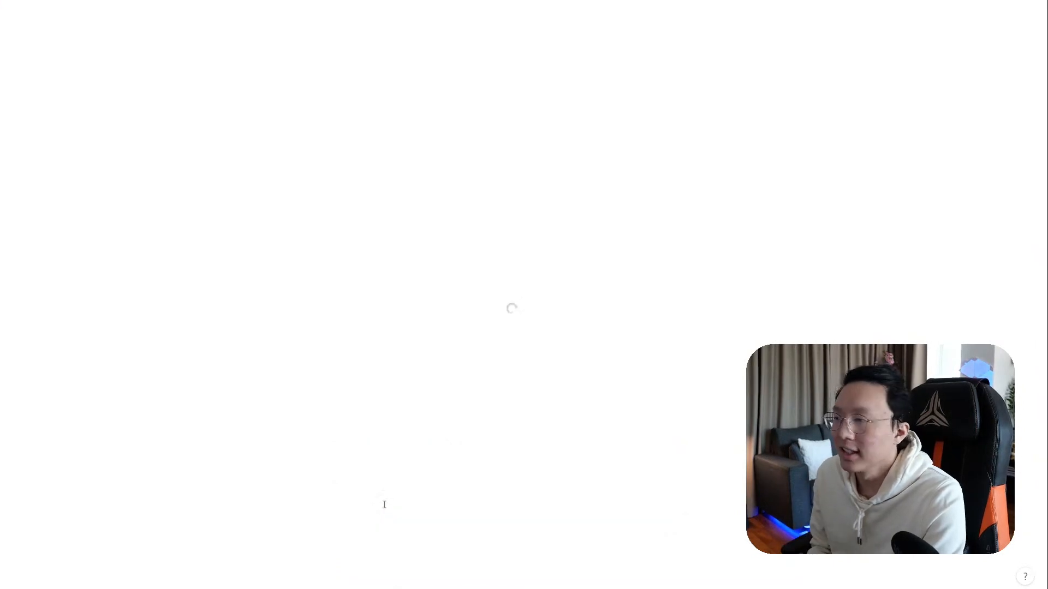
{"action": "left_click", "coordinate": [403, 251]}
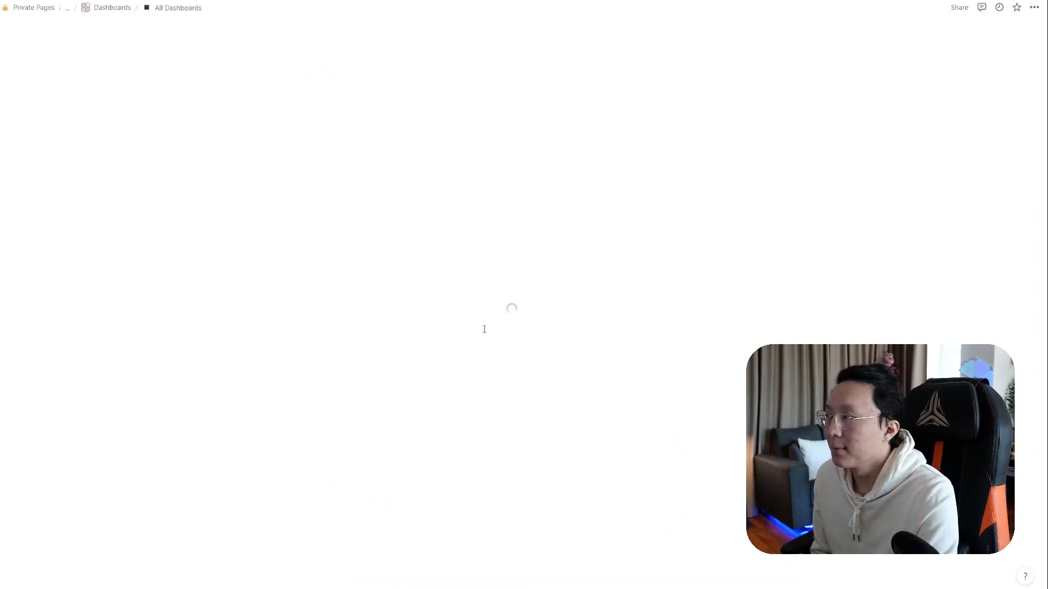
{"action": "left_click", "coordinate": [385, 257]}
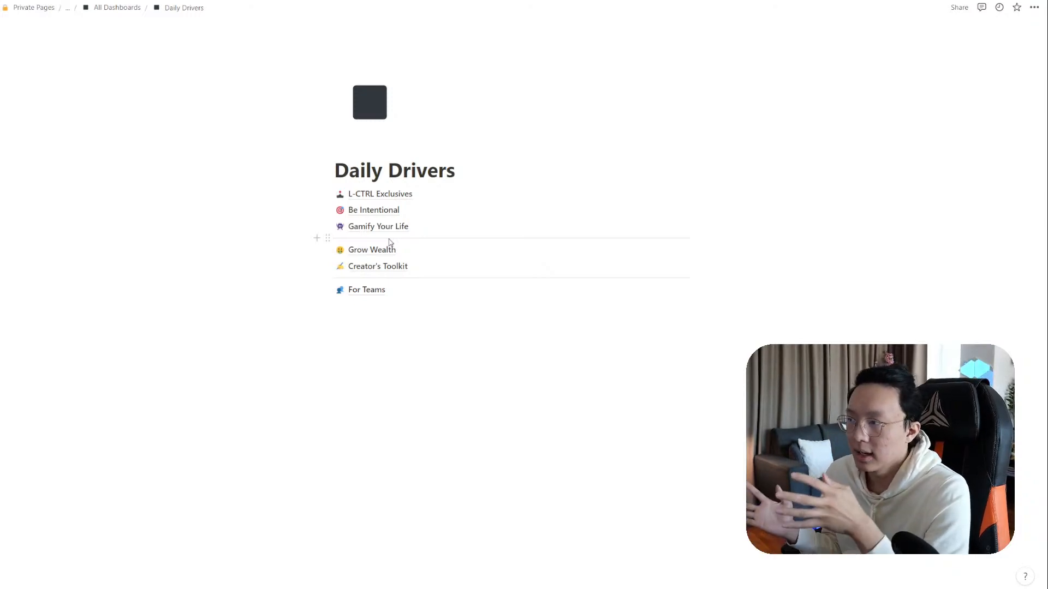
{"action": "left_click", "coordinate": [395, 209]}
{"action": "left_click", "coordinate": [399, 164]}
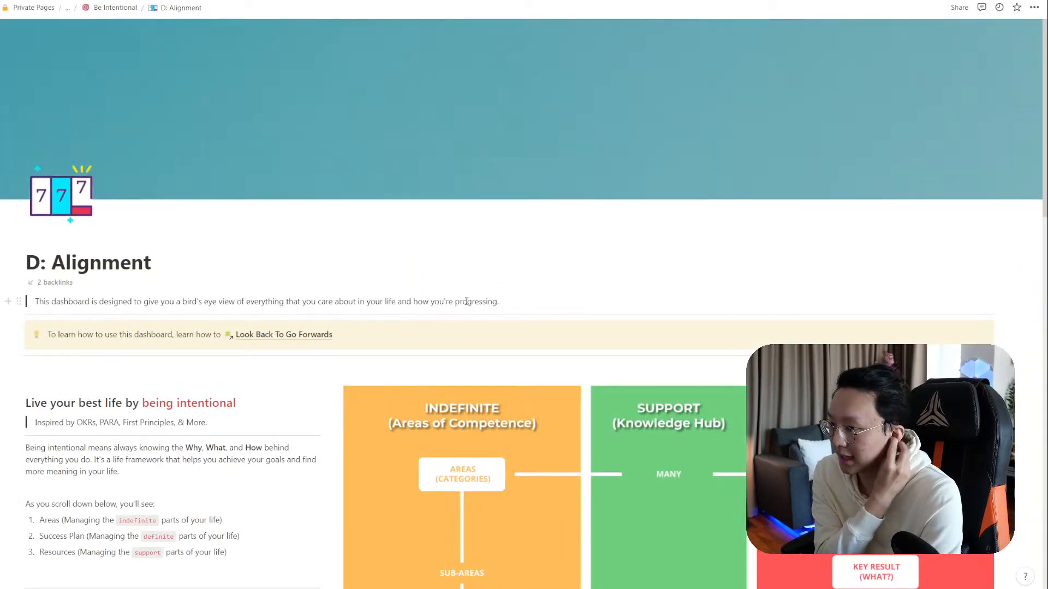
Examine the Areas, Values, In Focus and Sub-Areas views of the Areas of Competence database, returning to Areas
{"action": "scroll", "coordinate": [524, 313], "scroll_direction": "down", "scroll_amount": 5}
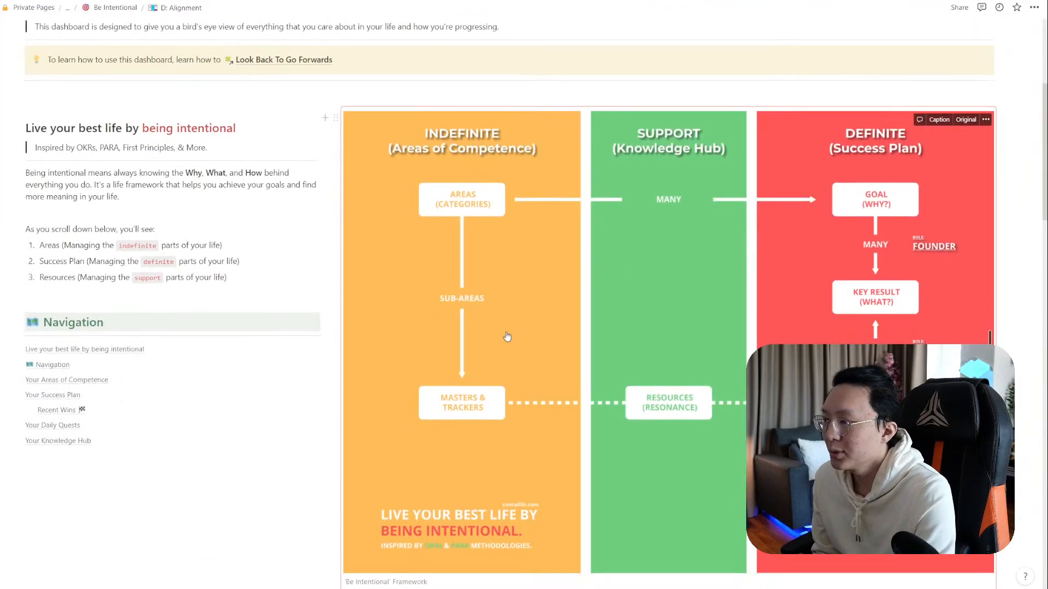
{"action": "scroll", "coordinate": [507, 339], "scroll_direction": "down", "scroll_amount": 8}
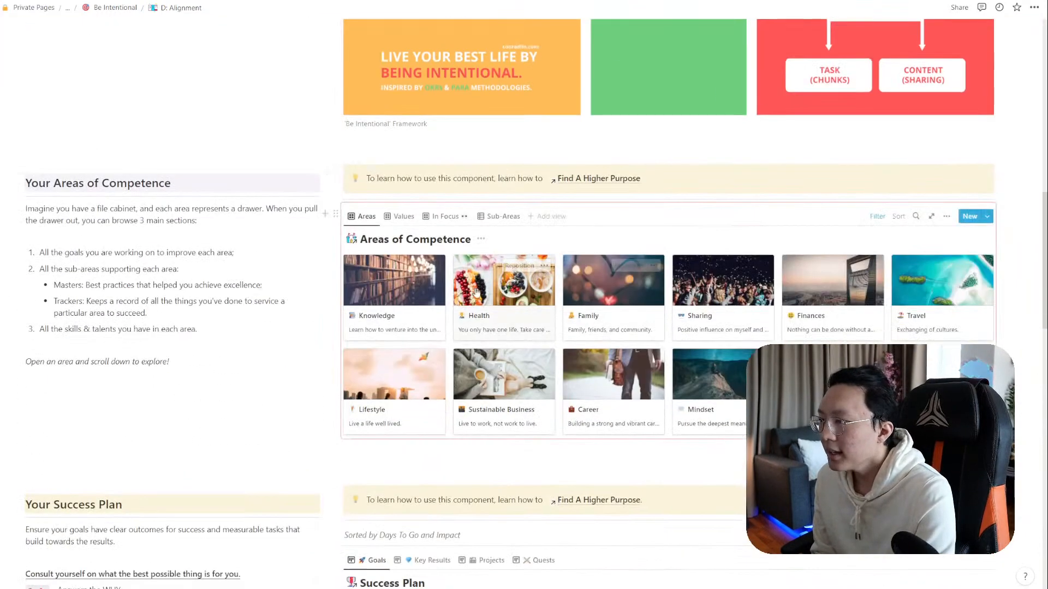
{"action": "left_click", "coordinate": [364, 216]}
{"action": "left_click", "coordinate": [402, 216]}
{"action": "left_click", "coordinate": [402, 217]}
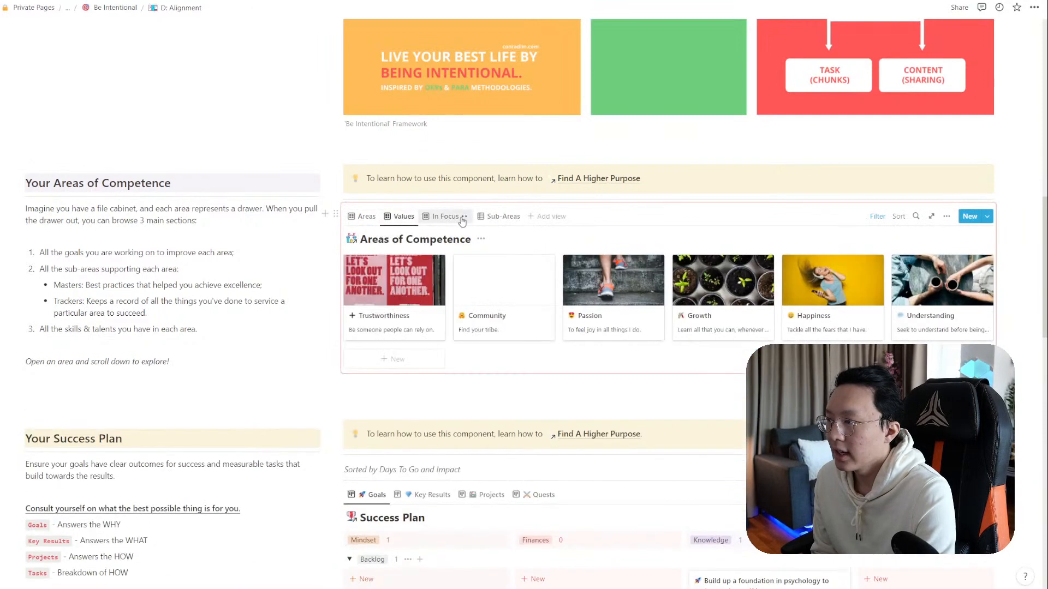
{"action": "left_click", "coordinate": [462, 217]}
{"action": "left_click", "coordinate": [499, 216]}
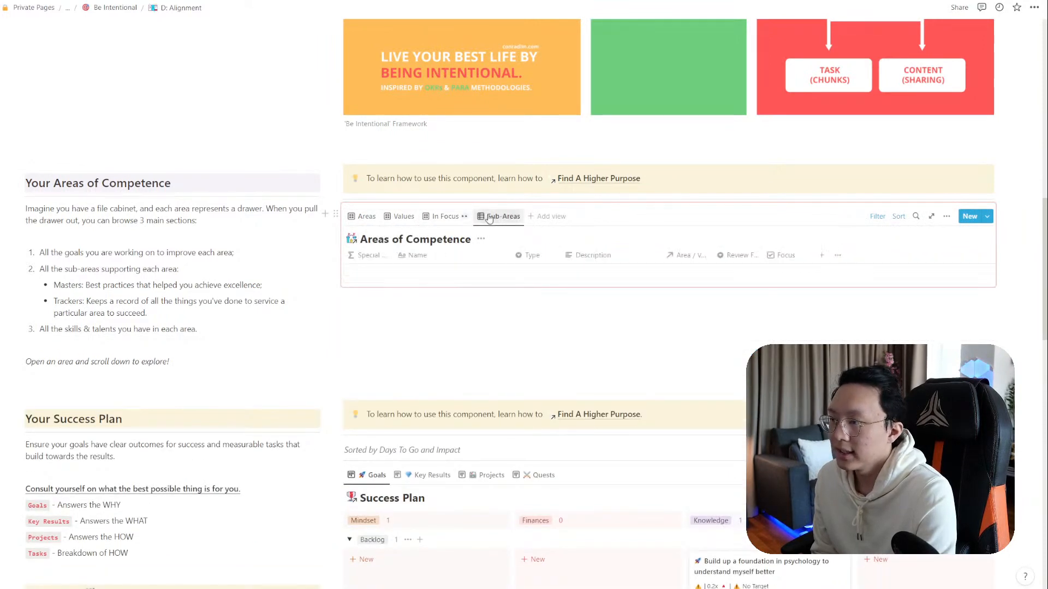
{"action": "left_click", "coordinate": [363, 216]}
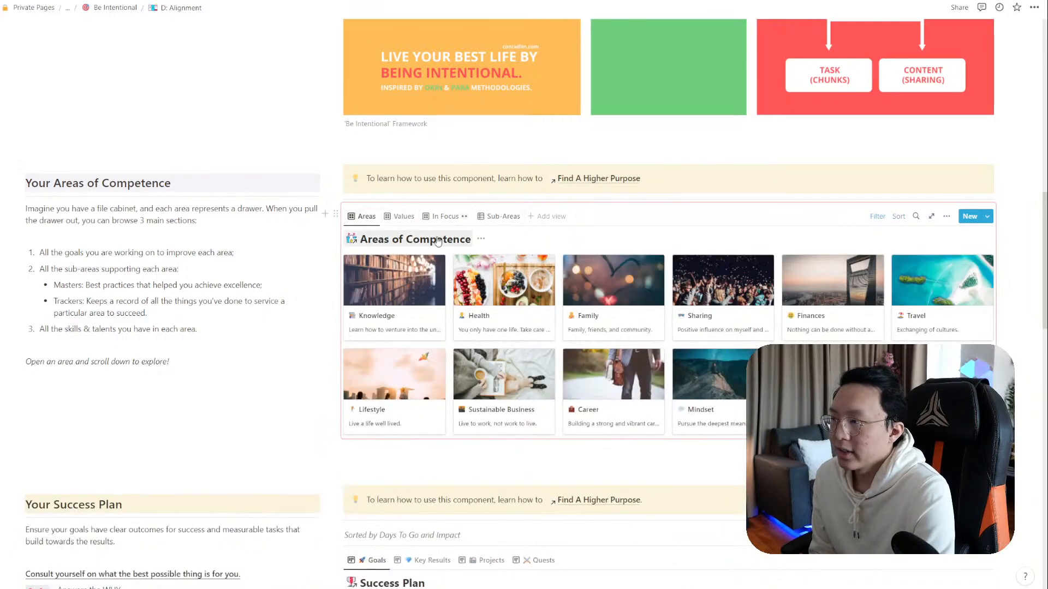
Hide the database title in the layout settings of the Areas view
{"action": "left_click", "coordinate": [946, 216]}
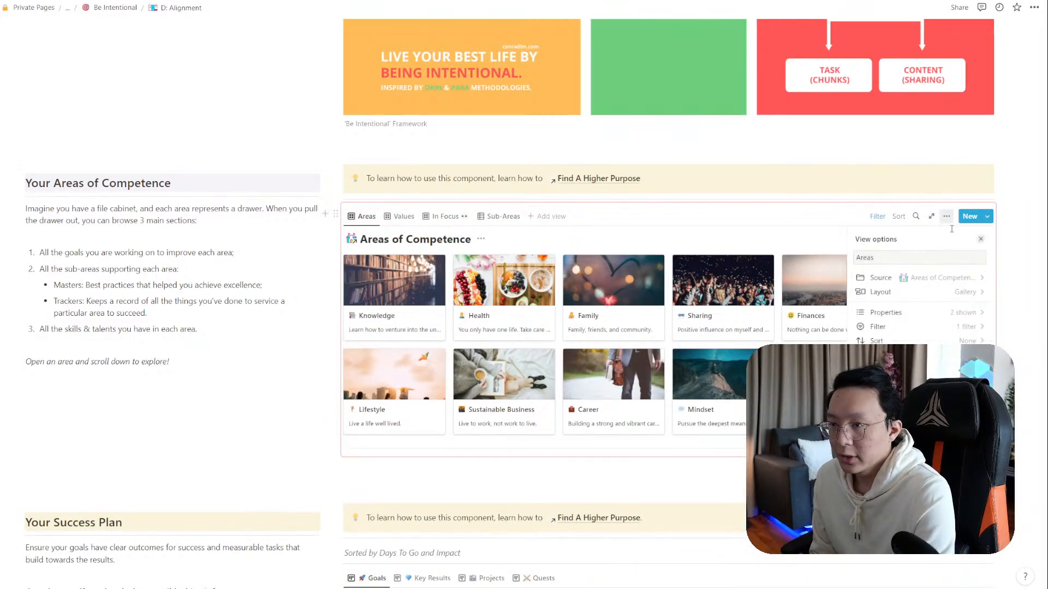
{"action": "left_click", "coordinate": [942, 293]}
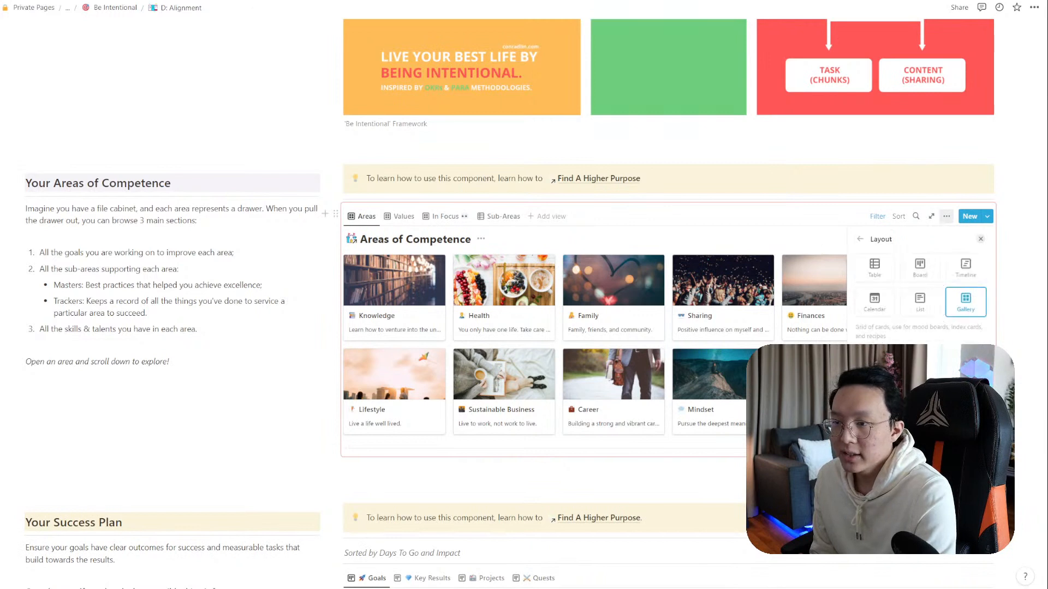
{"action": "left_click", "coordinate": [977, 356]}
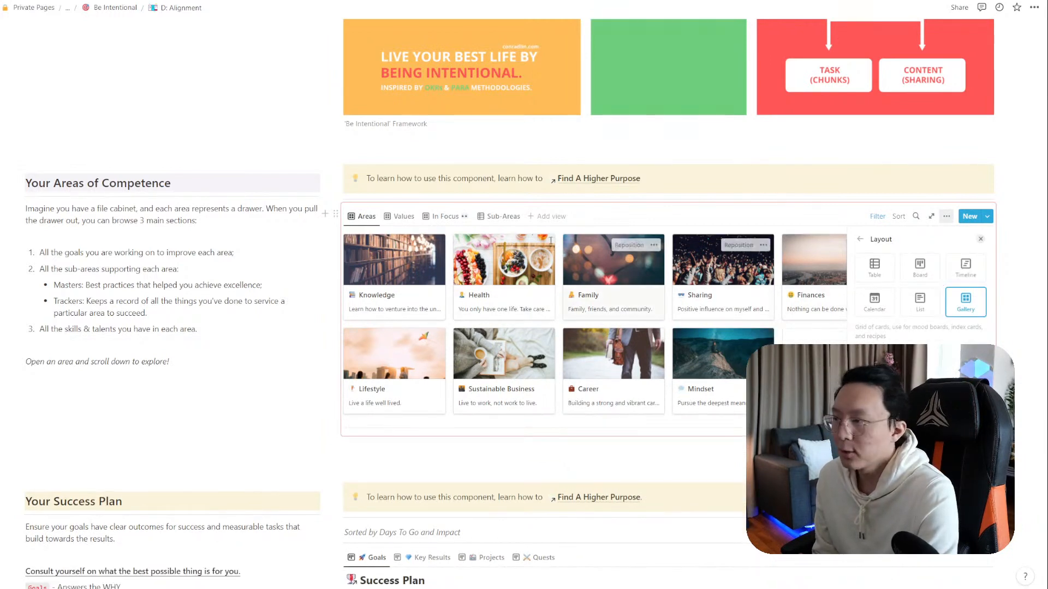
{"action": "left_click", "coordinate": [369, 219]}
{"action": "left_click", "coordinate": [369, 220]}
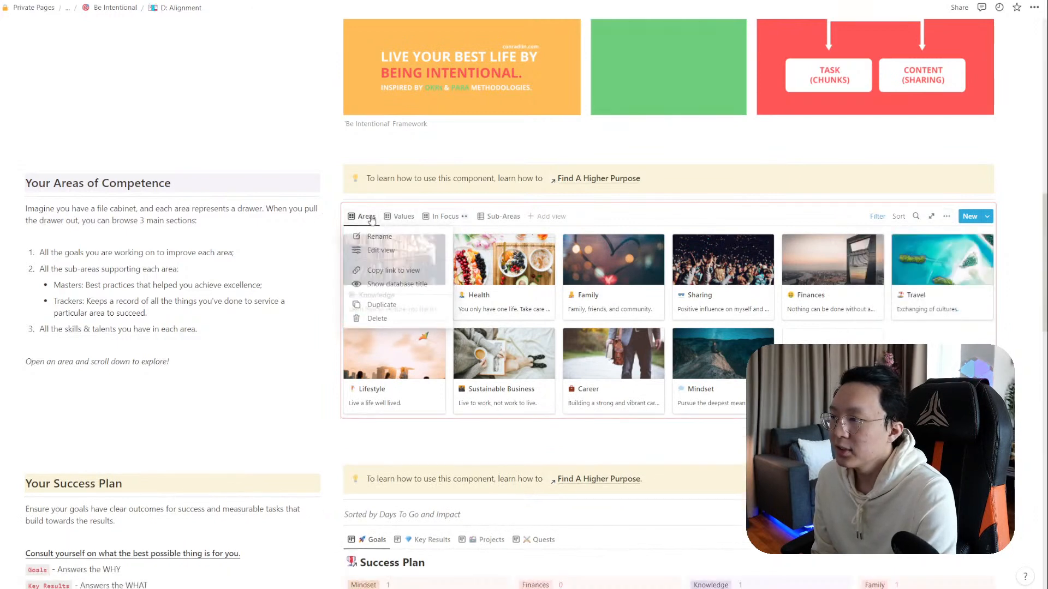
Hide the database title in the layout settings of the Values view
{"action": "left_click", "coordinate": [413, 220]}
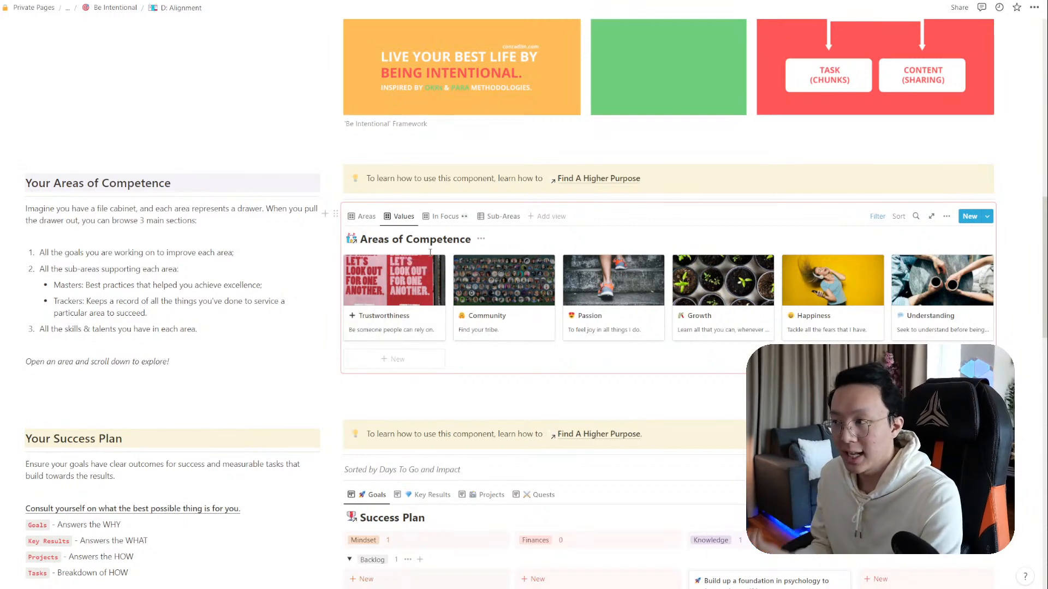
{"action": "left_click", "coordinate": [946, 216]}
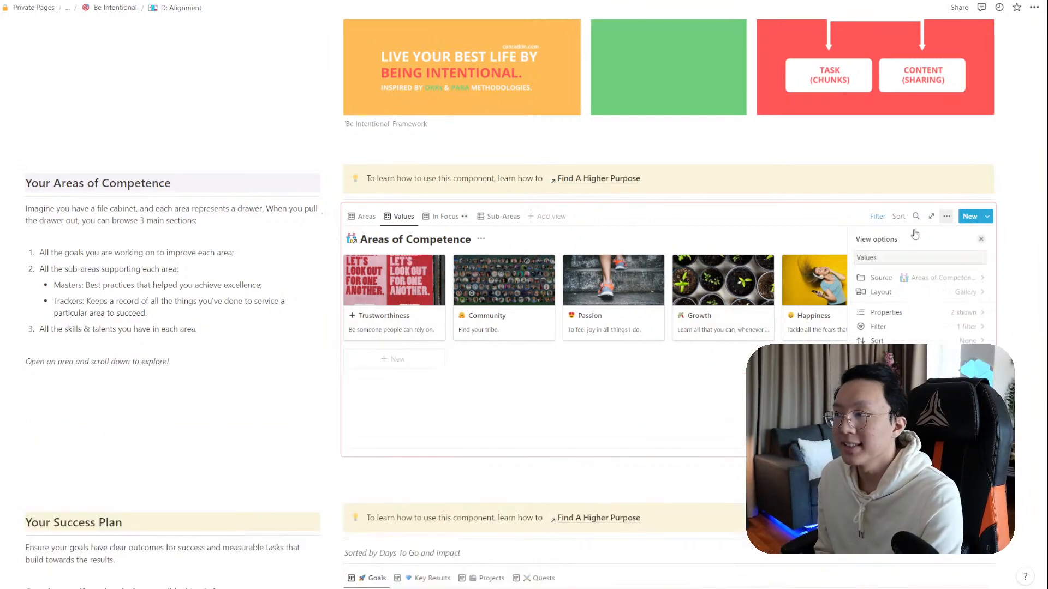
{"action": "left_click", "coordinate": [880, 292]}
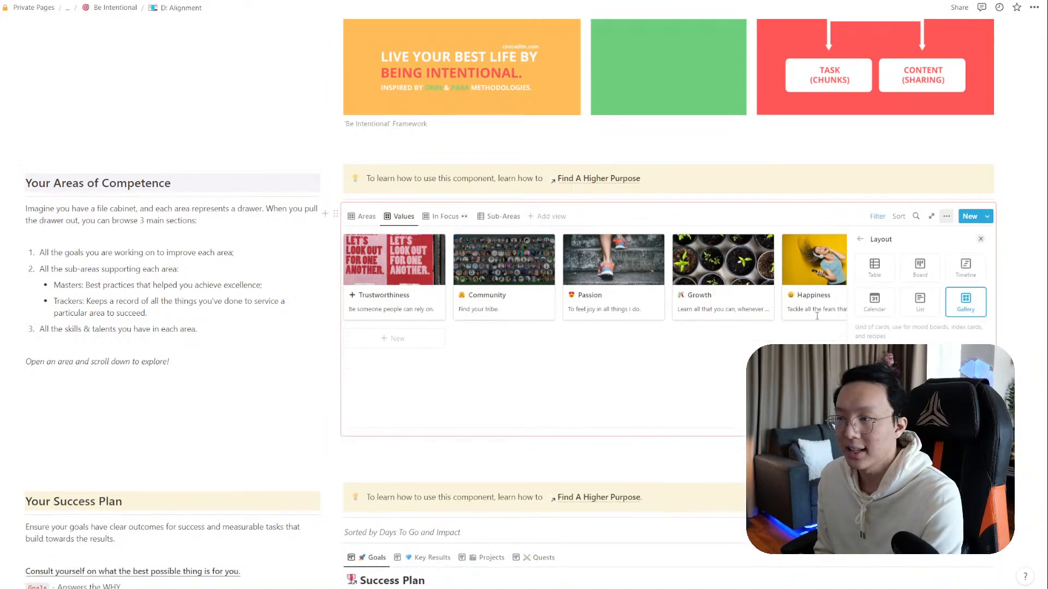
Open the layout settings of the In Focus view in Areas of Competence
{"action": "left_click", "coordinate": [463, 223]}
{"action": "left_click", "coordinate": [946, 216]}
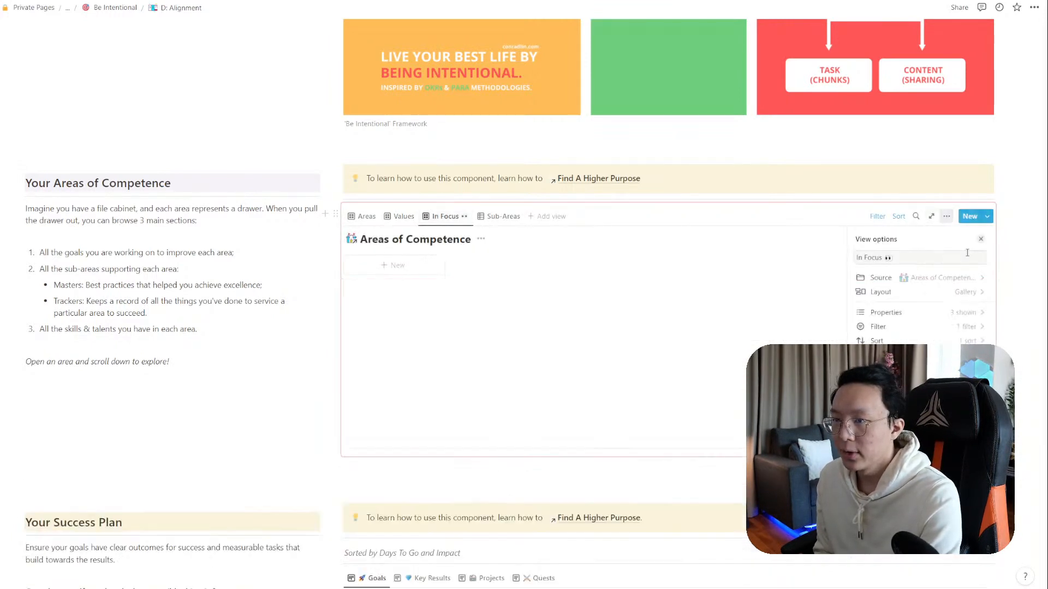
{"action": "left_click", "coordinate": [958, 292]}
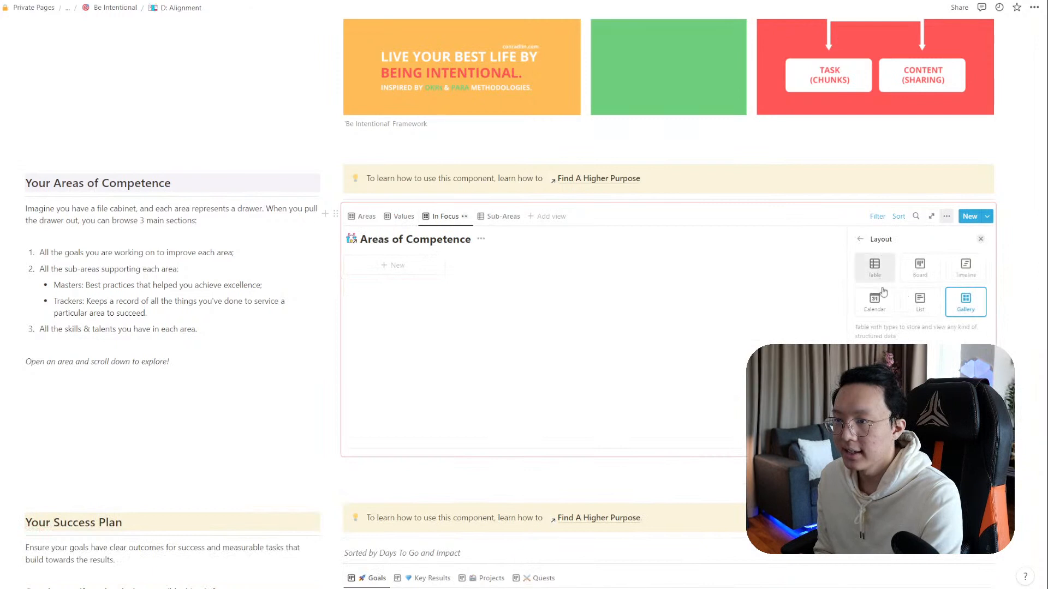
Hide the database title in the layout settings of the Sub-Areas view
{"action": "left_click", "coordinate": [499, 216]}
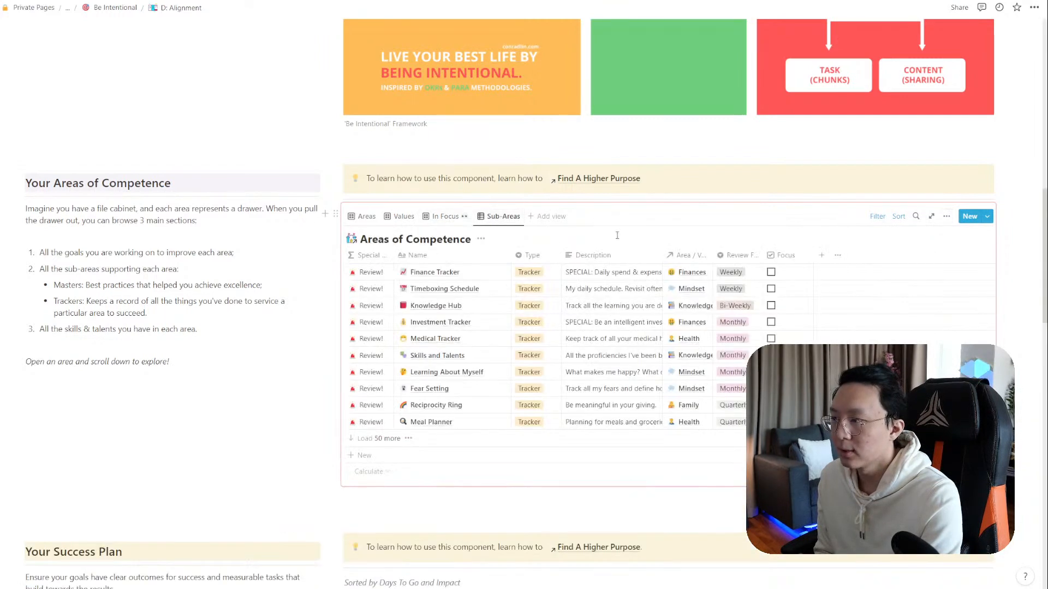
{"action": "left_click", "coordinate": [946, 216]}
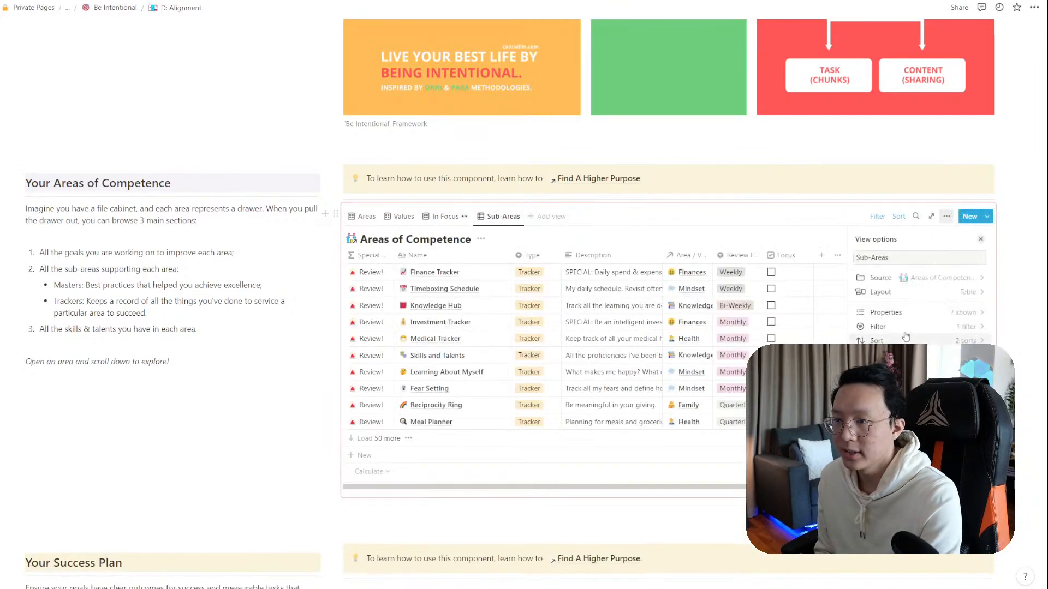
{"action": "left_click", "coordinate": [903, 292]}
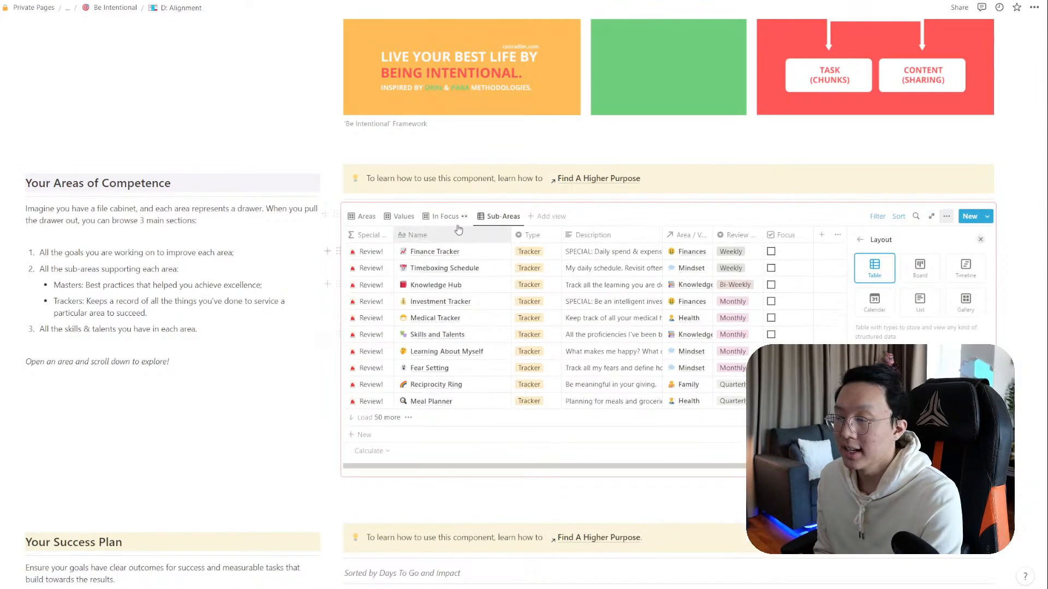
Switch the Areas of Competence database back to the Areas view, and add two empty text blocks above the Recent Wins heading
{"action": "left_click", "coordinate": [365, 216]}
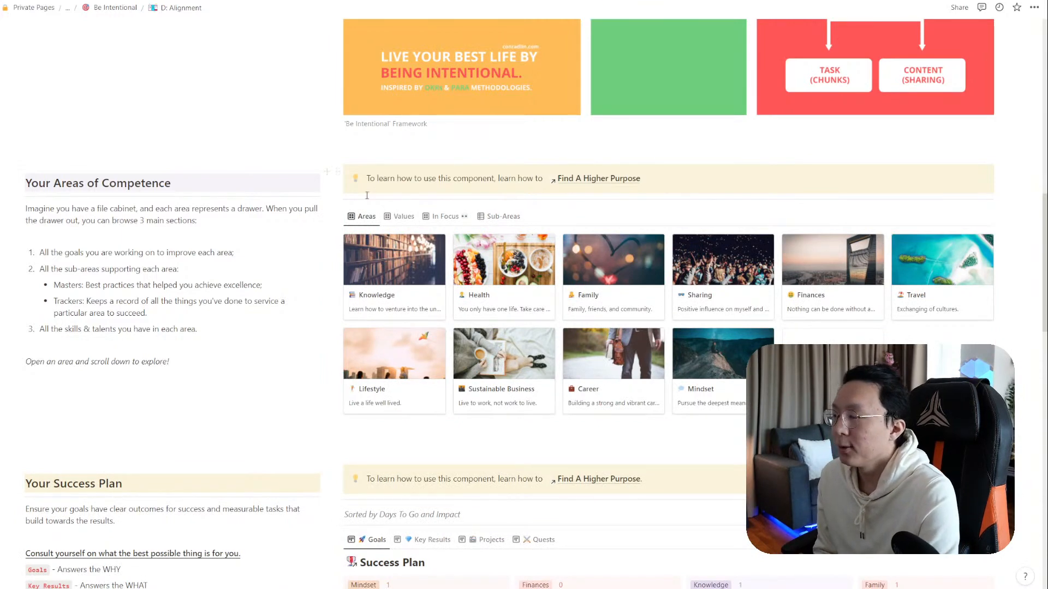
{"action": "scroll", "coordinate": [366, 195], "scroll_direction": "down", "scroll_amount": 7}
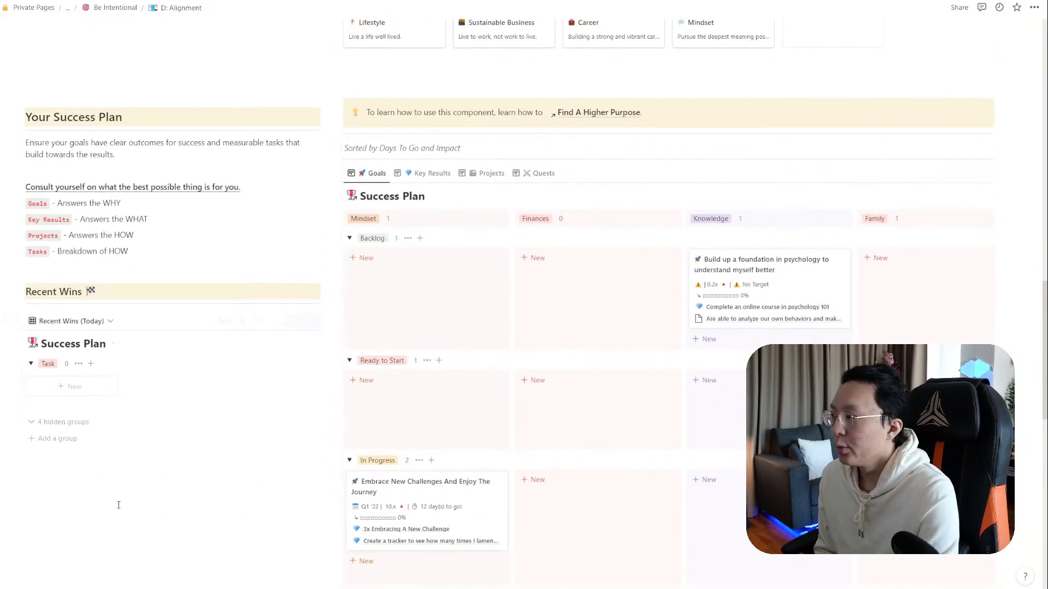
{"action": "left_click", "coordinate": [64, 468]}
{"action": "left_click", "coordinate": [5, 321]}
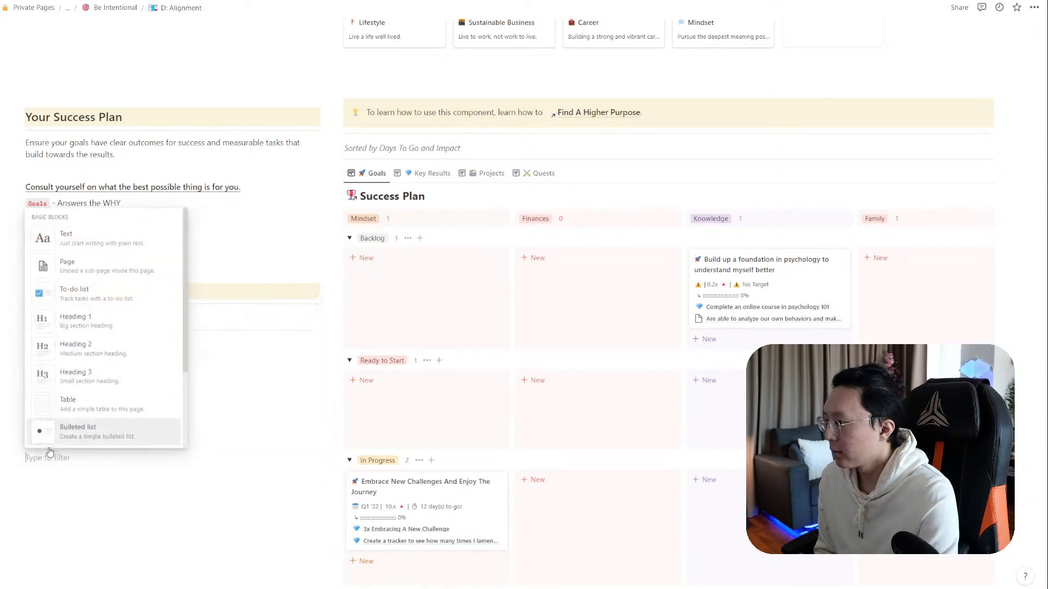
{"action": "left_click", "coordinate": [36, 458]}
{"action": "left_click_drag", "start_coordinate": [19, 458], "coordinate": [44, 282]}
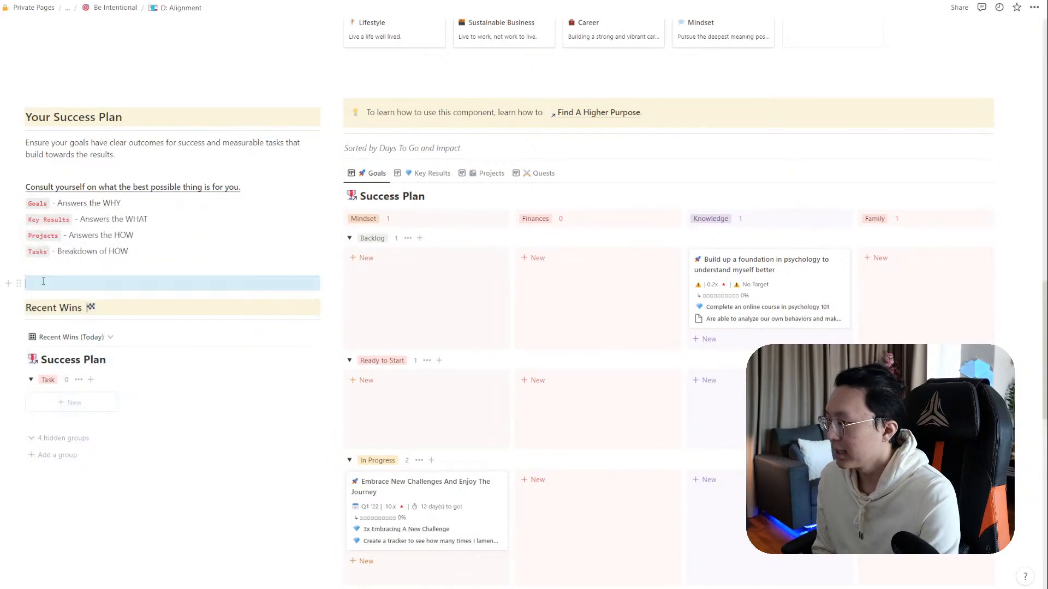
{"action": "key", "text": "Return"}
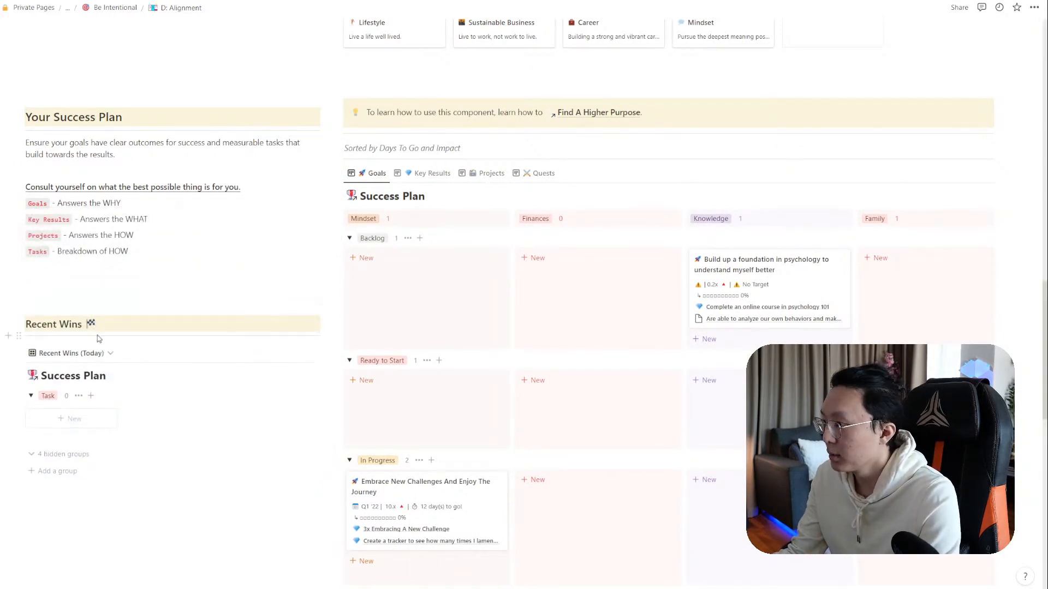
Duplicate the Recent Wins heading with its divider above the original, and delete the leftover empty line over the copy
{"action": "left_click", "coordinate": [98, 338], "text": "shift"}
{"action": "key", "text": "ctrl+d"}
{"action": "key", "text": "ctrl+x"}
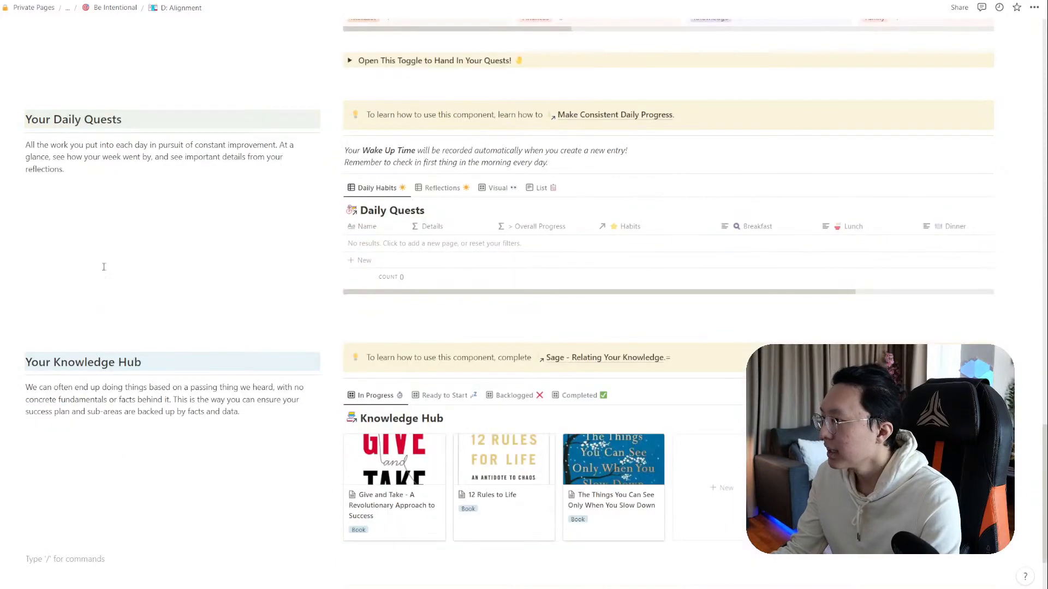
{"action": "scroll", "coordinate": [104, 267], "scroll_direction": "up", "scroll_amount": 10}
{"action": "left_click", "coordinate": [82, 289]}
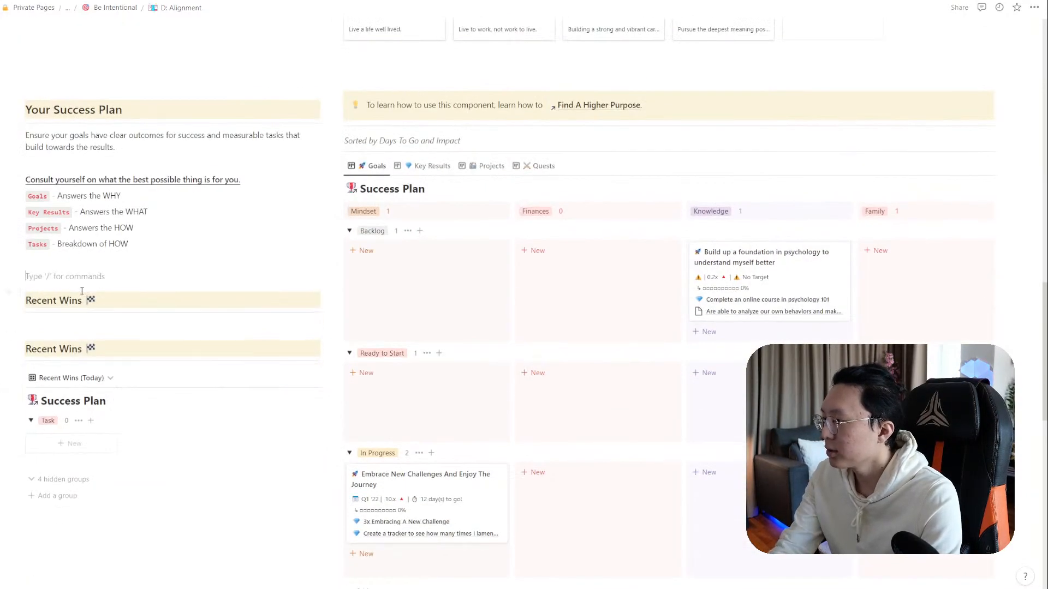
{"action": "key", "text": "BackSpace"}
Rename the upper Recent Wins heading "Inbox" and add a mailbox emoji after it
{"action": "left_click_drag", "start_coordinate": [97, 284], "coordinate": [26, 283]}
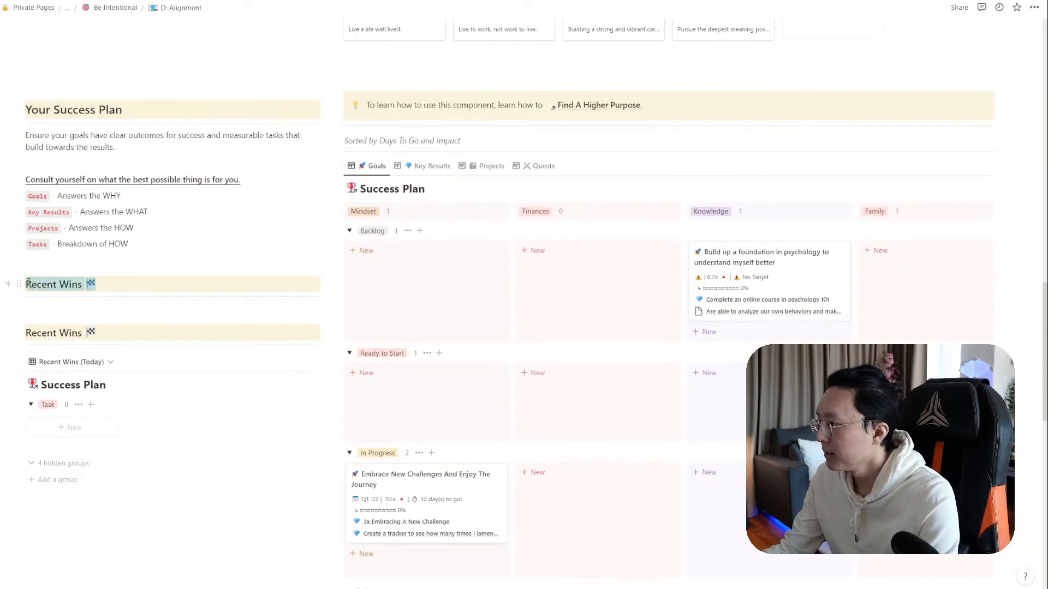
{"action": "type", "text": "Inbox"}
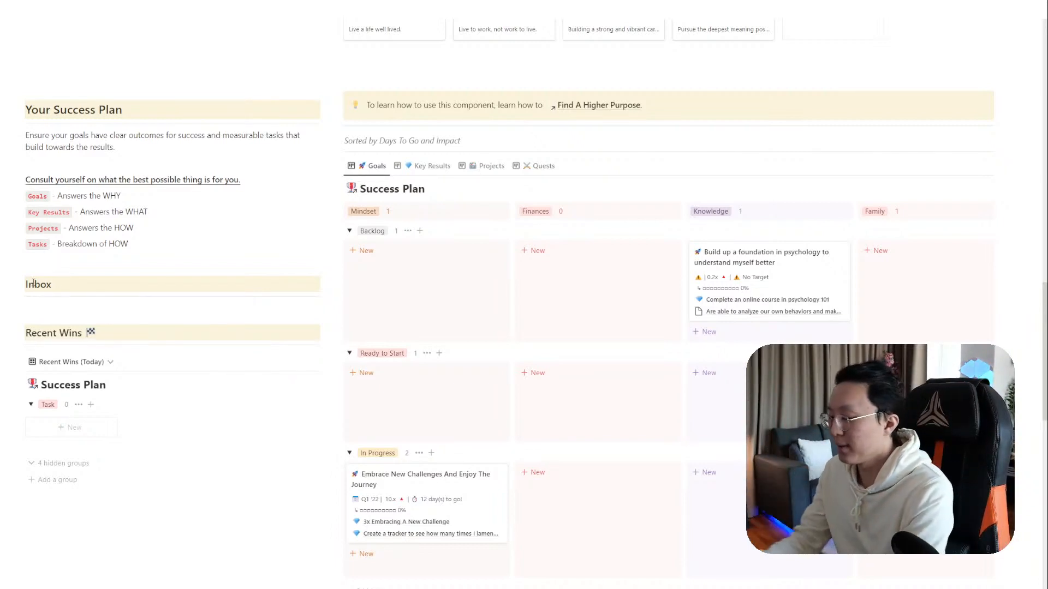
{"action": "type", "text": "mail"}
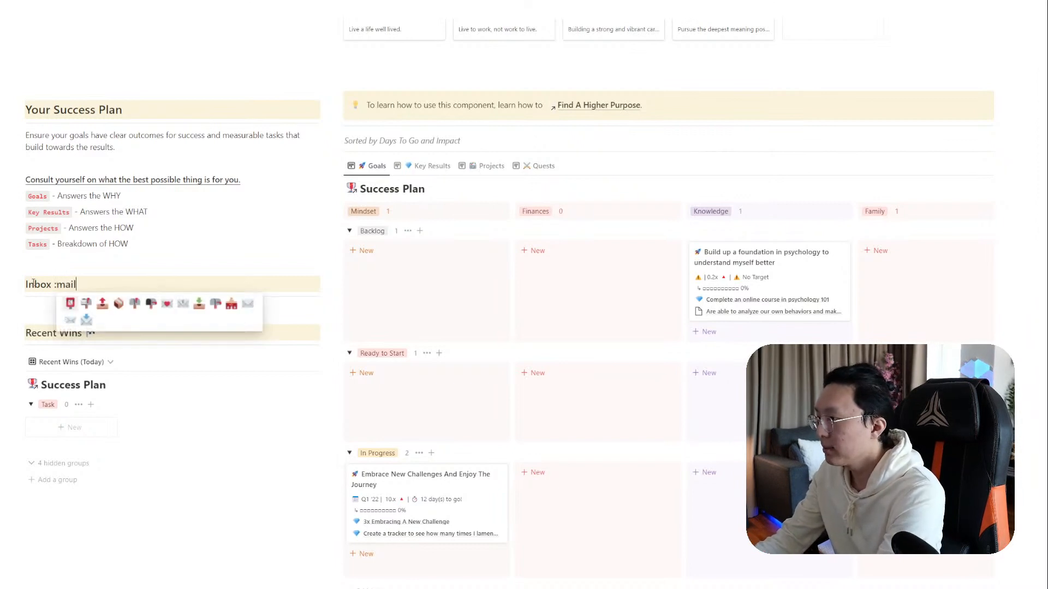
{"action": "key", "text": "Right"}
{"action": "key", "text": "Right"}
{"action": "key", "text": "Right"}
{"action": "key", "text": "Right"}
{"action": "key", "text": "Right"}
{"action": "key", "text": "Left"}
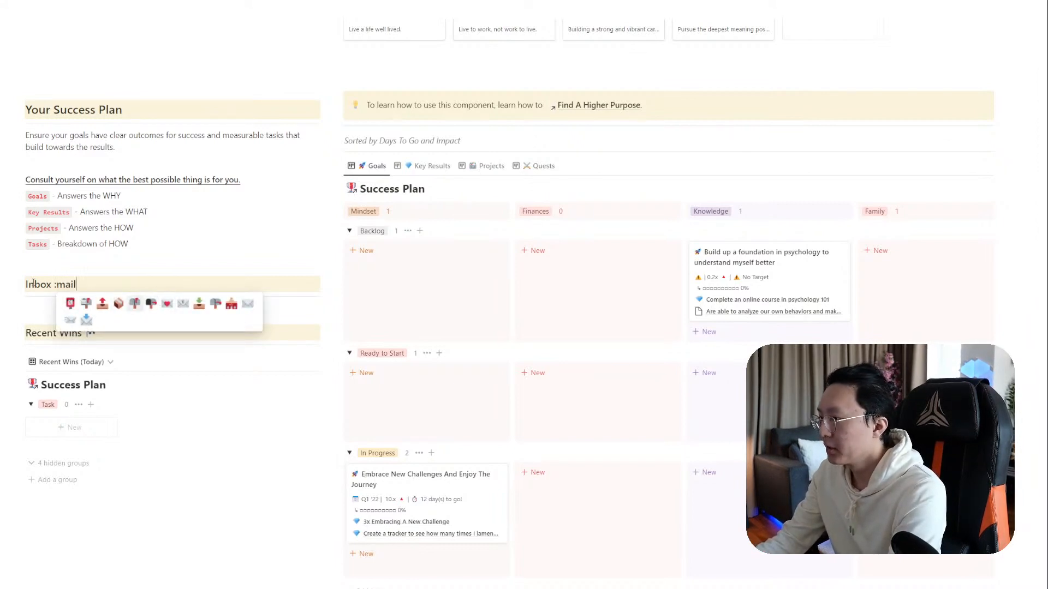
{"action": "key", "text": "Right"}
{"action": "key", "text": "Right"}
{"action": "key", "text": "Right"}
{"action": "key", "text": "Left"}
{"action": "key", "text": "Left"}
{"action": "key", "text": "Left"}
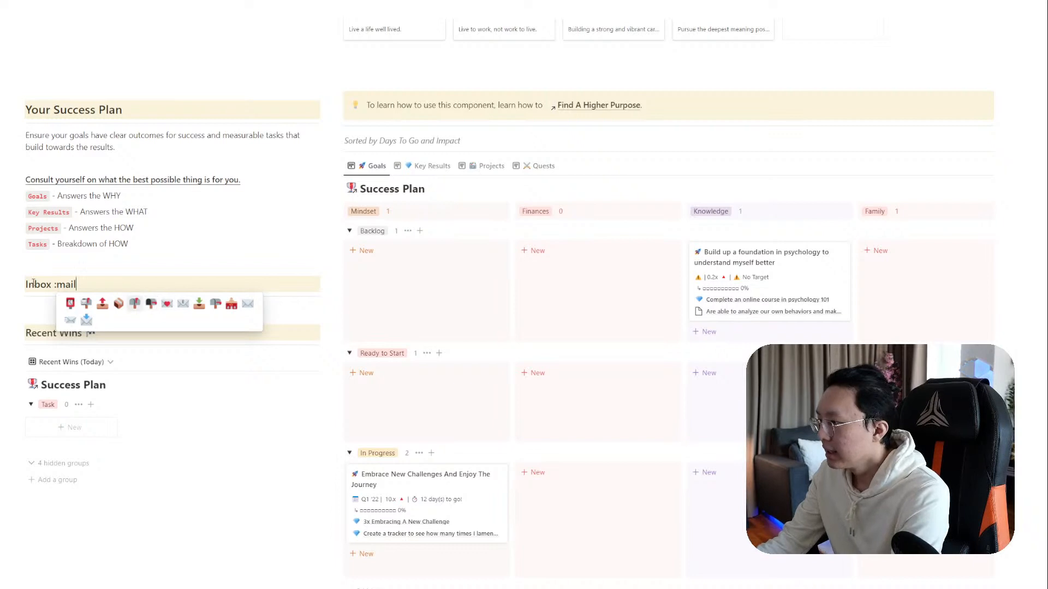
{"action": "key", "text": "Return"}
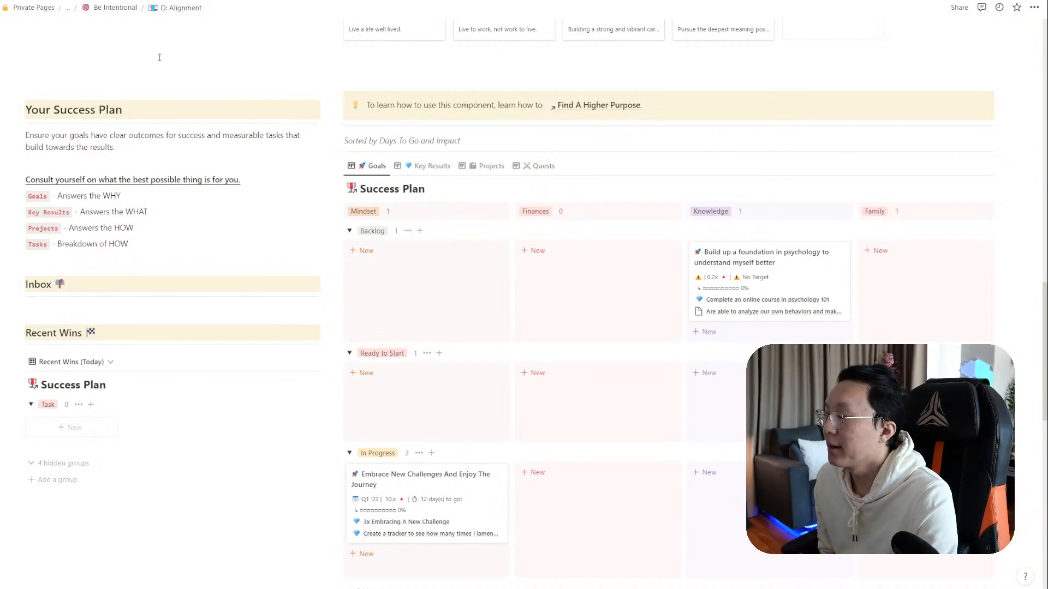
Open the D: Inbox page from the Components page and expand its Daily Driver view
{"action": "left_click", "coordinate": [71, 389]}
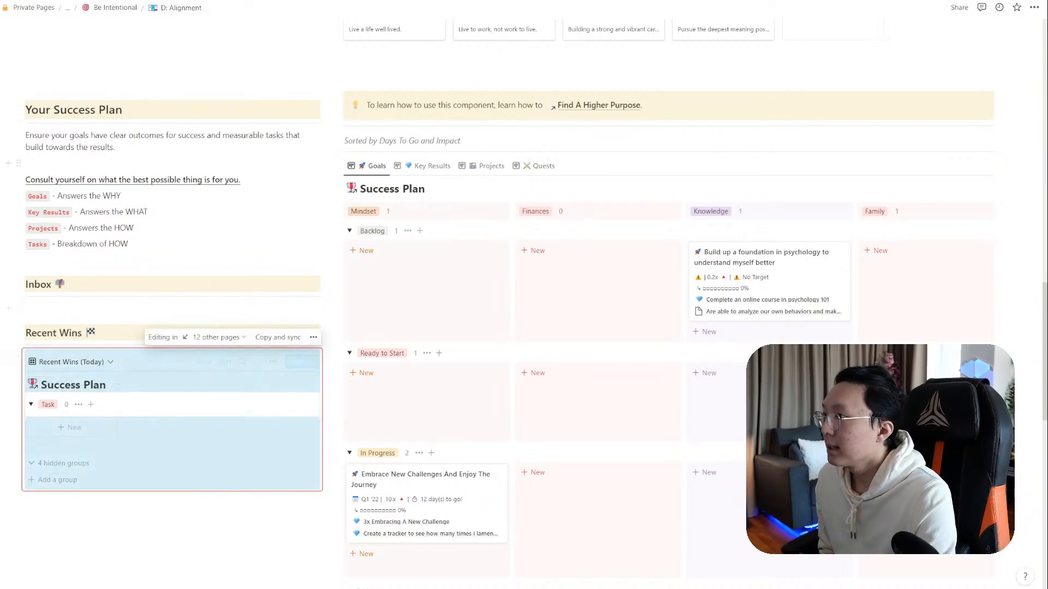
{"action": "left_click", "coordinate": [130, 10]}
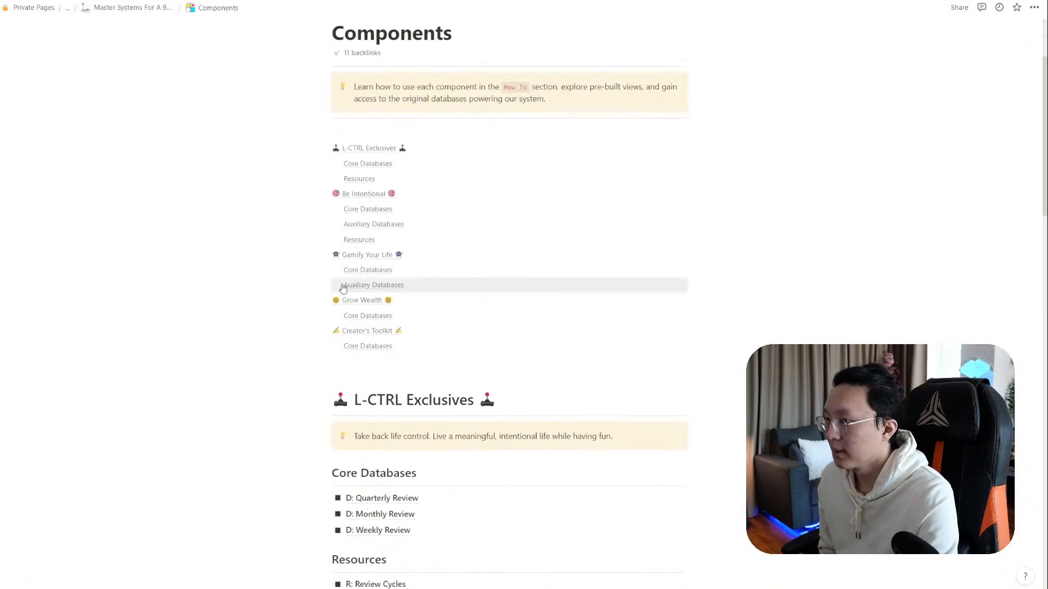
{"action": "scroll", "coordinate": [343, 288], "scroll_direction": "down", "scroll_amount": 10}
{"action": "left_click", "coordinate": [397, 291]}
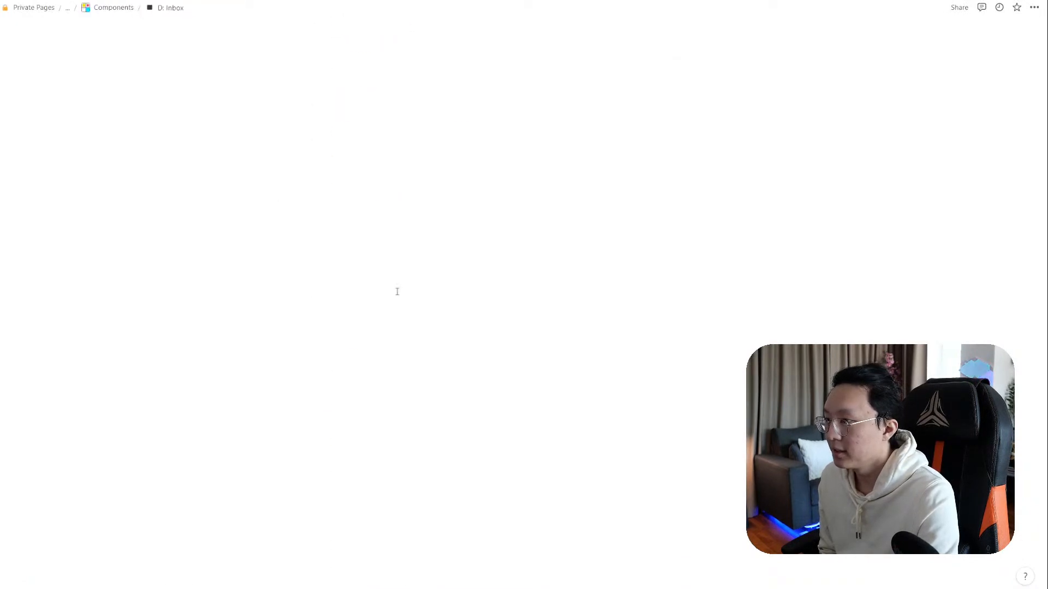
{"action": "scroll", "coordinate": [384, 304], "scroll_direction": "down", "scroll_amount": 3}
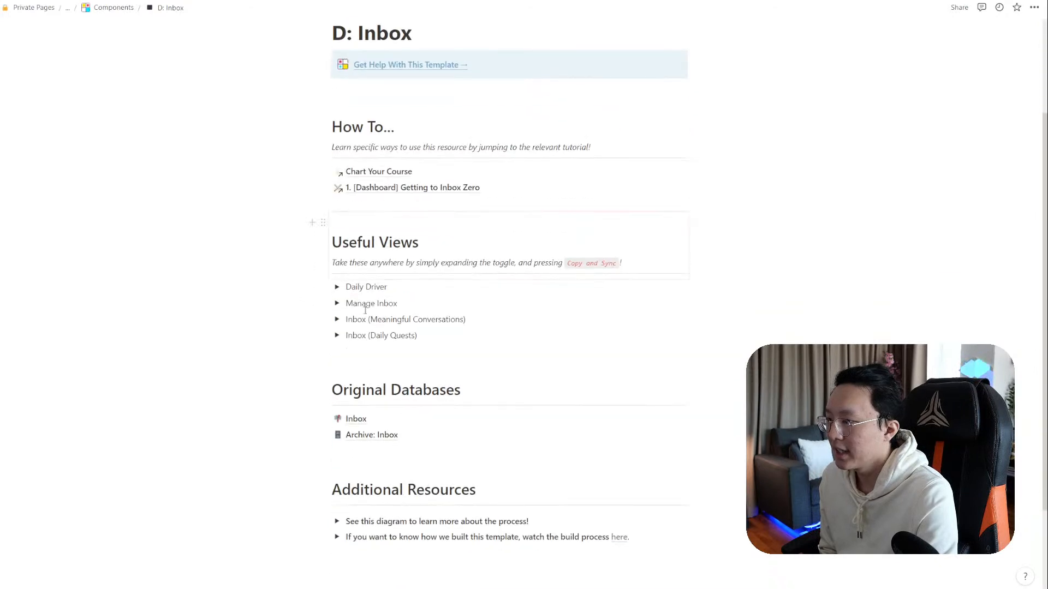
{"action": "left_click", "coordinate": [336, 303]}
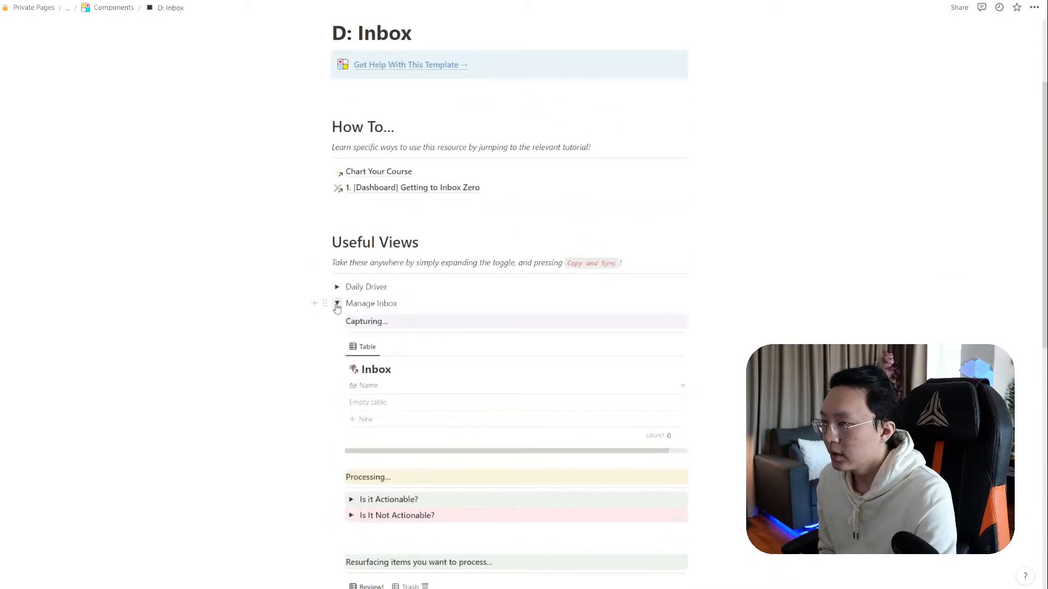
{"action": "left_click", "coordinate": [337, 304]}
{"action": "left_click", "coordinate": [337, 286]}
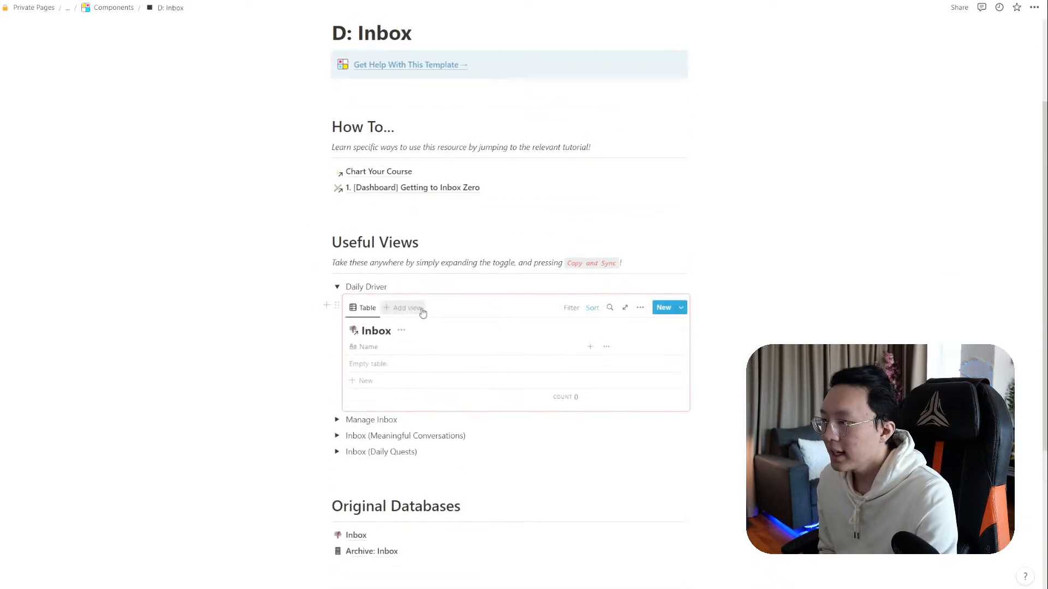
Copy the existing Inbox block under Daily Driver for syncing
{"action": "left_click", "coordinate": [337, 304]}
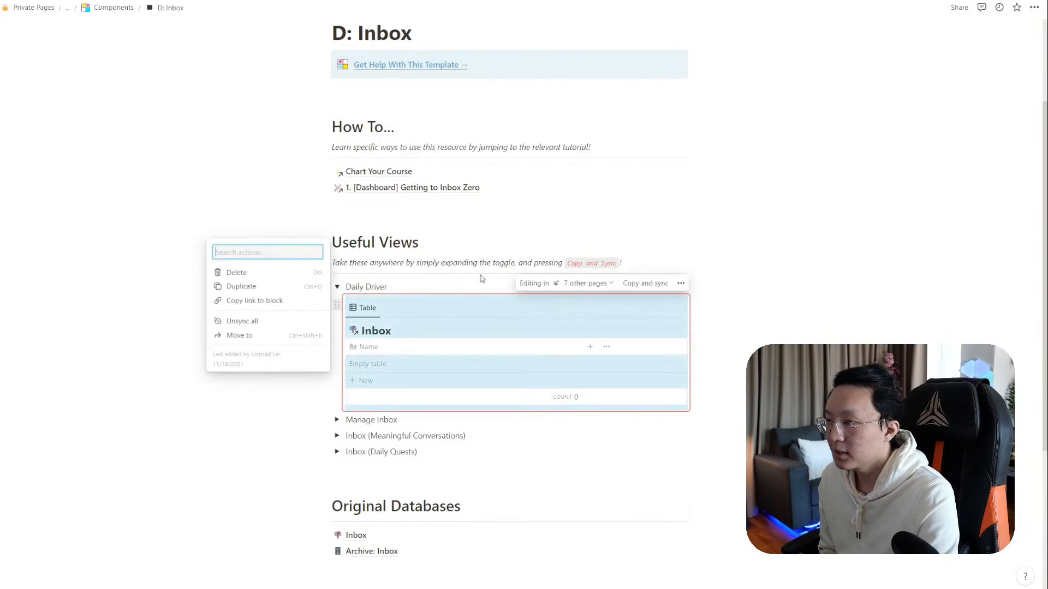
{"action": "left_click", "coordinate": [643, 290]}
{"action": "left_click", "coordinate": [644, 285]}
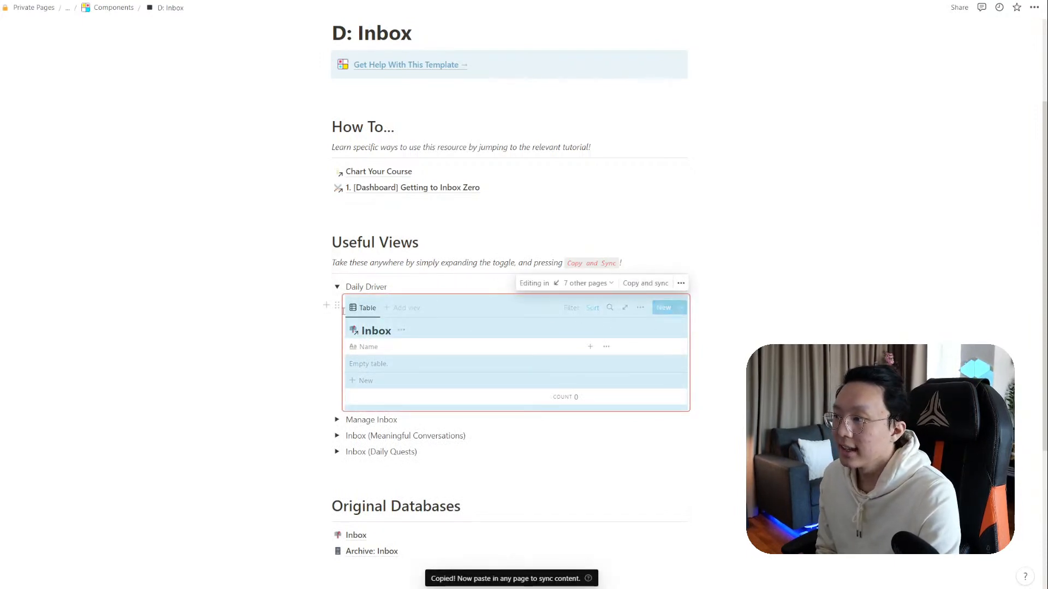
{"action": "left_click", "coordinate": [338, 308]}
{"action": "left_click", "coordinate": [399, 286]}
{"action": "left_click", "coordinate": [400, 284]}
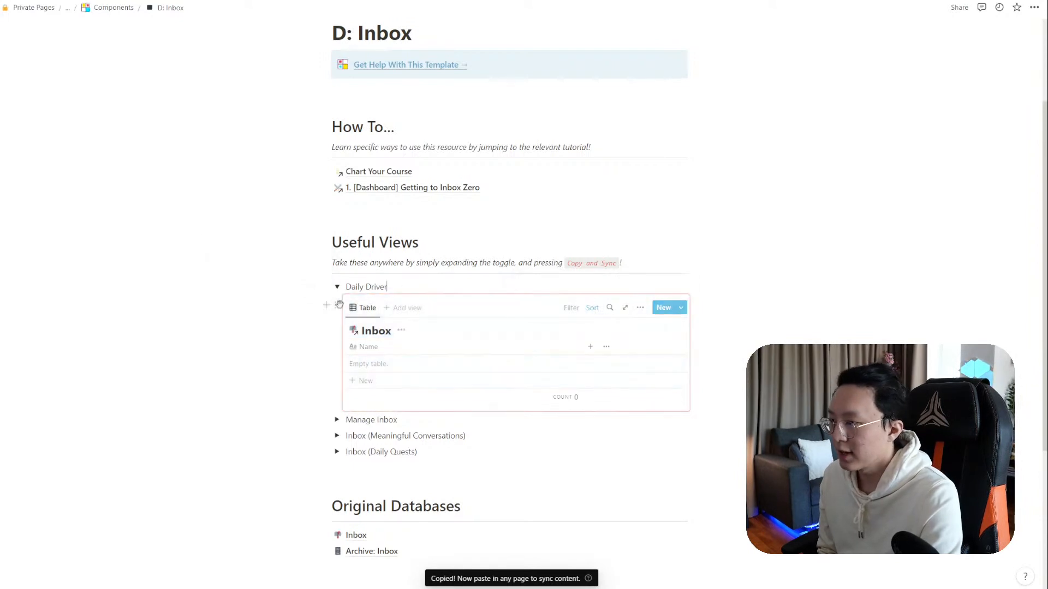
{"action": "left_click", "coordinate": [338, 306]}
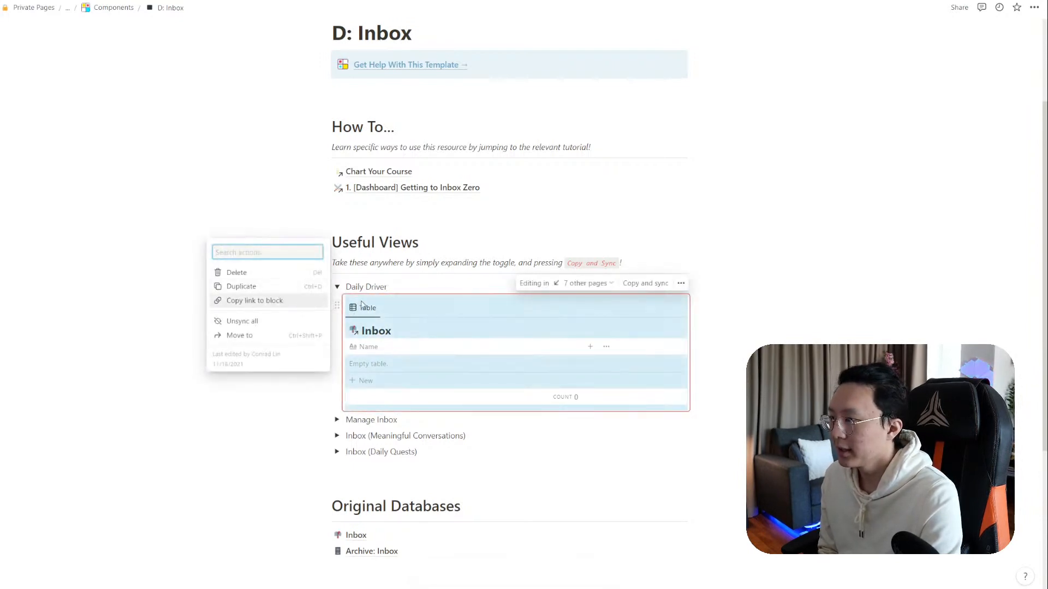
Insert an empty synced block under Daily Driver, above the existing Inbox table
{"action": "left_click", "coordinate": [382, 287]}
{"action": "left_click", "coordinate": [411, 289]}
{"action": "key", "text": "Return"}
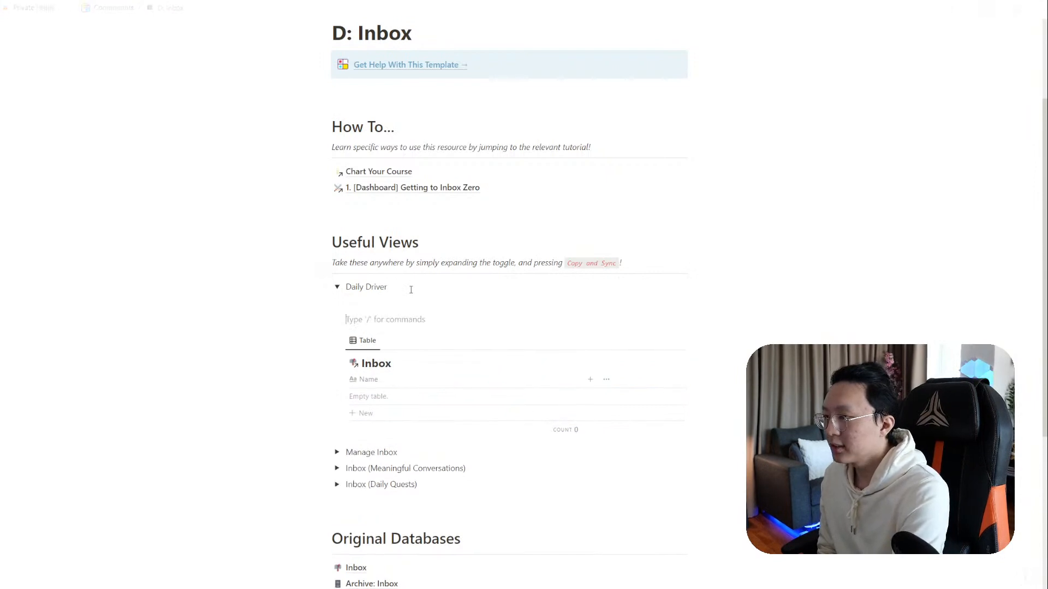
{"action": "type", "text": "/sync"}
{"action": "key", "text": "Return"}
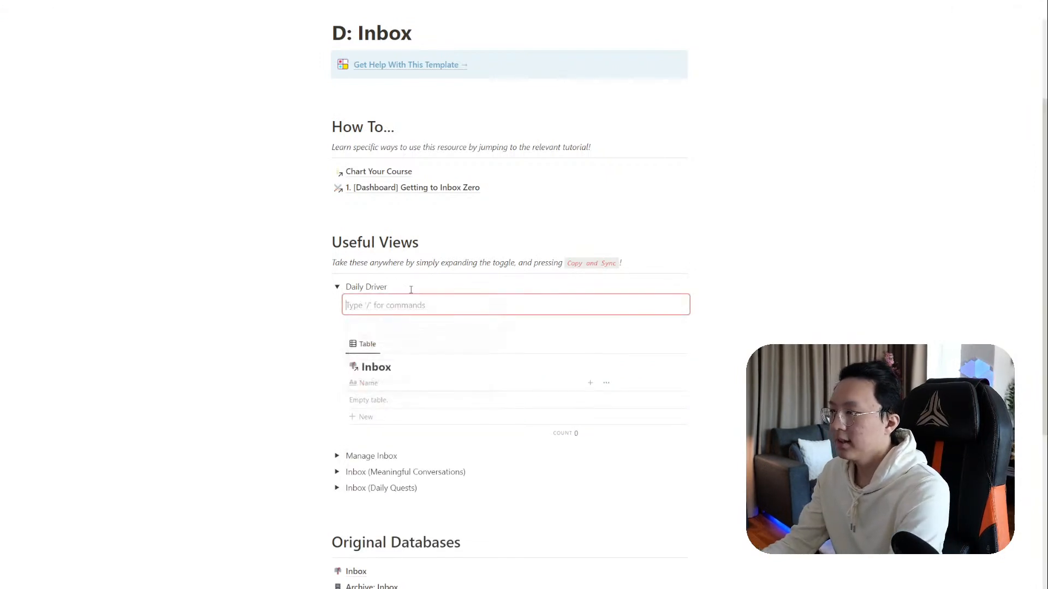
{"action": "scroll", "coordinate": [458, 218], "scroll_direction": "up", "scroll_amount": 3}
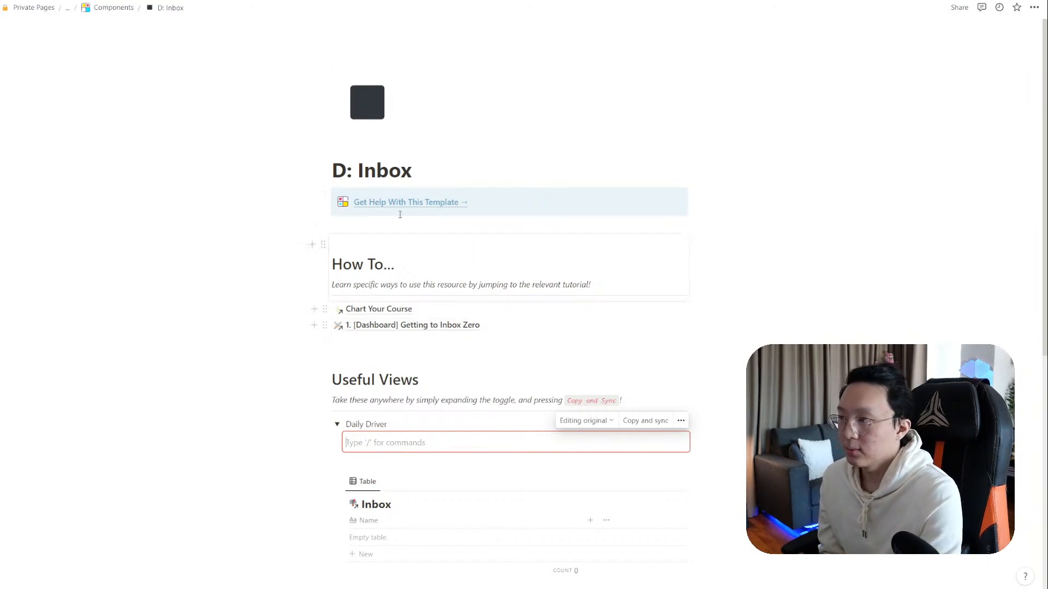
{"action": "scroll", "coordinate": [442, 234], "scroll_direction": "down", "scroll_amount": 2}
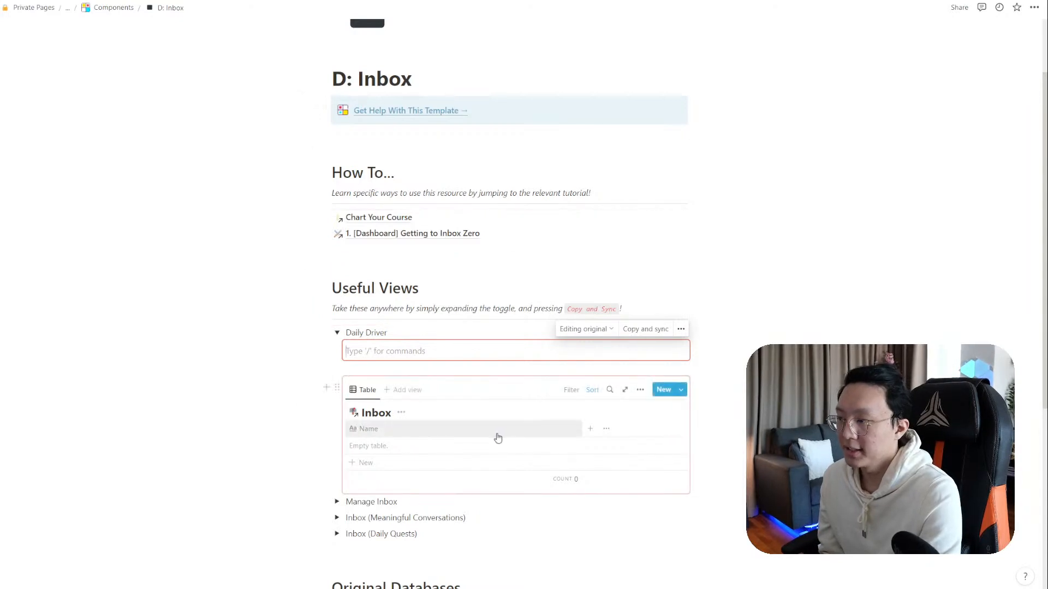
Paste a copy of the Inbox table into the new synced block under Daily Driver
{"action": "left_click", "coordinate": [334, 389]}
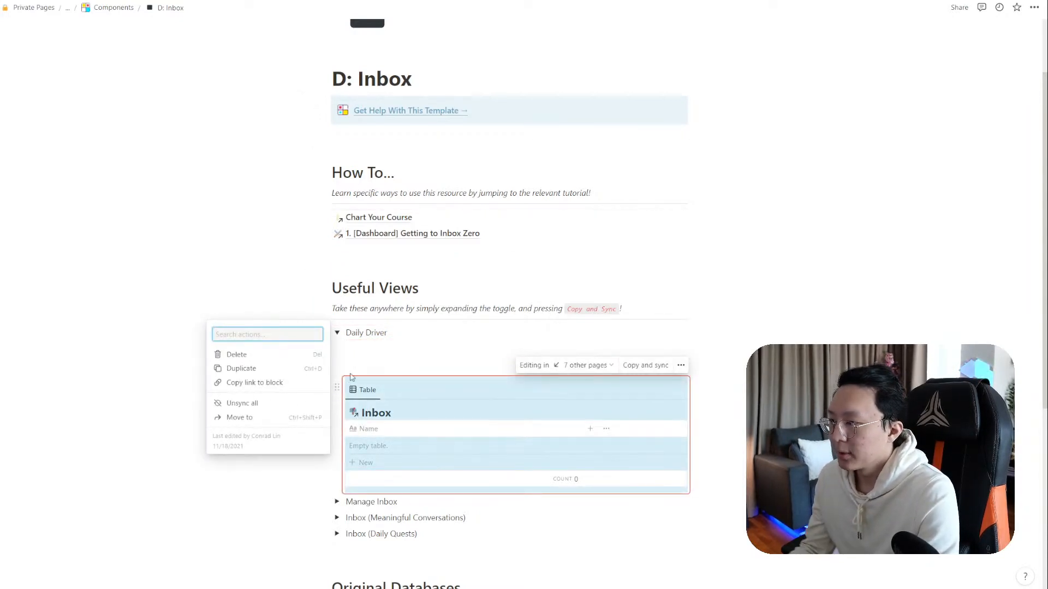
{"action": "key", "text": "Escape"}
{"action": "left_click", "coordinate": [370, 352]}
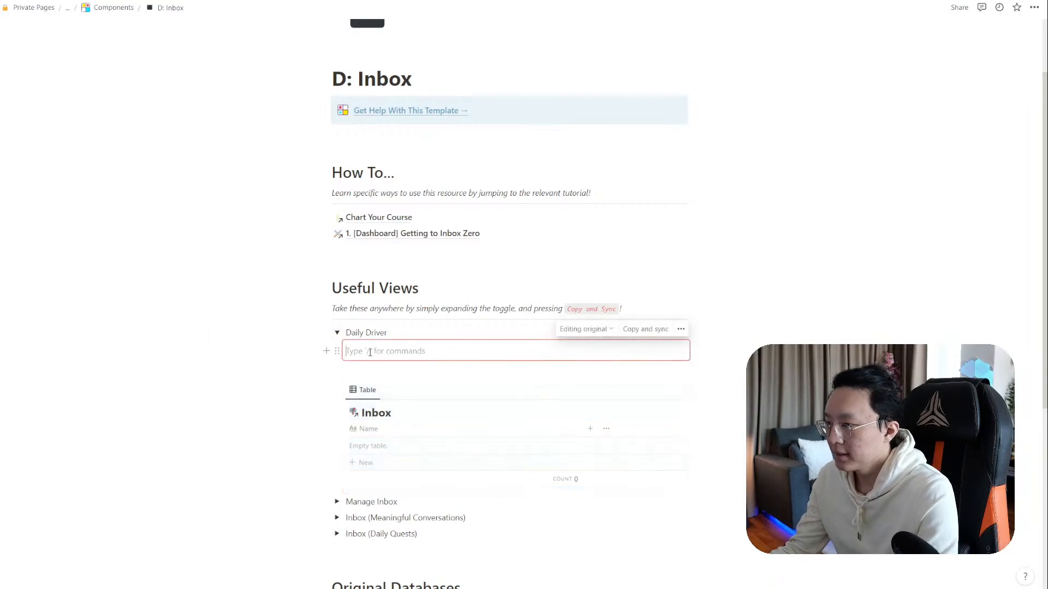
{"action": "key", "text": "ctrl+v"}
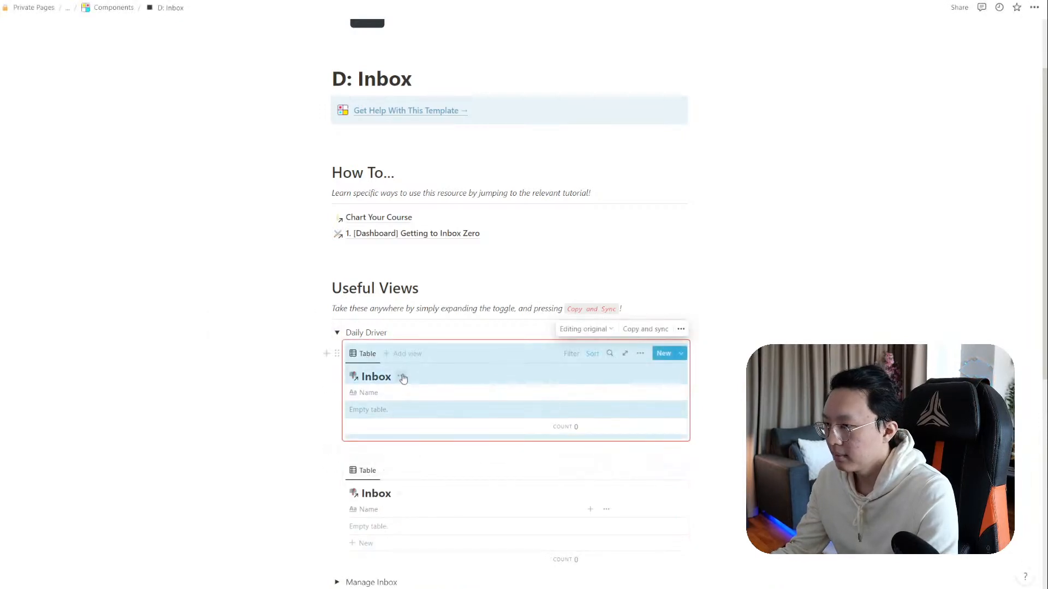
{"action": "left_click", "coordinate": [437, 355]}
{"action": "scroll", "coordinate": [475, 358], "scroll_direction": "down", "scroll_amount": 1}
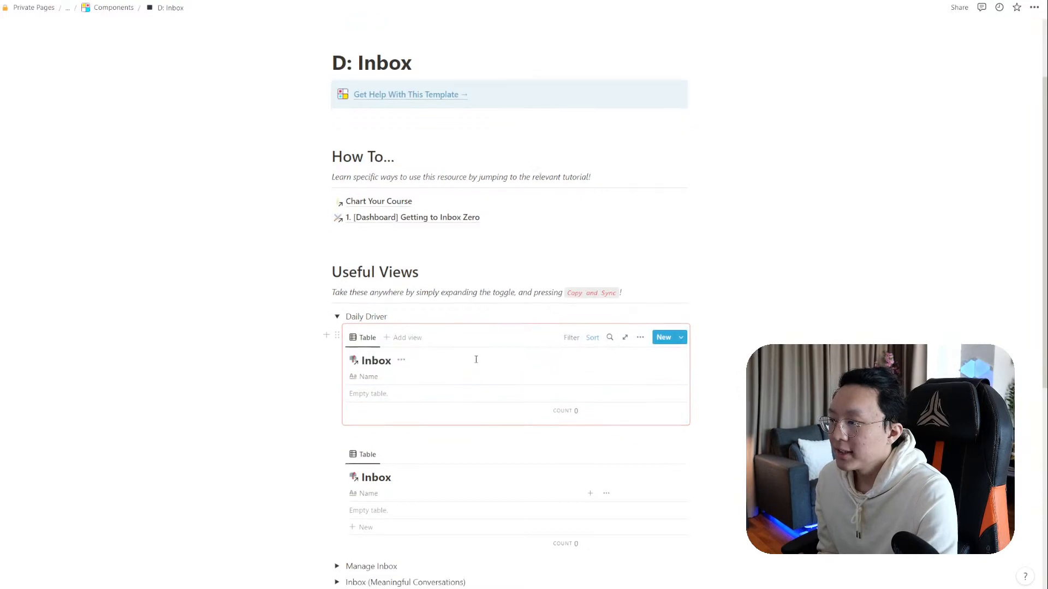
Copy and sync the new Inbox block, and paste it under the Inbox heading on the D: Alignment page
{"action": "left_click", "coordinate": [521, 303]}
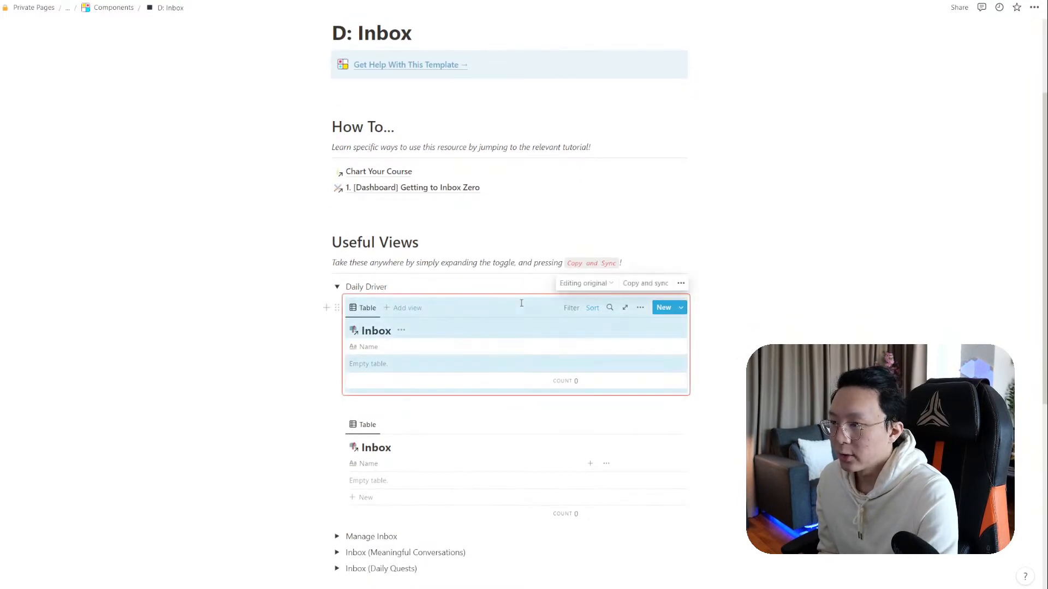
{"action": "left_click", "coordinate": [633, 283]}
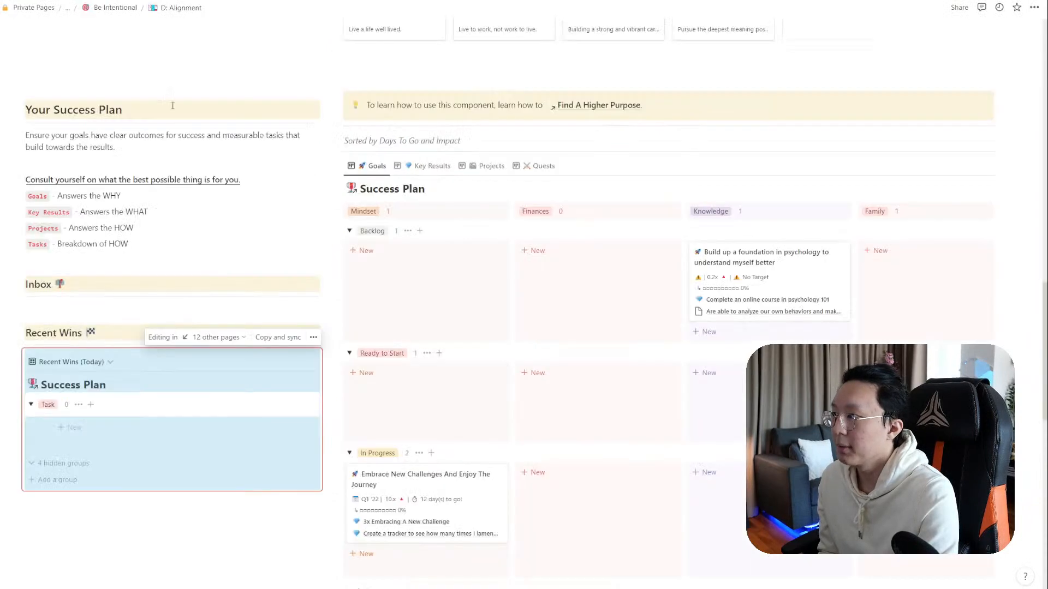
{"action": "left_click", "coordinate": [90, 307]}
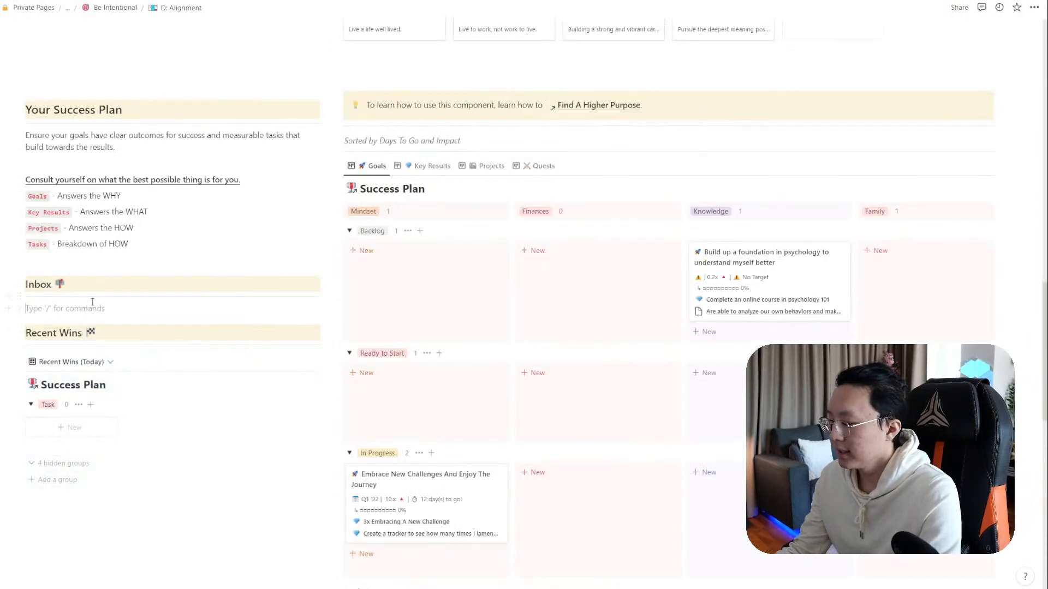
{"action": "key", "text": "ctrl+v"}
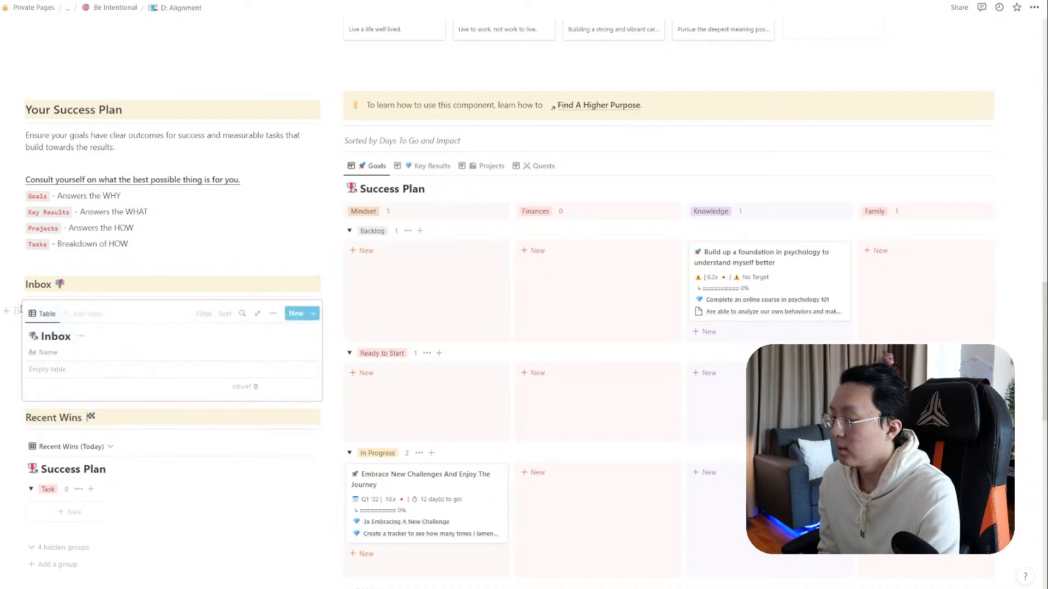
Add an empty line below the synced Inbox table and hide the table's database title
{"action": "left_click", "coordinate": [6, 309]}
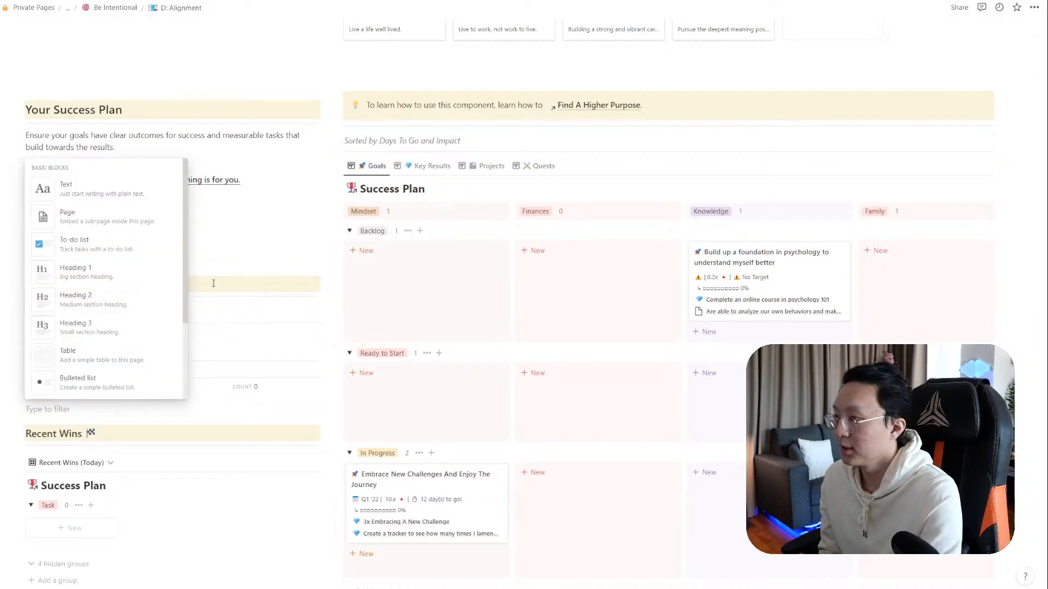
{"action": "key", "text": "Escape"}
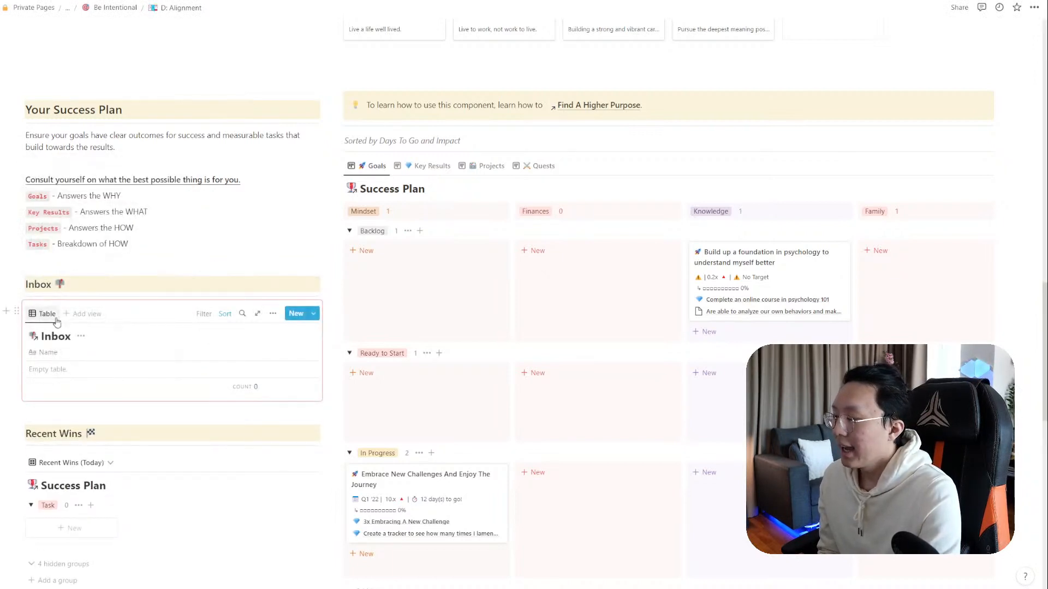
{"action": "left_click", "coordinate": [273, 314]}
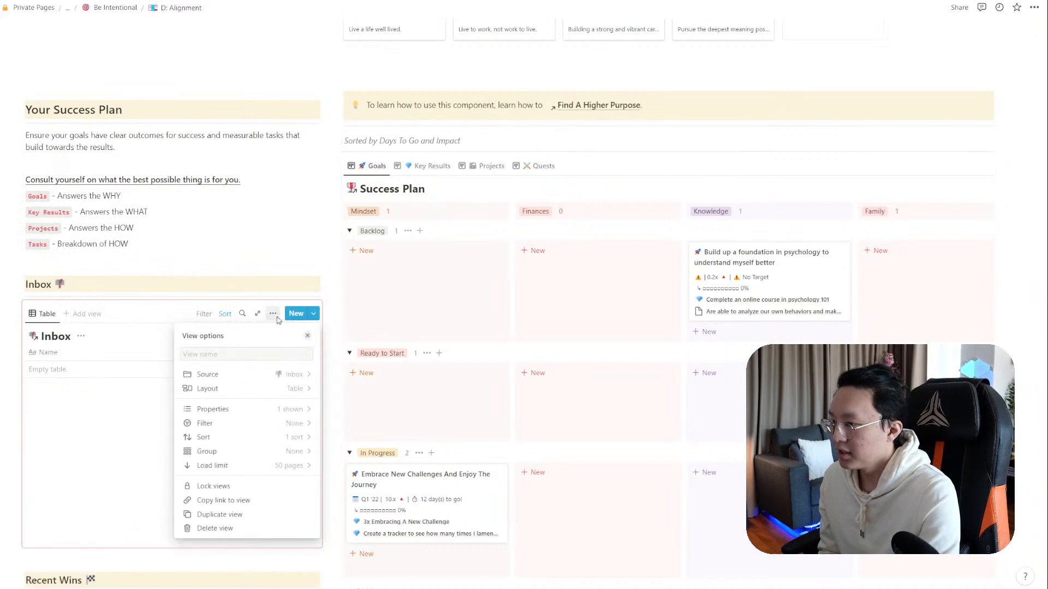
{"action": "left_click", "coordinate": [265, 388]}
{"action": "left_click", "coordinate": [275, 450]}
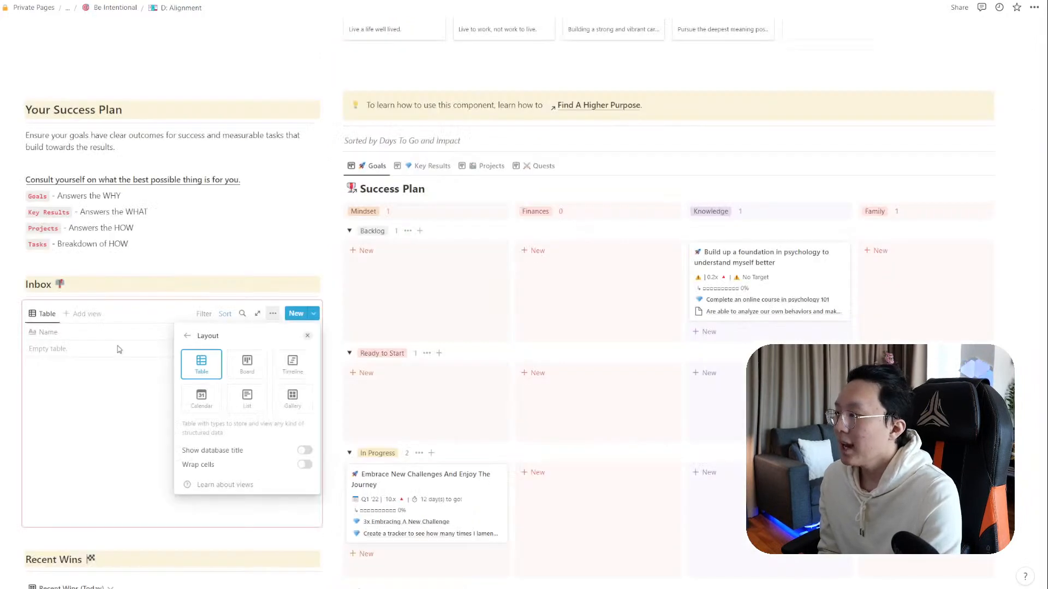
{"action": "left_click", "coordinate": [152, 292]}
Rename the Inbox table's view to "Personal Inbox"
{"action": "left_click", "coordinate": [54, 312]}
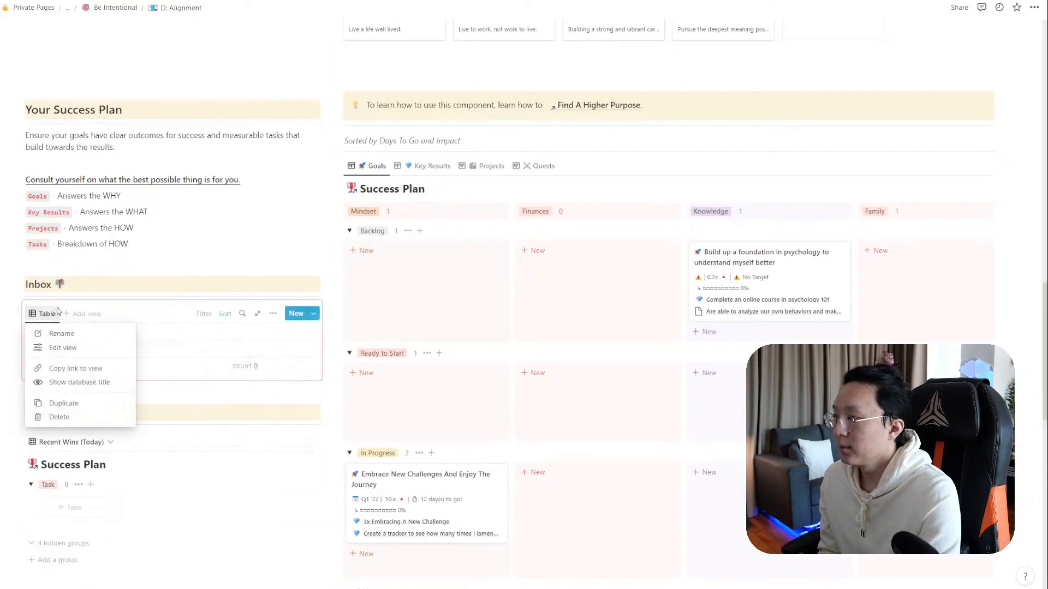
{"action": "left_click", "coordinate": [61, 332]}
{"action": "type", "text": "Persona"}
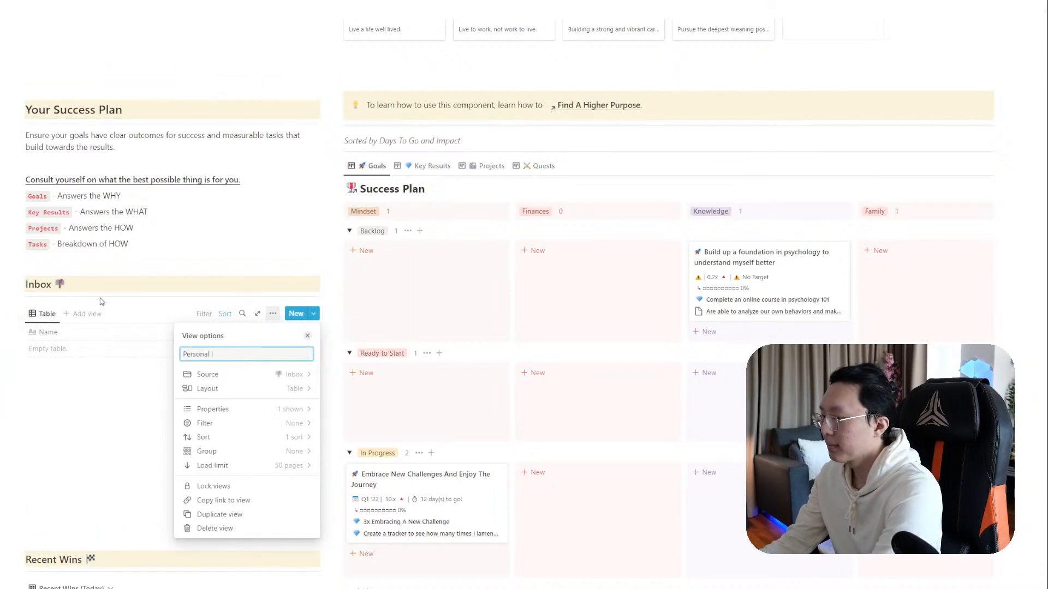
{"action": "type", "text": "l Inbox"}
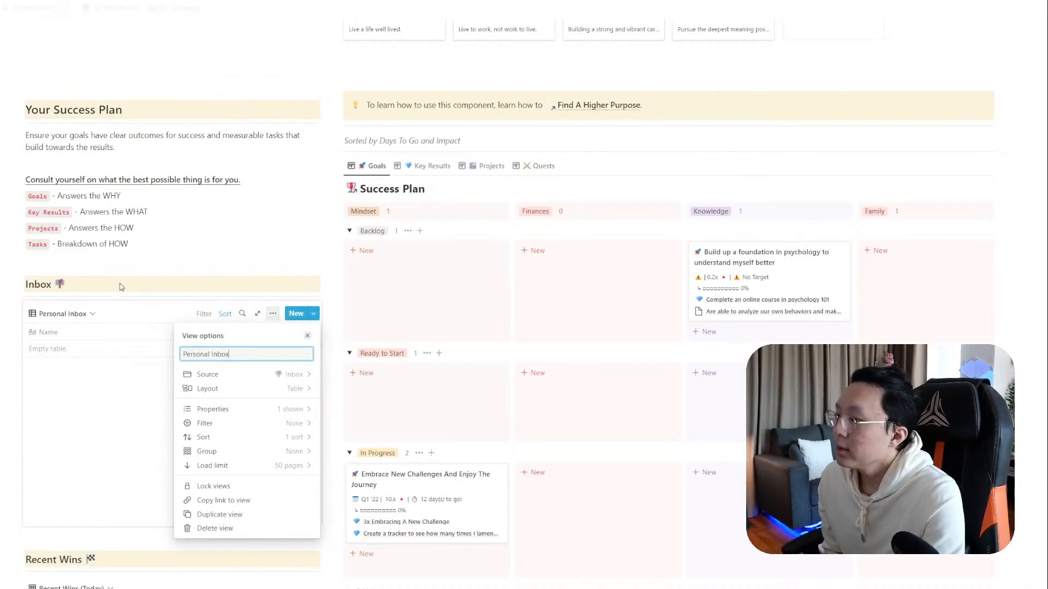
{"action": "key", "text": "Escape"}
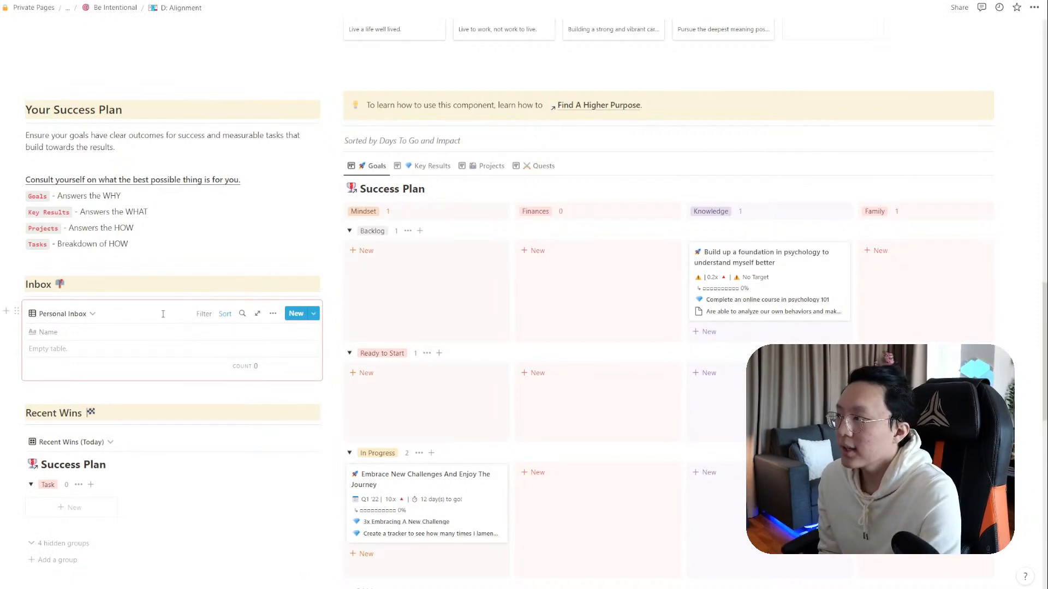
{"action": "scroll", "coordinate": [162, 314], "scroll_direction": "up", "scroll_amount": 5}
{"action": "scroll", "coordinate": [142, 336], "scroll_direction": "down", "scroll_amount": 5}
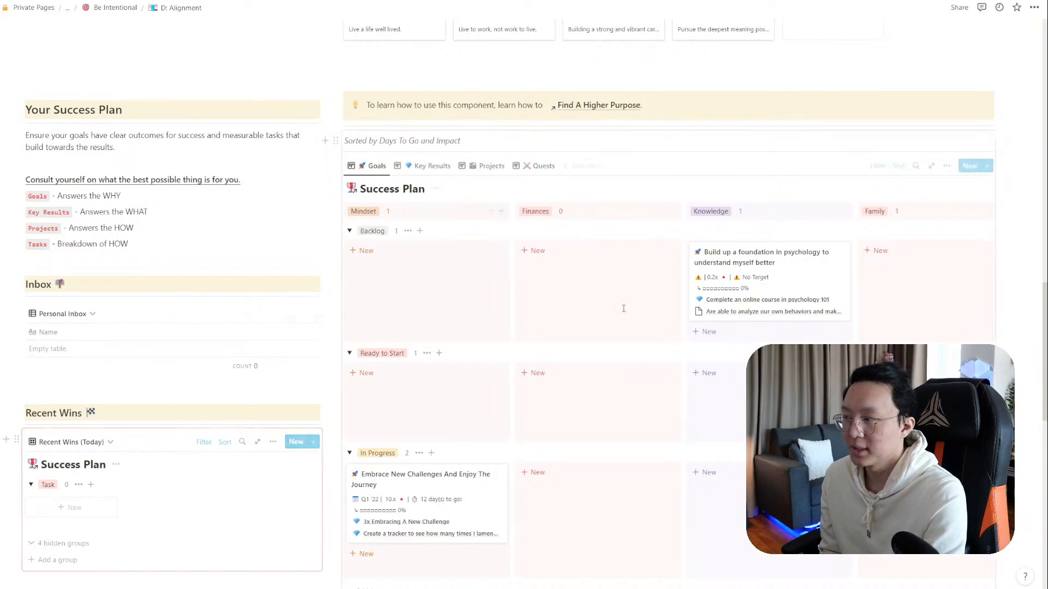
{"action": "scroll", "coordinate": [626, 309], "scroll_direction": "up", "scroll_amount": 3}
{"action": "scroll", "coordinate": [626, 315], "scroll_direction": "down", "scroll_amount": 3}
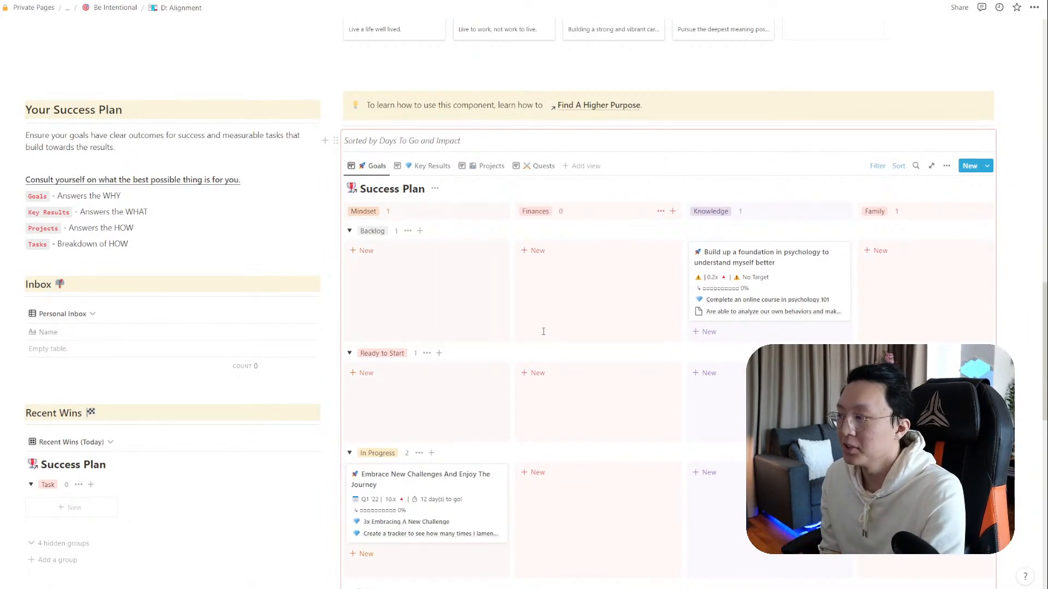
{"action": "scroll", "coordinate": [156, 436], "scroll_direction": "down", "scroll_amount": 1}
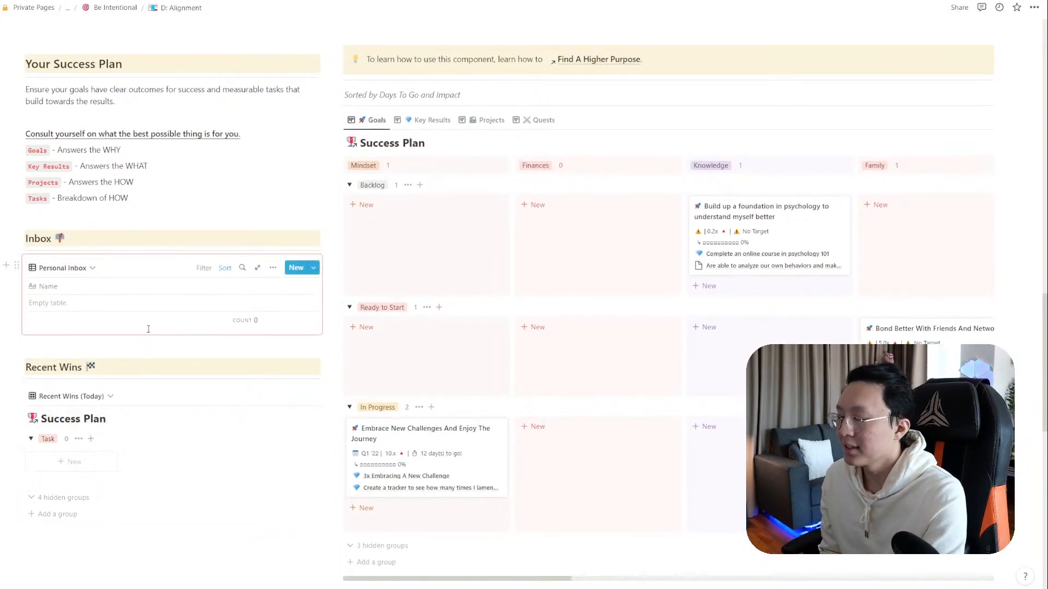
{"action": "scroll", "coordinate": [148, 327], "scroll_direction": "up", "scroll_amount": 1}
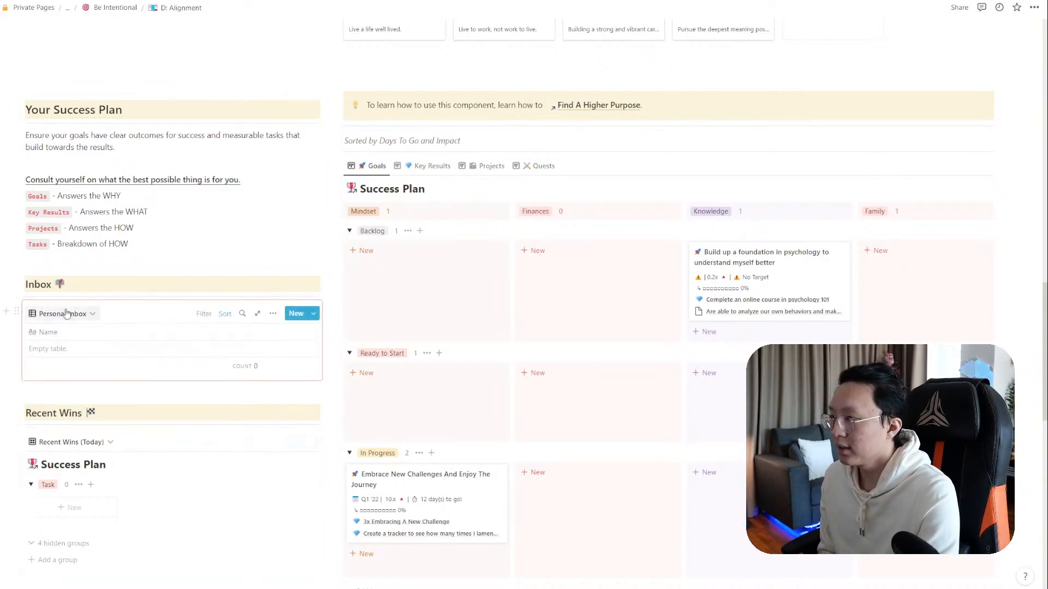
{"action": "left_click", "coordinate": [17, 311]}
{"action": "key", "text": "Escape"}
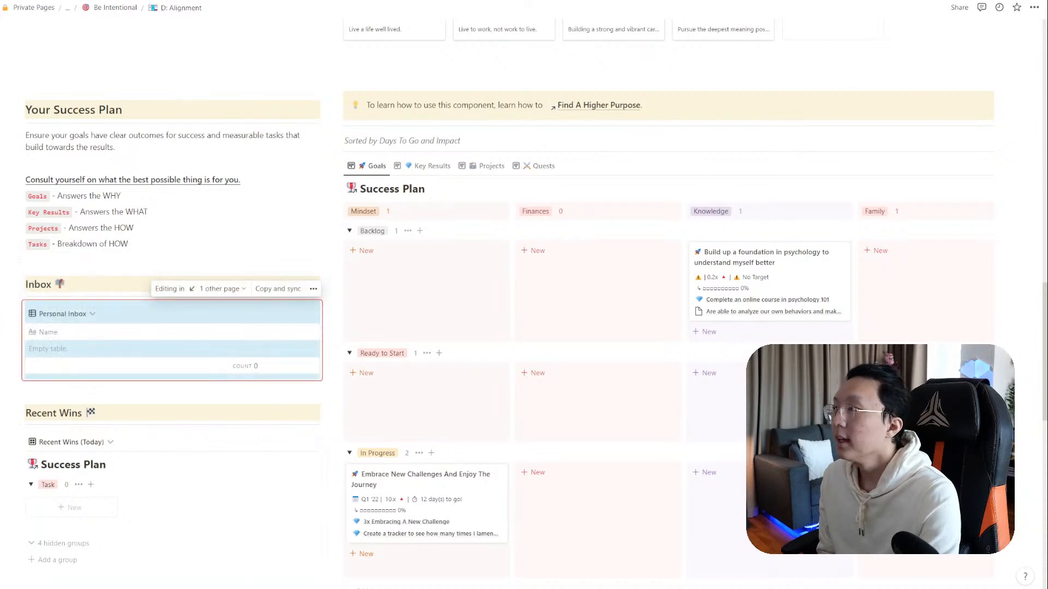
Go to the Components page and look through its databases and the R: Review Cycles resource for a review view to use
{"action": "key", "text": "ctrl+Tab"}
{"action": "left_click", "coordinate": [125, 8]}
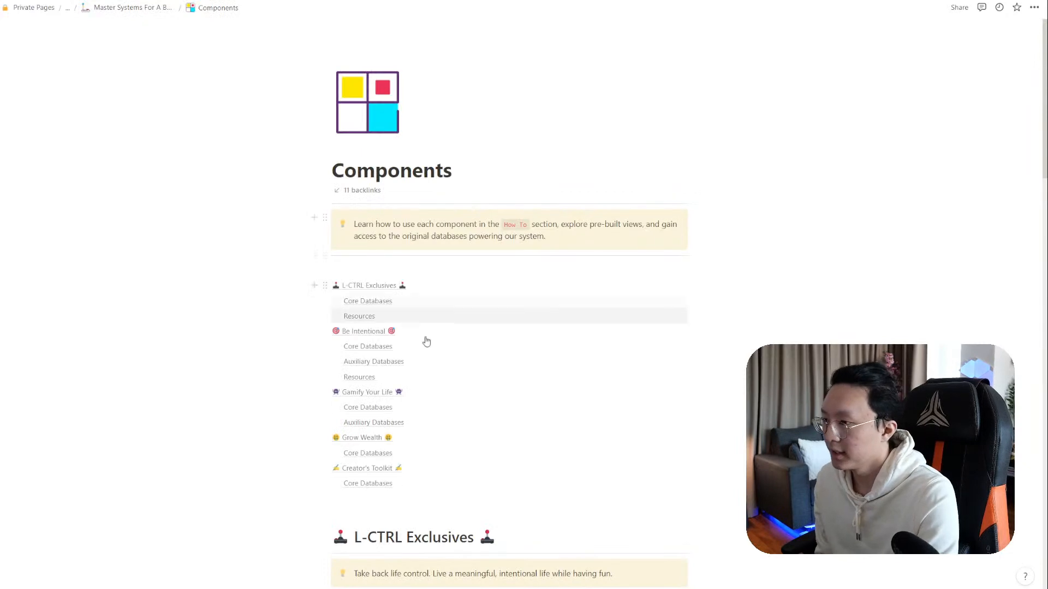
{"action": "scroll", "coordinate": [431, 338], "scroll_direction": "down", "scroll_amount": 8}
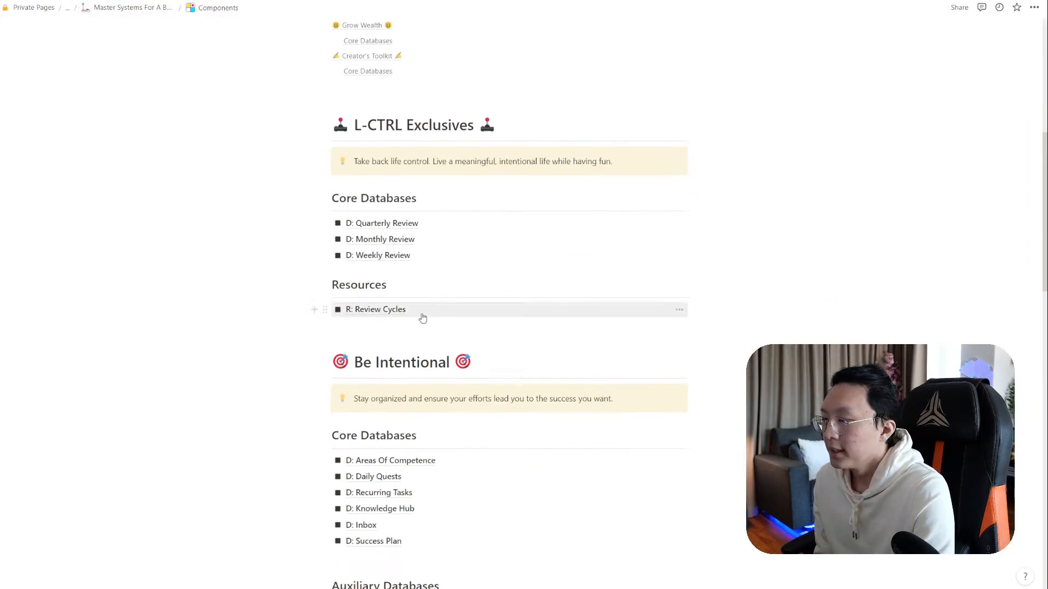
{"action": "left_click", "coordinate": [401, 310]}
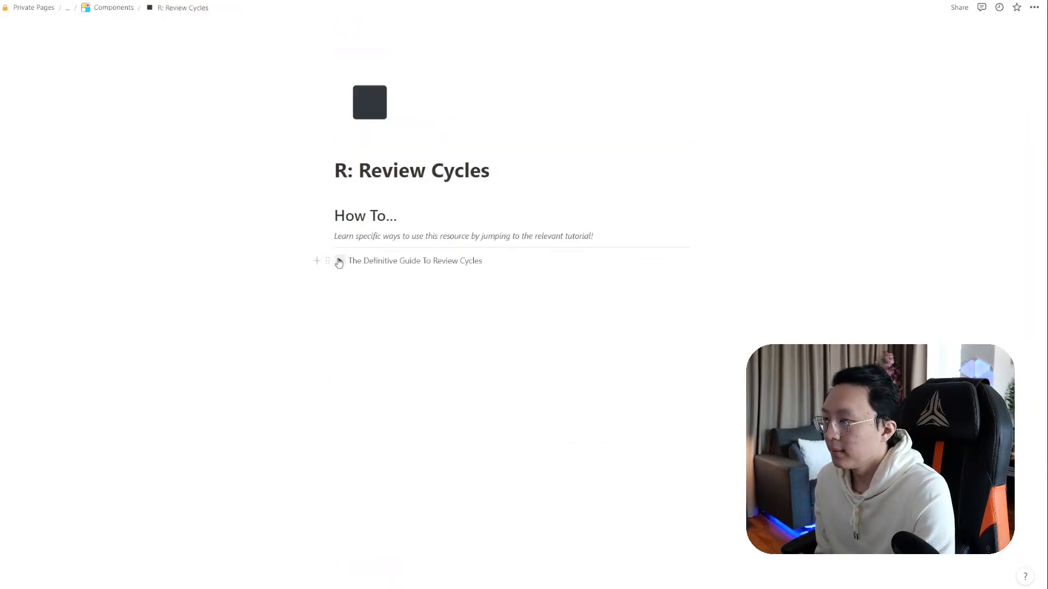
{"action": "key", "text": "alt+Left"}
{"action": "scroll", "coordinate": [408, 316], "scroll_direction": "down", "scroll_amount": 4}
{"action": "scroll", "coordinate": [376, 307], "scroll_direction": "up", "scroll_amount": 2}
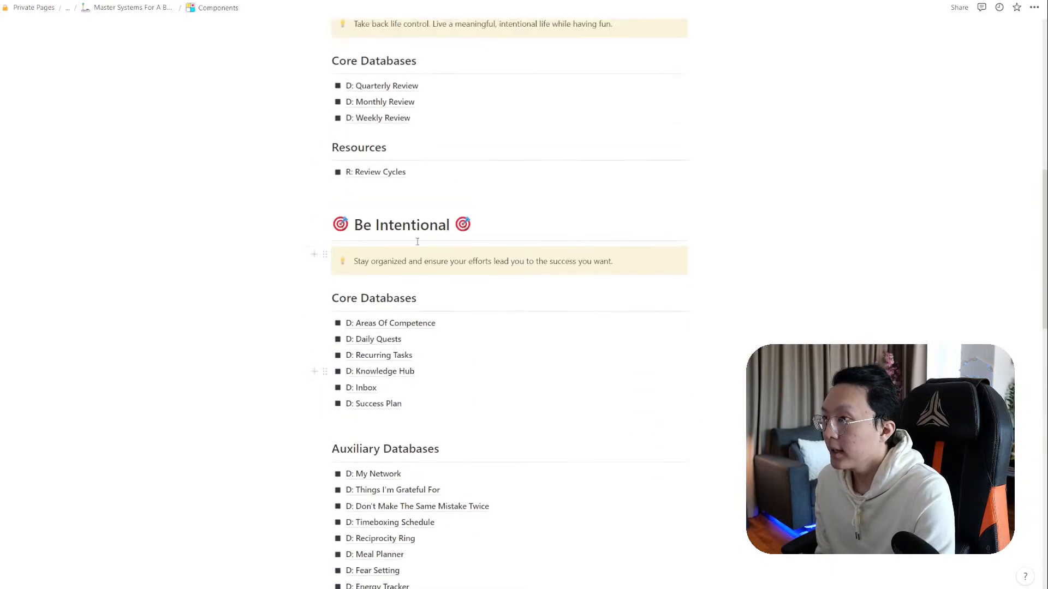
Open D: Weekly Review, examine the Weekly Review table under Useful Views, and return to the D: Alignment page
{"action": "left_click", "coordinate": [402, 119]}
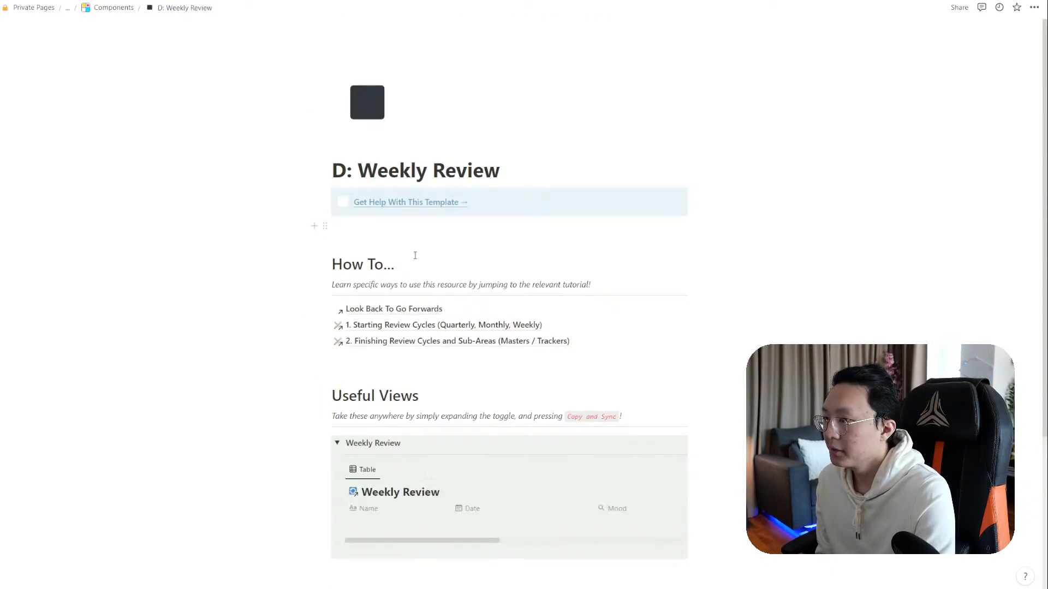
{"action": "scroll", "coordinate": [414, 256], "scroll_direction": "down", "scroll_amount": 4}
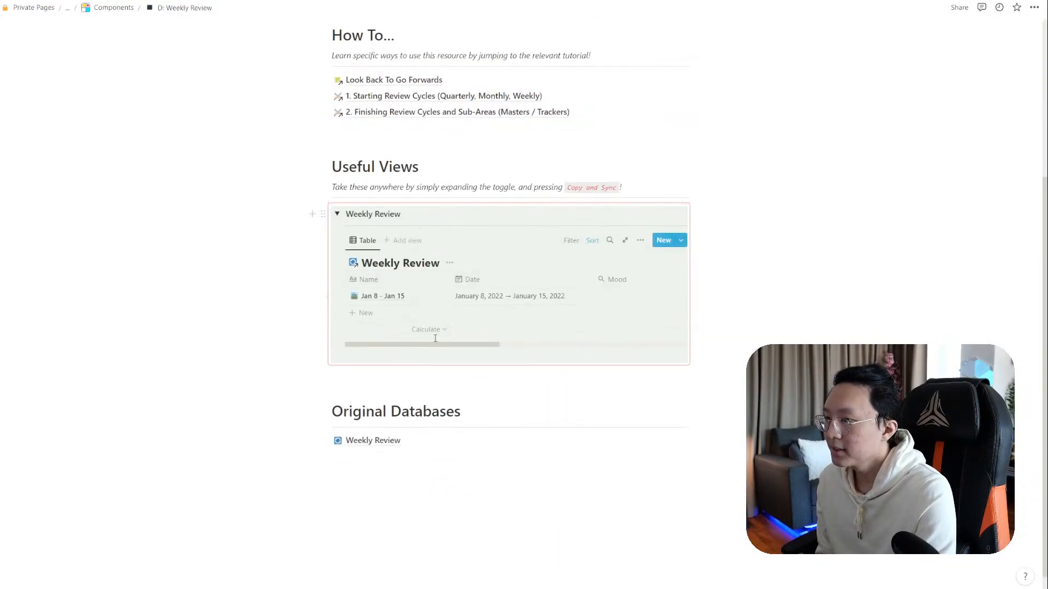
{"action": "left_click_drag", "start_coordinate": [434, 342], "coordinate": [562, 347]}
{"action": "mouse_move", "coordinate": [488, 345]}
{"action": "left_mouse_down"}
{"action": "mouse_move", "coordinate": [621, 348]}
{"action": "mouse_move", "coordinate": [483, 343]}
{"action": "left_mouse_up"}
{"action": "left_click", "coordinate": [538, 213]}
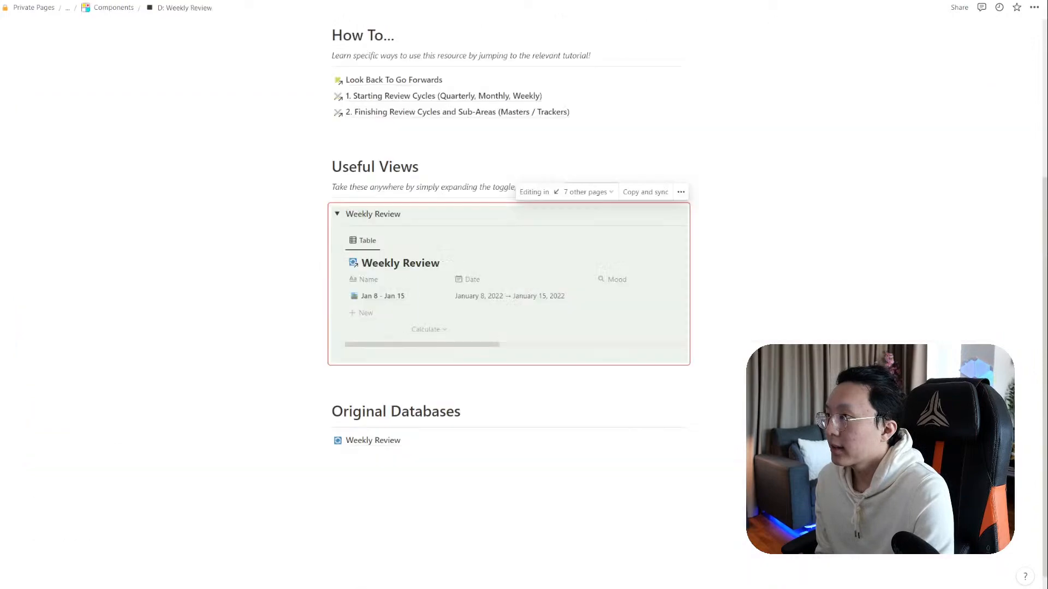
{"action": "left_click", "coordinate": [339, 241]}
{"action": "key", "text": "Escape"}
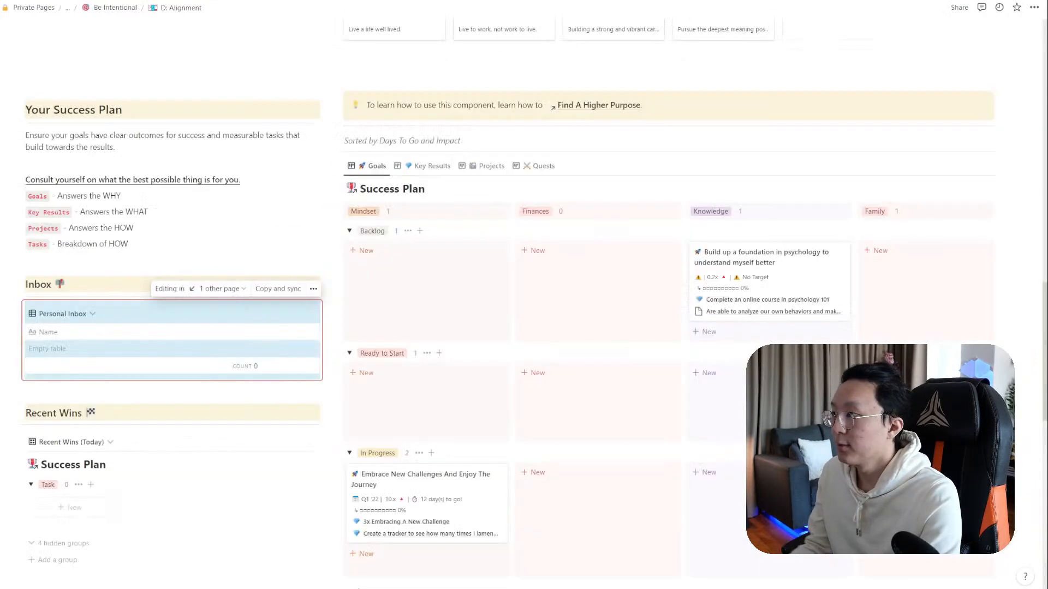
Add a new table view to the Recent Wins block on D: Alignment, with Weekly Review as its source
{"action": "scroll", "coordinate": [98, 332], "scroll_direction": "down", "scroll_amount": 5}
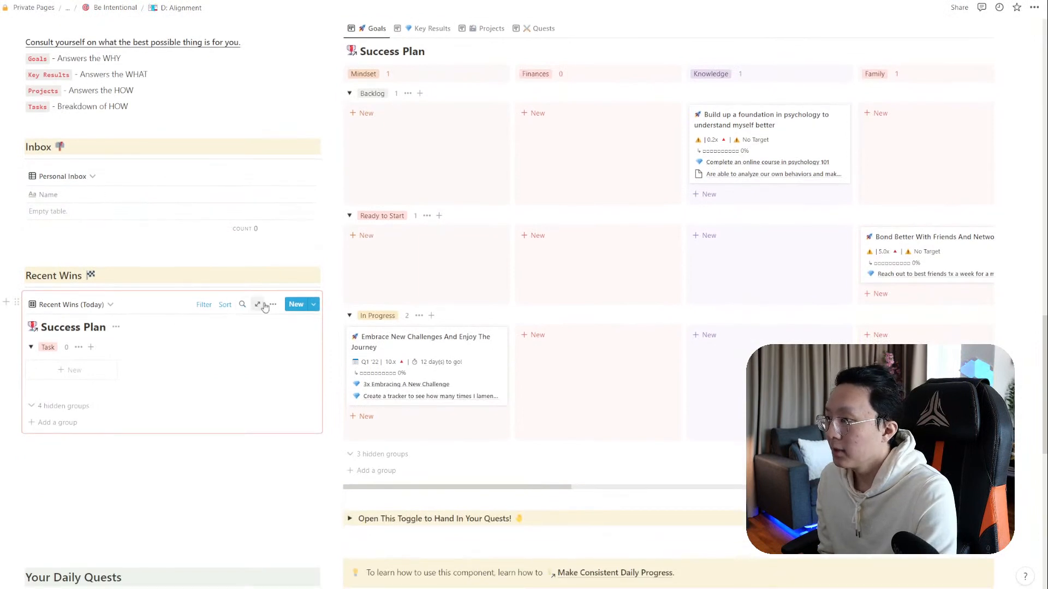
{"action": "left_click", "coordinate": [107, 306]}
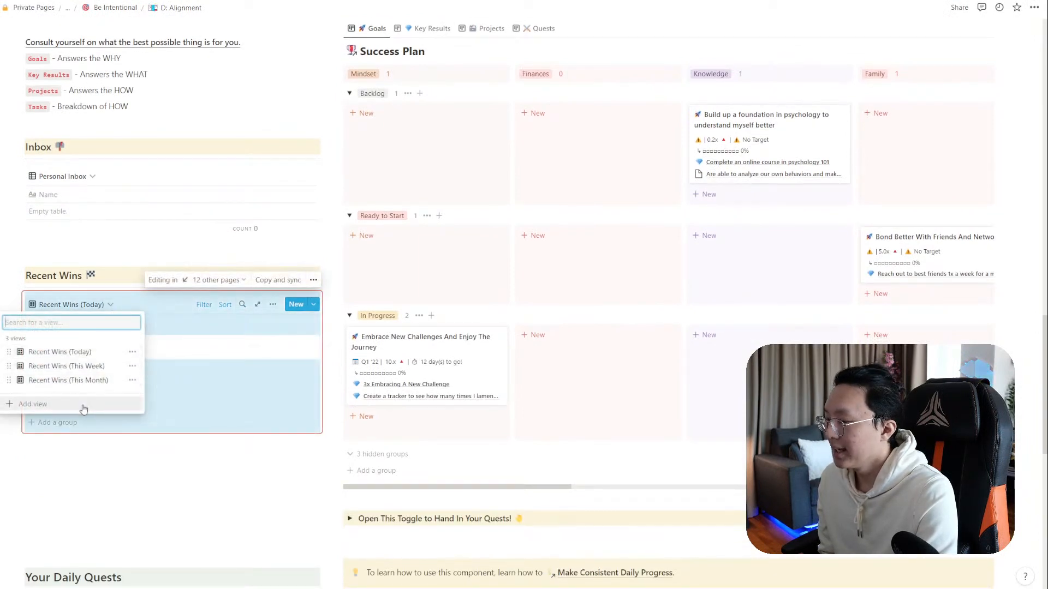
{"action": "left_click", "coordinate": [83, 405]}
{"action": "left_click", "coordinate": [267, 368]}
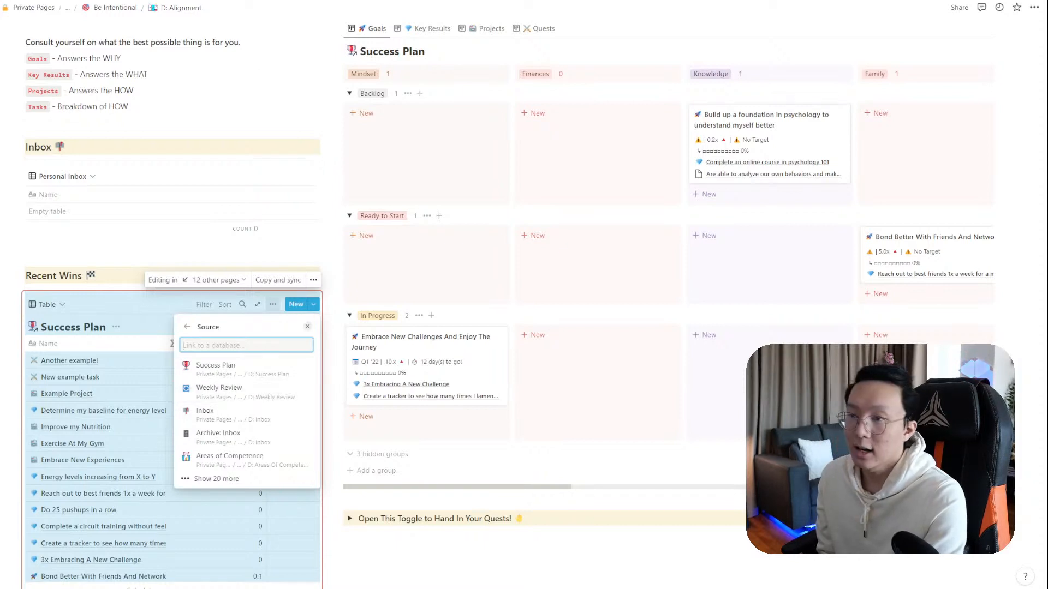
{"action": "left_click", "coordinate": [245, 400]}
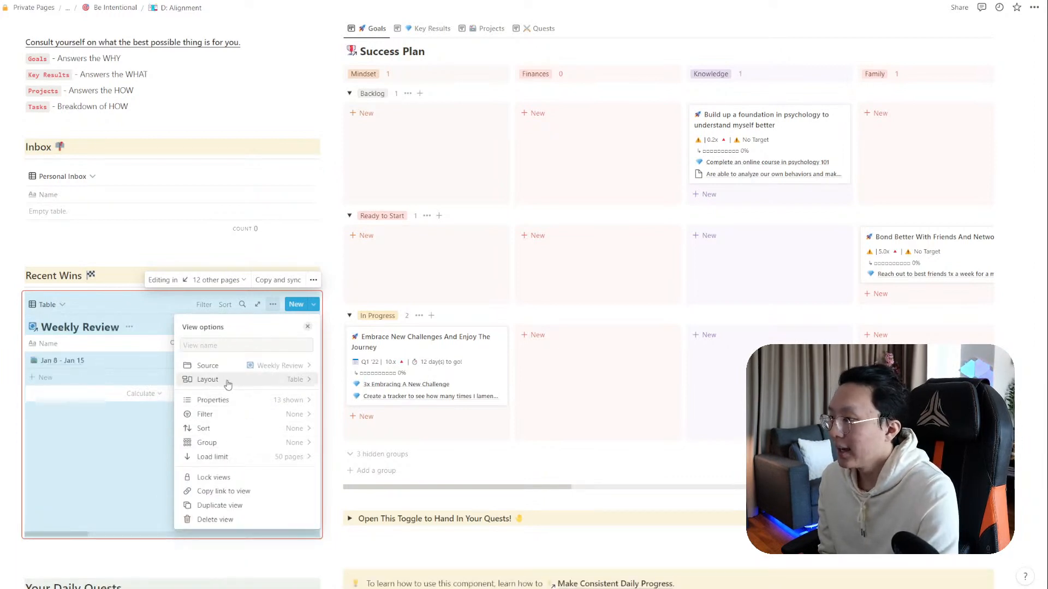
{"action": "left_click", "coordinate": [155, 331]}
Compare the new Weekly Review table's columns with those of the table on the D: Weekly Review page
{"action": "left_click_drag", "start_coordinate": [82, 409], "coordinate": [49, 413]}
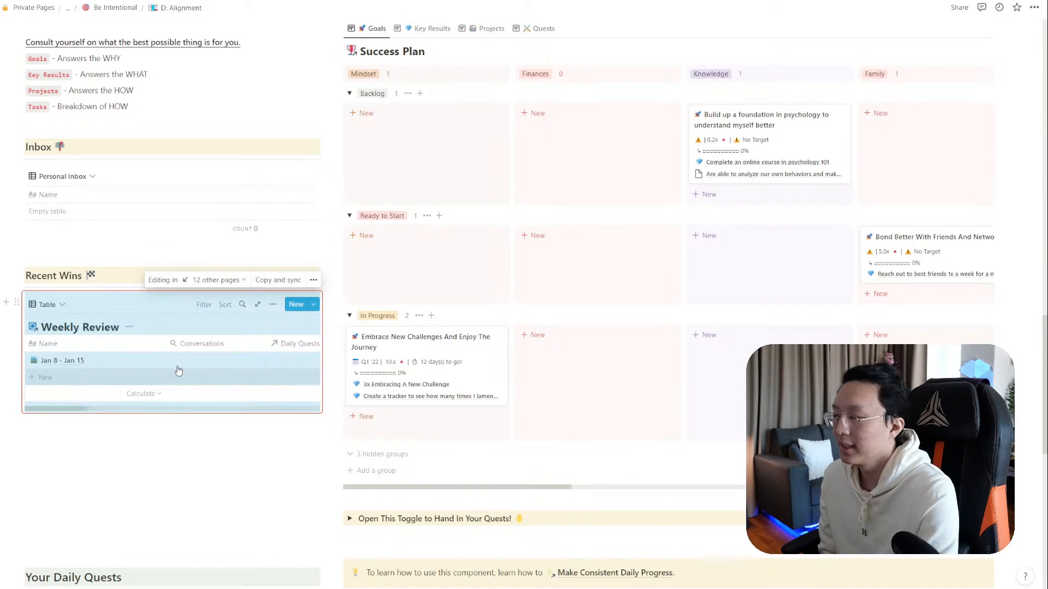
{"action": "left_click", "coordinate": [415, 1]}
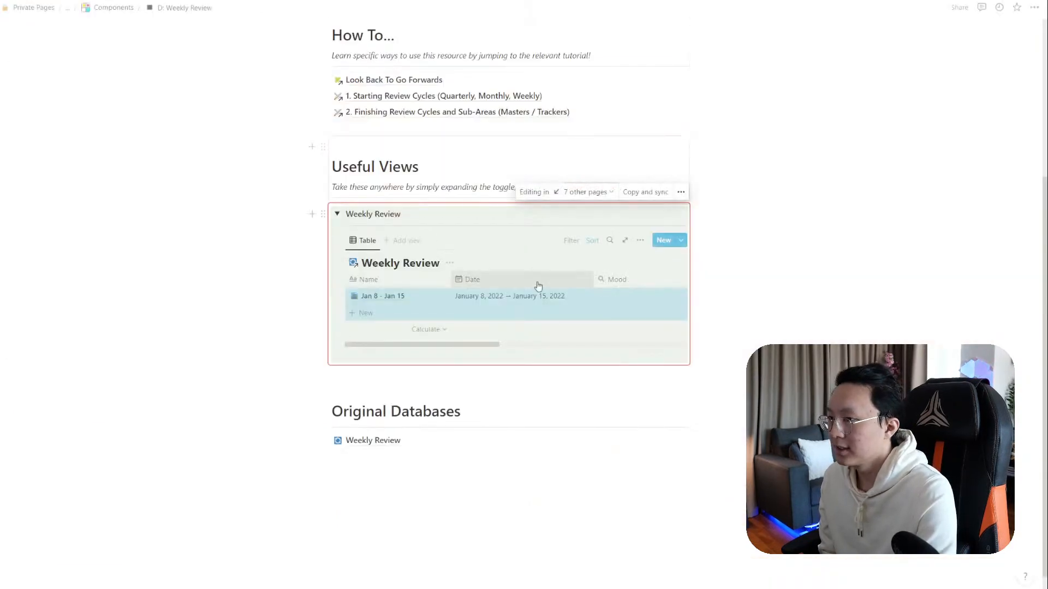
{"action": "left_click_drag", "start_coordinate": [483, 345], "coordinate": [206, 126]}
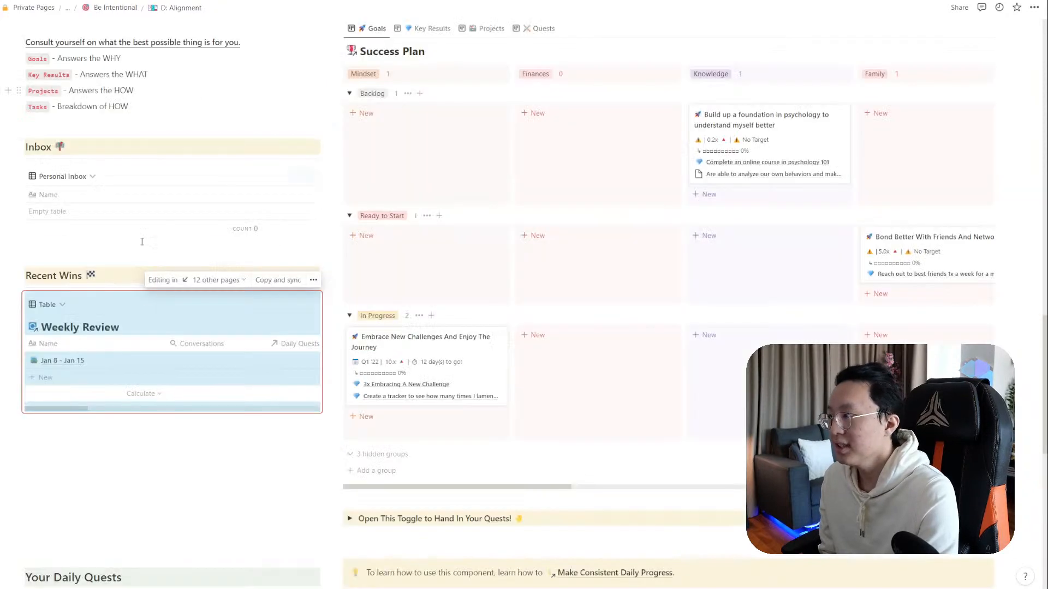
{"action": "left_click", "coordinate": [186, 345]}
{"action": "left_click", "coordinate": [257, 316]}
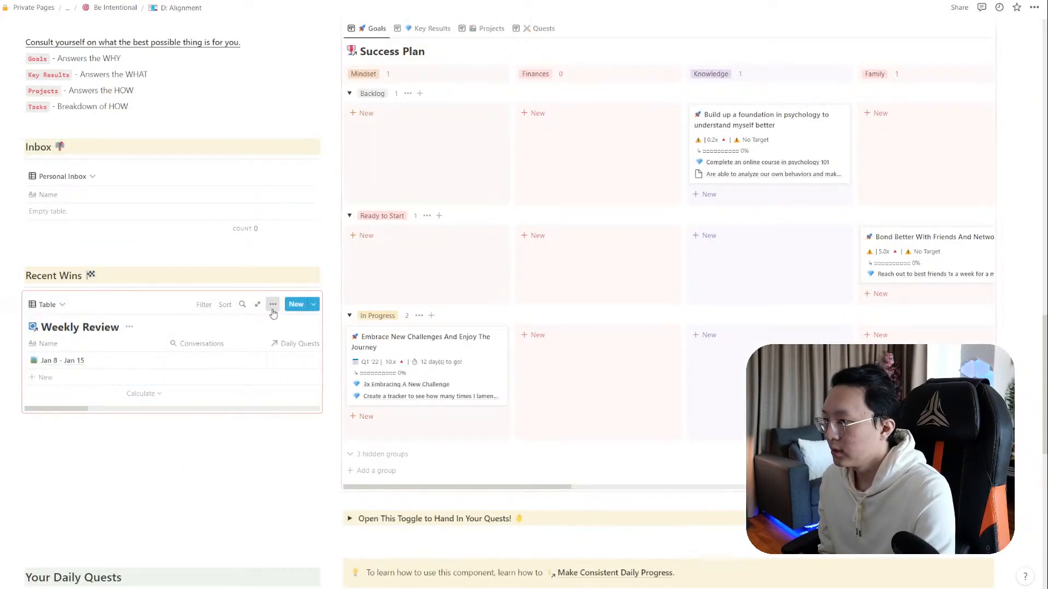
Reorder the new Weekly Review table's properties so Mood, Date, Sleep (Average Hrs) and Word Cloud follow Name
{"action": "left_click", "coordinate": [273, 305]}
{"action": "left_click", "coordinate": [256, 403]}
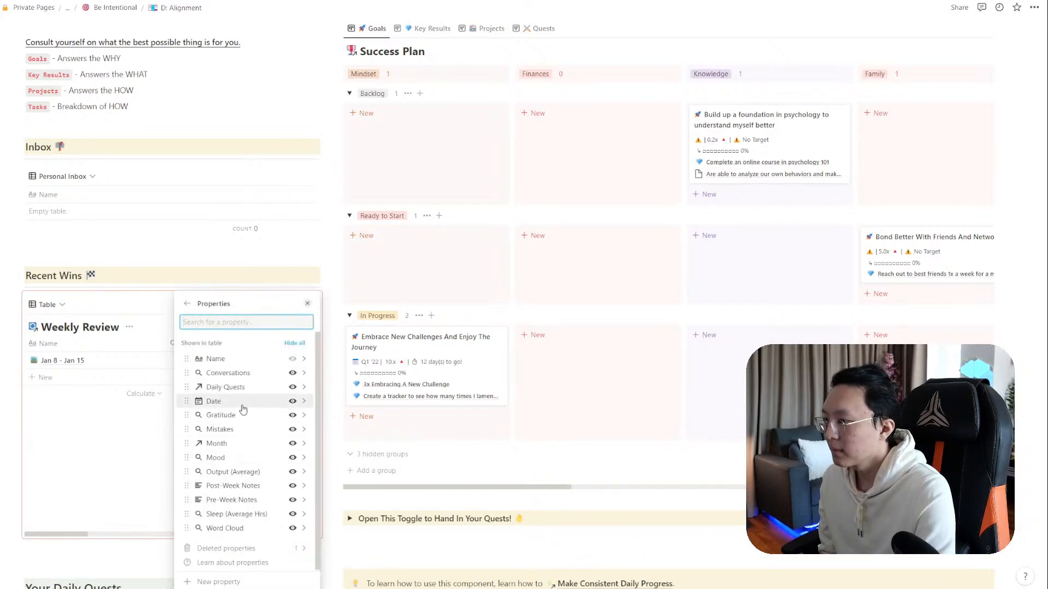
{"action": "left_click_drag", "start_coordinate": [187, 401], "coordinate": [187, 374]}
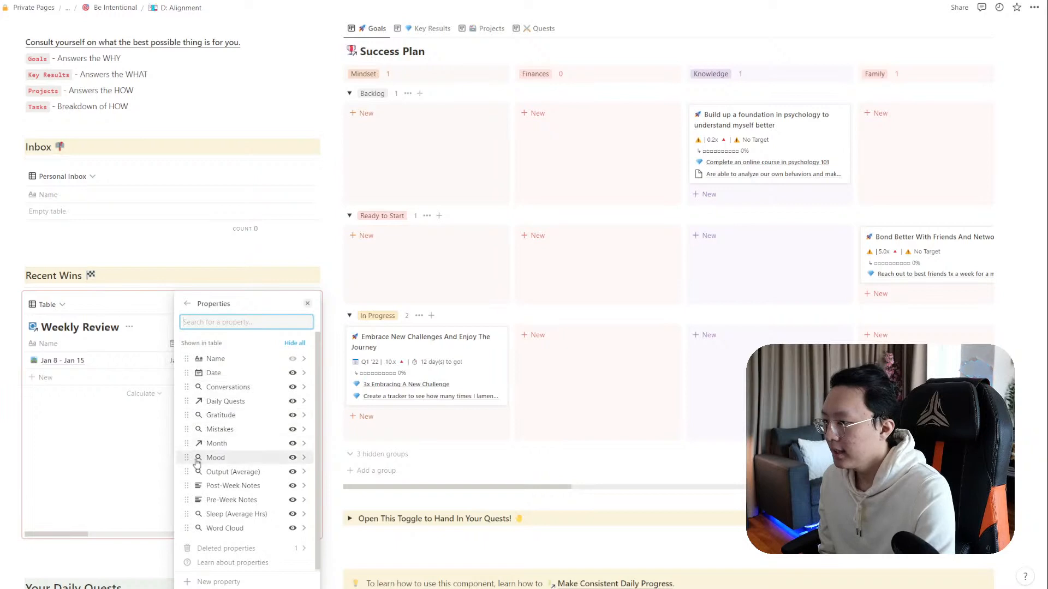
{"action": "left_click_drag", "start_coordinate": [186, 514], "coordinate": [186, 387]}
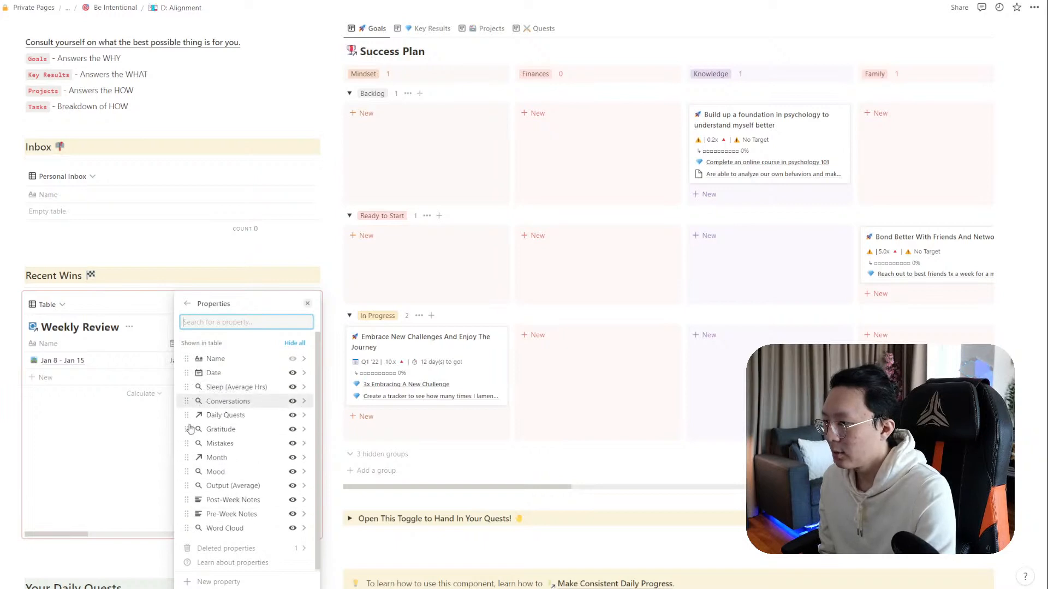
{"action": "left_click_drag", "start_coordinate": [180, 532], "coordinate": [186, 402]}
{"action": "left_click_drag", "start_coordinate": [186, 486], "coordinate": [187, 373]}
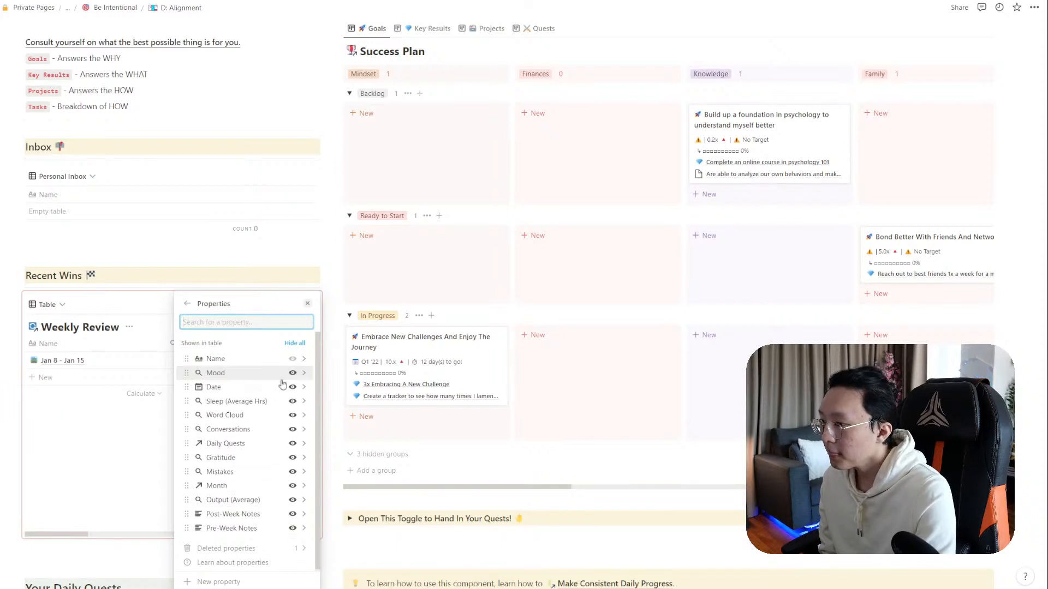
Hide Conversations, Daily Quests, Gratitude, Mistakes, Month, Output (Average), Post-Week Notes and Pre-Week Notes in the Weekly Review table
{"action": "left_click", "coordinate": [294, 429]}
{"action": "left_click", "coordinate": [293, 429]}
{"action": "left_click", "coordinate": [293, 429]}
{"action": "left_click", "coordinate": [294, 429]}
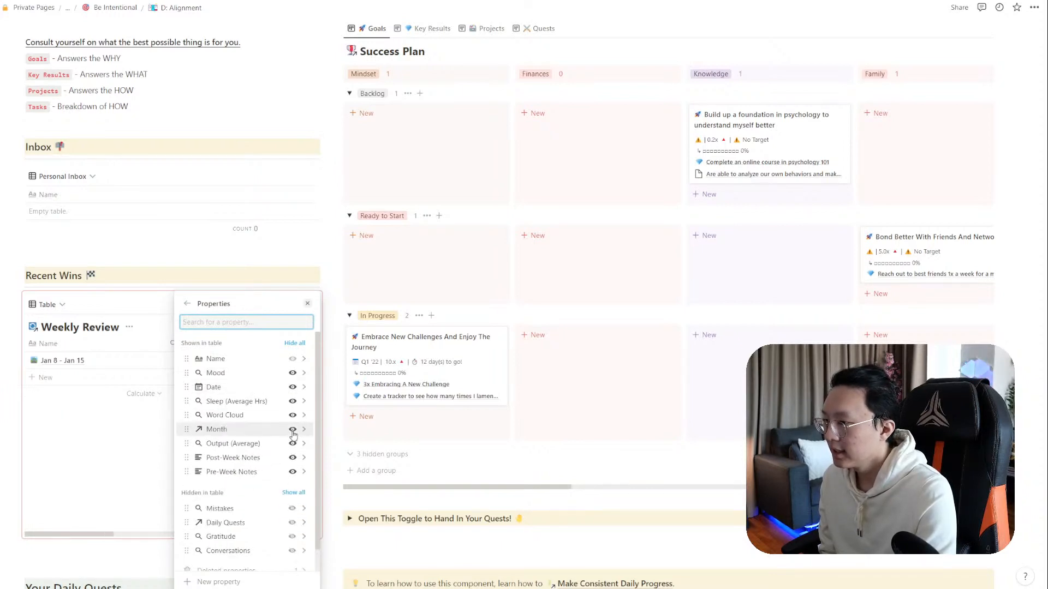
{"action": "left_click", "coordinate": [293, 429]}
{"action": "left_click", "coordinate": [293, 430]}
{"action": "left_click", "coordinate": [293, 430]}
{"action": "left_click", "coordinate": [294, 429]}
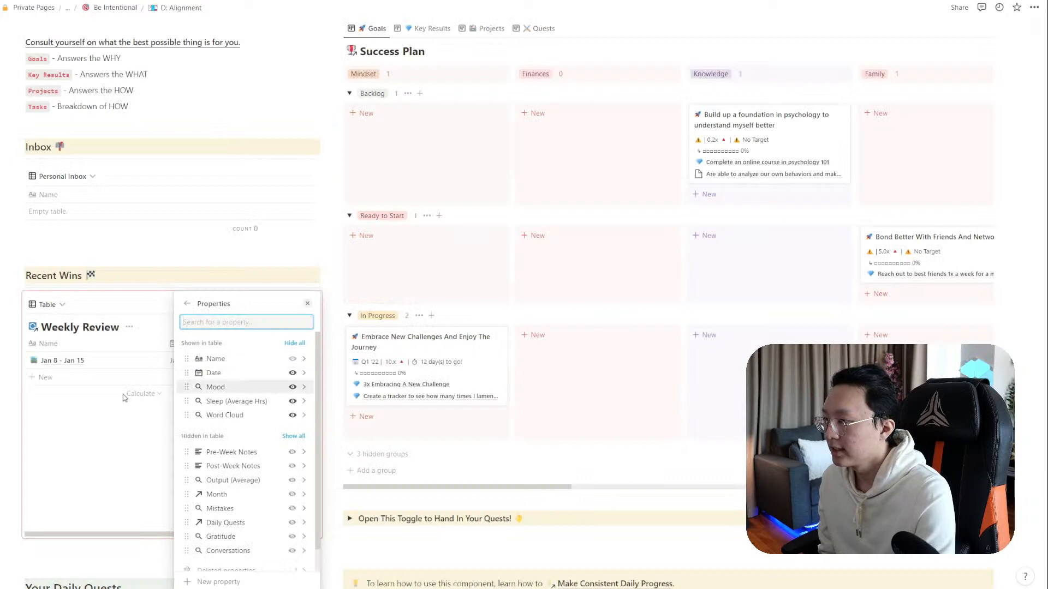
Close the property settings, then switch the Recent Wins block to Recent Wins (Today) and back to the Weekly Review table
{"action": "left_click", "coordinate": [125, 397]}
{"action": "left_click", "coordinate": [55, 304]}
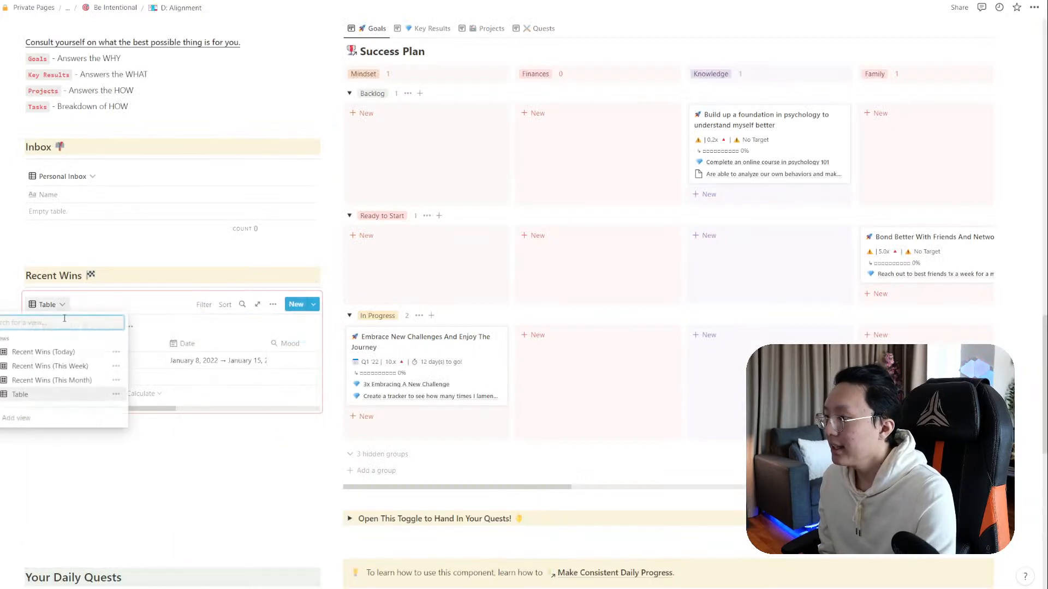
{"action": "left_click", "coordinate": [65, 352]}
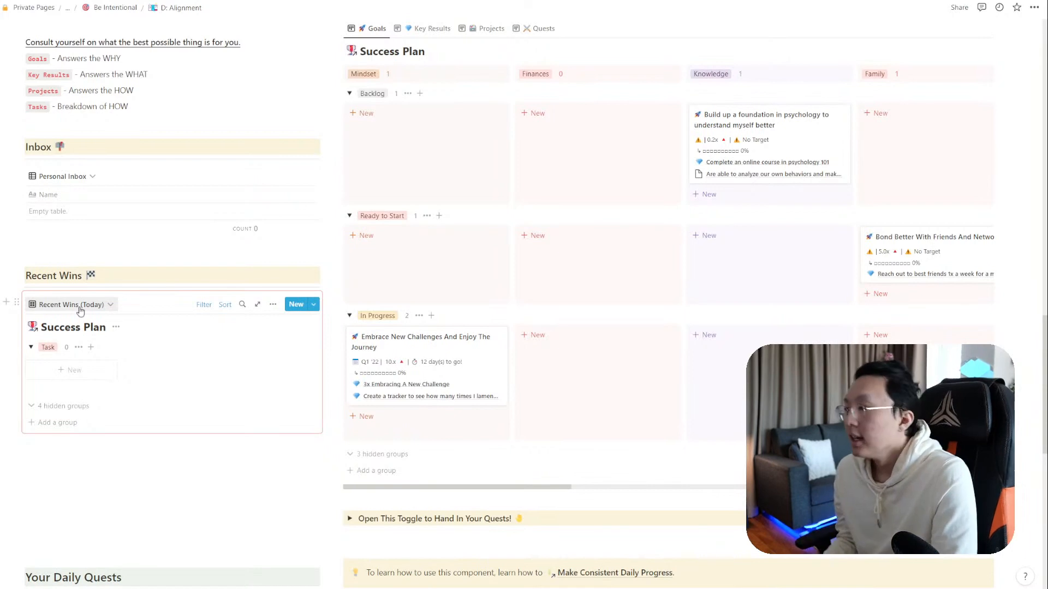
{"action": "left_click", "coordinate": [106, 304]}
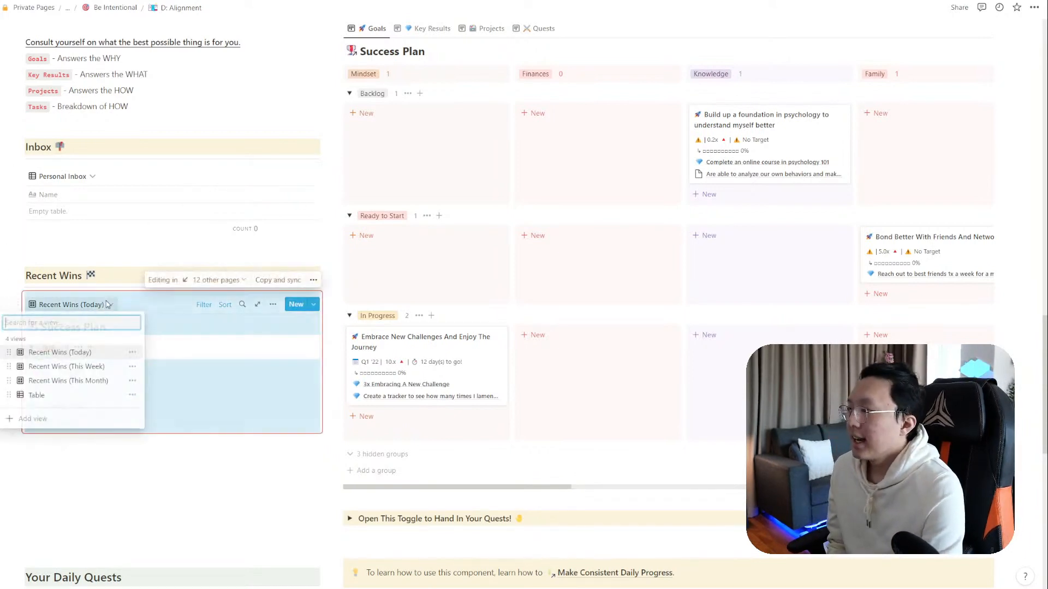
{"action": "left_click", "coordinate": [90, 395]}
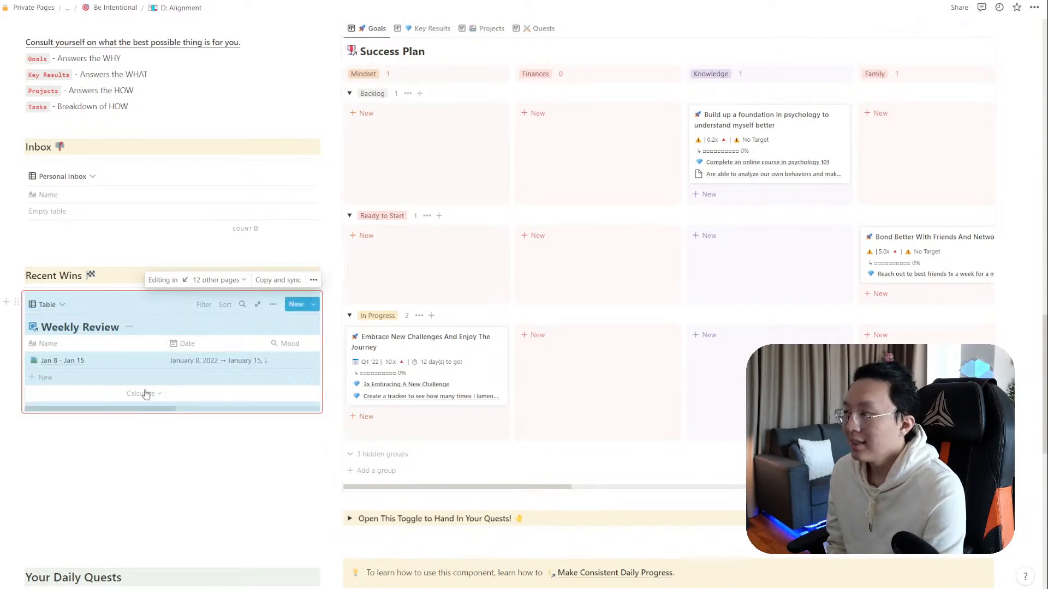
Look over the D: Alignment dashboard's sections from Your Areas of Competence to Your Knowledge Hub
{"action": "scroll", "coordinate": [644, 174], "scroll_direction": "up", "scroll_amount": 2}
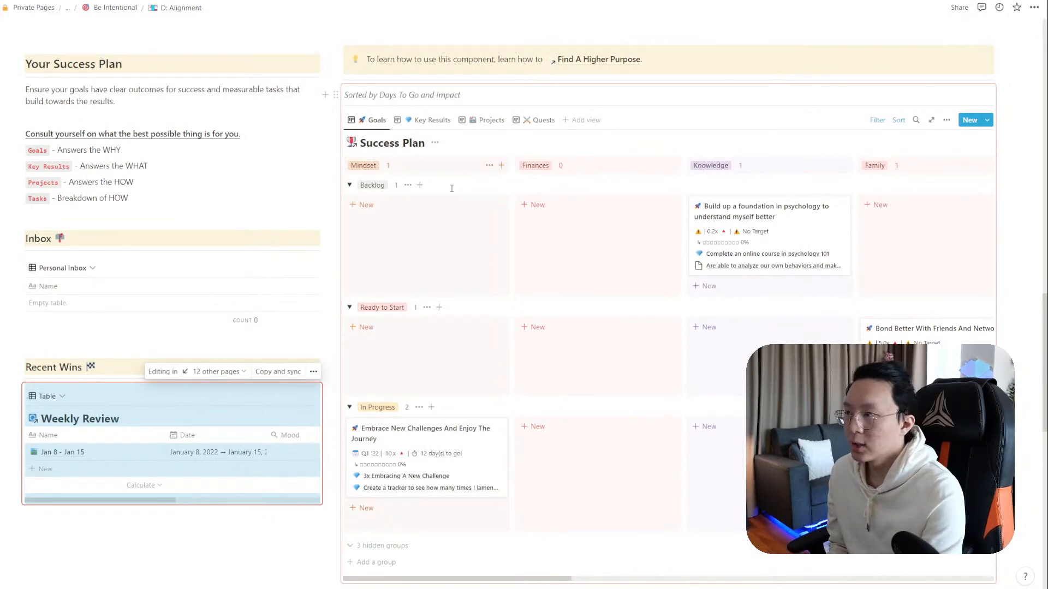
{"action": "scroll", "coordinate": [639, 347], "scroll_direction": "up", "scroll_amount": 7}
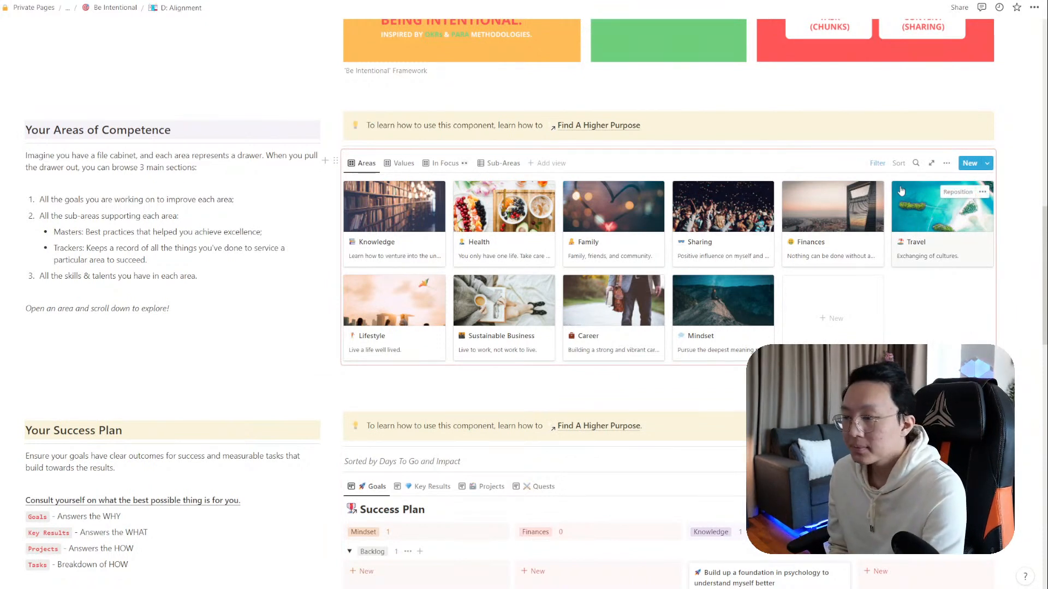
{"action": "scroll", "coordinate": [620, 321], "scroll_direction": "down", "scroll_amount": 9}
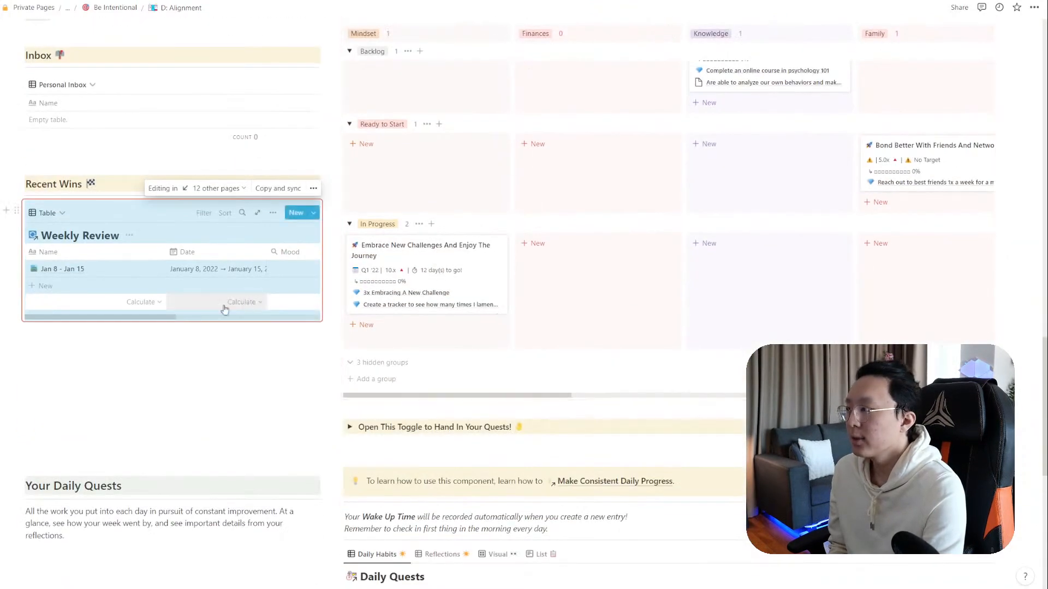
{"action": "scroll", "coordinate": [224, 310], "scroll_direction": "down", "scroll_amount": 6}
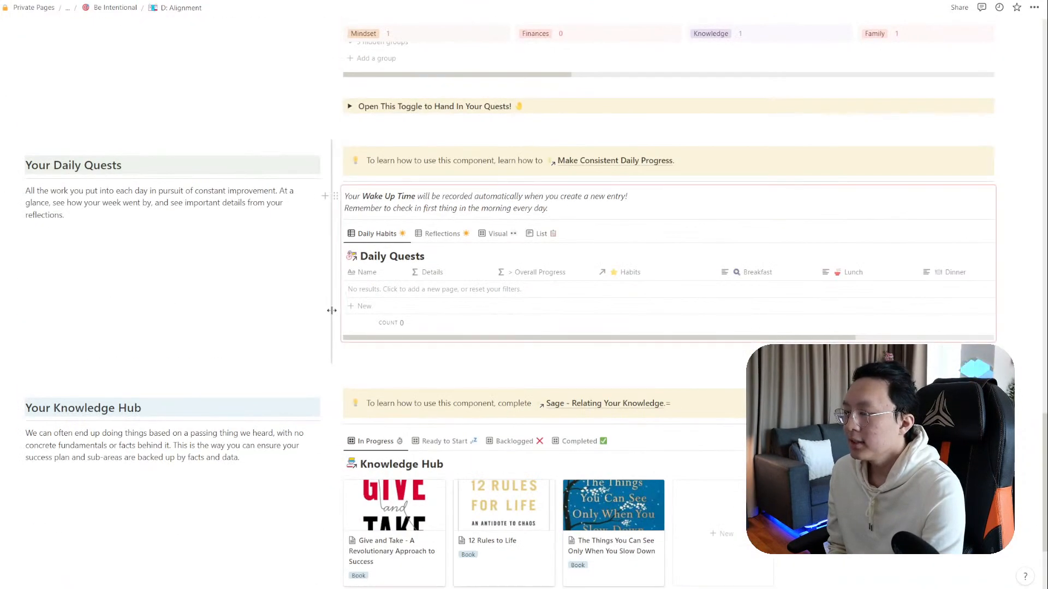
{"action": "scroll", "coordinate": [332, 310], "scroll_direction": "down", "scroll_amount": 2}
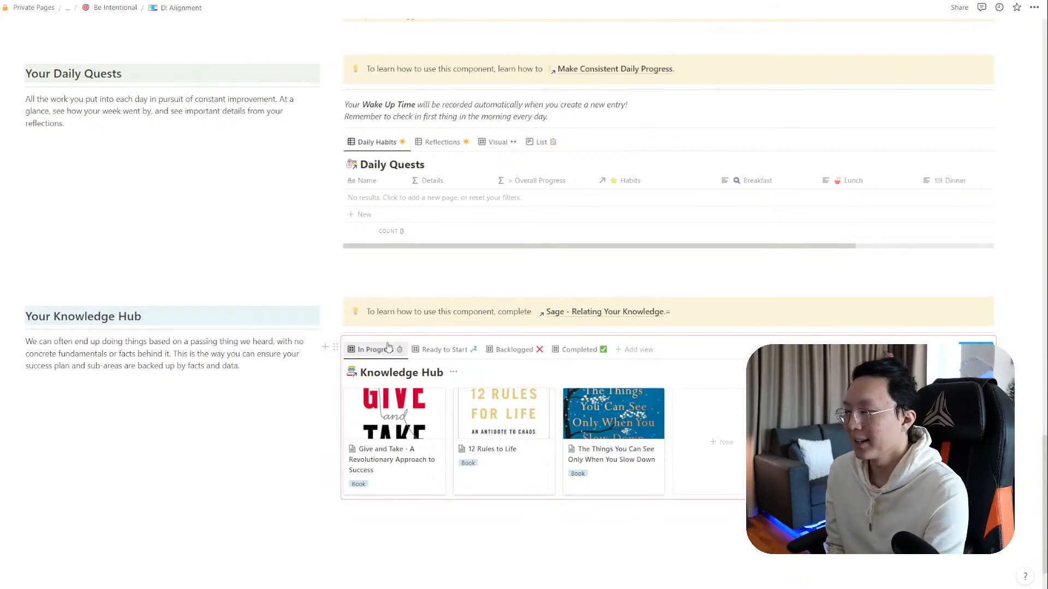
{"action": "scroll", "coordinate": [355, 262], "scroll_direction": "up", "scroll_amount": 12}
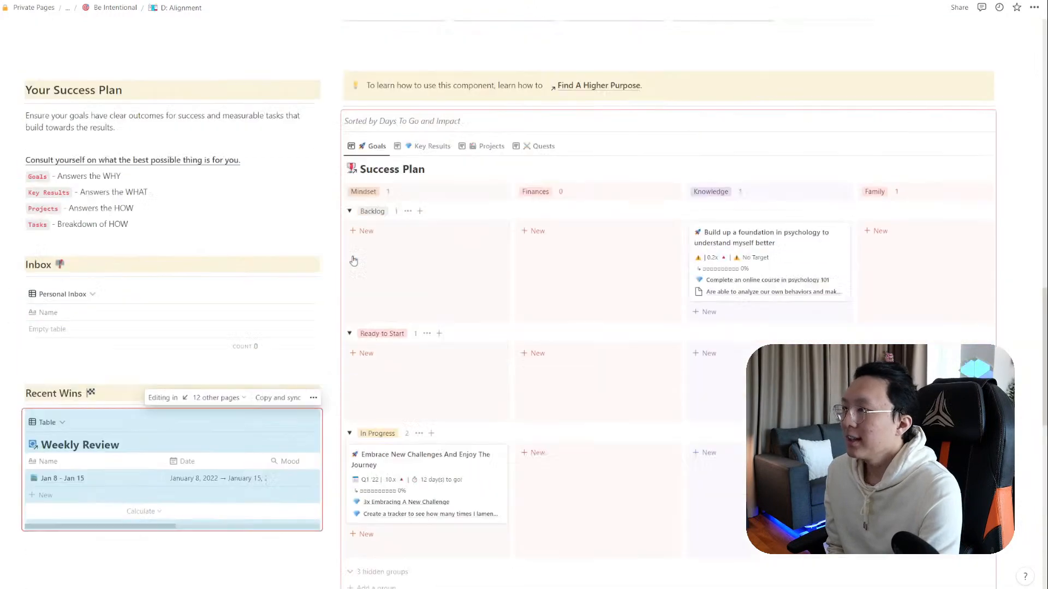
{"action": "scroll", "coordinate": [356, 260], "scroll_direction": "down", "scroll_amount": 5}
{"action": "scroll", "coordinate": [356, 260], "scroll_direction": "up", "scroll_amount": 3}
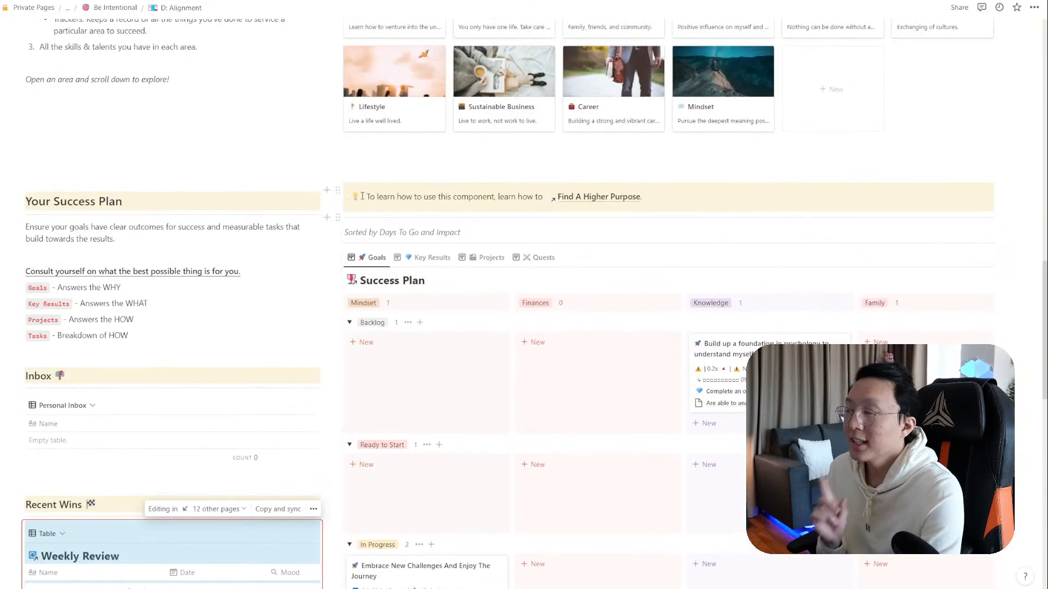
Switch to the Building Better Databases With Notion's Massive Update page and highlight each of the three bullets under How? in turn
{"action": "key", "text": "alt+Tab"}
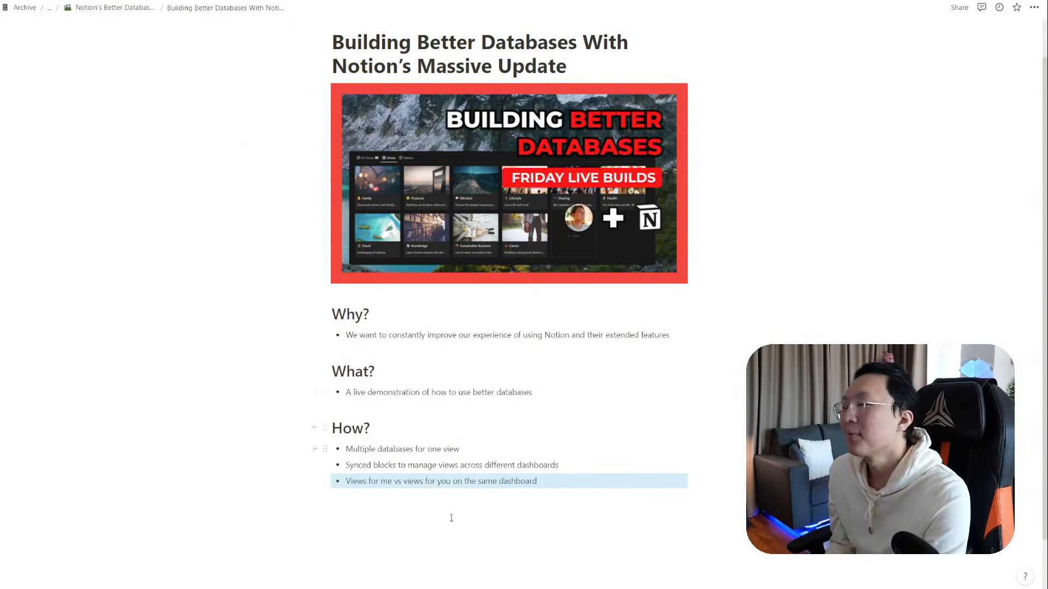
{"action": "left_click", "coordinate": [325, 449]}
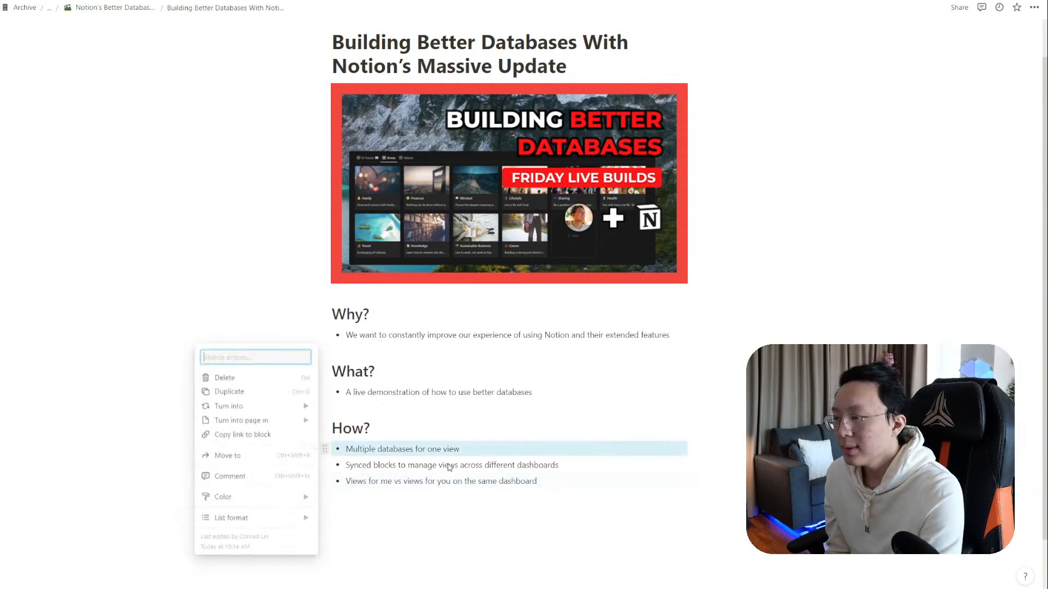
{"action": "key", "text": "Escape"}
{"action": "left_click", "coordinate": [325, 465]}
{"action": "key", "text": "Escape"}
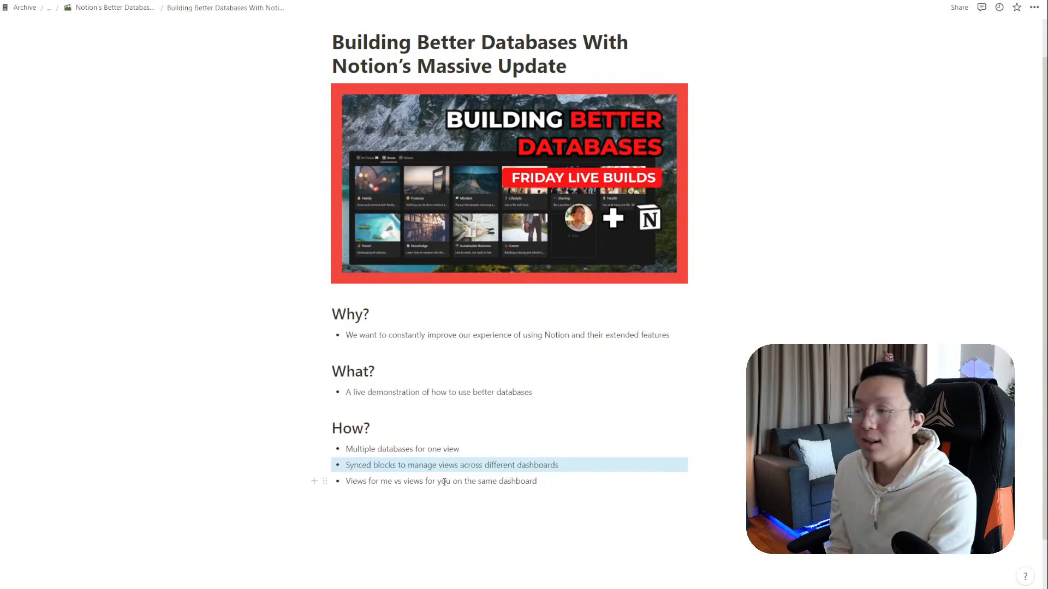
{"action": "left_click", "coordinate": [370, 483]}
{"action": "left_click", "coordinate": [324, 481]}
{"action": "key", "text": "Escape"}
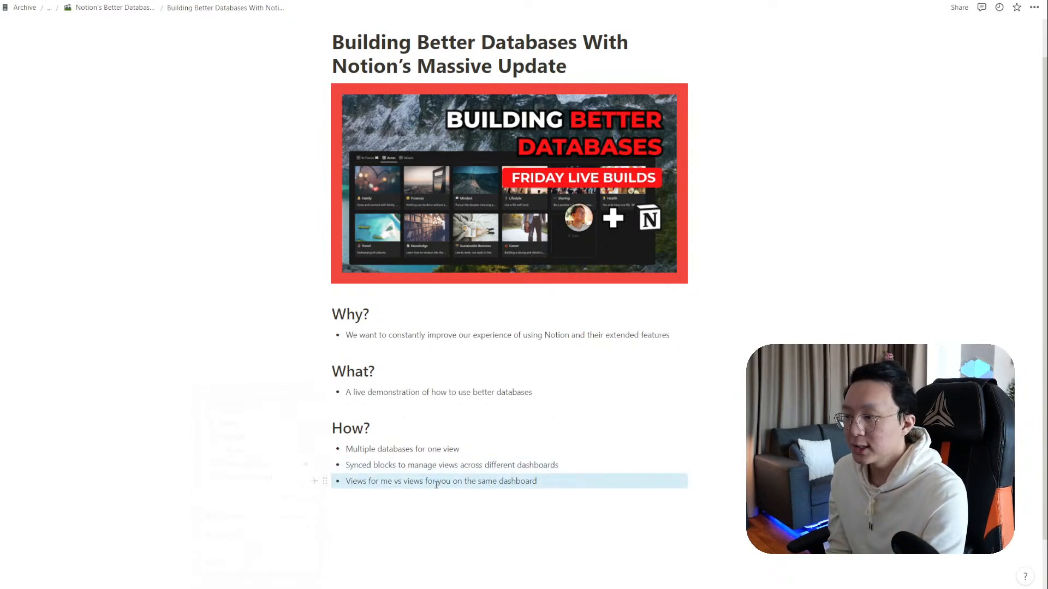
Return to the D: Alignment page and go through Daily Drivers and L-CTRL Exclusives to open the D: Daily Planning dashboard
{"action": "left_click", "coordinate": [136, 0]}
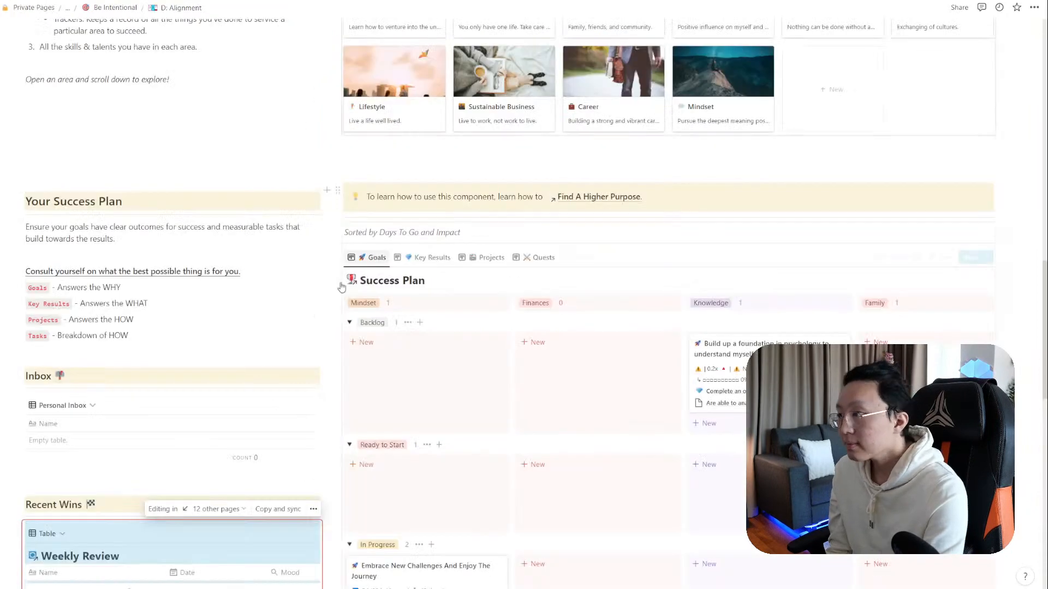
{"action": "scroll", "coordinate": [273, 370], "scroll_direction": "down", "scroll_amount": 1}
{"action": "scroll", "coordinate": [273, 370], "scroll_direction": "down", "scroll_amount": 2}
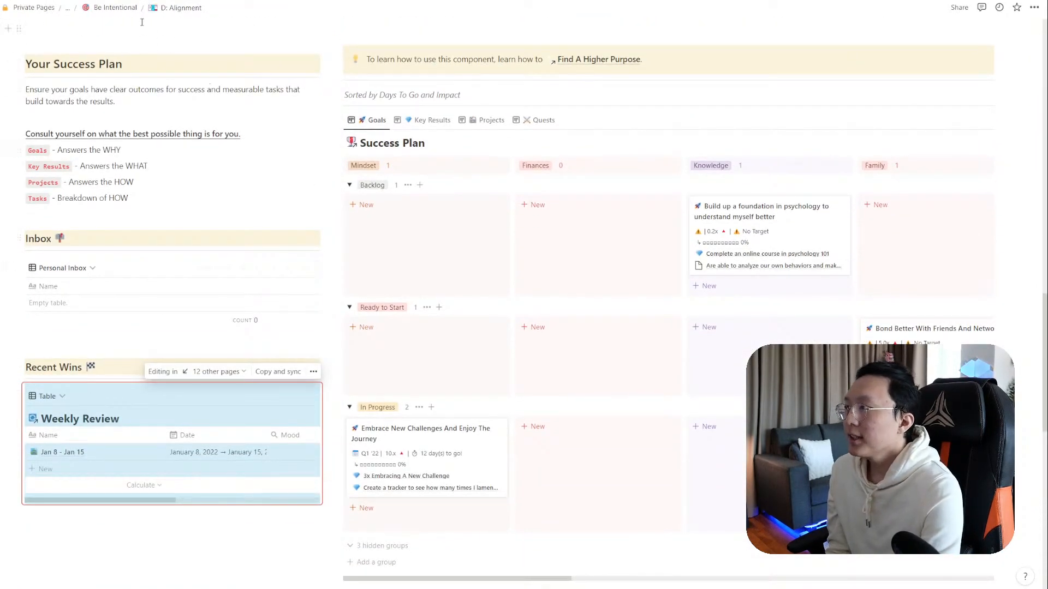
{"action": "left_click", "coordinate": [126, 10]}
{"action": "left_click", "coordinate": [121, 8]}
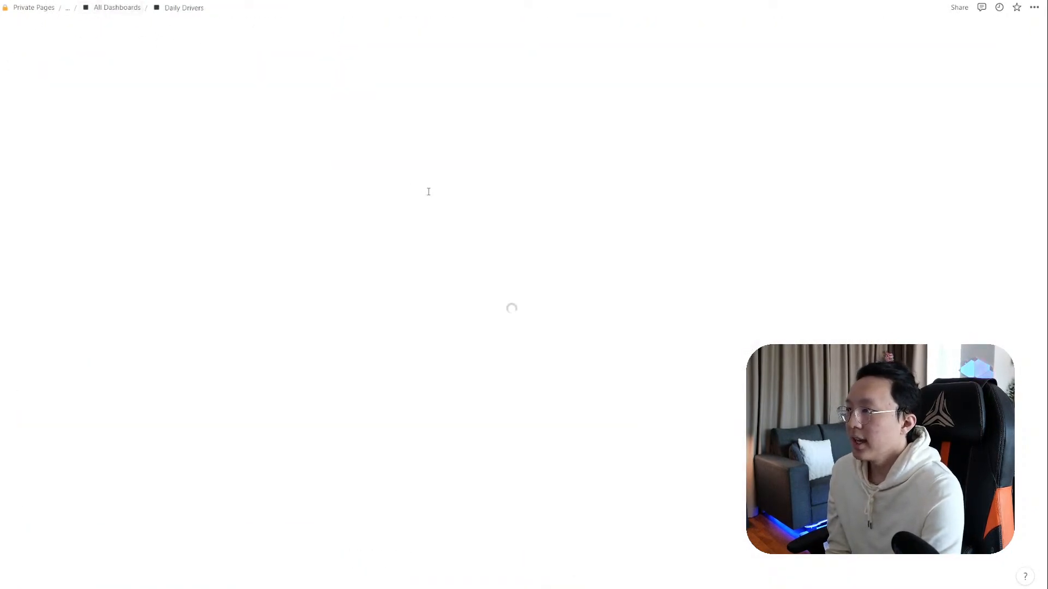
{"action": "left_click", "coordinate": [385, 195]}
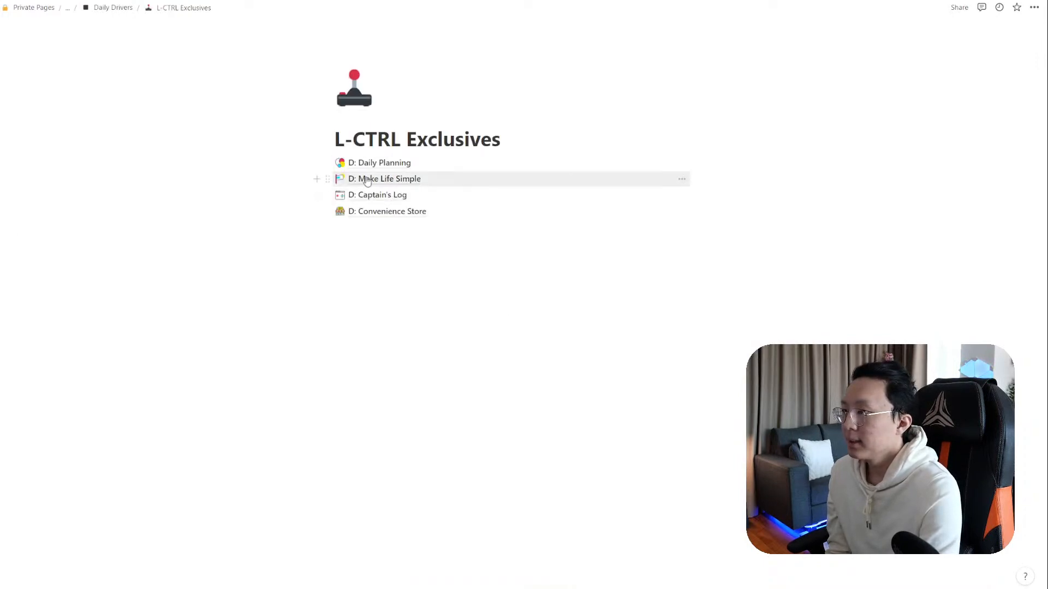
{"action": "left_click", "coordinate": [367, 164]}
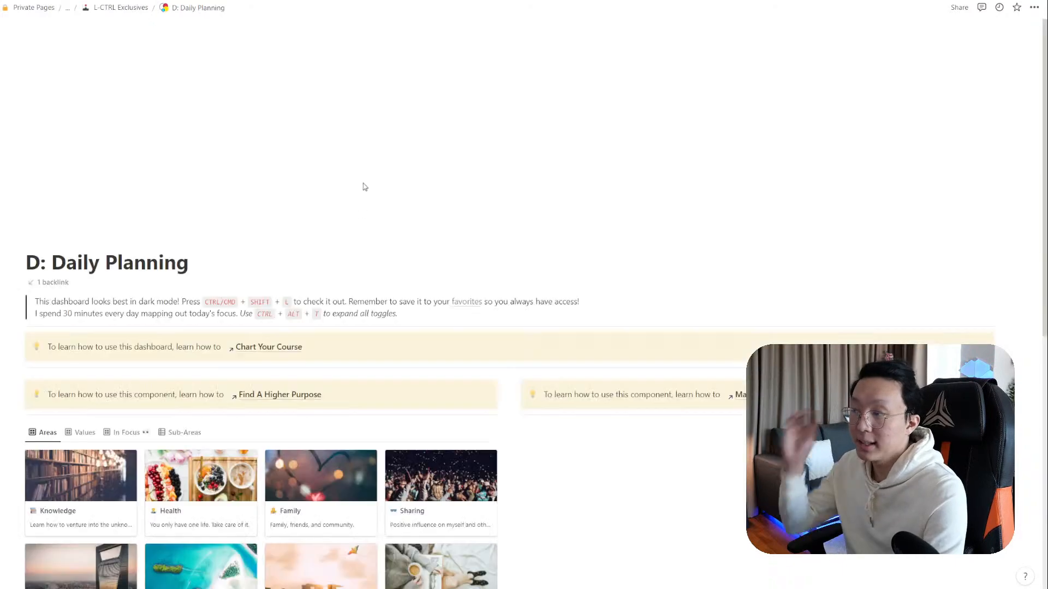
Expand the FOCUS: Goals / Key Results / Projects toggle under Today's Focus, including its My Goals and Key Results To Focus On This Week toggles
{"action": "scroll", "coordinate": [367, 292], "scroll_direction": "down", "scroll_amount": 4}
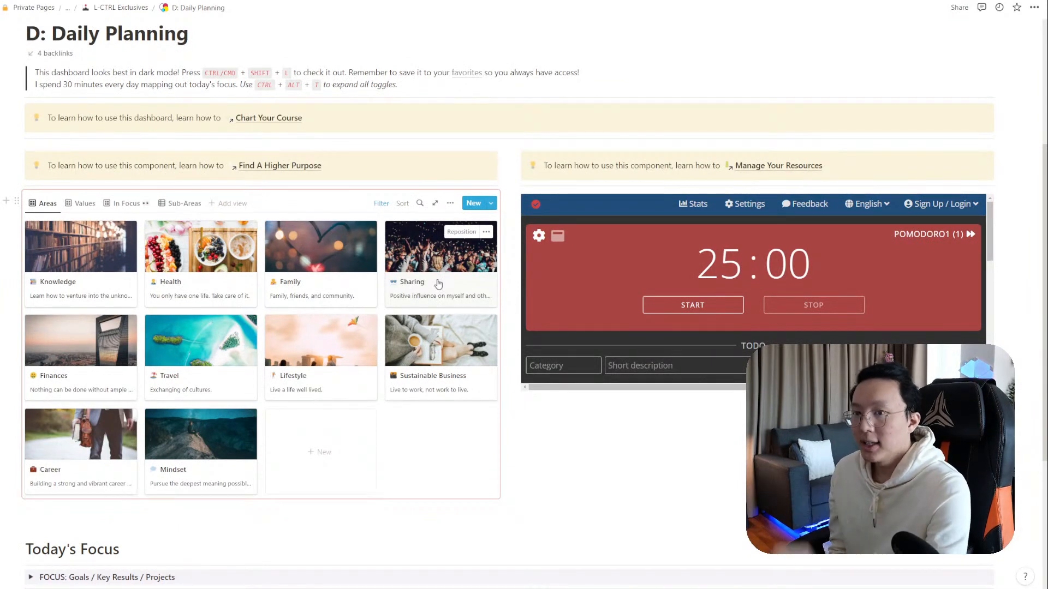
{"action": "scroll", "coordinate": [355, 283], "scroll_direction": "down", "scroll_amount": 4}
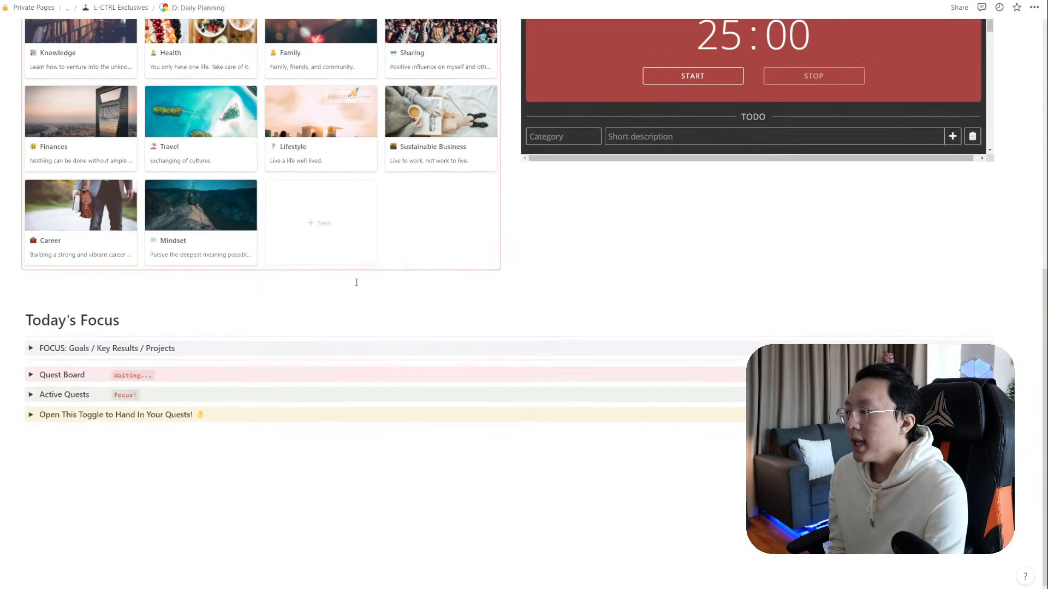
{"action": "left_click", "coordinate": [30, 349]}
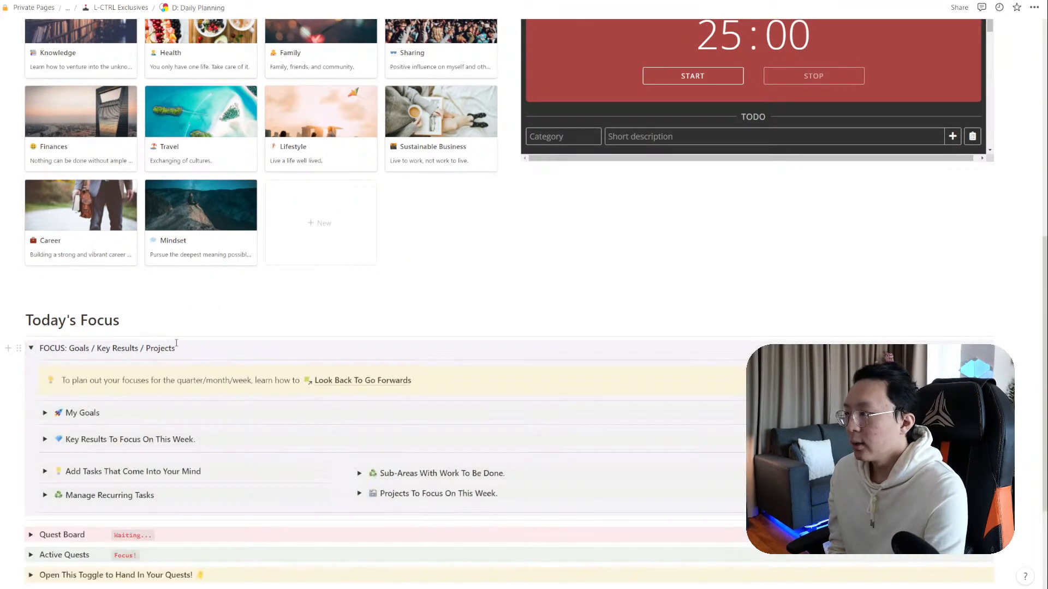
{"action": "scroll", "coordinate": [43, 371], "scroll_direction": "down", "scroll_amount": 1}
{"action": "left_click", "coordinate": [46, 367]}
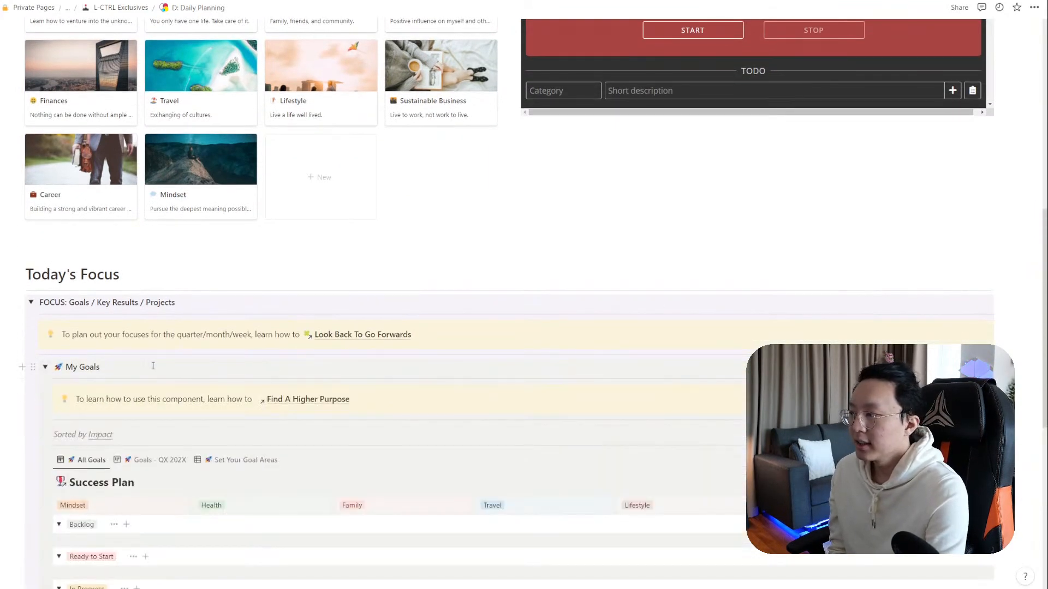
{"action": "scroll", "coordinate": [110, 273], "scroll_direction": "down", "scroll_amount": 5}
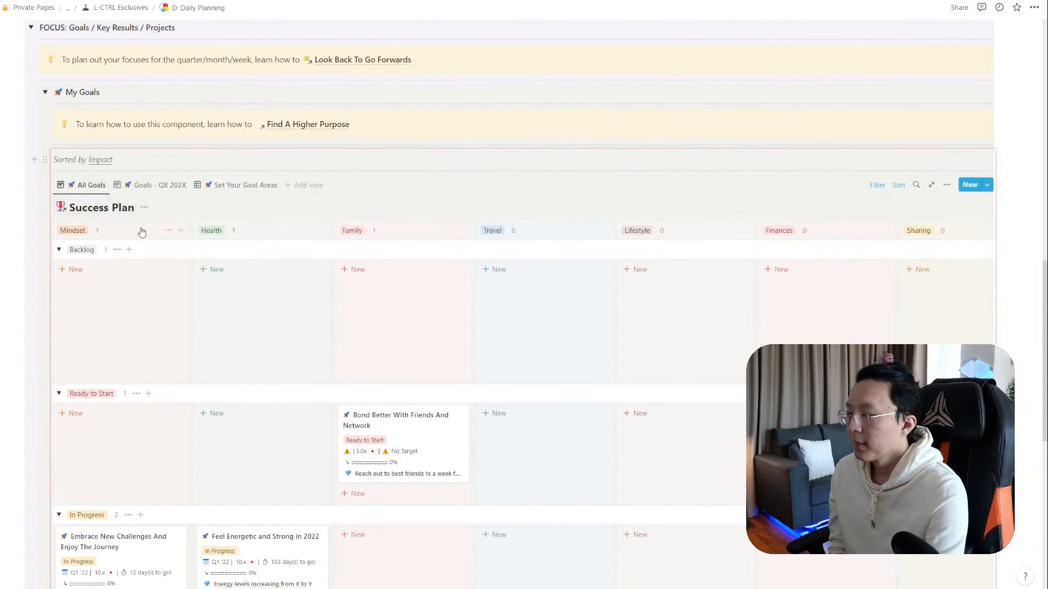
{"action": "scroll", "coordinate": [141, 235], "scroll_direction": "down", "scroll_amount": 8}
{"action": "left_click", "coordinate": [45, 350]}
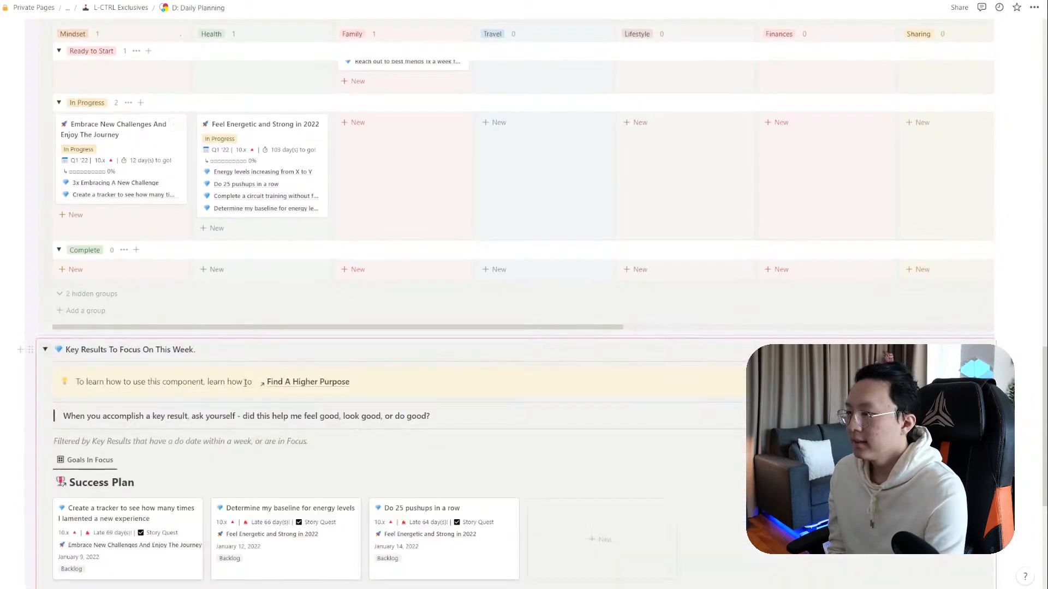
Move the expanded Projects To Focus On This Week toggle above Sub-Areas With Work To Be Done, and expand Add Tasks That Come Into Your Mind
{"action": "scroll", "coordinate": [369, 372], "scroll_direction": "down", "scroll_amount": 5}
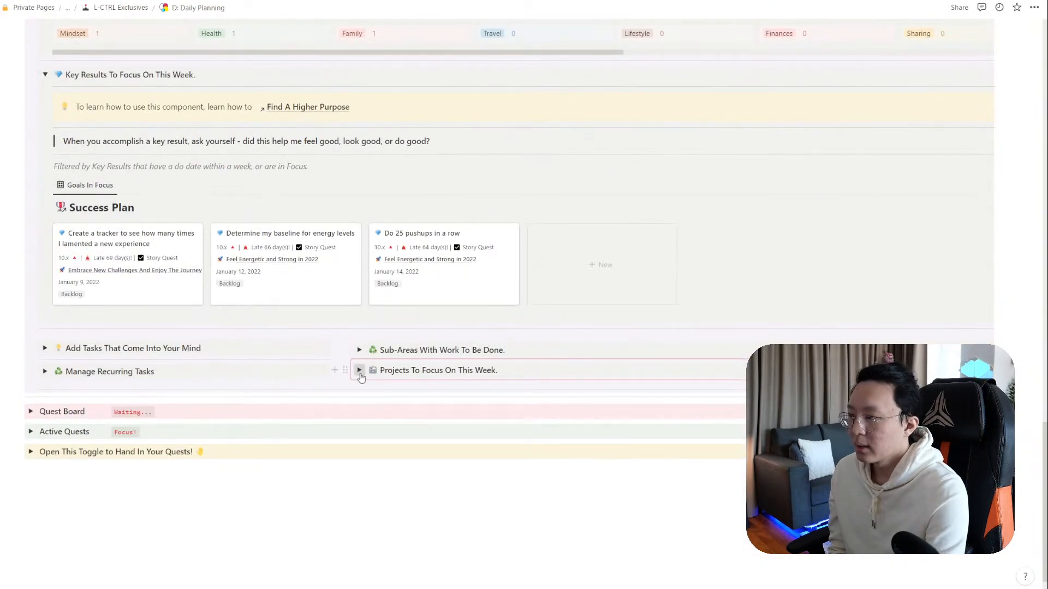
{"action": "left_click", "coordinate": [359, 370]}
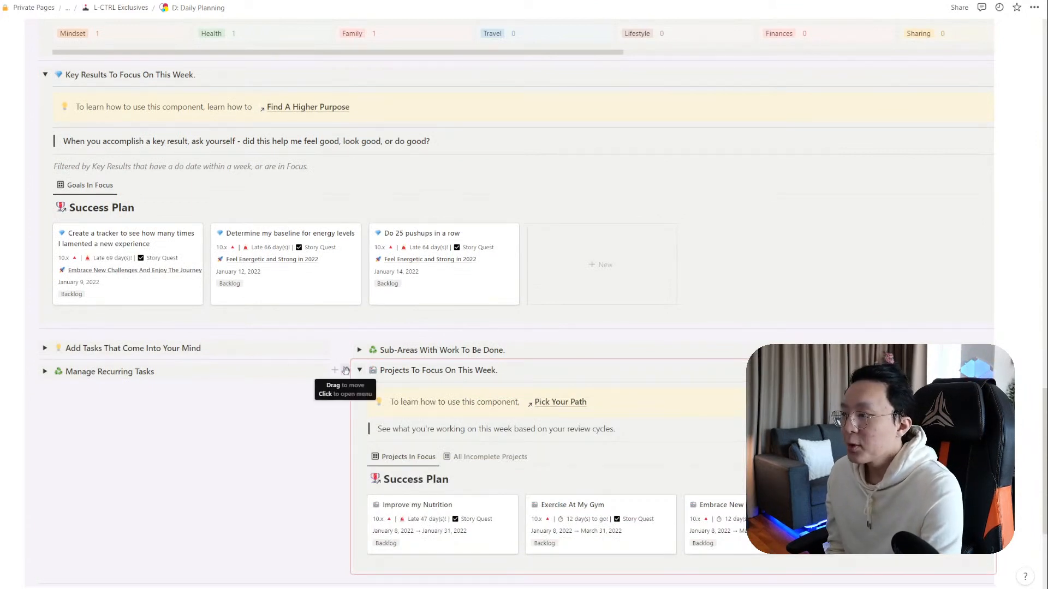
{"action": "left_click_drag", "start_coordinate": [346, 370], "coordinate": [371, 346]}
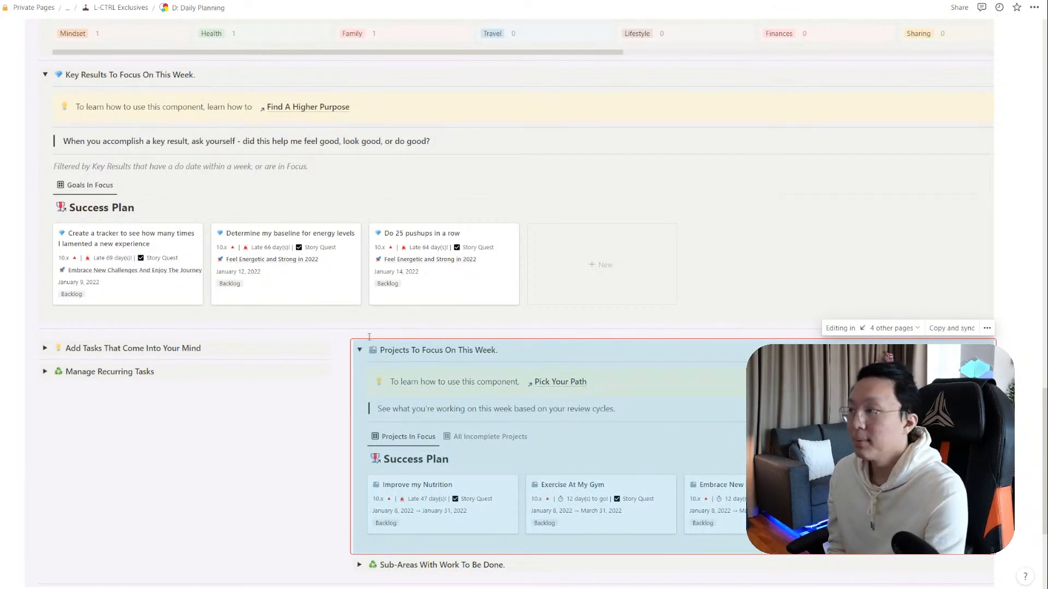
{"action": "left_click", "coordinate": [45, 349]}
{"action": "left_click", "coordinate": [125, 348]}
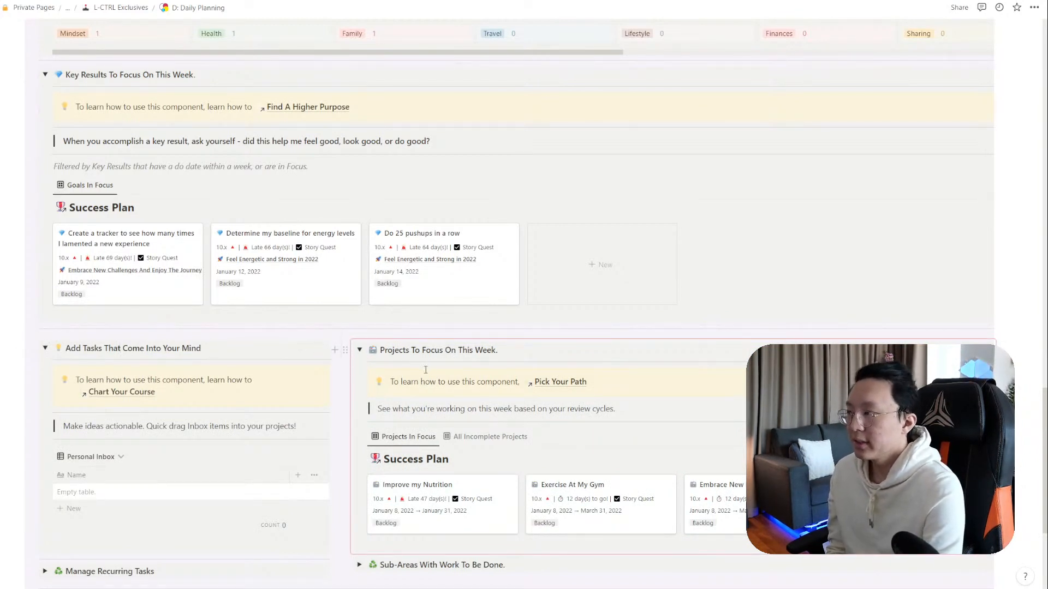
Add a rule to the Key Results view's first filter group requiring Collaborators to contain your own user
{"action": "scroll", "coordinate": [425, 375], "scroll_direction": "up", "scroll_amount": 3}
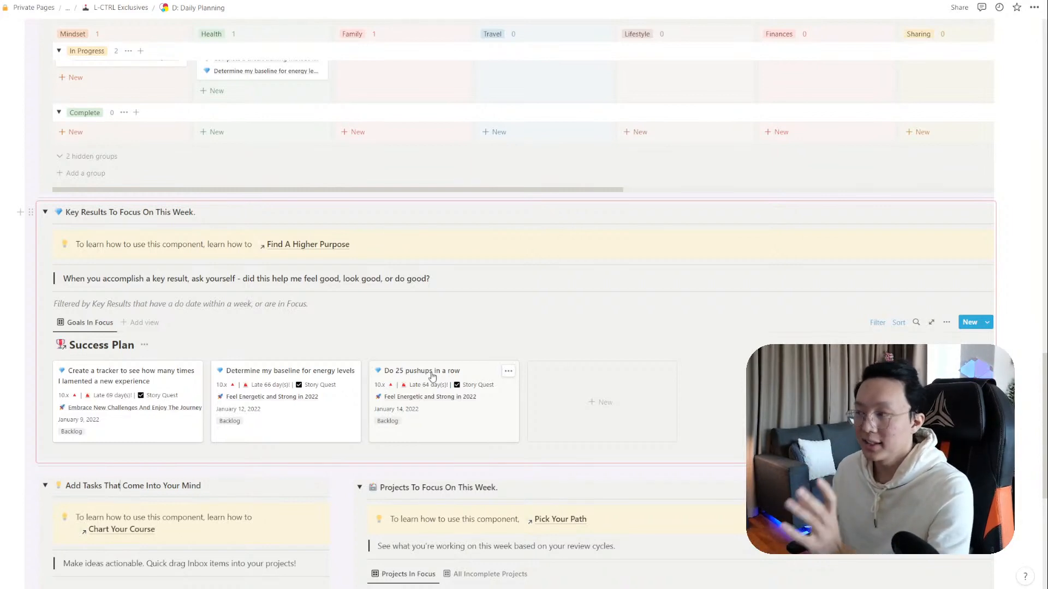
{"action": "scroll", "coordinate": [666, 253], "scroll_direction": "down", "scroll_amount": 2}
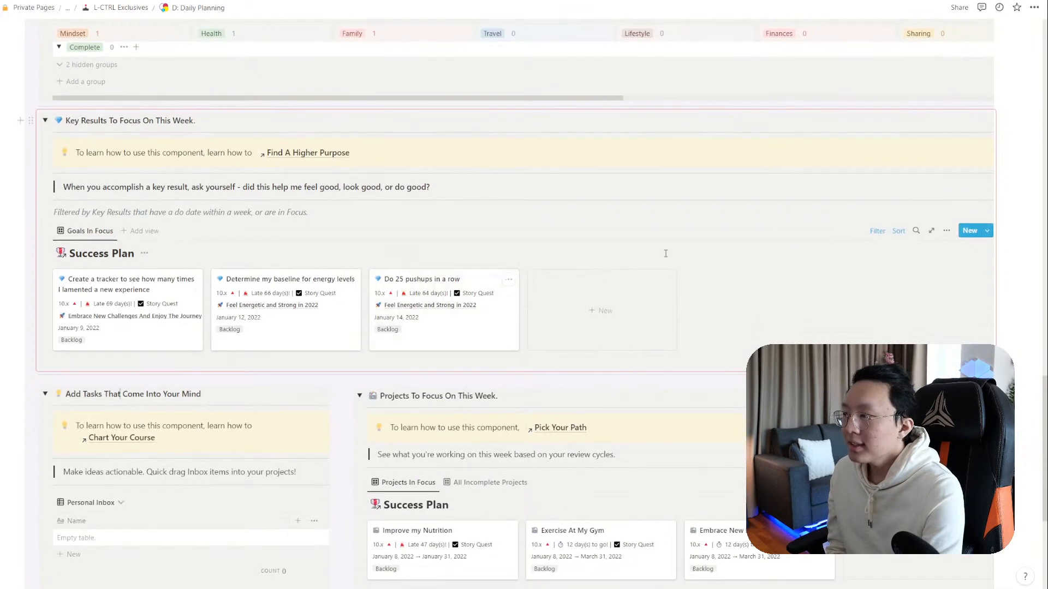
{"action": "left_click", "coordinate": [874, 236]}
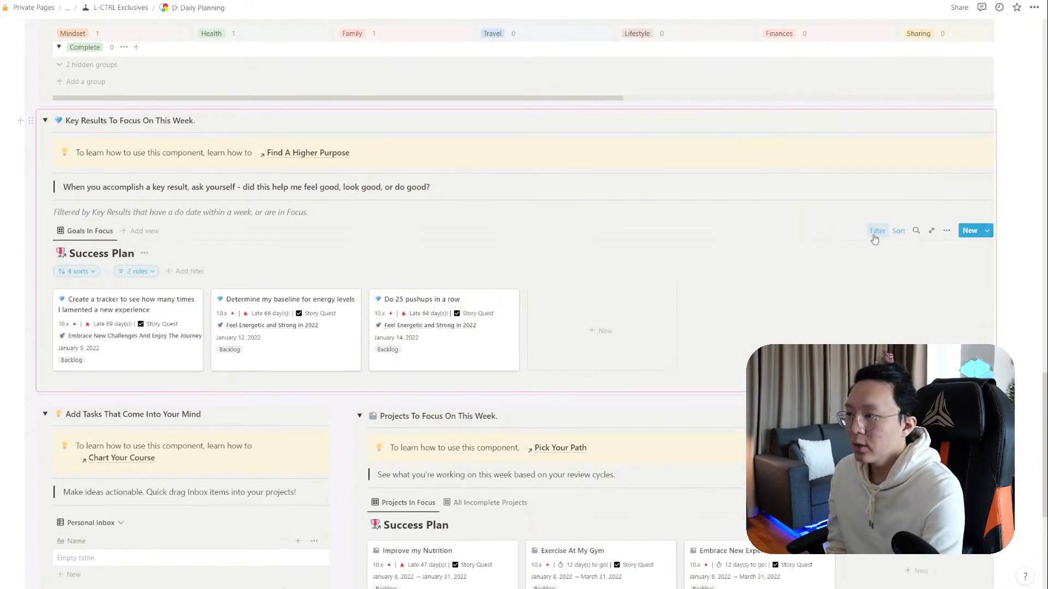
{"action": "left_click", "coordinate": [149, 272]}
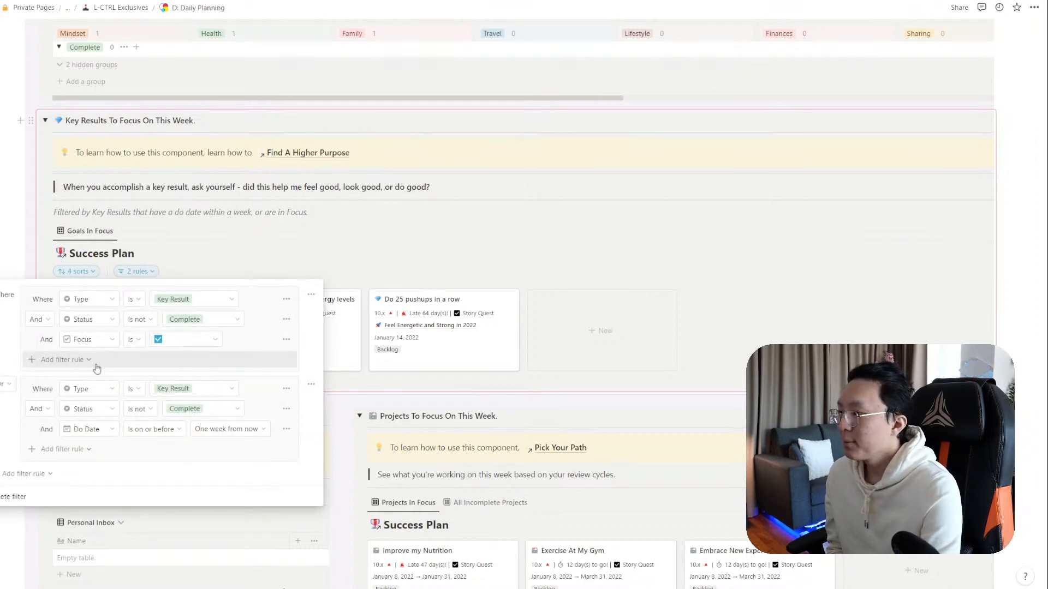
{"action": "left_click", "coordinate": [63, 360]}
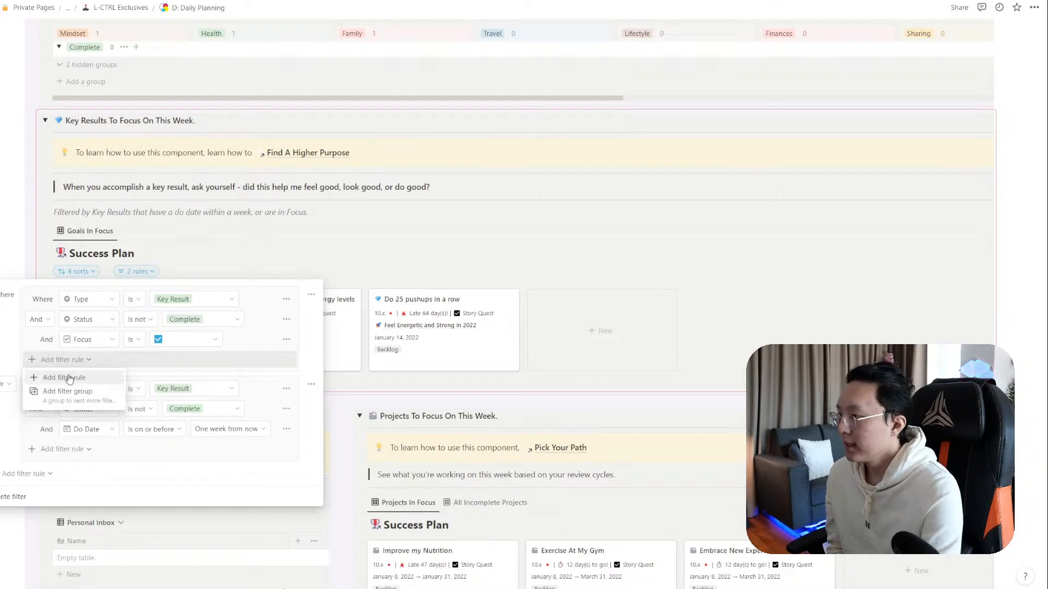
{"action": "left_click", "coordinate": [65, 378]}
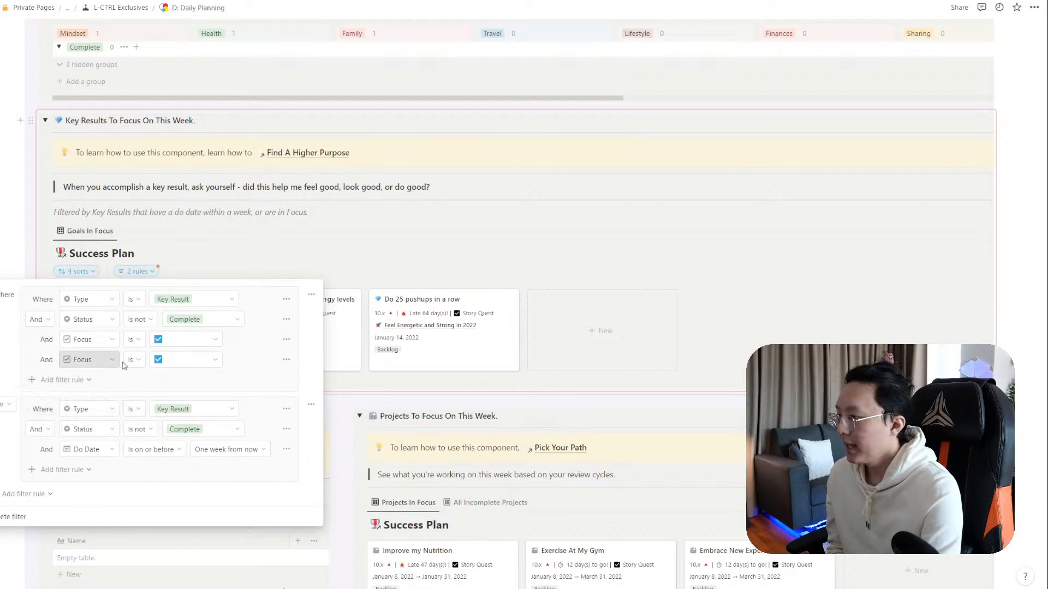
{"action": "left_click", "coordinate": [96, 361]}
{"action": "type", "text": "collaa"}
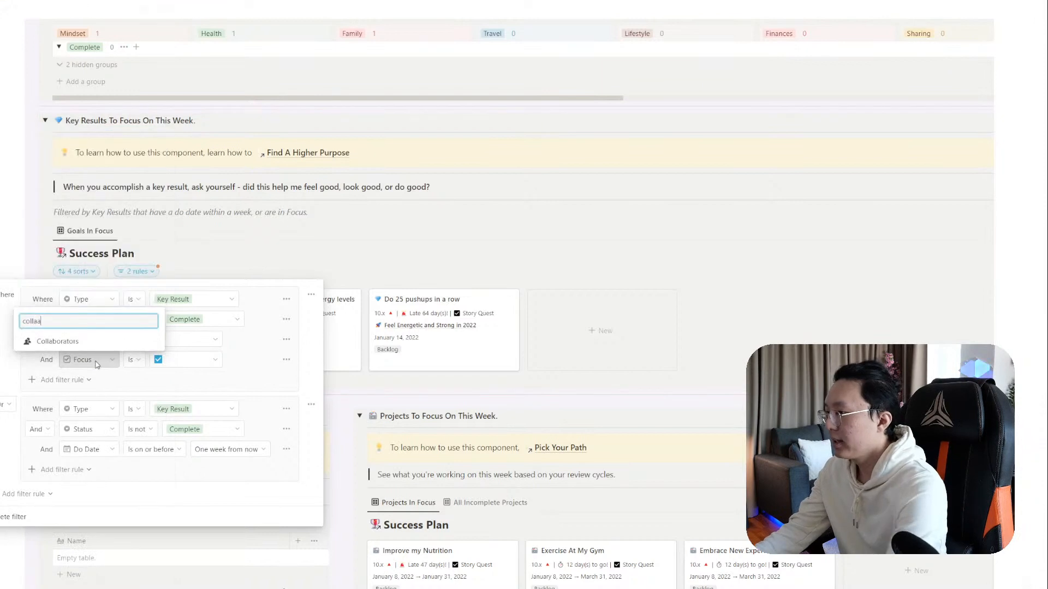
{"action": "left_click", "coordinate": [58, 341]}
{"action": "left_click", "coordinate": [212, 360]}
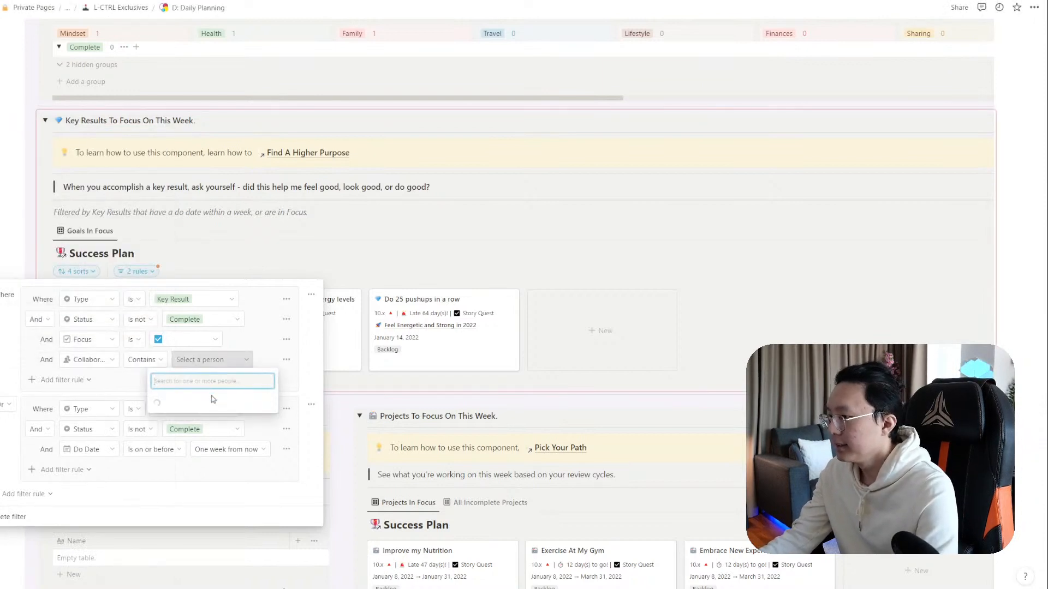
{"action": "left_click", "coordinate": [191, 98]}
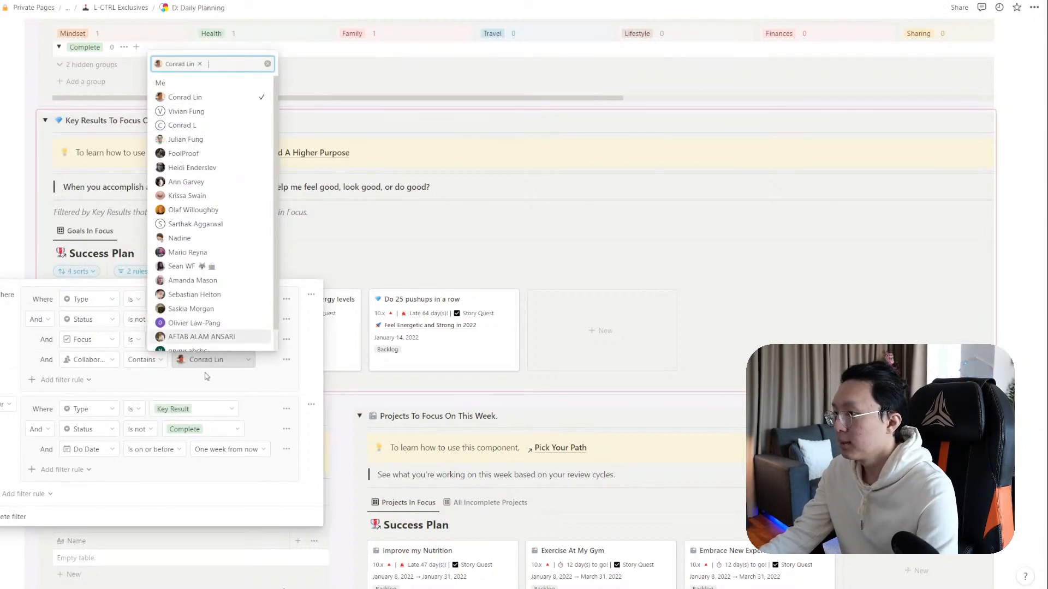
{"action": "left_click", "coordinate": [277, 379]}
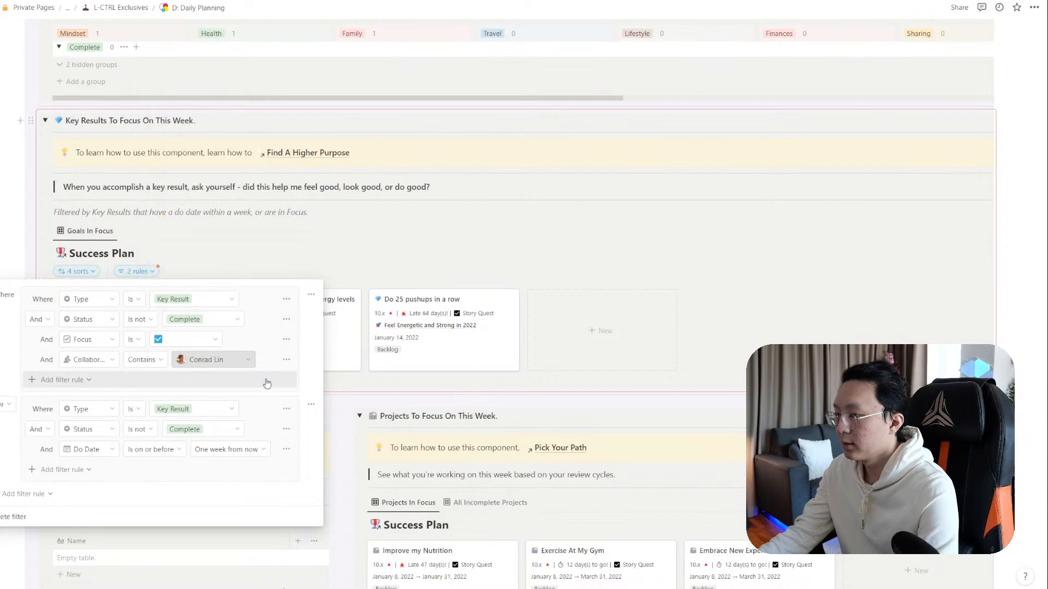
Add the same Collaborators rule for your own user to the second filter group, the one with the Do Date condition
{"action": "left_click", "coordinate": [101, 473]}
{"action": "left_click", "coordinate": [81, 487]}
{"action": "left_click", "coordinate": [92, 470]}
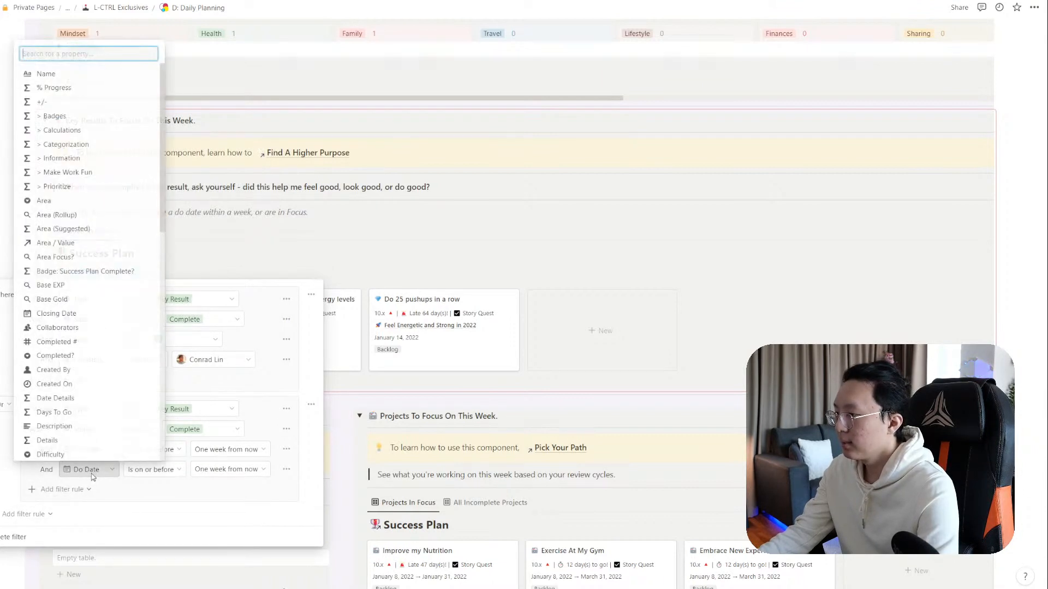
{"action": "type", "text": "collab"}
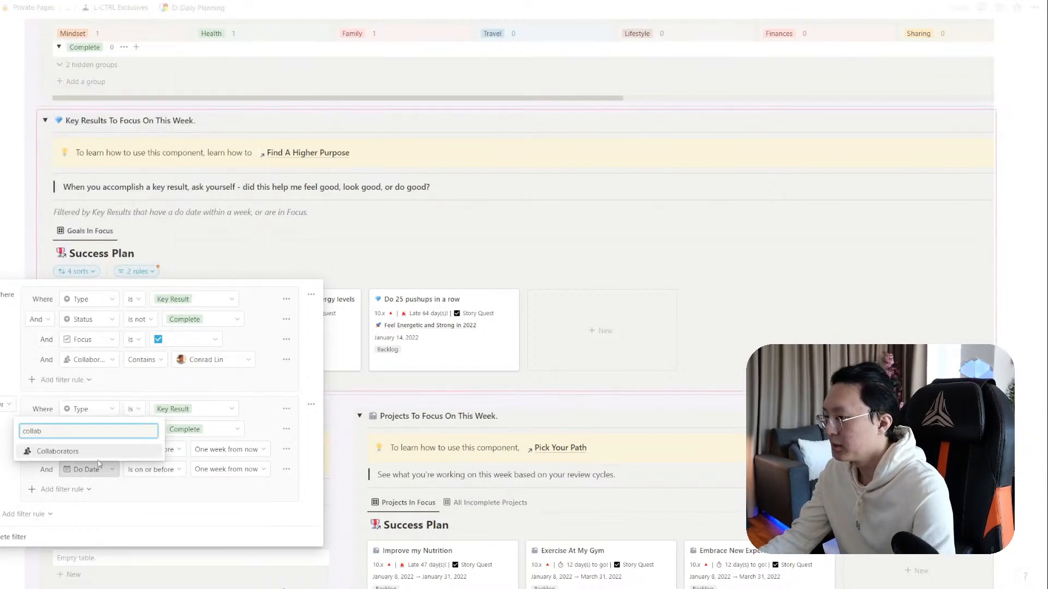
{"action": "left_click", "coordinate": [95, 452]}
{"action": "left_click", "coordinate": [212, 470]}
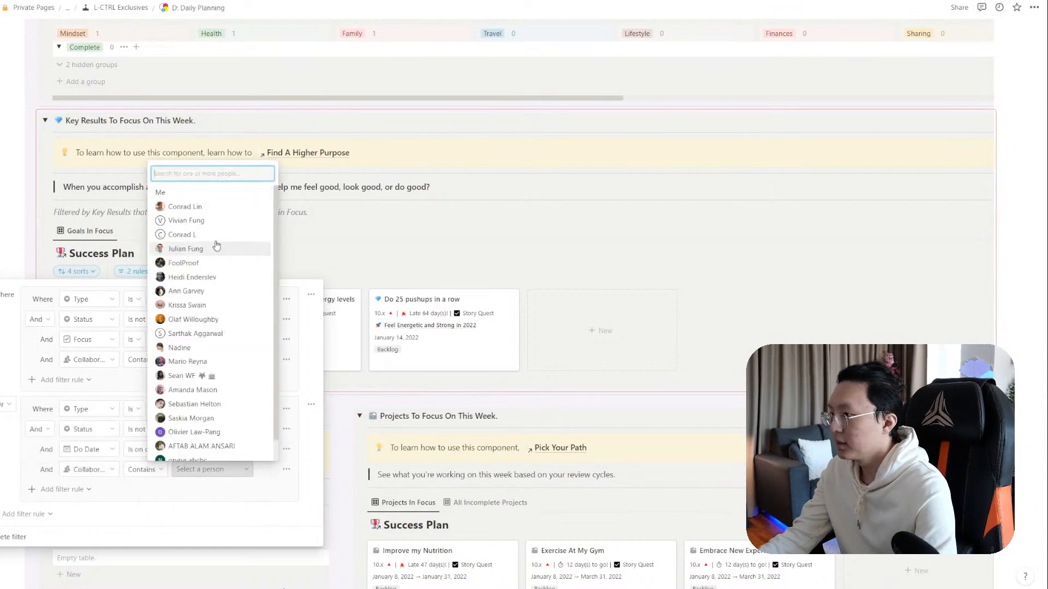
{"action": "left_click", "coordinate": [213, 208]}
{"action": "left_click", "coordinate": [391, 261]}
{"action": "left_click", "coordinate": [393, 261]}
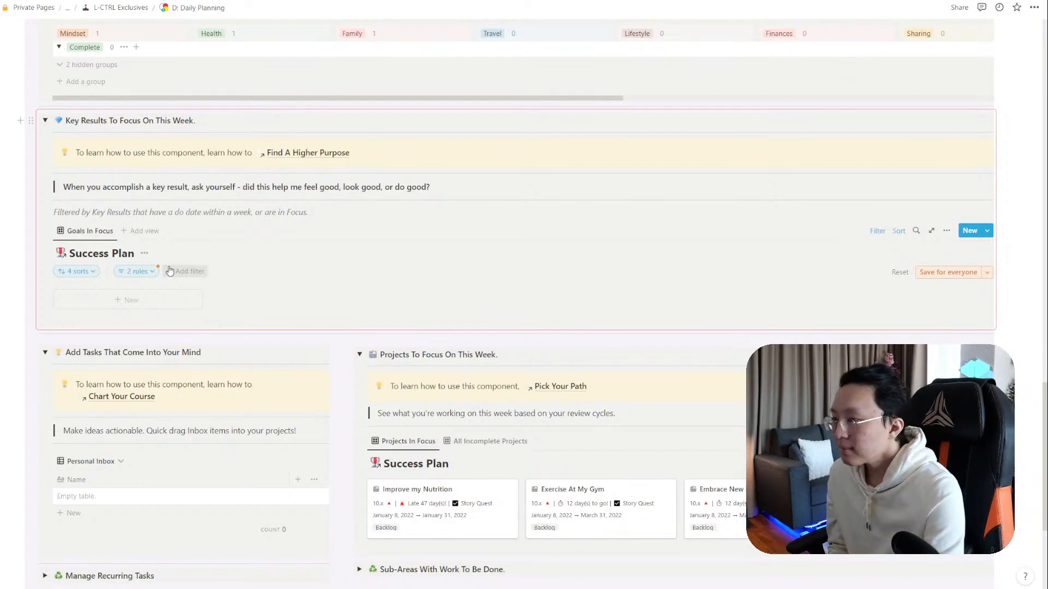
Save the changed Goals In Focus filters as a new view instead of saving them for everyone
{"action": "left_click", "coordinate": [987, 272]}
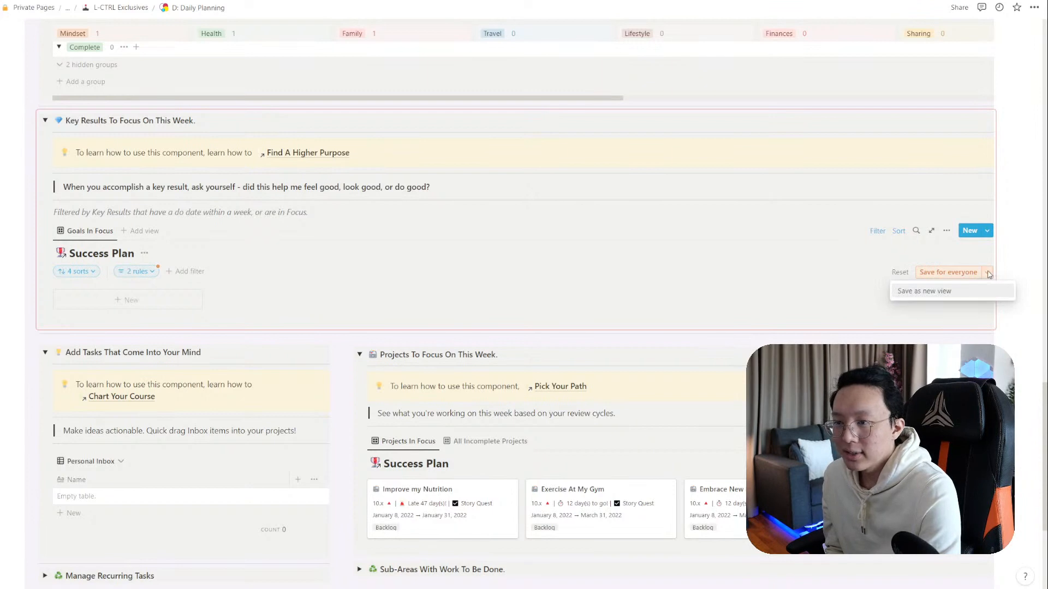
{"action": "left_click", "coordinate": [989, 273]}
{"action": "left_click", "coordinate": [988, 275]}
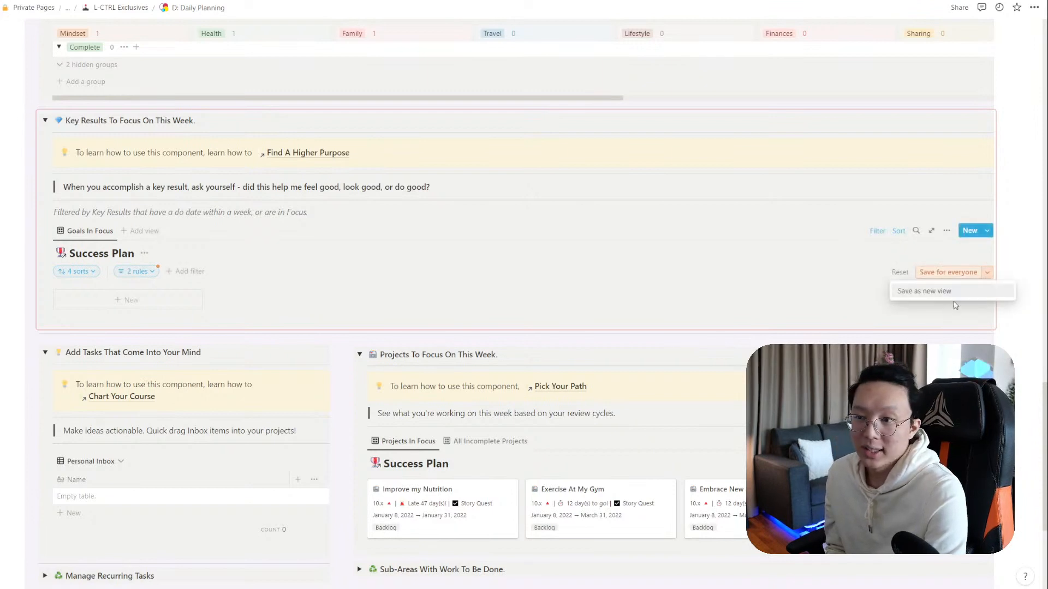
{"action": "left_click", "coordinate": [982, 291]}
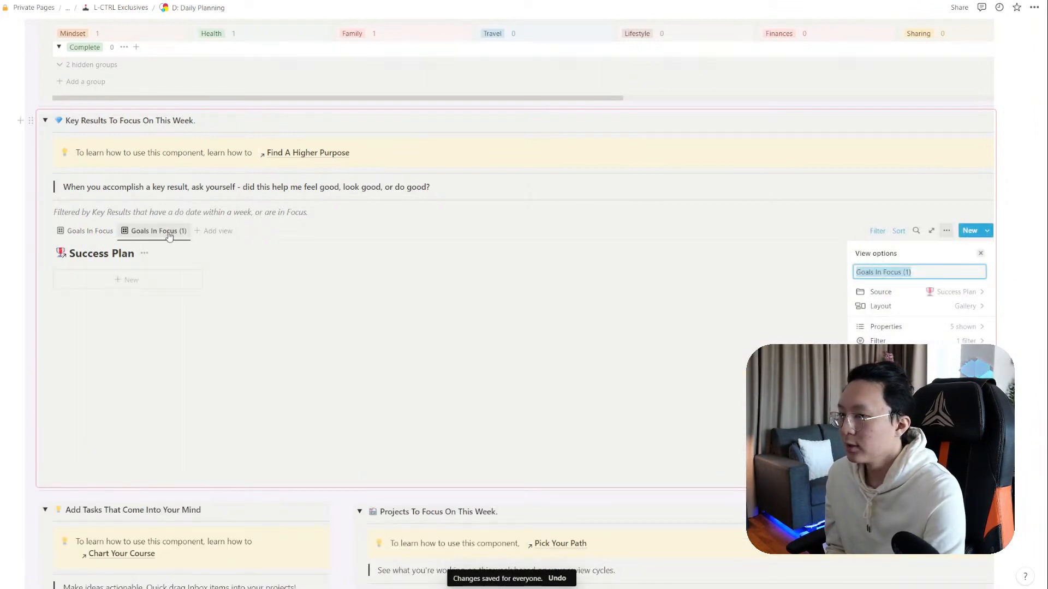
Delete the new Goals In Focus (1) view
{"action": "left_click", "coordinate": [170, 236]}
{"action": "left_click", "coordinate": [178, 321]}
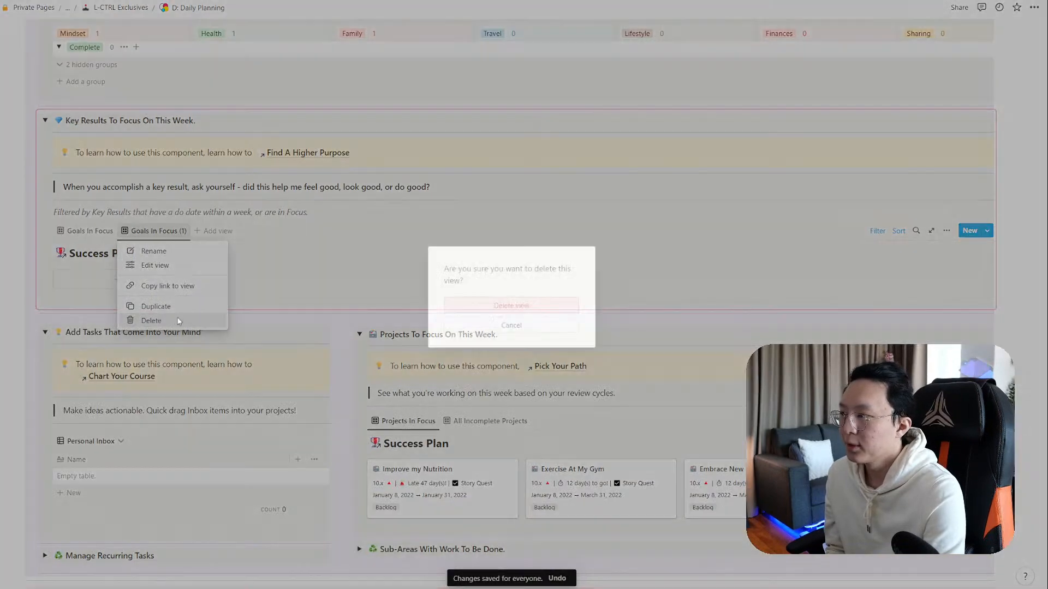
{"action": "left_click", "coordinate": [482, 311]}
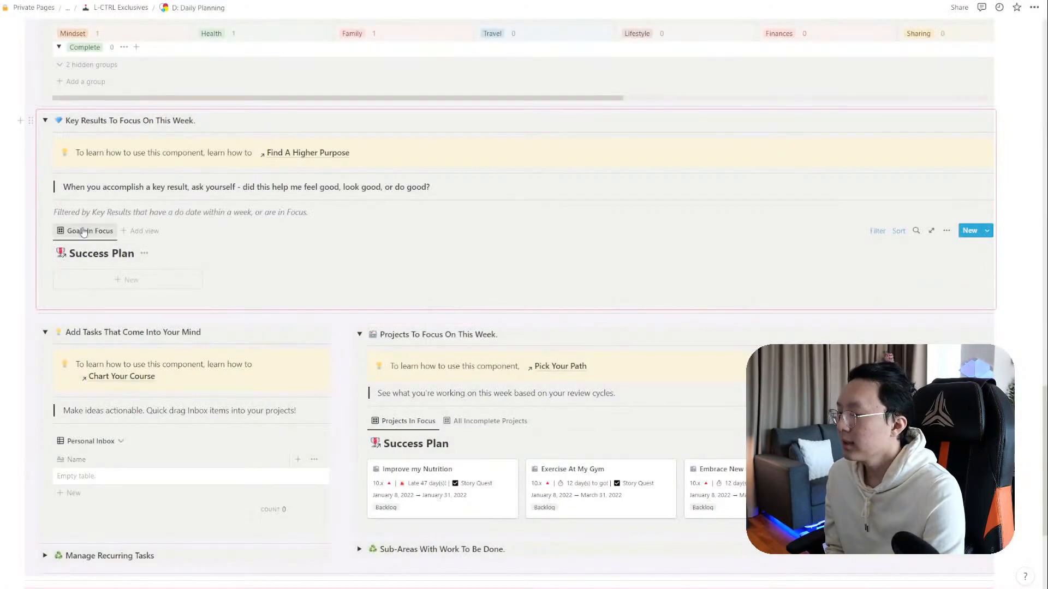
Rename the Goals In Focus view under Key Results To Focus On This Week as Key Results In Focus
{"action": "left_click", "coordinate": [84, 232]}
{"action": "left_click", "coordinate": [90, 265]}
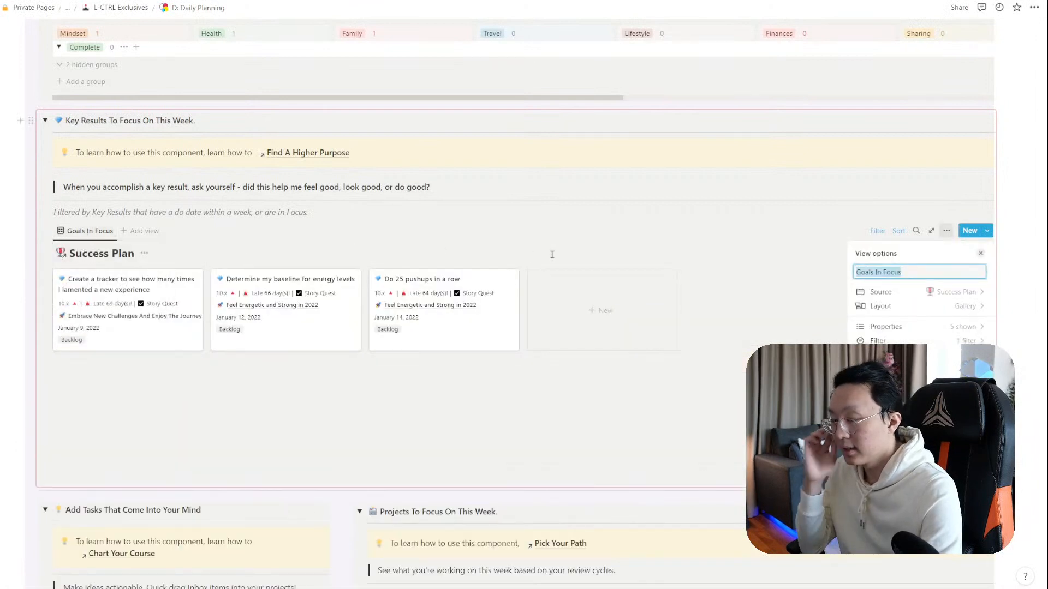
{"action": "type", "text": "Key Results"}
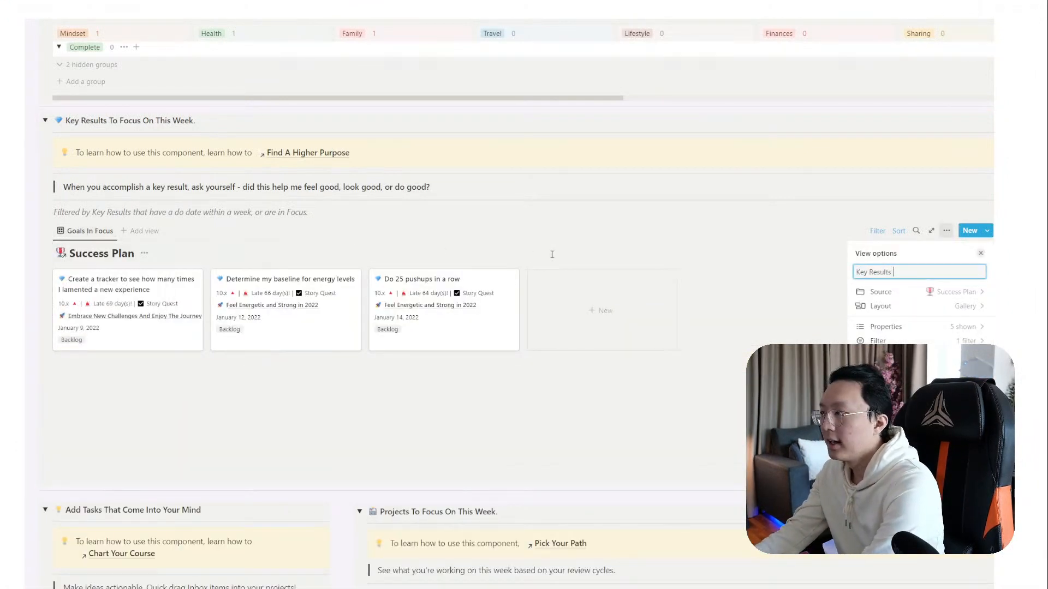
{"action": "type", "text": " In F"}
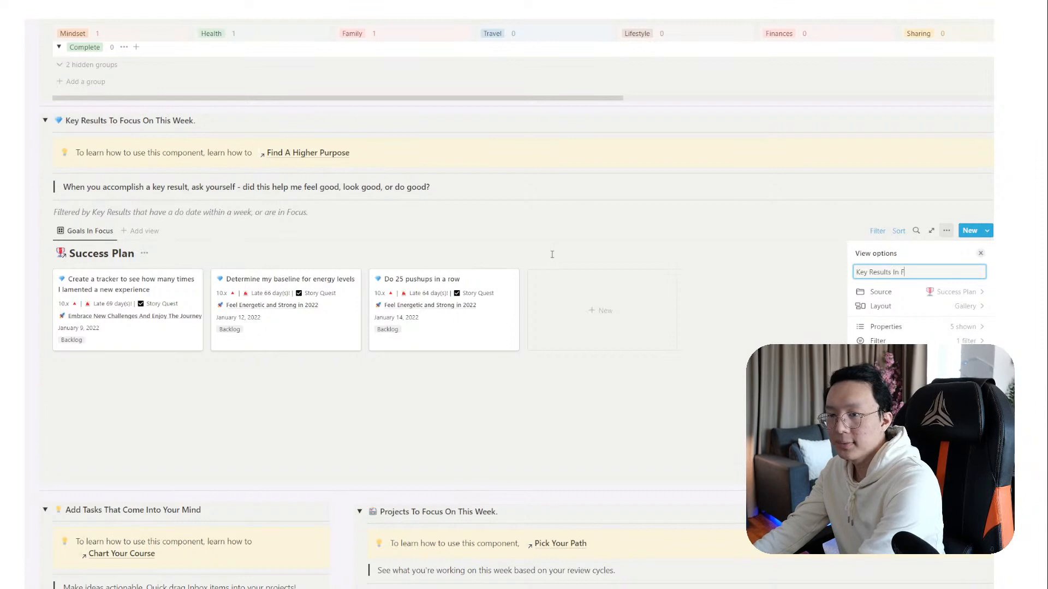
{"action": "type", "text": "ocus"}
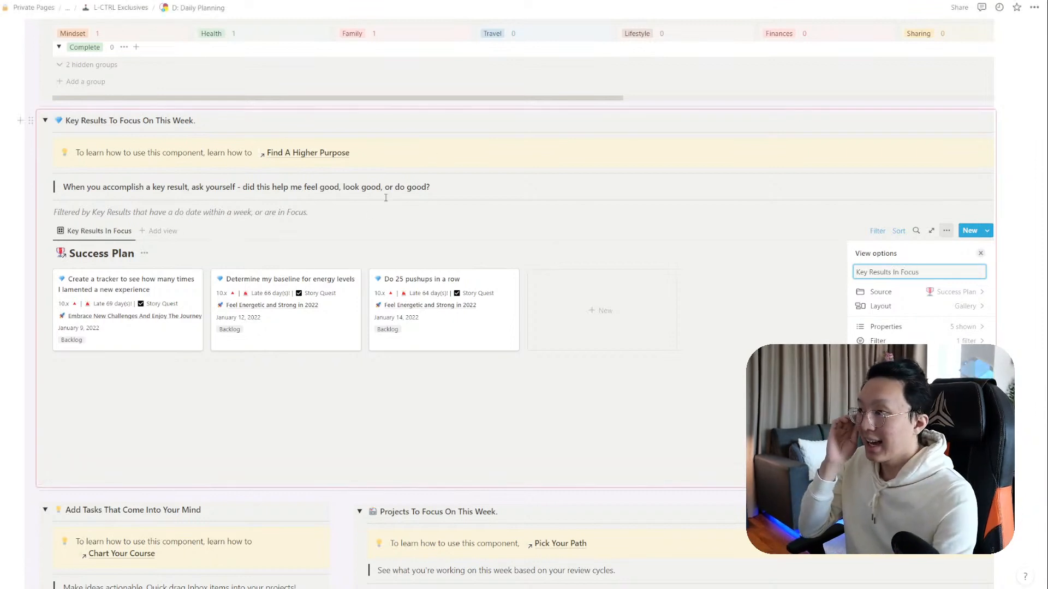
{"action": "left_click", "coordinate": [359, 217]}
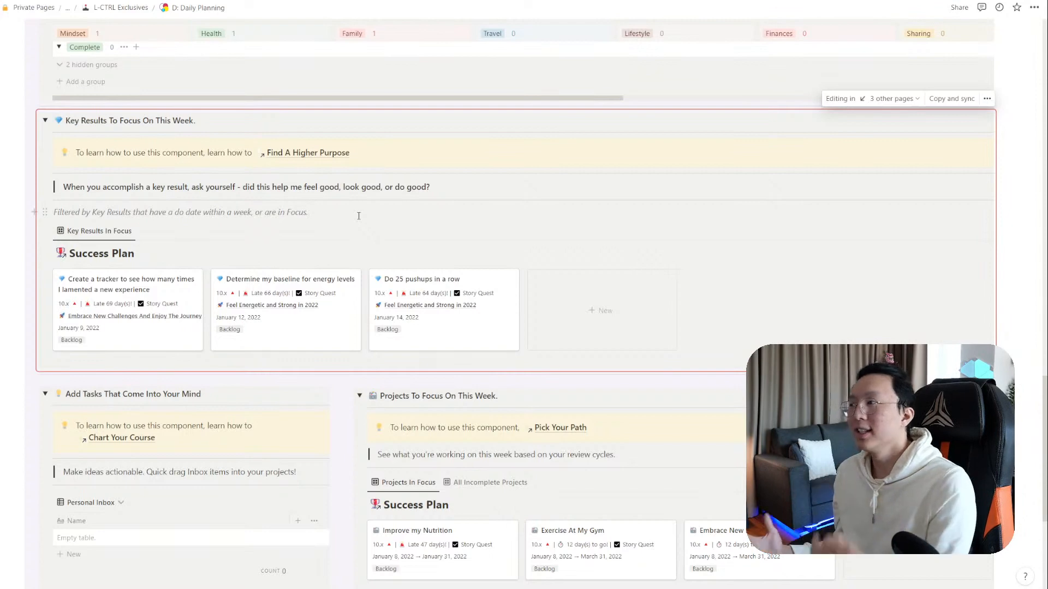
{"action": "left_click", "coordinate": [359, 216]}
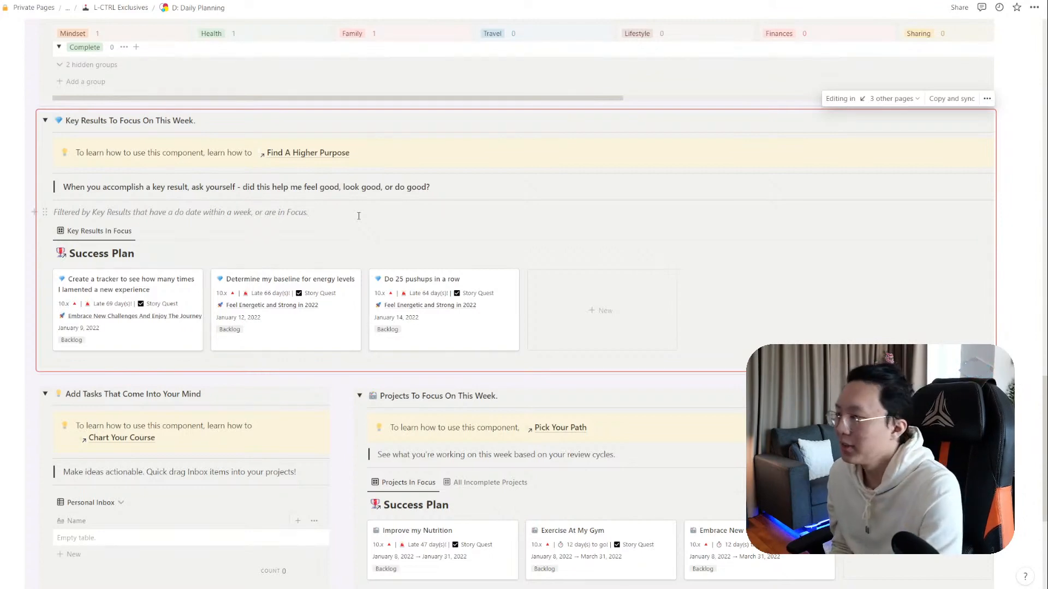
Look through the In Focus, Areas and Values views of the gallery at the start of the Daily Planning page, ending on Areas
{"action": "scroll", "coordinate": [358, 216], "scroll_direction": "up", "scroll_amount": 10}
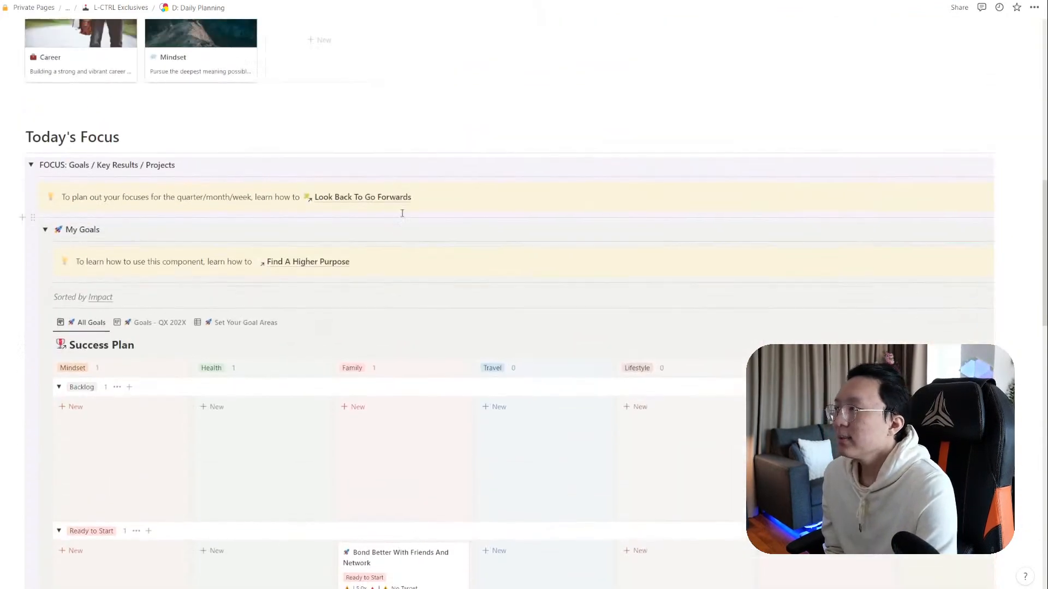
{"action": "scroll", "coordinate": [360, 218], "scroll_direction": "up", "scroll_amount": 10}
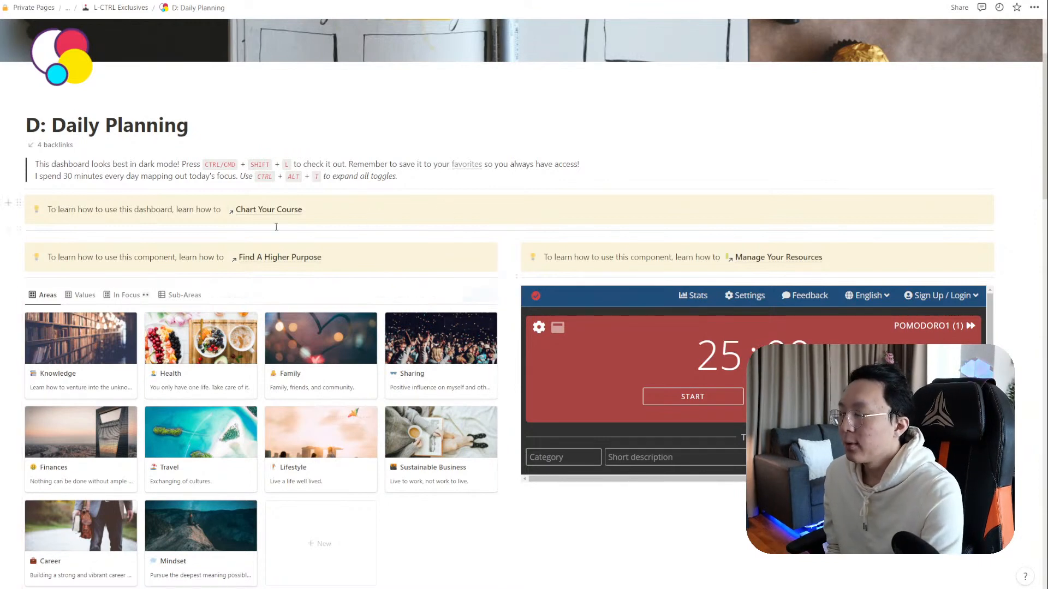
{"action": "scroll", "coordinate": [267, 230], "scroll_direction": "down", "scroll_amount": 1}
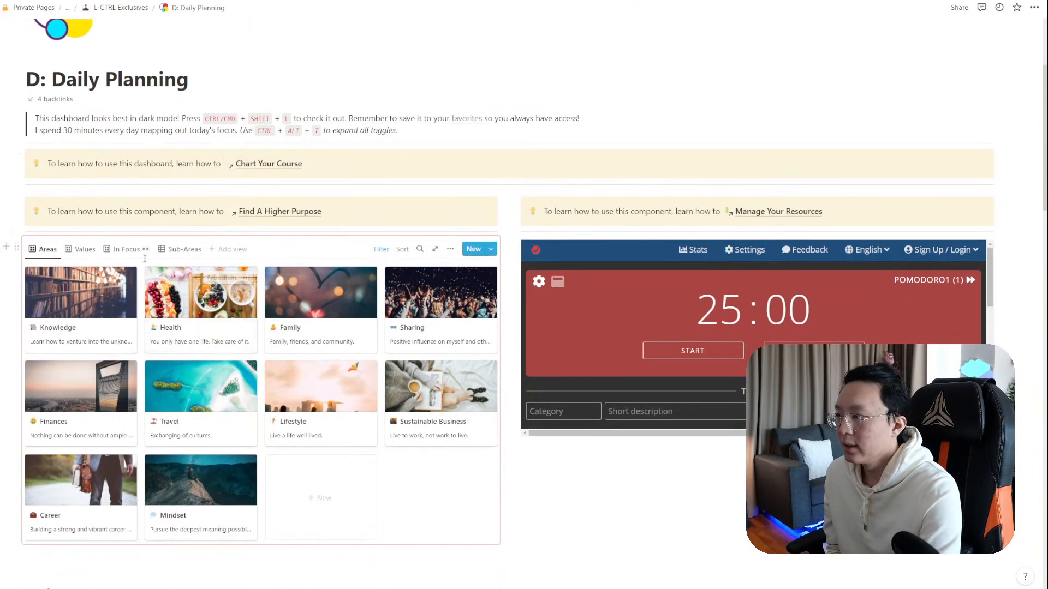
{"action": "left_click", "coordinate": [129, 250]}
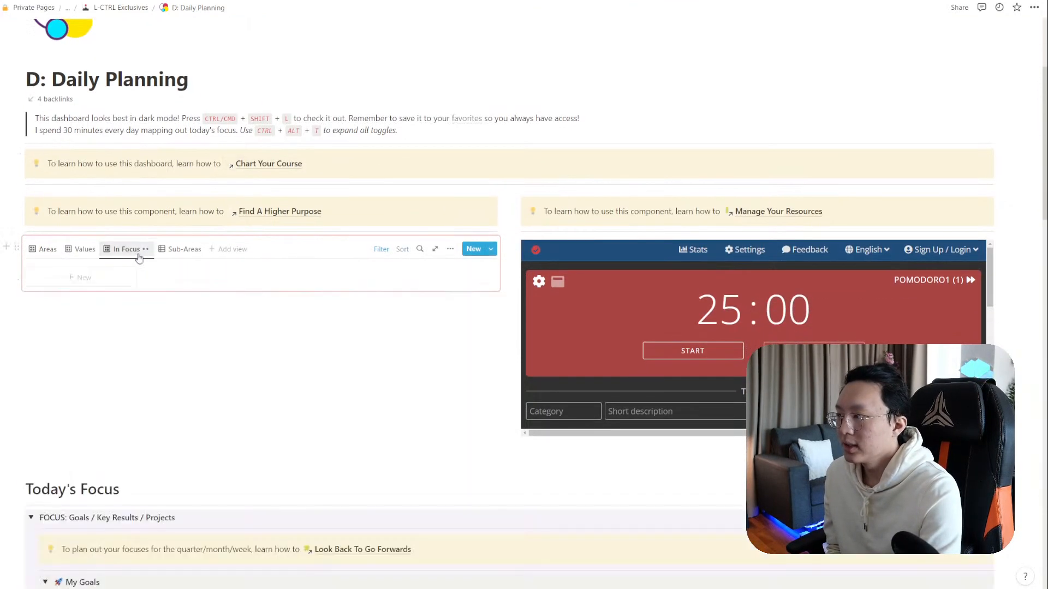
{"action": "left_click", "coordinate": [46, 249]}
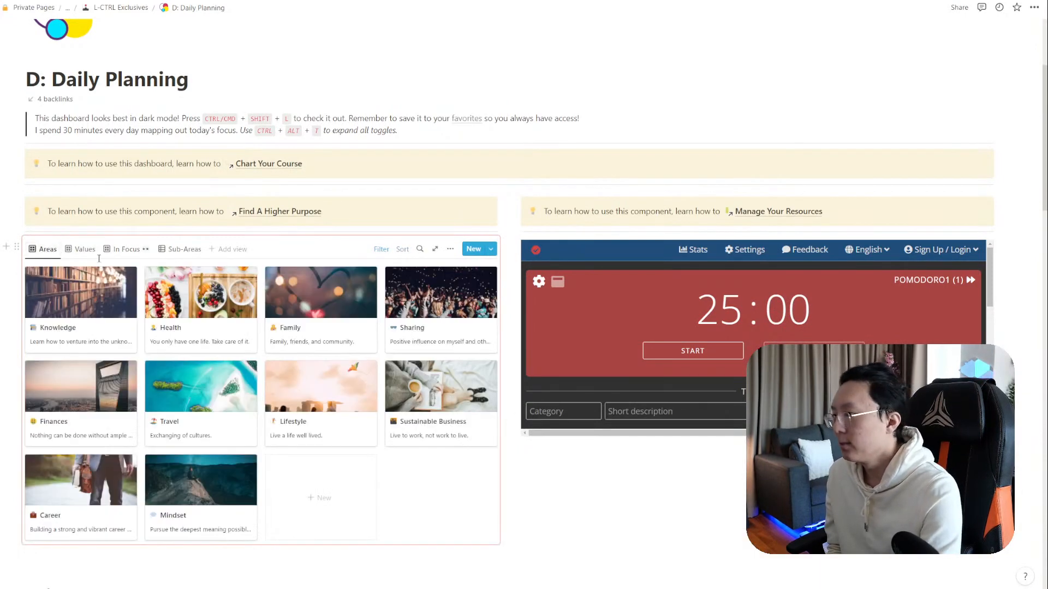
{"action": "left_click", "coordinate": [82, 250]}
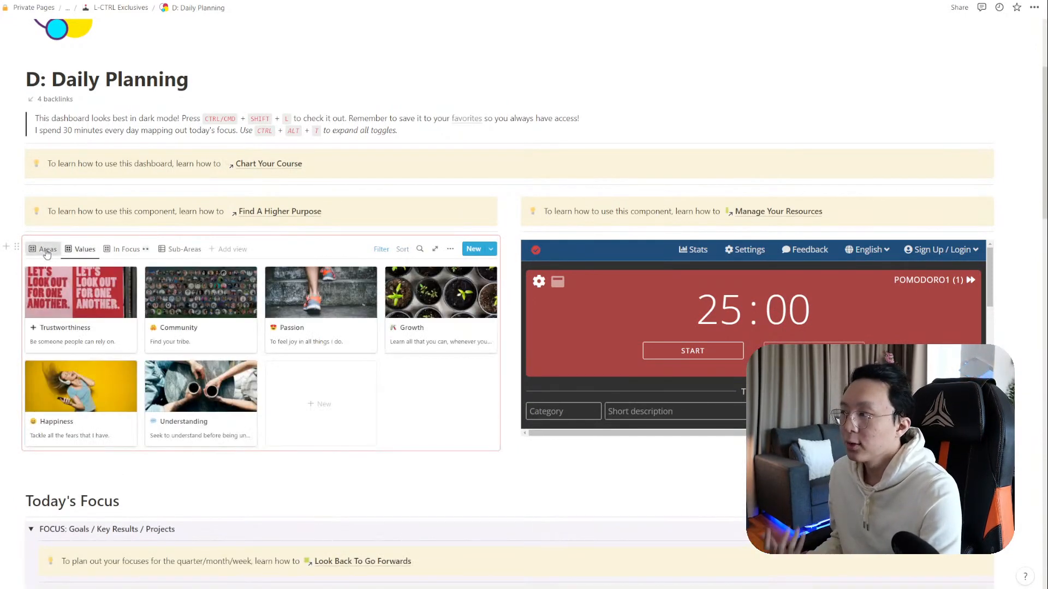
{"action": "left_click", "coordinate": [46, 251]}
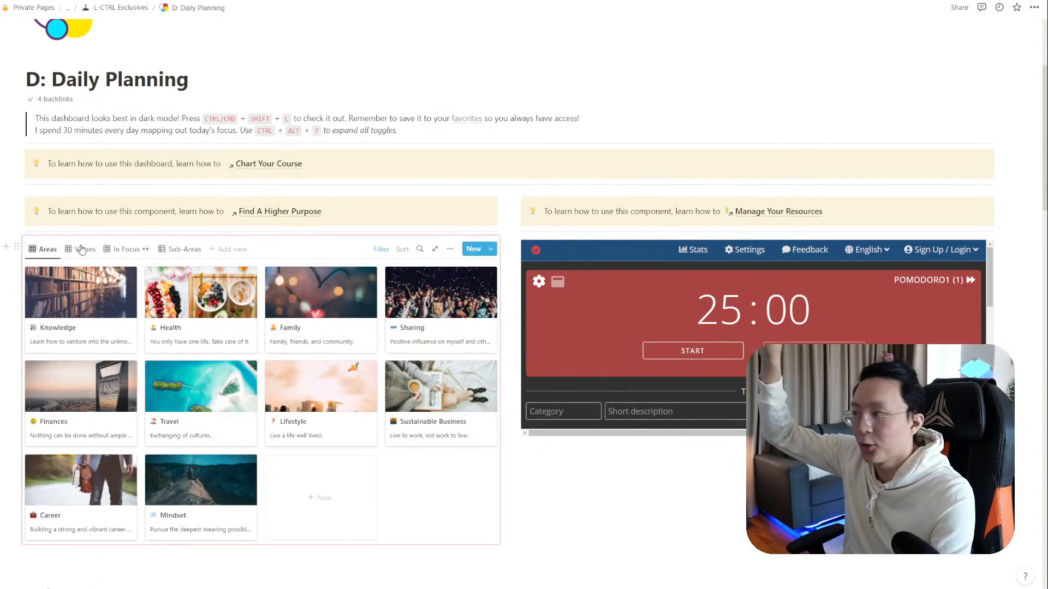
Collapse the Backlog, Ready to Start and Complete groups of the All Goals board under My Goals
{"action": "scroll", "coordinate": [202, 235], "scroll_direction": "down", "scroll_amount": 5}
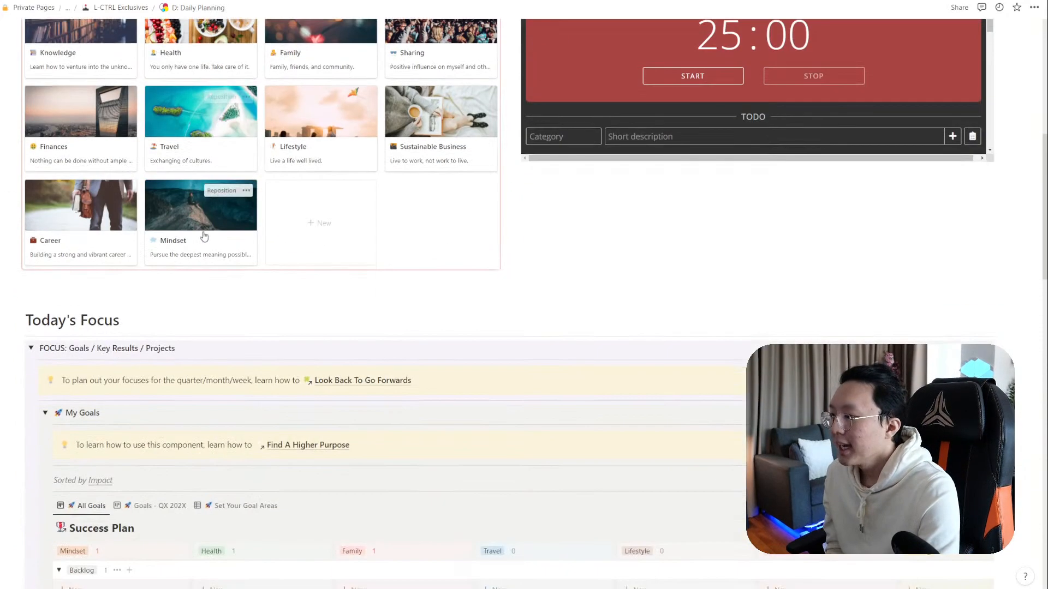
{"action": "scroll", "coordinate": [204, 234], "scroll_direction": "down", "scroll_amount": 4}
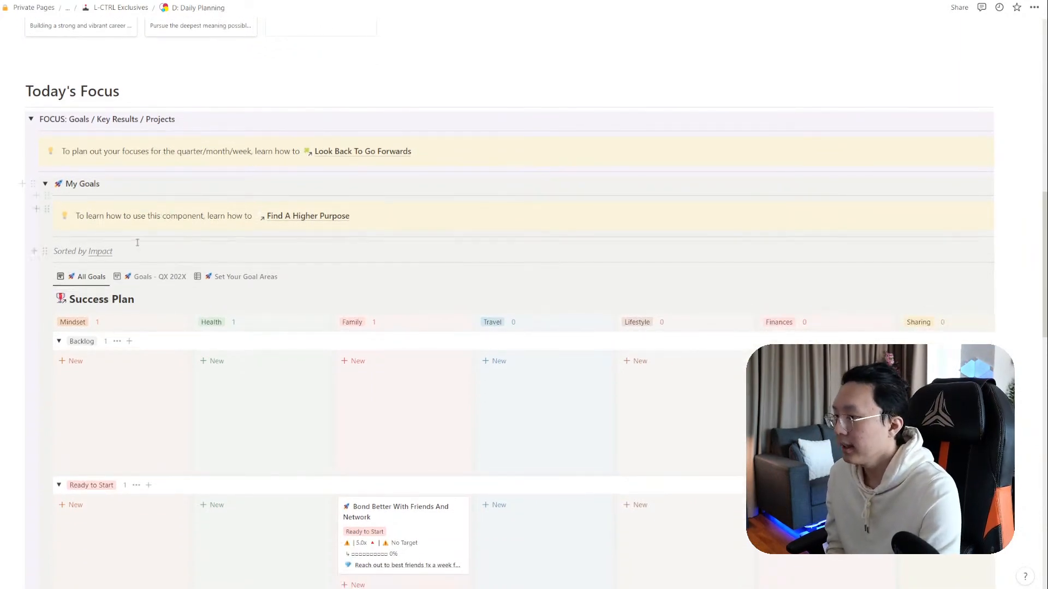
{"action": "scroll", "coordinate": [223, 238], "scroll_direction": "down", "scroll_amount": 2}
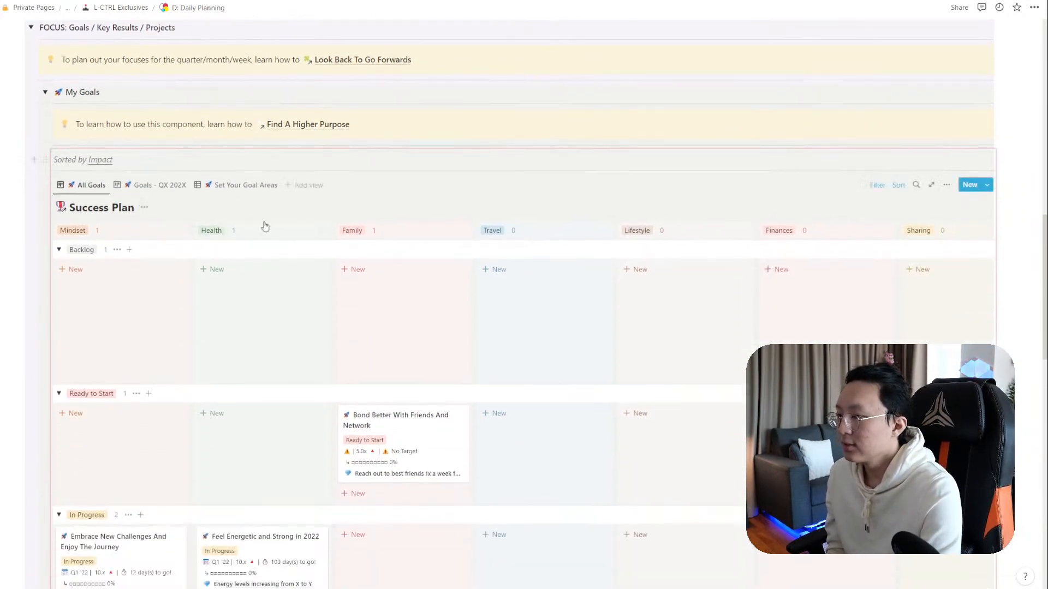
{"action": "scroll", "coordinate": [265, 226], "scroll_direction": "down", "scroll_amount": 2}
{"action": "scroll", "coordinate": [269, 273], "scroll_direction": "up", "scroll_amount": 3}
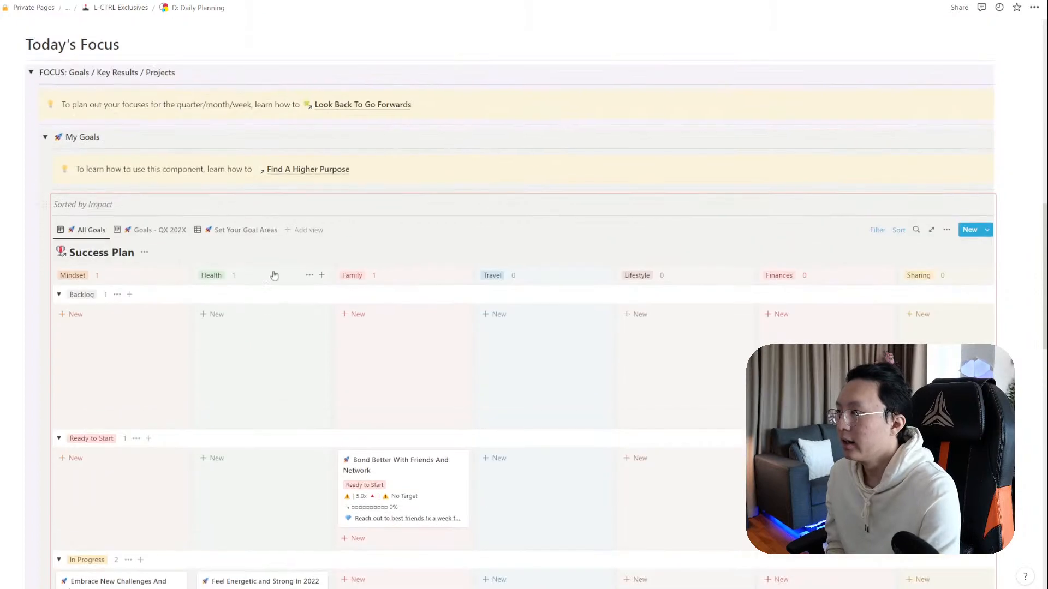
{"action": "left_click", "coordinate": [59, 295]}
{"action": "left_click", "coordinate": [58, 315]}
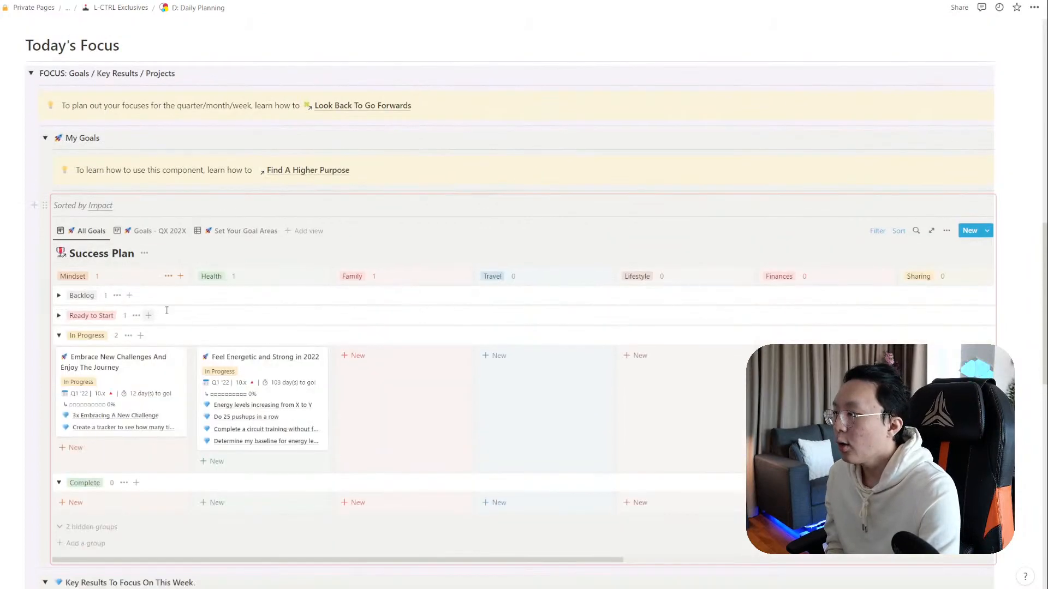
{"action": "scroll", "coordinate": [166, 310], "scroll_direction": "down", "scroll_amount": 1}
{"action": "scroll", "coordinate": [204, 333], "scroll_direction": "up", "scroll_amount": 1}
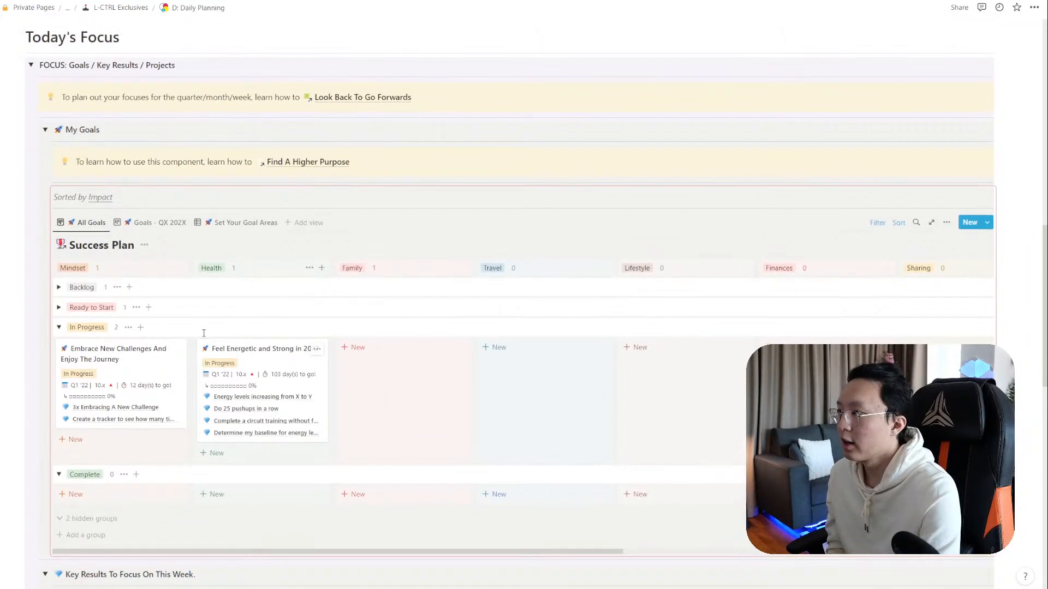
{"action": "scroll", "coordinate": [203, 333], "scroll_direction": "down", "scroll_amount": 1}
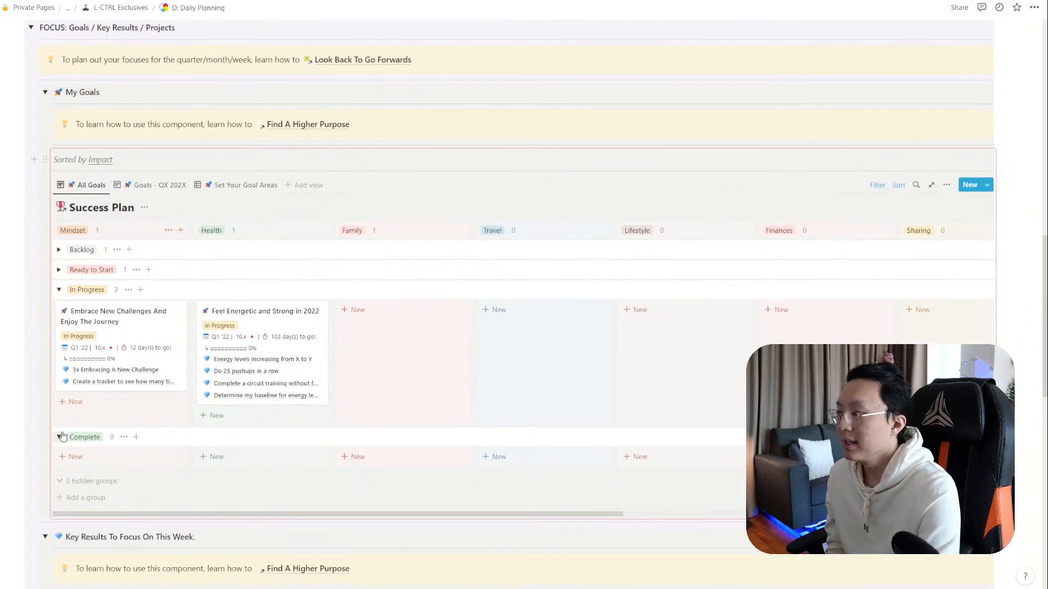
{"action": "left_click", "coordinate": [60, 437]}
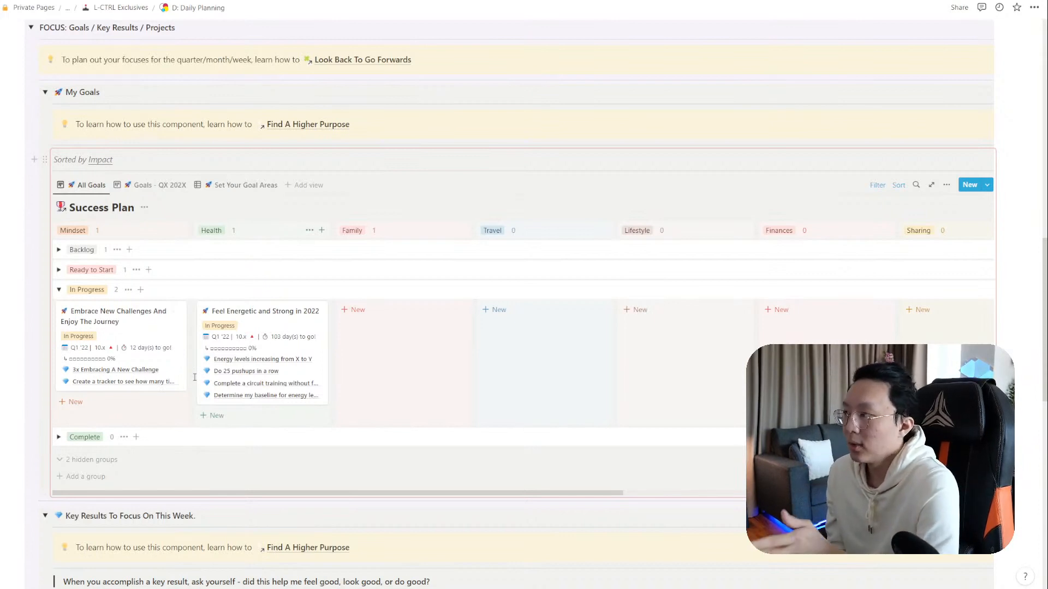
Hide the database title in the All Goals view under My Goals
{"action": "left_click", "coordinate": [946, 184]}
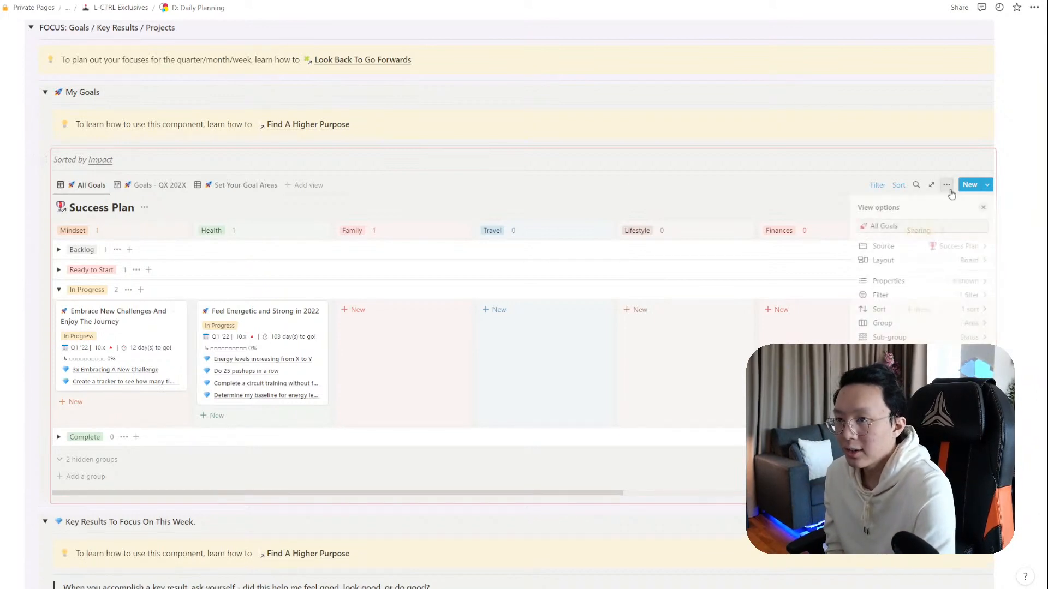
{"action": "left_click", "coordinate": [944, 260]}
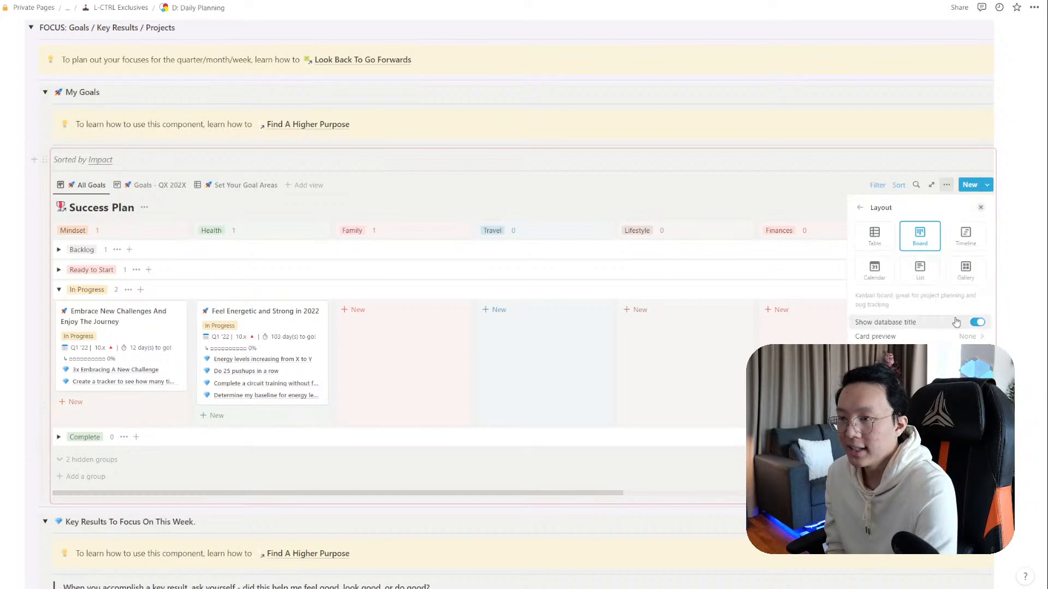
{"action": "left_click", "coordinate": [977, 322]}
Hide the database title in the Goals - QX 202X view
{"action": "left_click", "coordinate": [155, 185]}
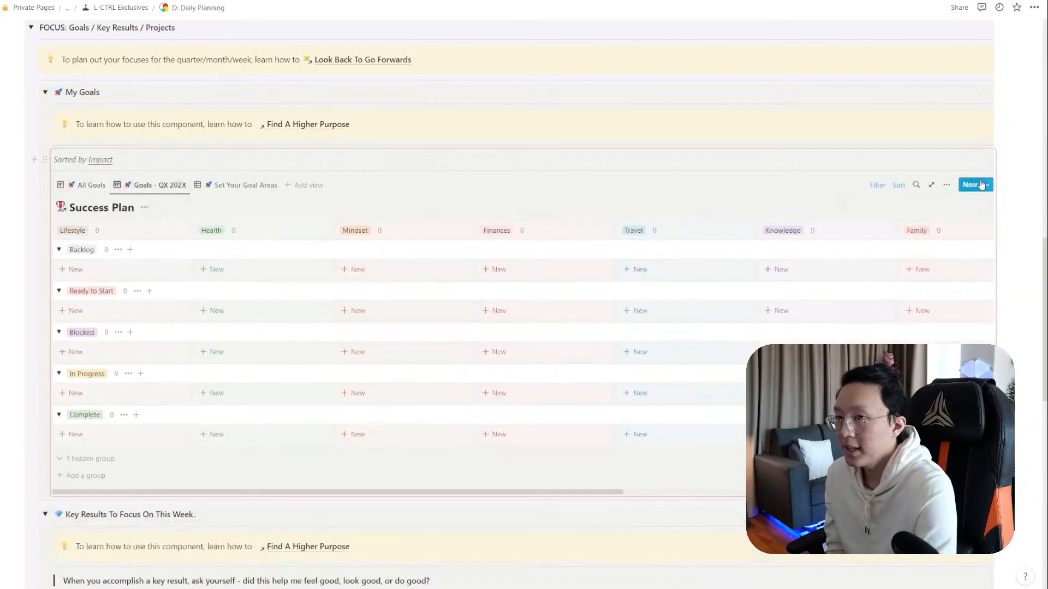
{"action": "left_click", "coordinate": [948, 189]}
{"action": "left_click", "coordinate": [944, 261]}
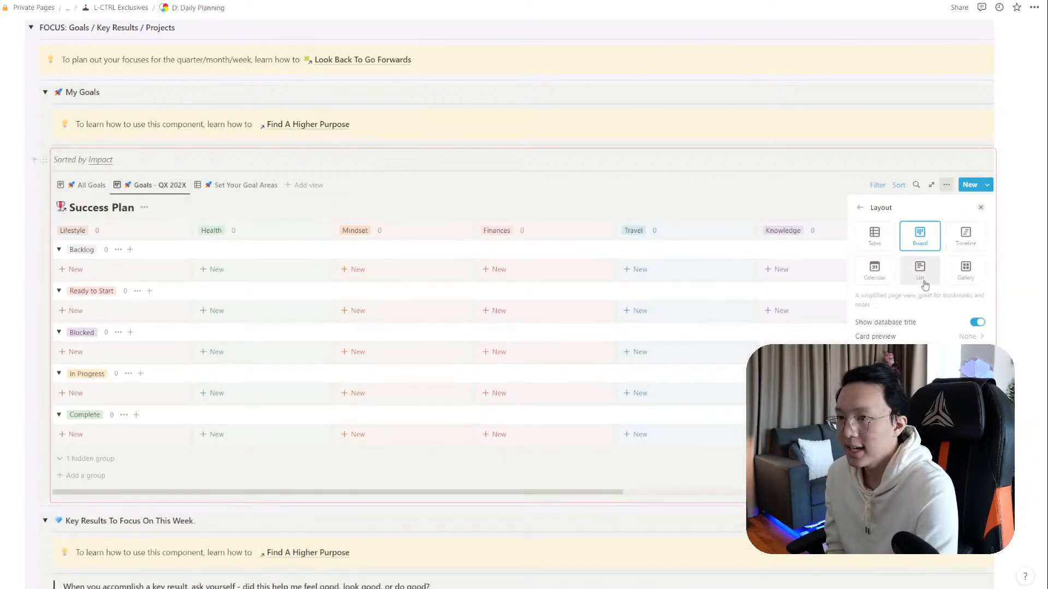
{"action": "left_click", "coordinate": [923, 327]}
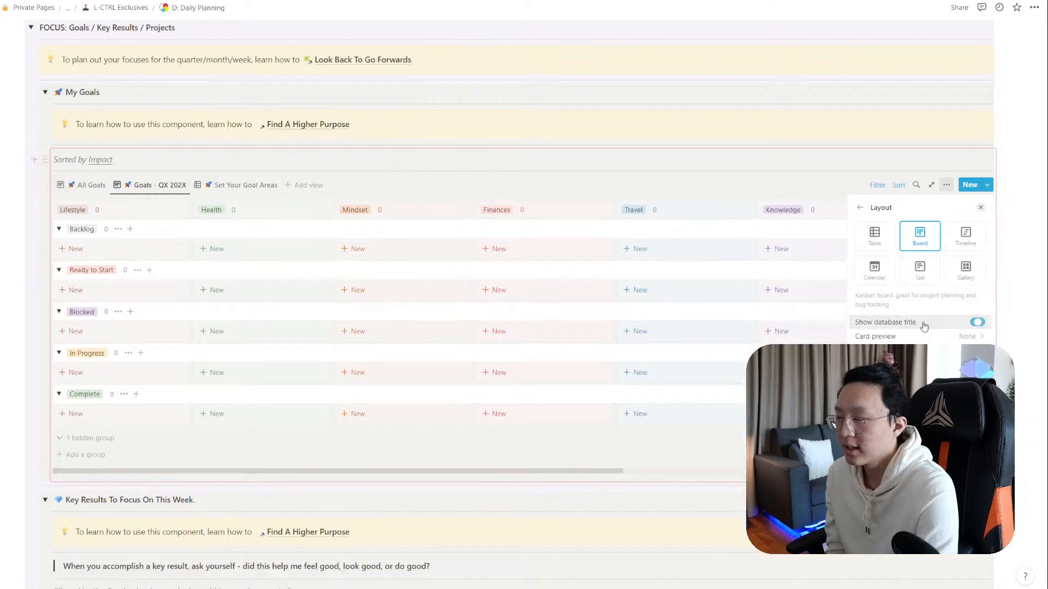
Hide the database title in the Set Your Goal Areas view and return to the All Goals view
{"action": "left_click", "coordinate": [203, 189]}
{"action": "left_click", "coordinate": [946, 185]}
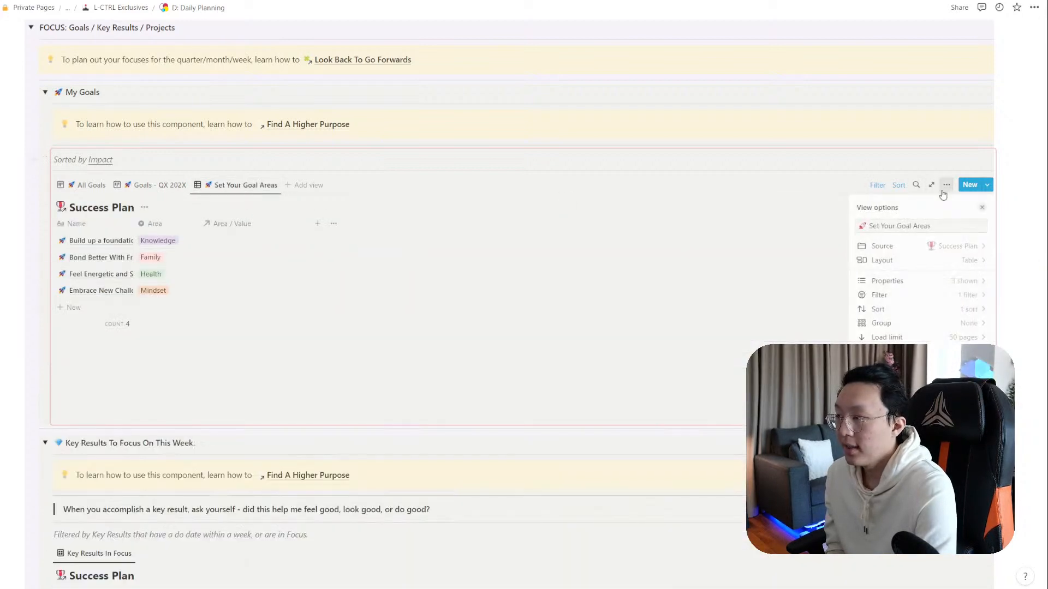
{"action": "left_click", "coordinate": [922, 260]}
{"action": "left_click", "coordinate": [916, 324]}
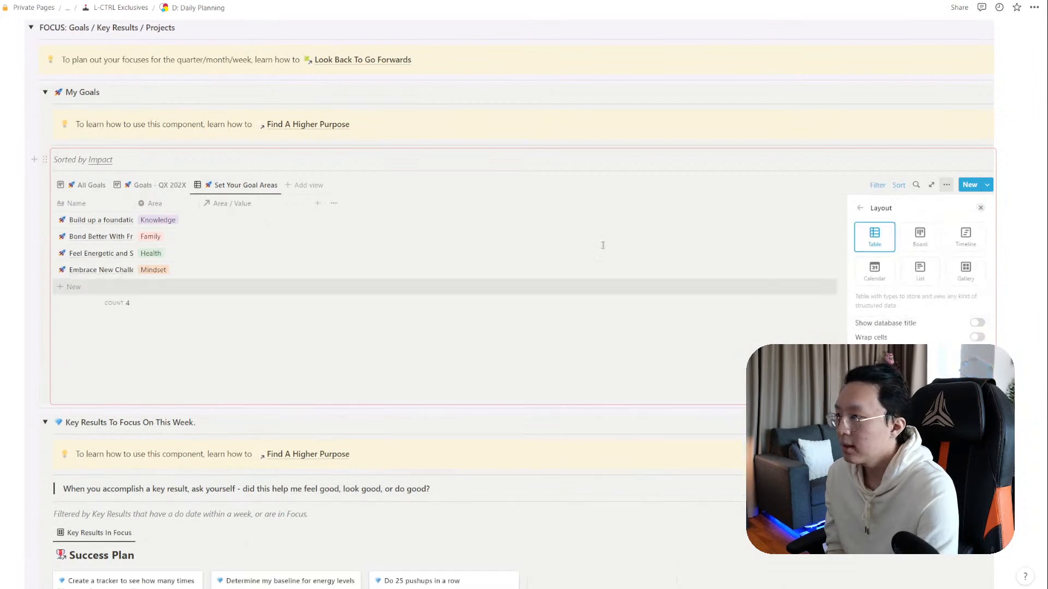
{"action": "left_click", "coordinate": [206, 166]}
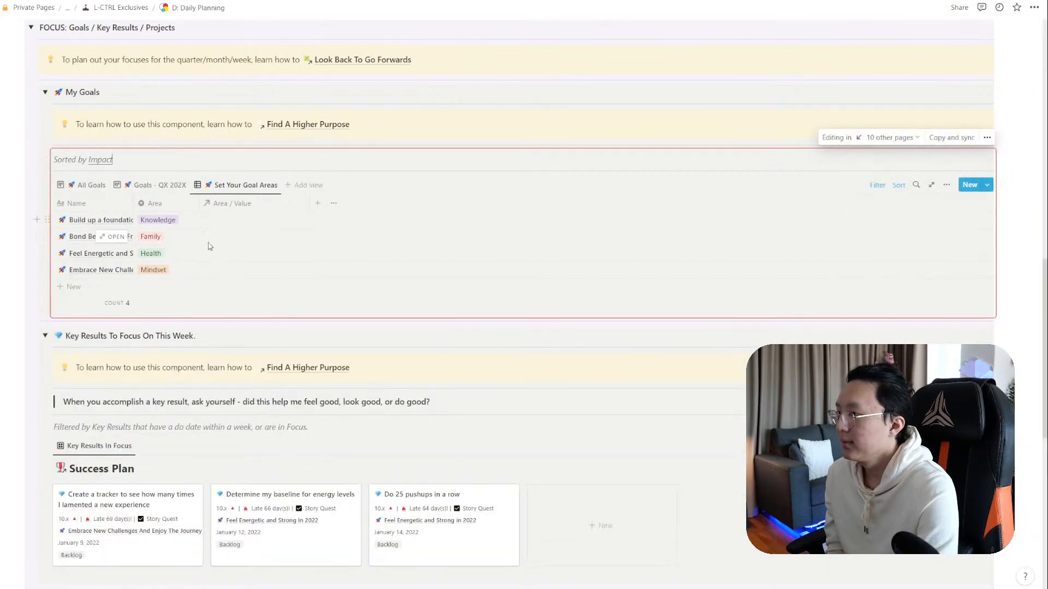
{"action": "left_click", "coordinate": [87, 185]}
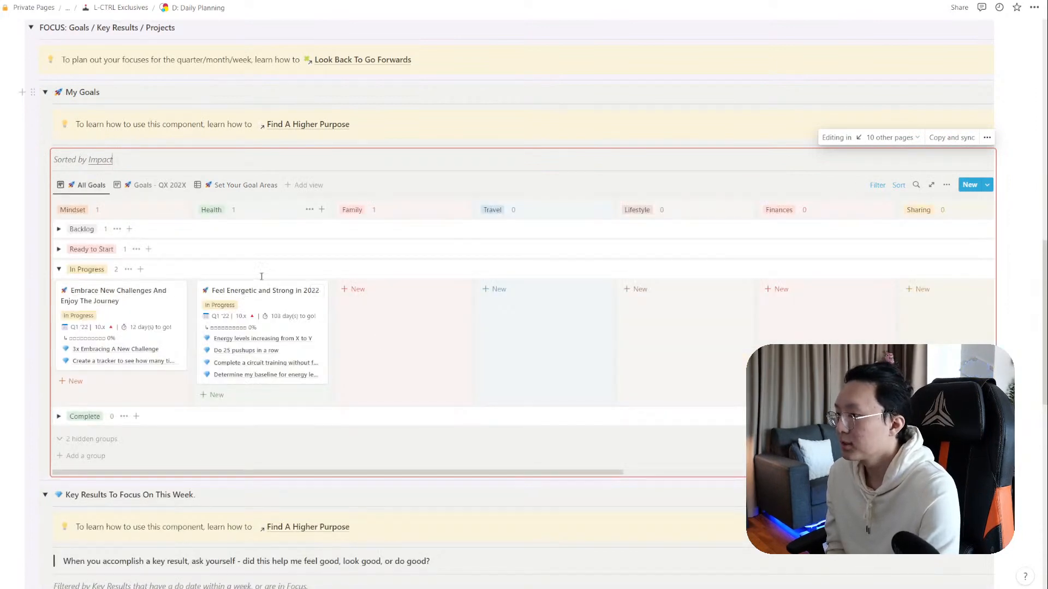
Duplicate the Key Results In Focus view under Key Results To Focus On This Week and switch the copy to the Timeline layout
{"action": "scroll", "coordinate": [262, 281], "scroll_direction": "down", "scroll_amount": 2}
{"action": "scroll", "coordinate": [266, 275], "scroll_direction": "down", "scroll_amount": 5}
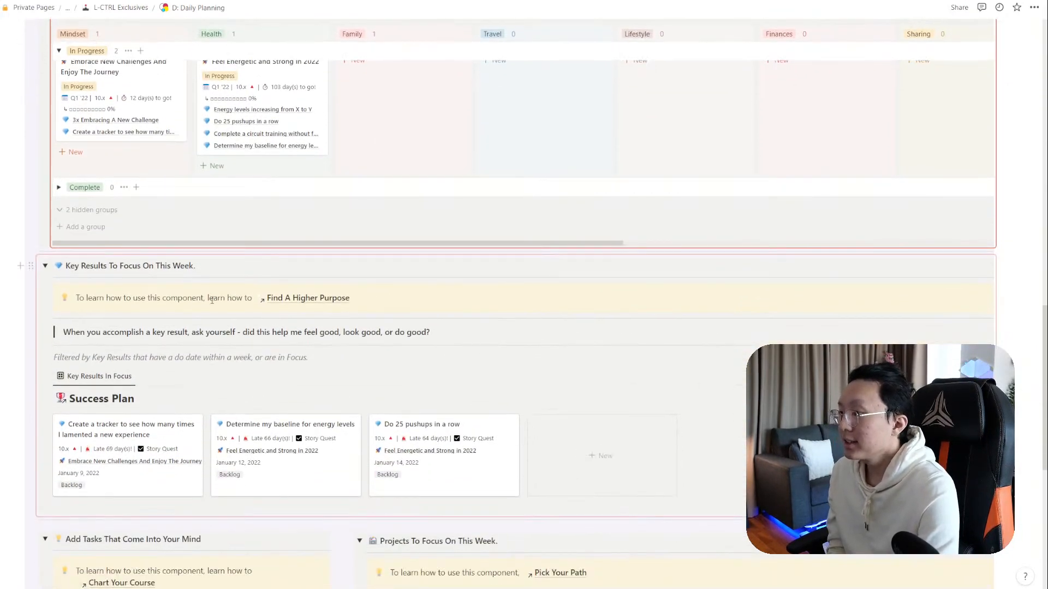
{"action": "scroll", "coordinate": [164, 295], "scroll_direction": "up", "scroll_amount": 8}
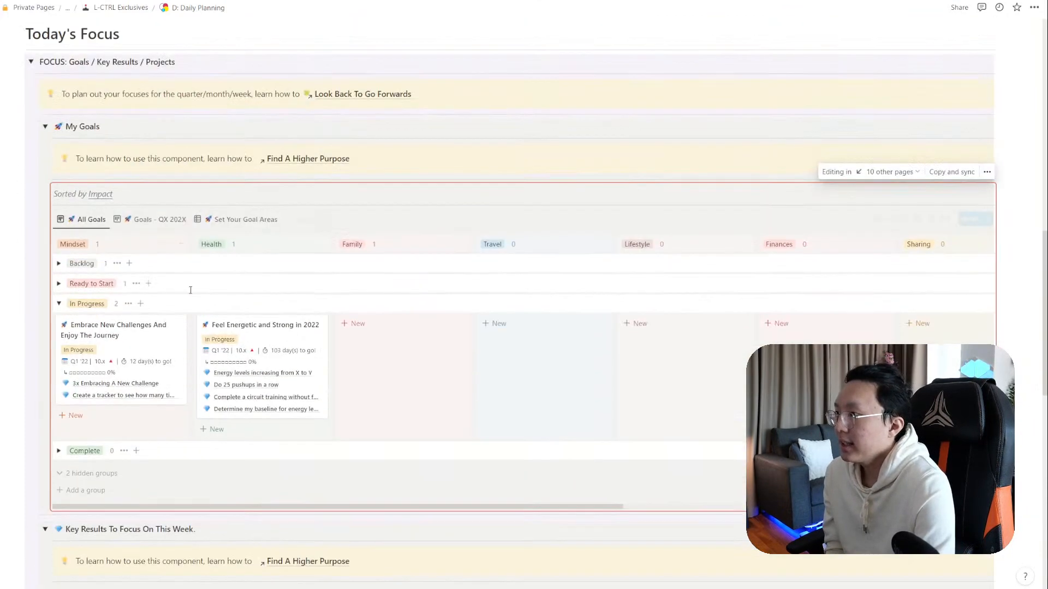
{"action": "scroll", "coordinate": [191, 289], "scroll_direction": "down", "scroll_amount": 8}
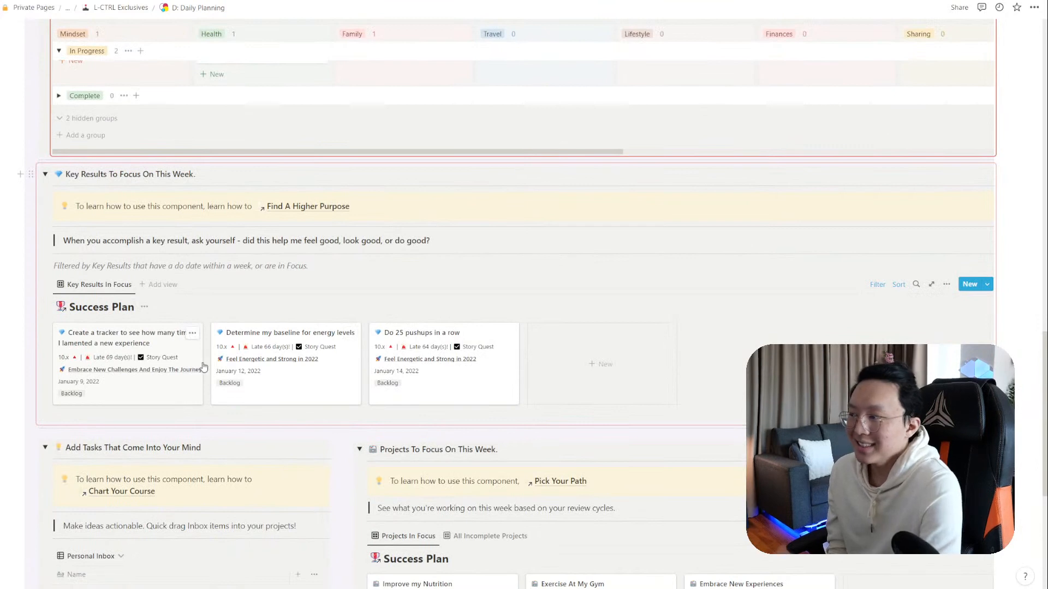
{"action": "left_click", "coordinate": [109, 284]}
{"action": "left_click", "coordinate": [122, 360]}
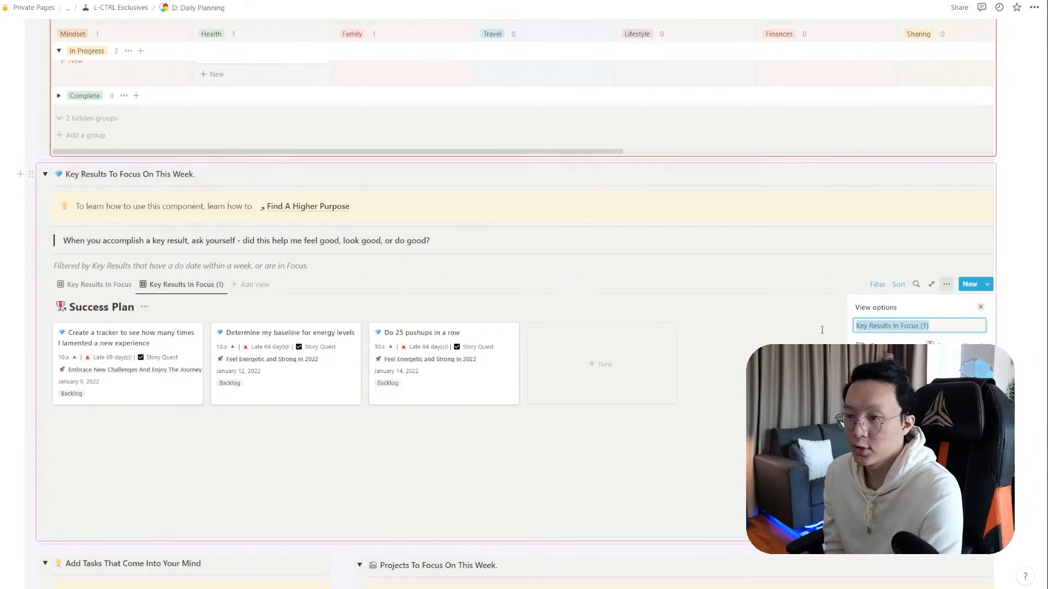
{"action": "left_click", "coordinate": [919, 361]}
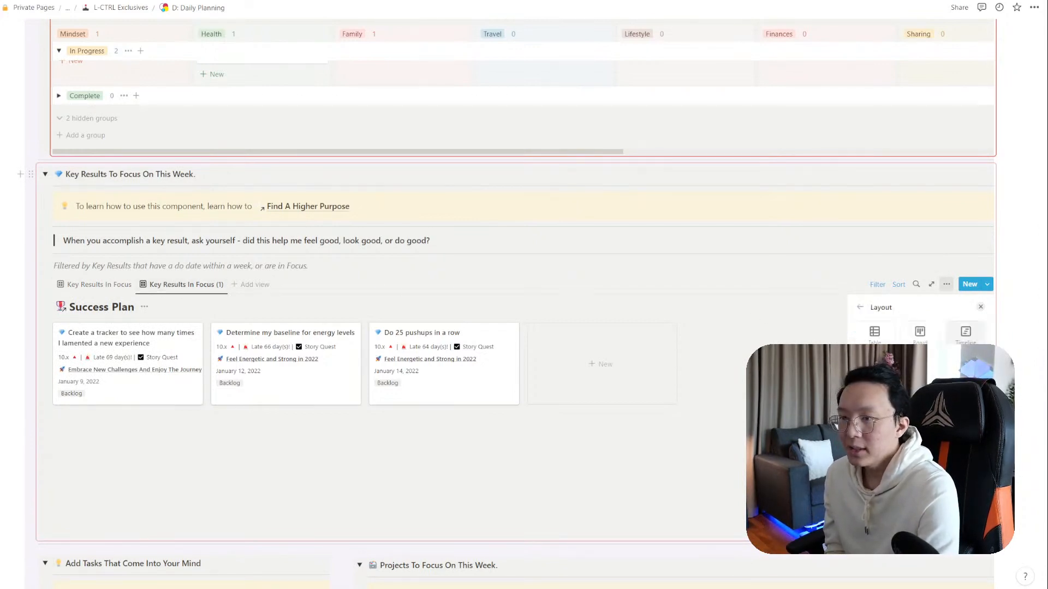
{"action": "left_click", "coordinate": [965, 350]}
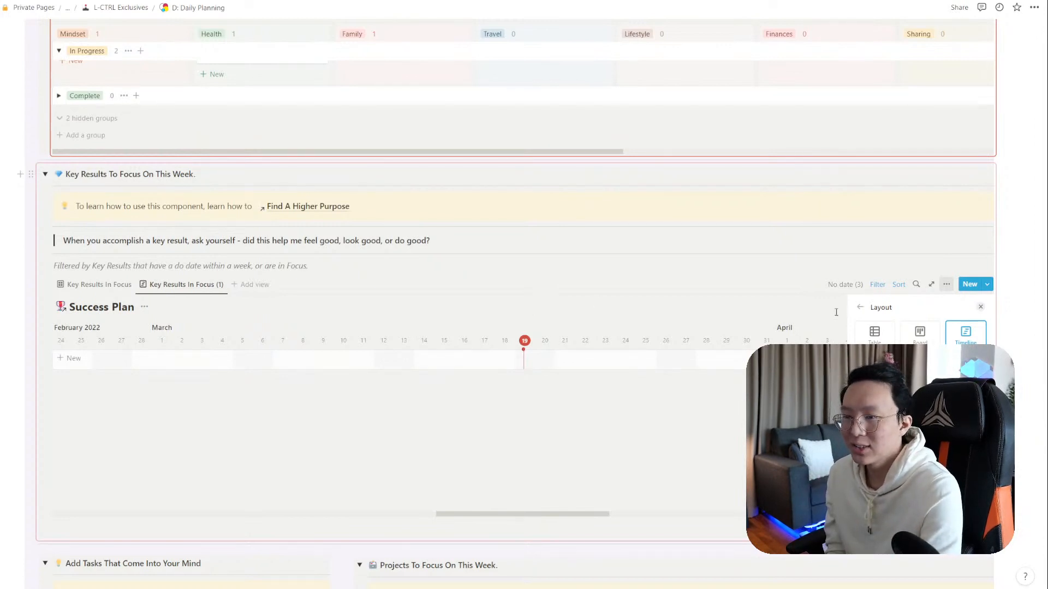
Check the undated pages of the Key Results In Focus (1) timeline and change the date property it is plotted by
{"action": "left_click", "coordinate": [884, 287]}
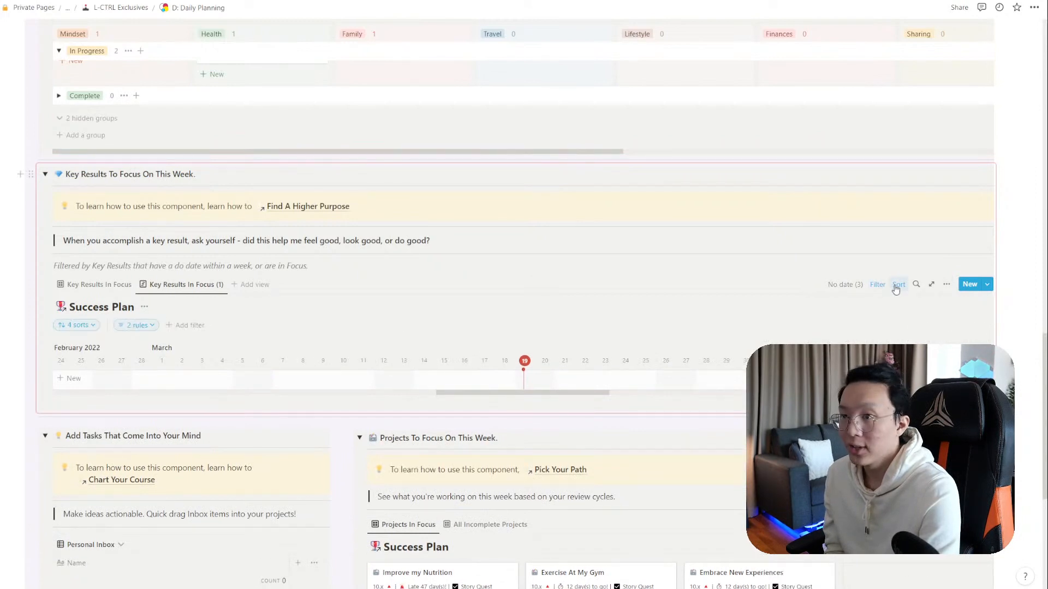
{"action": "left_click", "coordinate": [843, 289]}
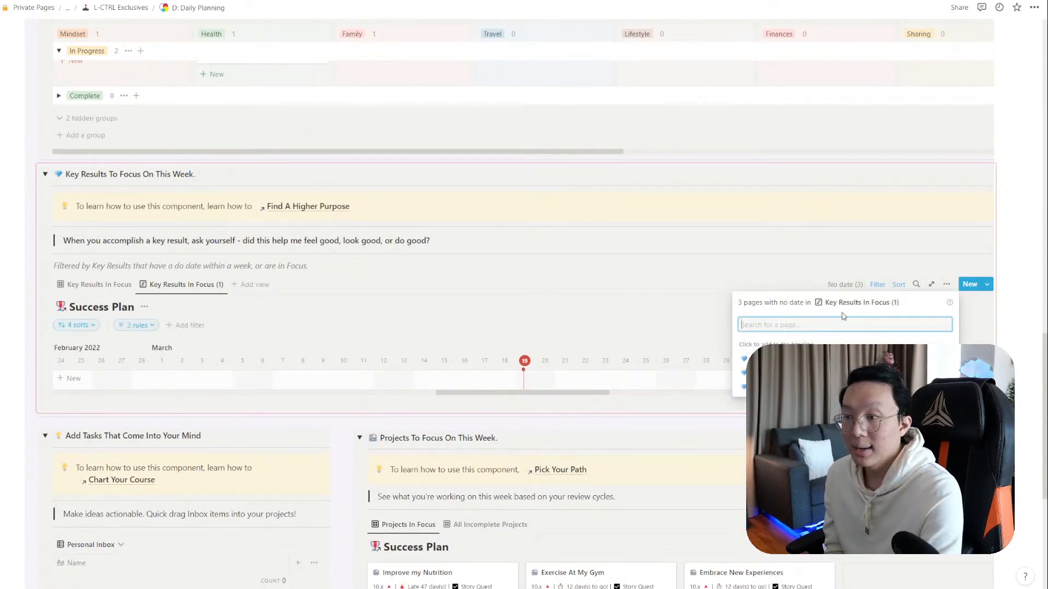
{"action": "left_click", "coordinate": [946, 284]}
{"action": "left_click", "coordinate": [947, 284]}
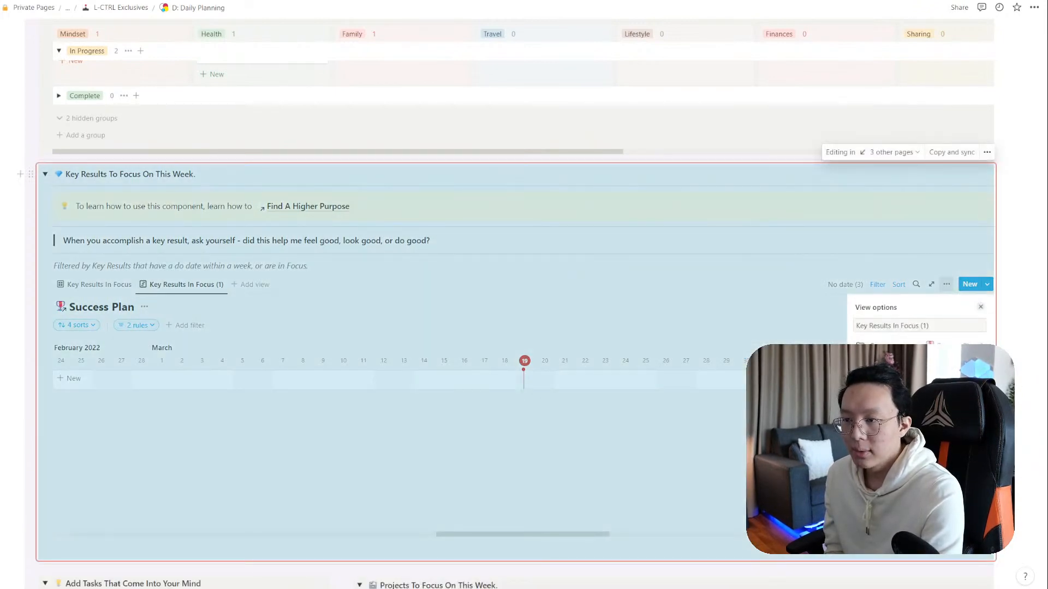
{"action": "left_click", "coordinate": [920, 363]}
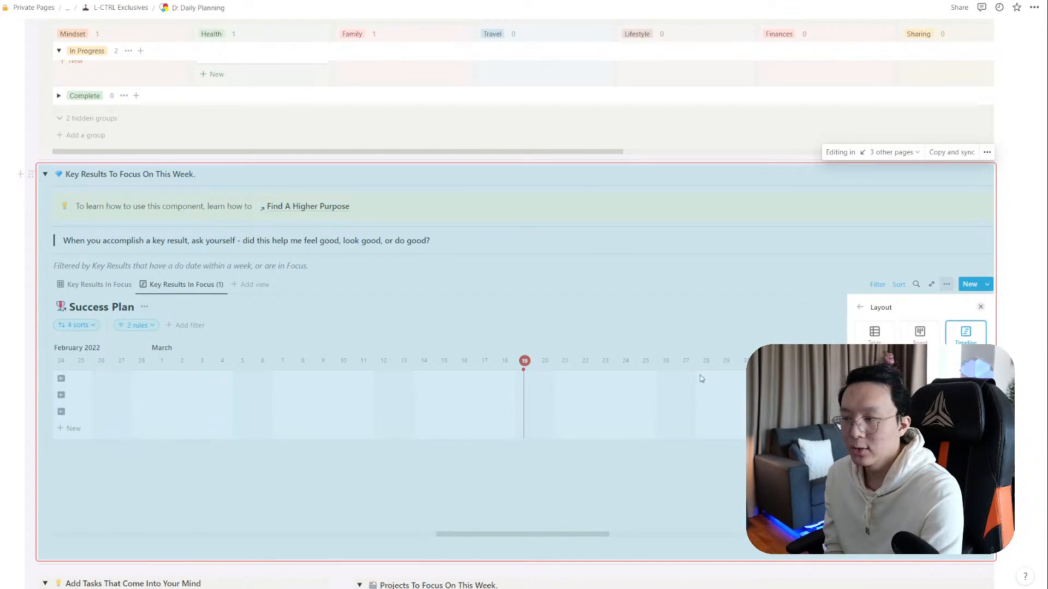
{"action": "left_click", "coordinate": [524, 307]}
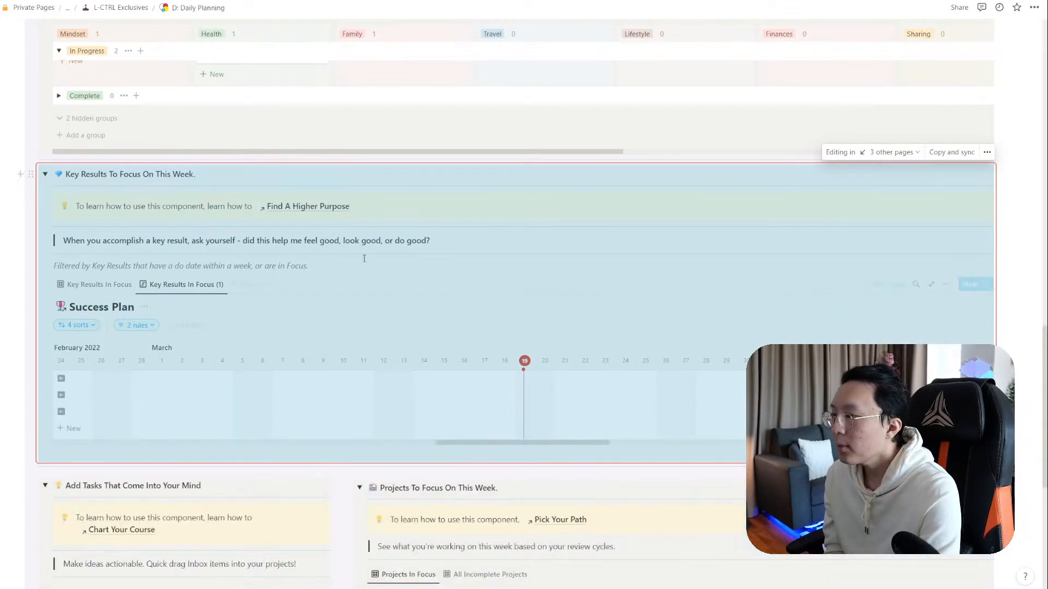
{"action": "left_click", "coordinate": [340, 257]}
From the Key Results In Focus view, set the Do Date of the tracker key result to March 18 – March 20, 2022
{"action": "scroll", "coordinate": [273, 229], "scroll_direction": "down", "scroll_amount": 2}
{"action": "left_click", "coordinate": [109, 193]}
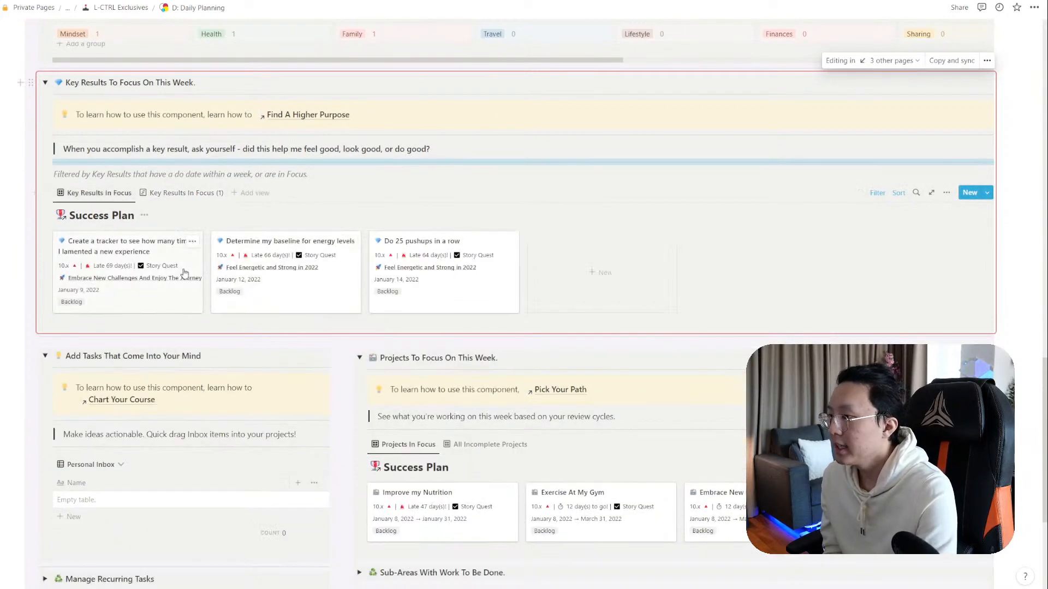
{"action": "left_click", "coordinate": [145, 271]}
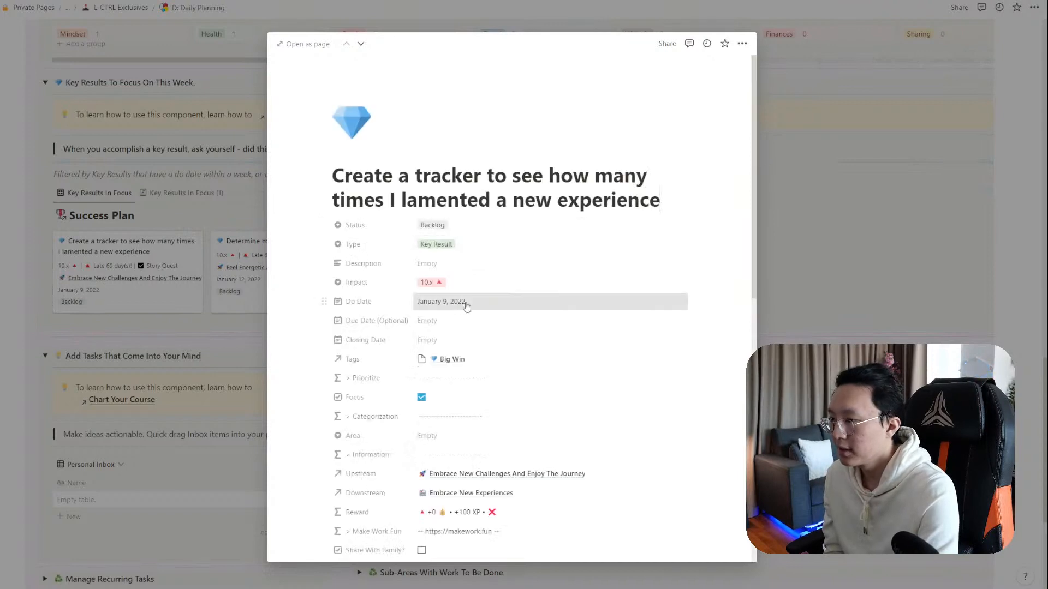
{"action": "left_click", "coordinate": [464, 303]}
{"action": "left_click", "coordinate": [528, 343]}
{"action": "left_click", "coordinate": [528, 342]}
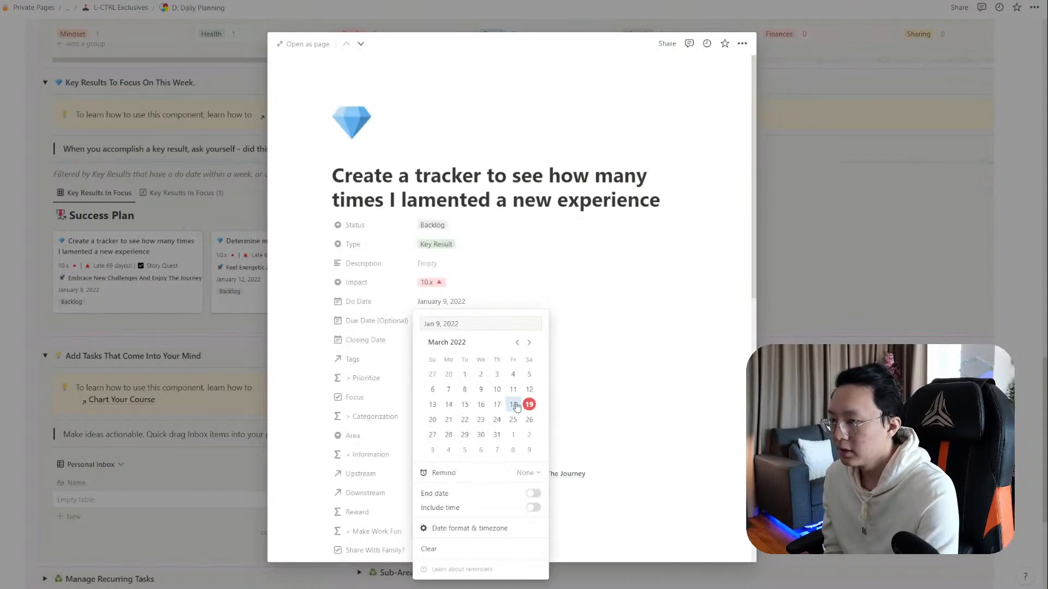
{"action": "left_click", "coordinate": [513, 405]}
{"action": "left_click", "coordinate": [532, 494]}
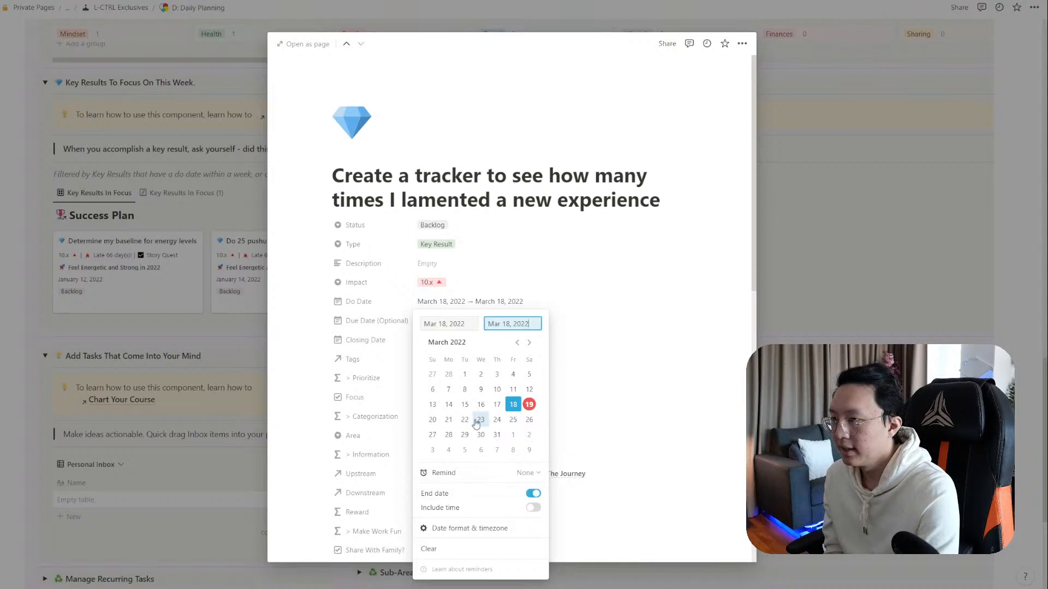
{"action": "left_click", "coordinate": [432, 420]}
{"action": "left_click", "coordinate": [135, 312]}
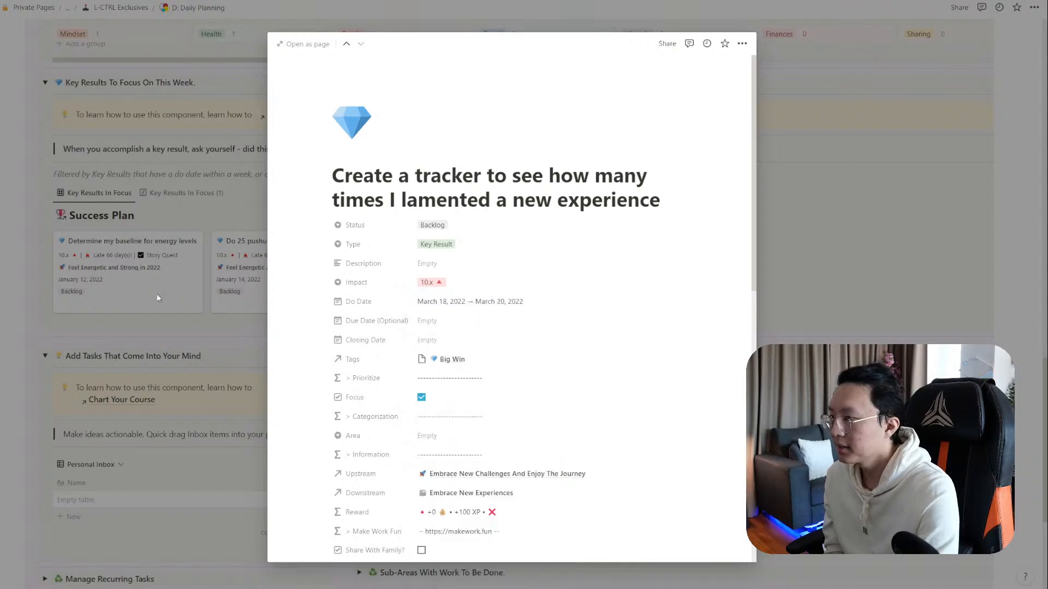
{"action": "left_click", "coordinate": [158, 298]}
Set the Do Date of the Determine my baseline for energy levels key result to March 21 – March 23, 2022
{"action": "left_click", "coordinate": [189, 270]}
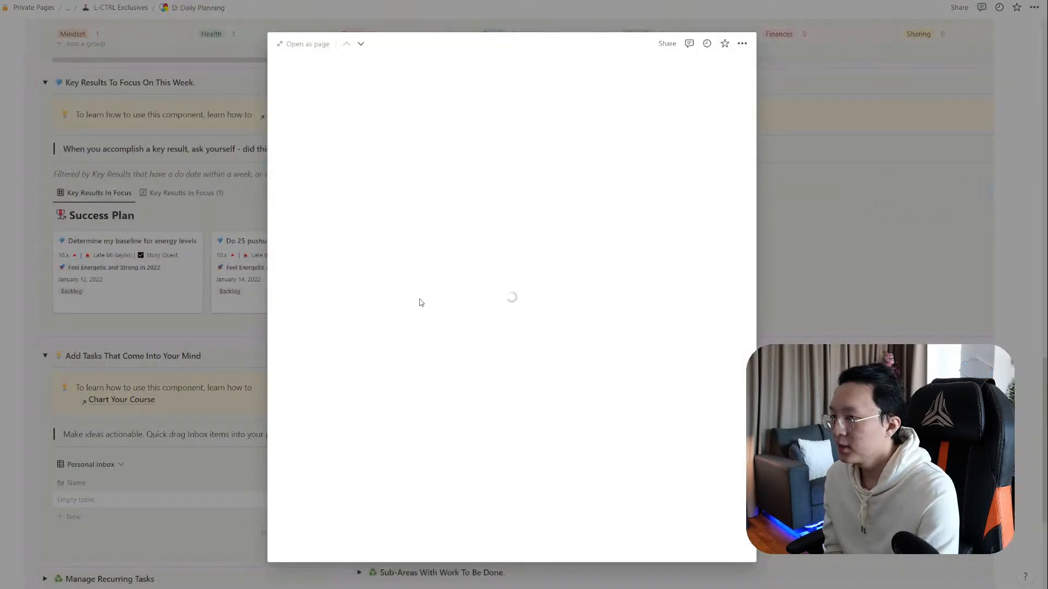
{"action": "left_click", "coordinate": [443, 302]}
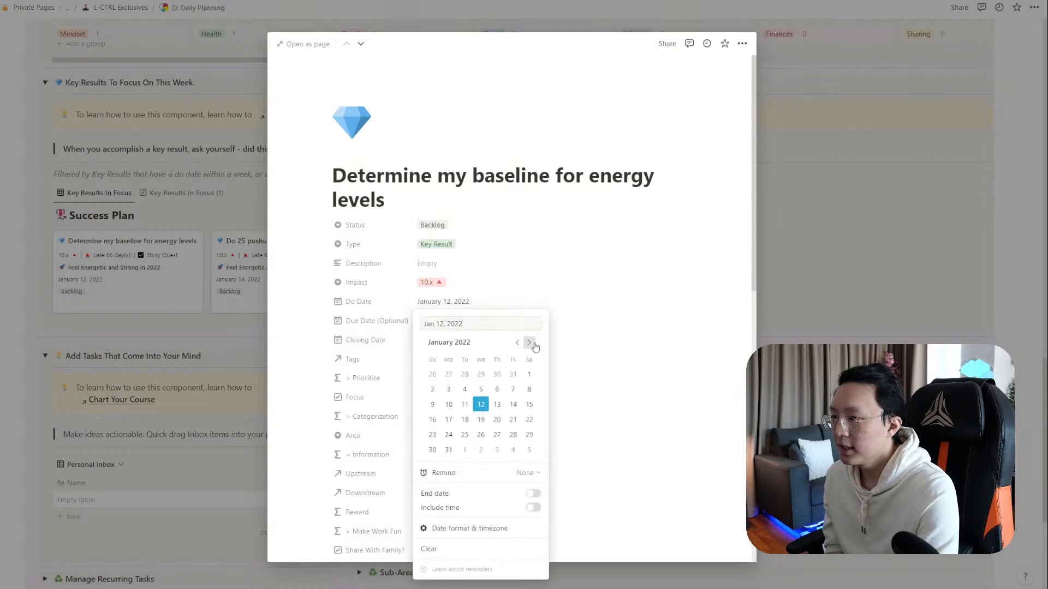
{"action": "left_click", "coordinate": [529, 343]}
{"action": "left_click", "coordinate": [529, 342]}
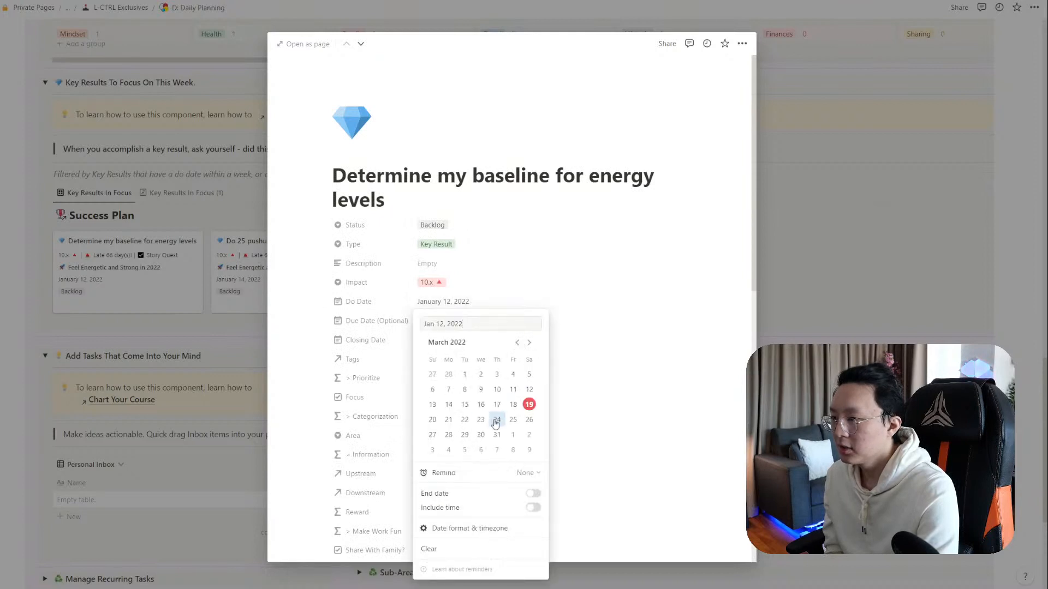
{"action": "left_click", "coordinate": [449, 420]}
{"action": "left_click", "coordinate": [533, 494]}
{"action": "left_click", "coordinate": [481, 420]}
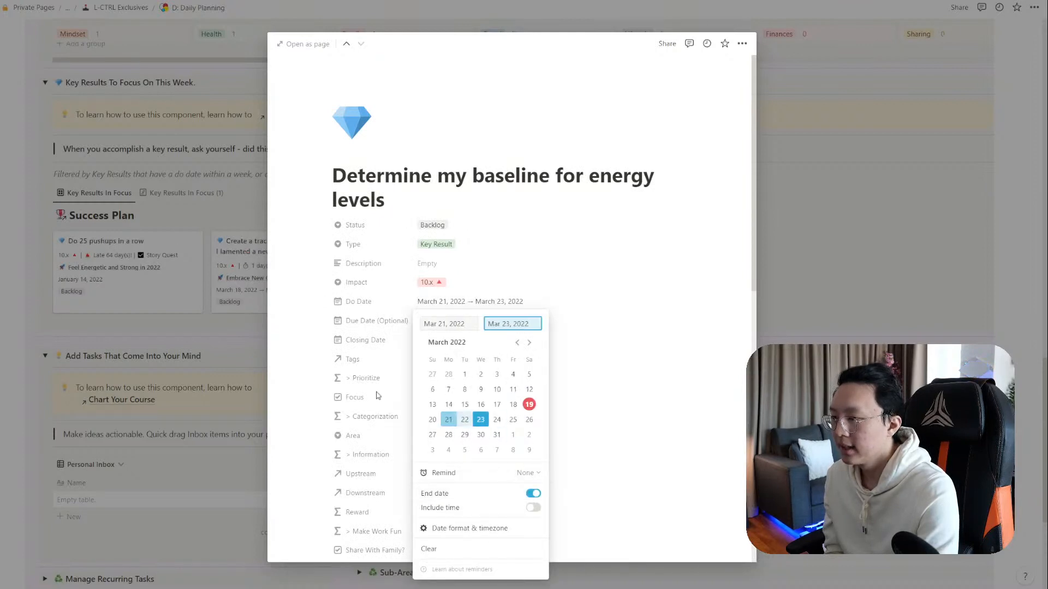
{"action": "left_click", "coordinate": [376, 396]}
{"action": "left_click", "coordinate": [201, 304]}
Set the Do Date of Do 25 pushups in a row to March 19, 2022 and extend it through March 22 in the timeline
{"action": "left_click", "coordinate": [141, 253]}
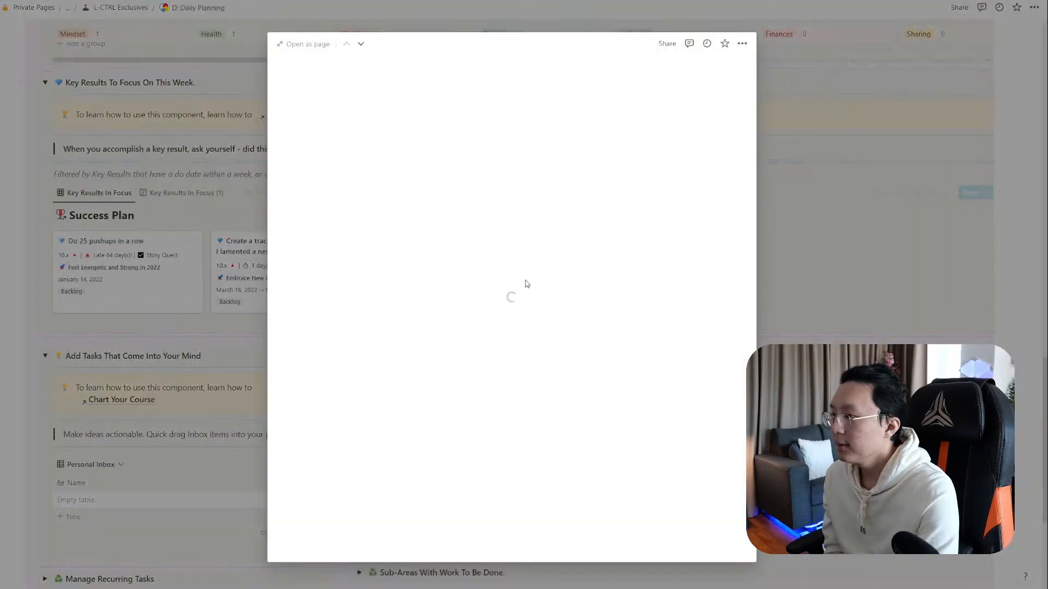
{"action": "scroll", "coordinate": [480, 317], "scroll_direction": "down", "scroll_amount": 3}
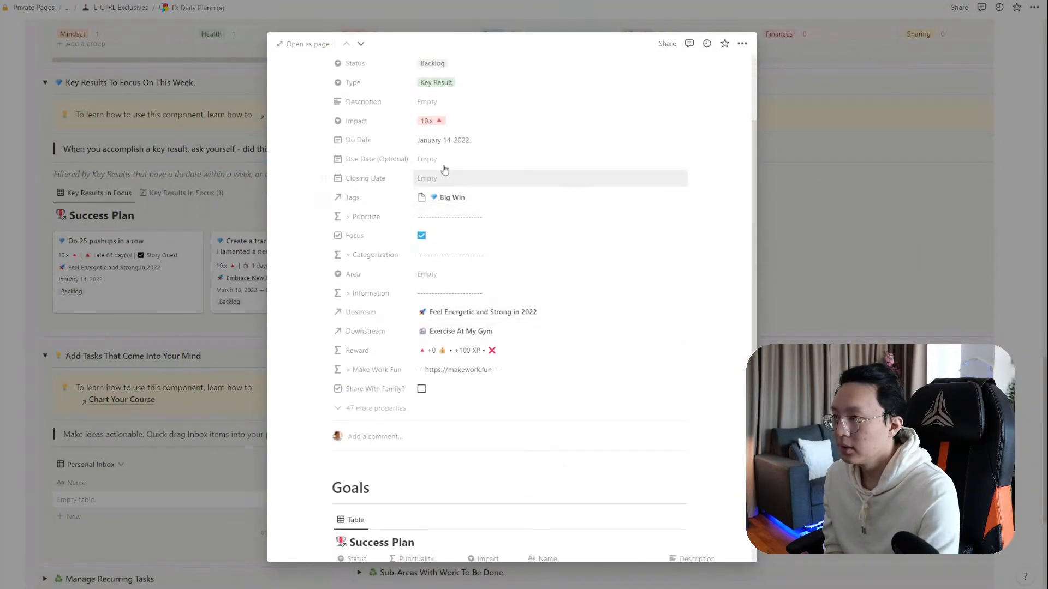
{"action": "left_click", "coordinate": [443, 140]}
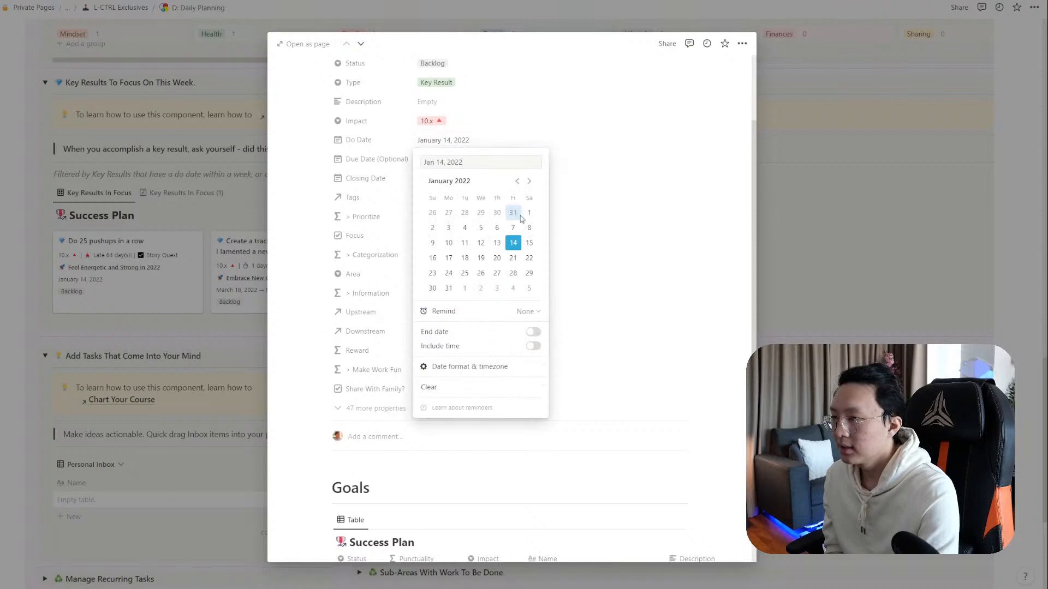
{"action": "left_click", "coordinate": [529, 180]}
{"action": "left_click", "coordinate": [529, 181]}
{"action": "left_click", "coordinate": [529, 242]}
{"action": "left_click", "coordinate": [18, 229]}
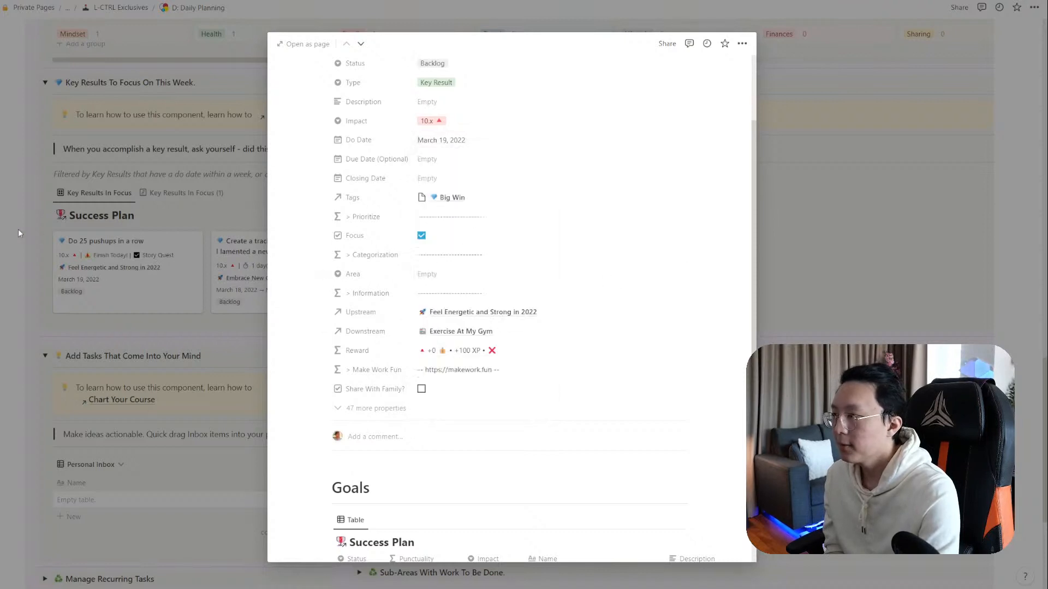
{"action": "left_click", "coordinate": [196, 193]}
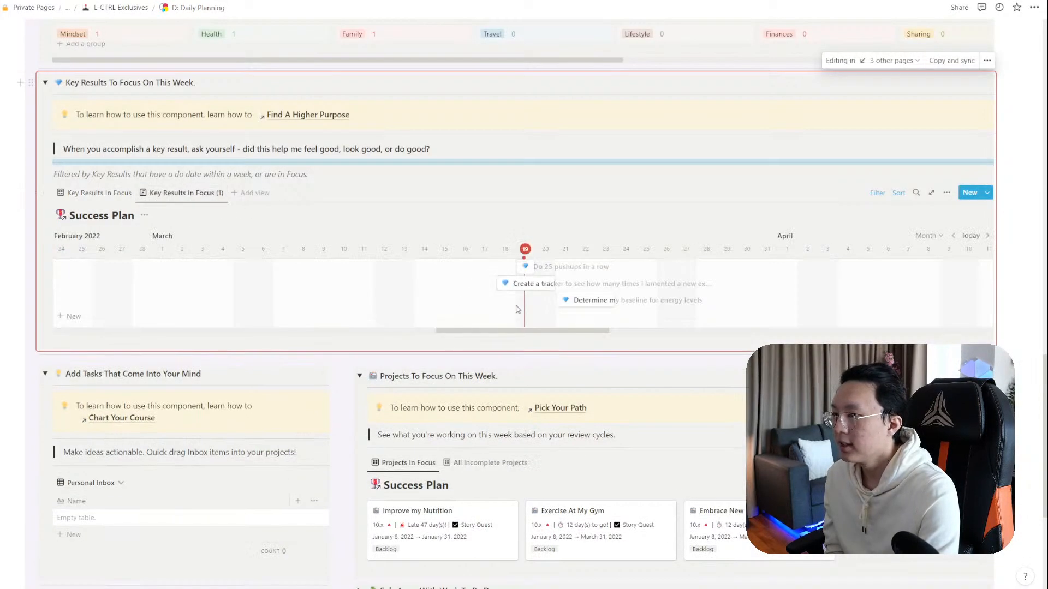
{"action": "left_click", "coordinate": [534, 265]}
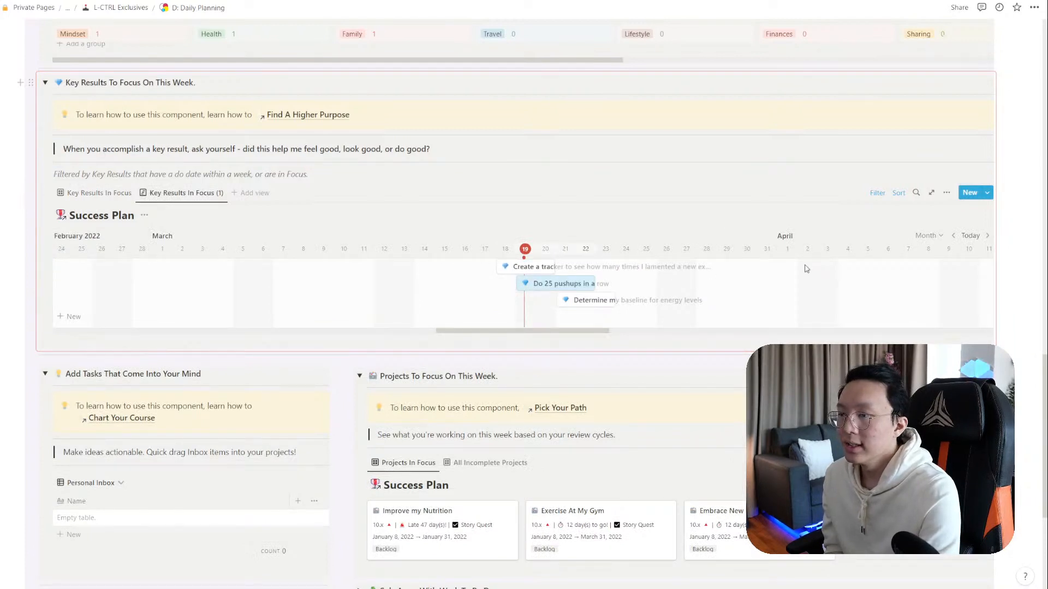
Show the Details property on the items of the Key Results In Focus (1) timeline
{"action": "left_click", "coordinate": [947, 193]}
{"action": "left_click", "coordinate": [905, 284]}
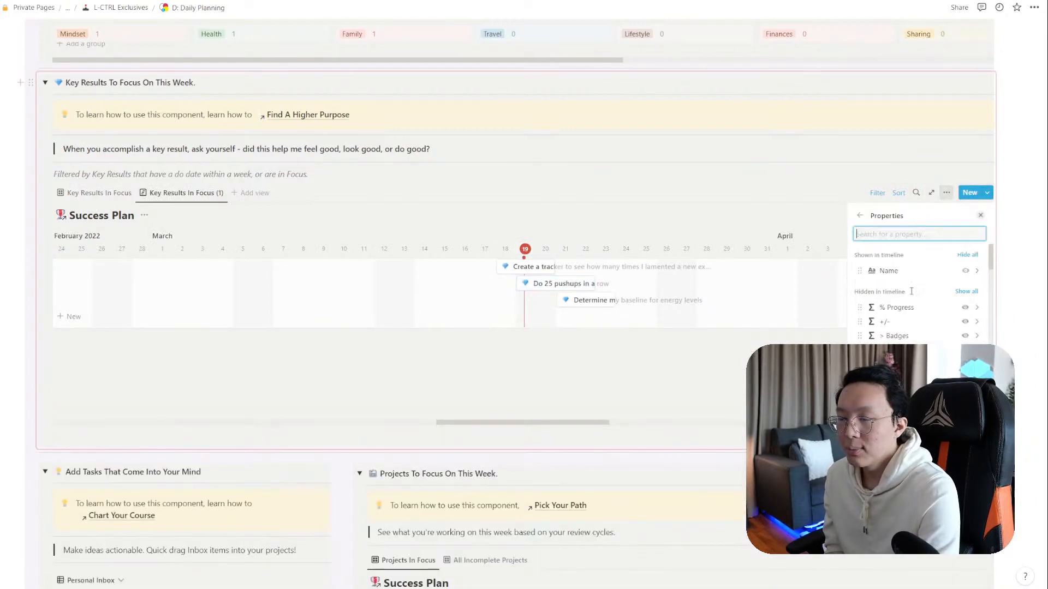
{"action": "scroll", "coordinate": [919, 306], "scroll_direction": "down", "scroll_amount": 5}
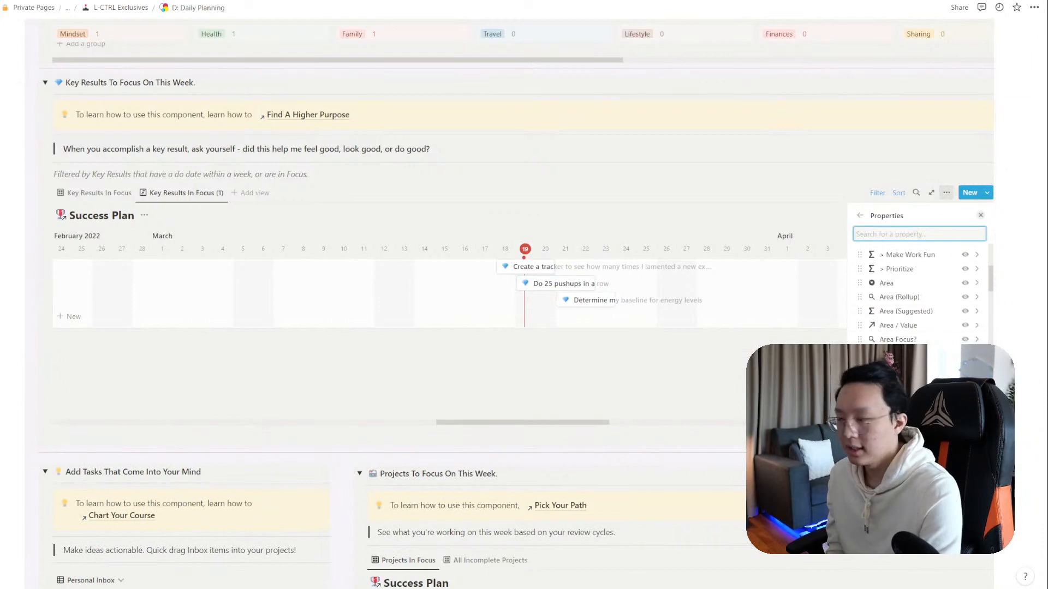
{"action": "type", "text": "down"}
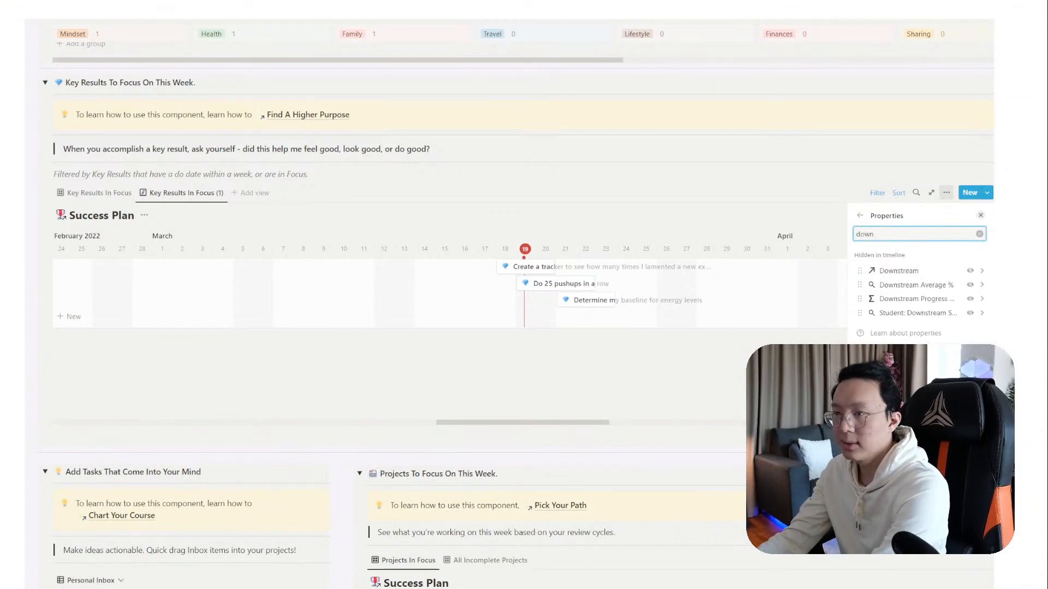
{"action": "key", "text": "BackSpace"}
{"action": "key", "text": "BackSpace"}
{"action": "key", "text": "BackSpace"}
{"action": "key", "text": "BackSpace"}
{"action": "type", "text": "detail"}
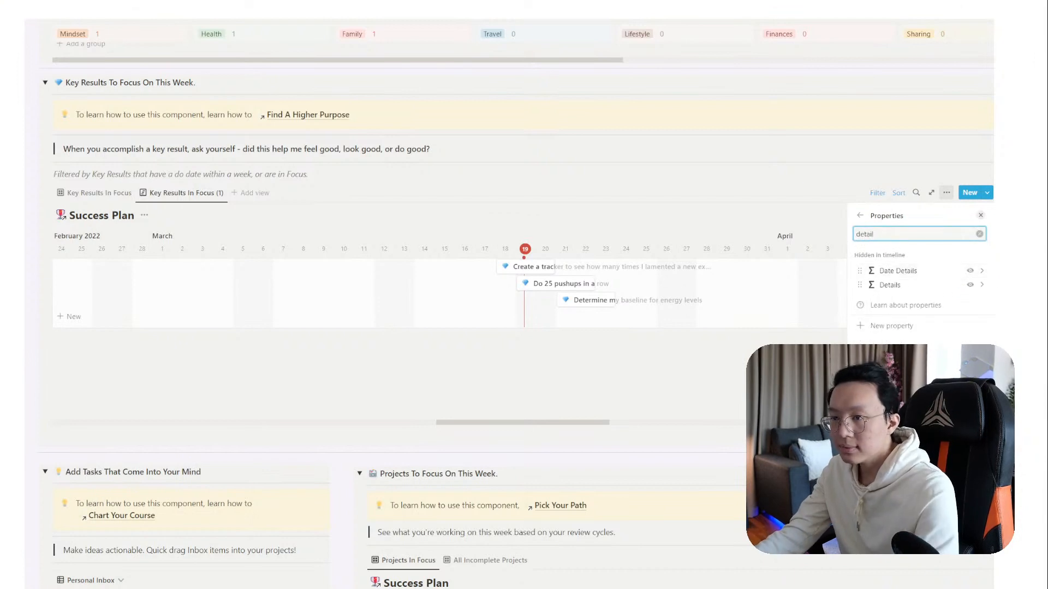
{"action": "left_click", "coordinate": [970, 285]}
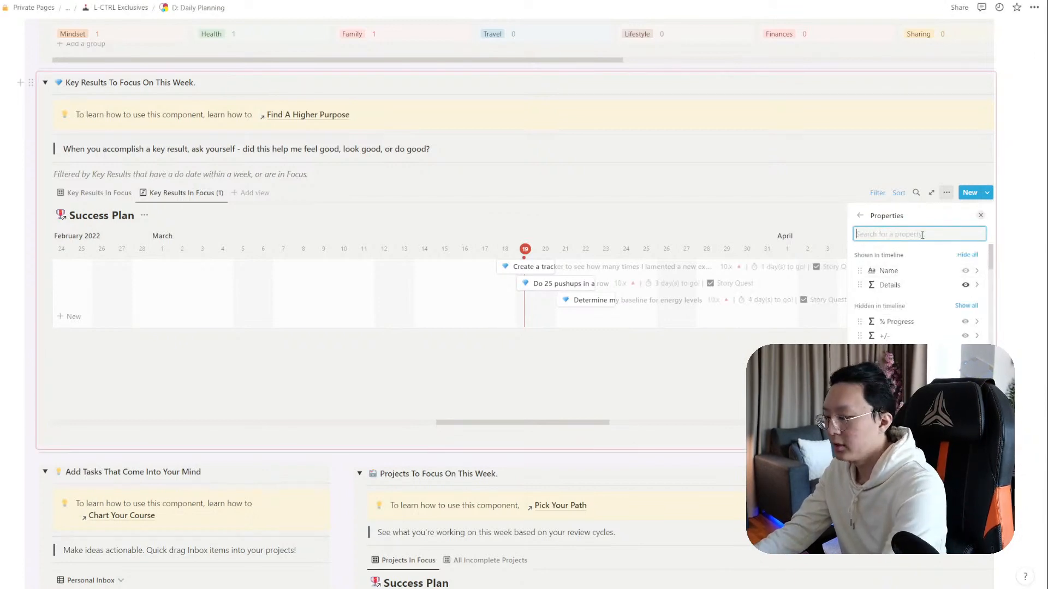
Try showing the Downstream property on the timeline items, replacing it with the Downstream Progress property
{"action": "type", "text": "downs"}
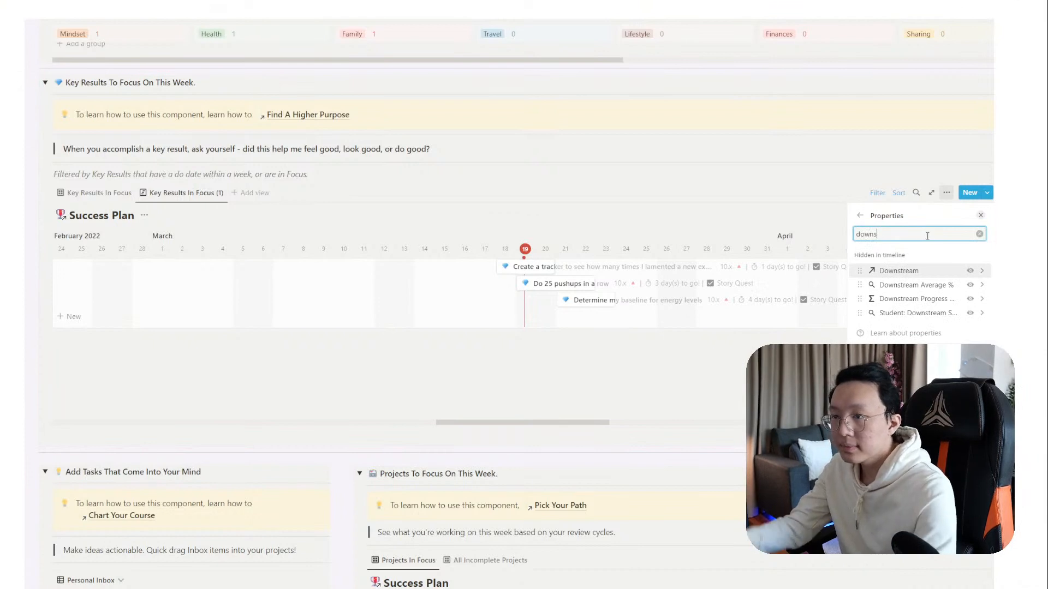
{"action": "left_click", "coordinate": [970, 270]}
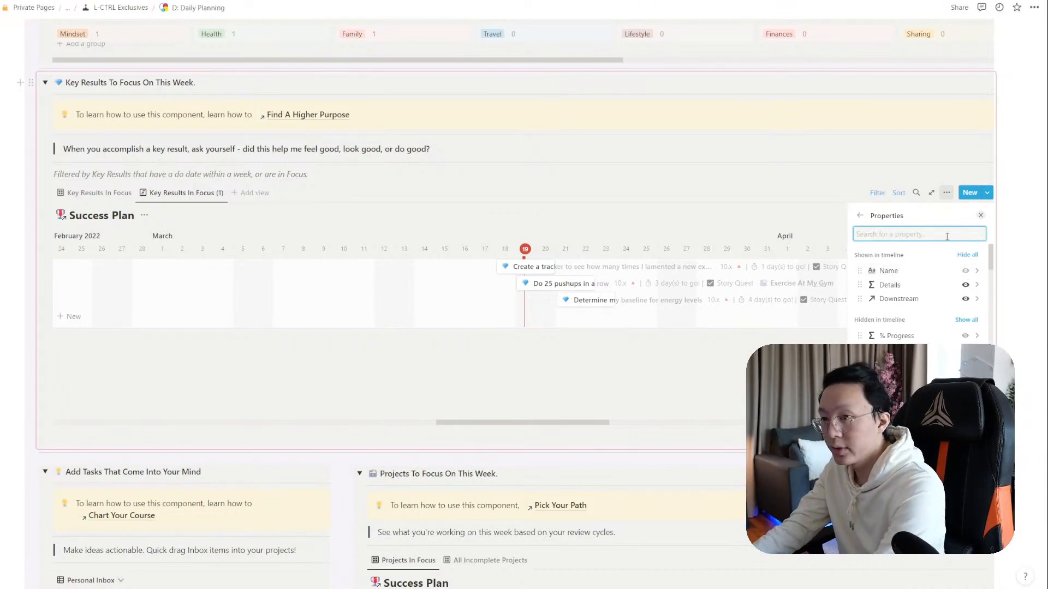
{"action": "type", "text": "downs"}
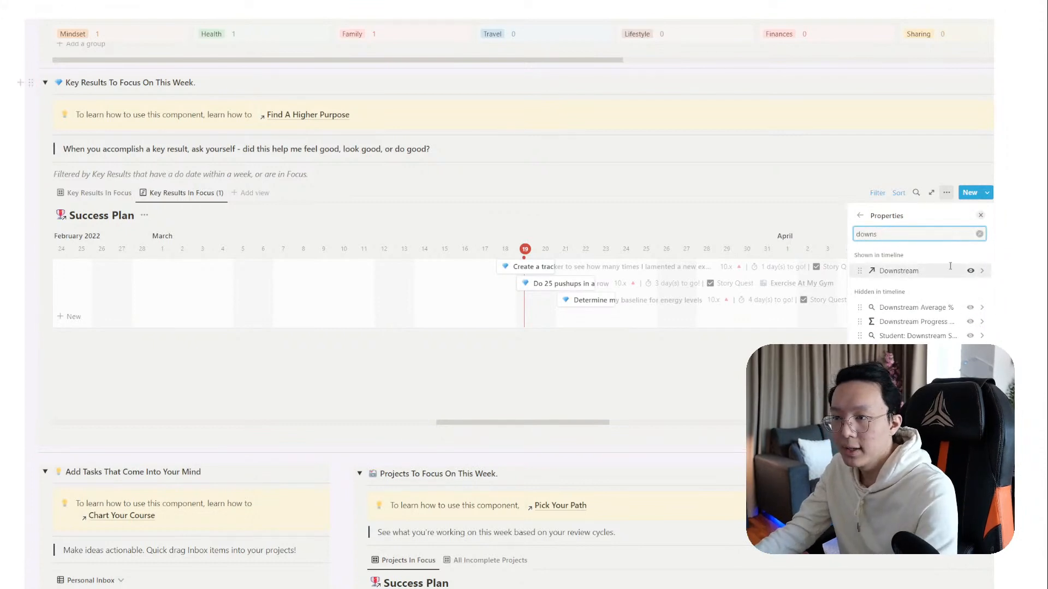
{"action": "left_click", "coordinate": [969, 321]}
{"action": "left_click", "coordinate": [965, 298]}
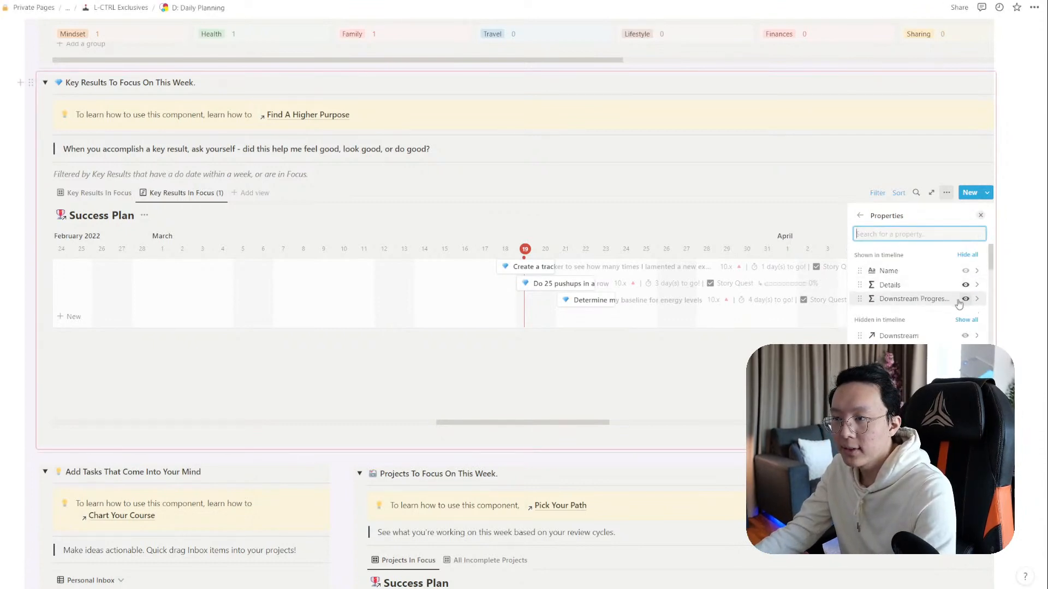
{"action": "left_click", "coordinate": [737, 215]}
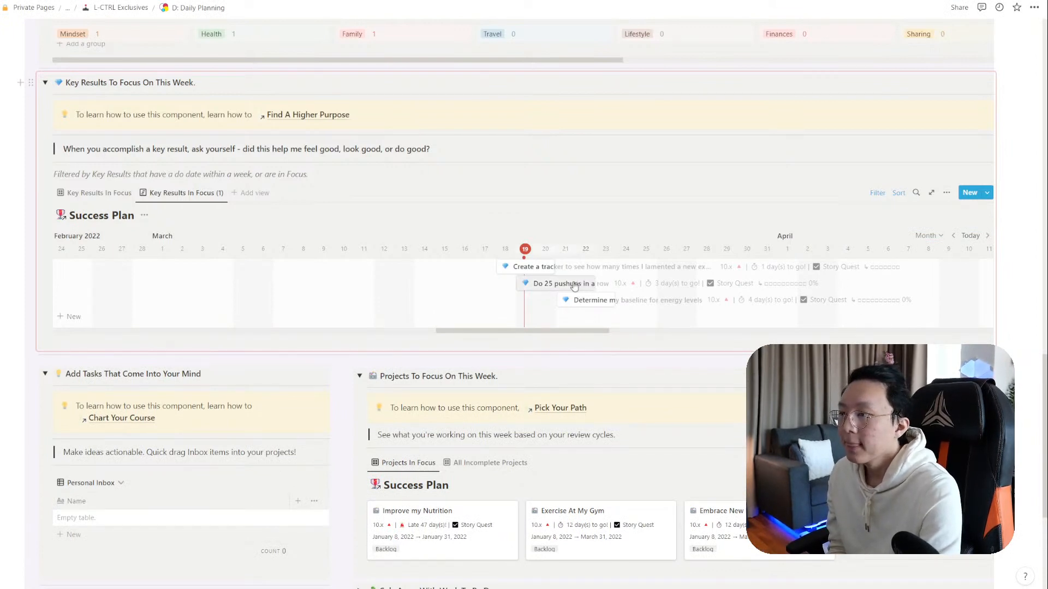
Show the Focus checkbox property on the timeline items
{"action": "left_click", "coordinate": [946, 192]}
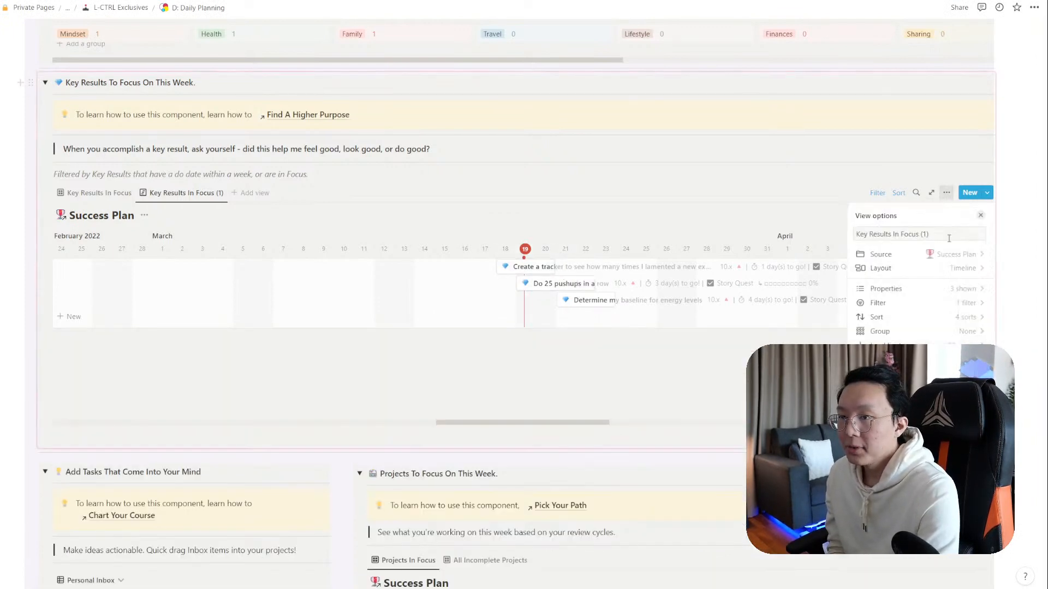
{"action": "left_click", "coordinate": [934, 291]}
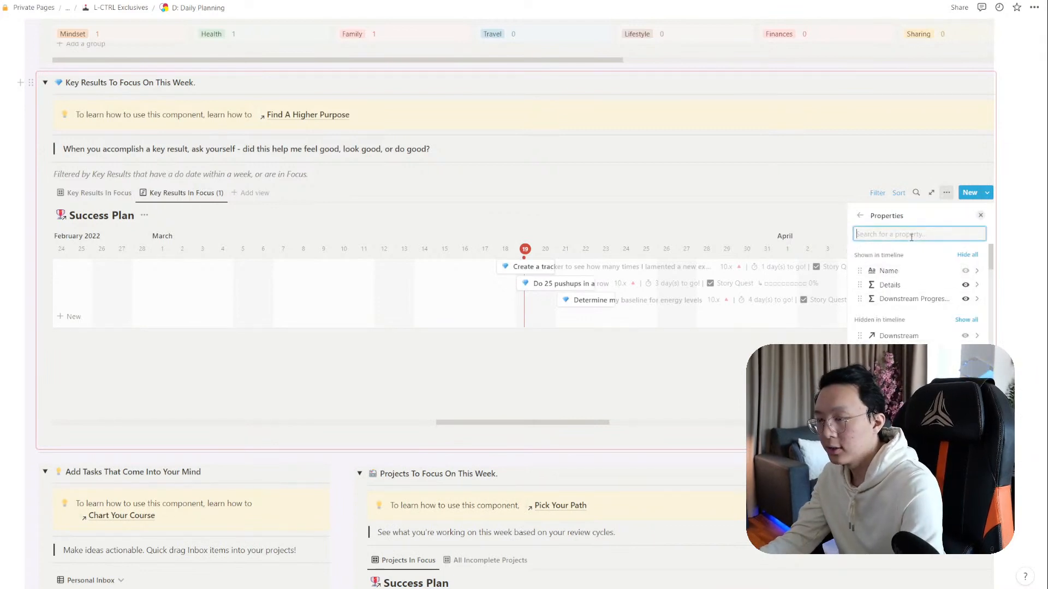
{"action": "type", "text": "focus"}
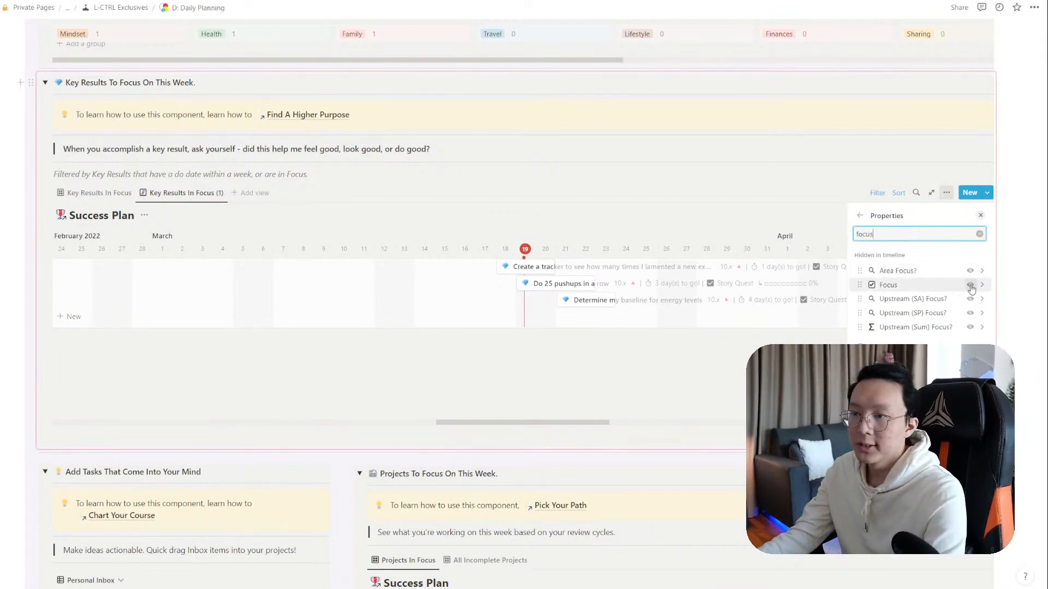
{"action": "left_click", "coordinate": [970, 285]}
{"action": "key", "text": "Escape"}
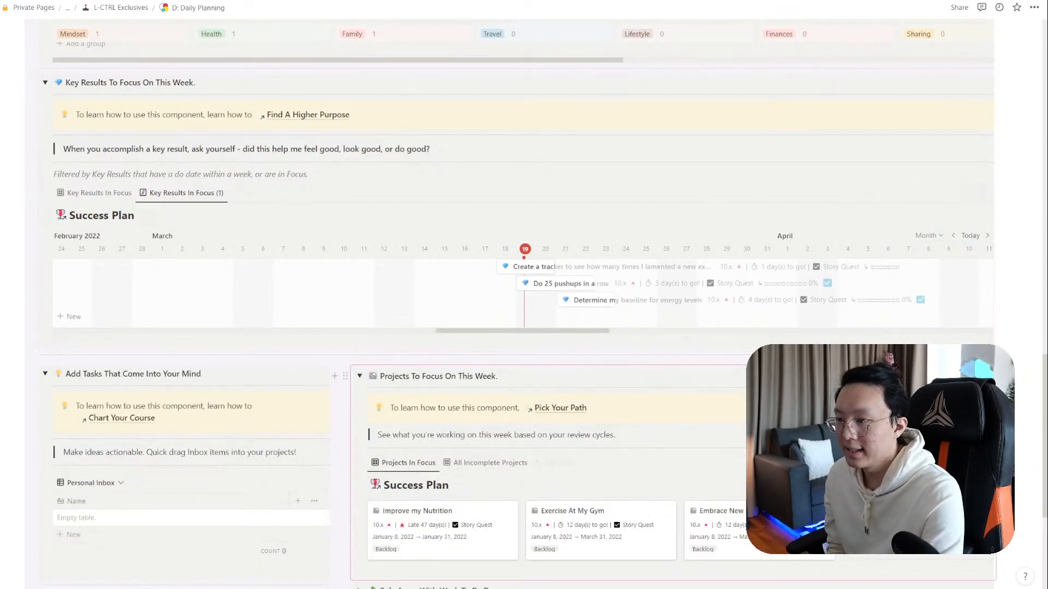
Clear and re-tick the Focus checkbox of Do 25 pushups in a row directly in the timeline
{"action": "left_click", "coordinate": [832, 287]}
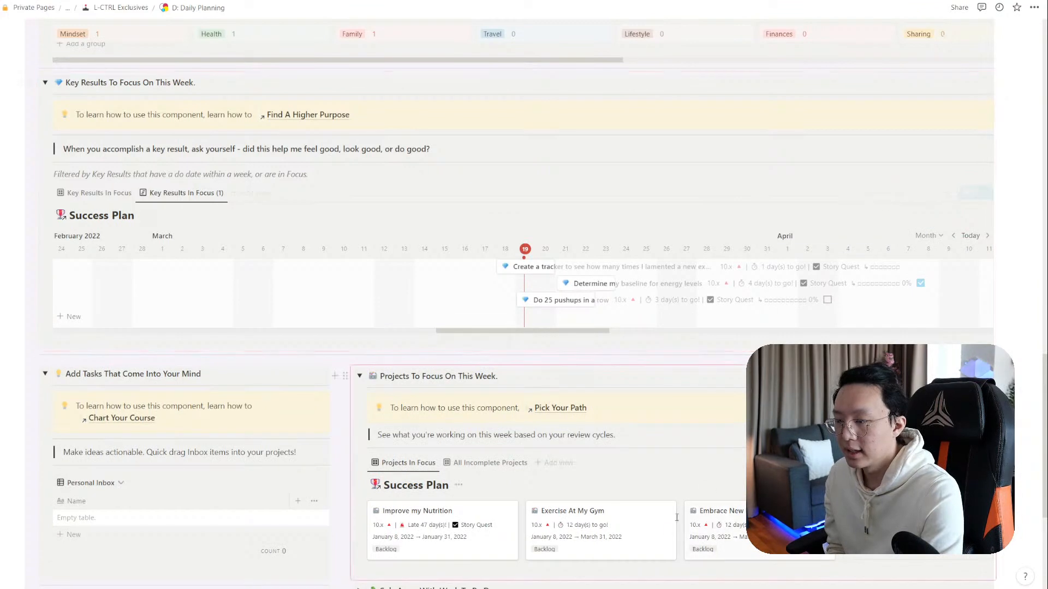
{"action": "scroll", "coordinate": [666, 511], "scroll_direction": "down", "scroll_amount": 3}
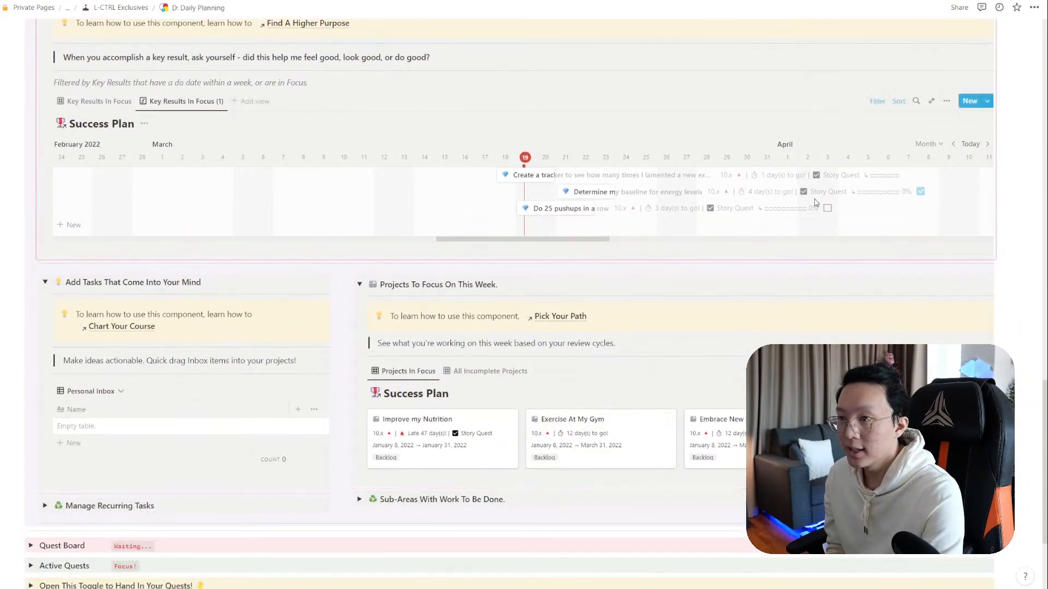
{"action": "left_click", "coordinate": [827, 210]}
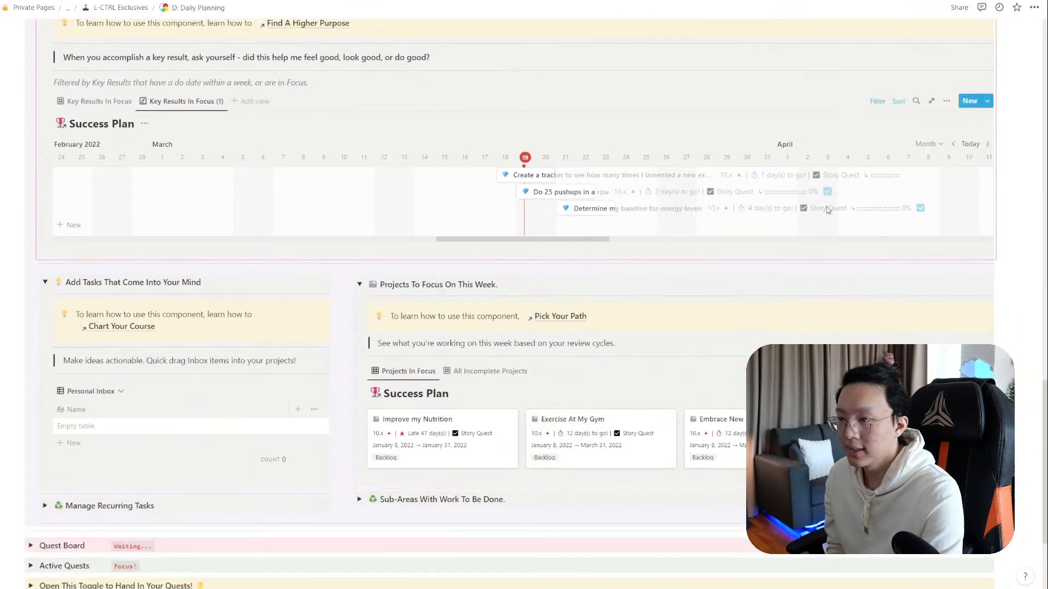
{"action": "left_click", "coordinate": [920, 209]}
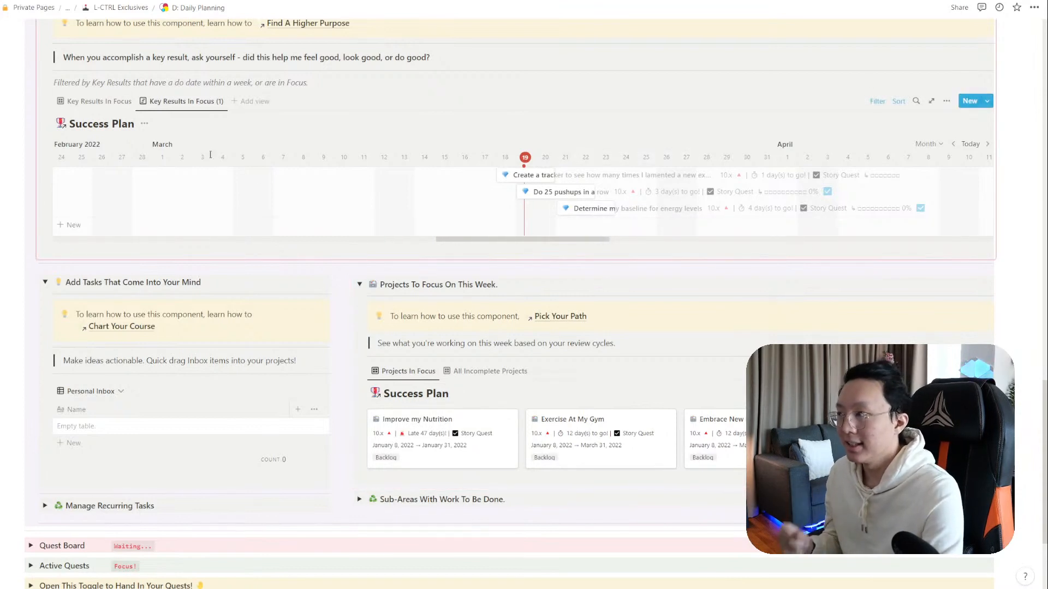
Move the Key Results In Focus (1) timeline ahead of the gallery view and rename it Key Results For The Week
{"action": "left_click_drag", "start_coordinate": [183, 102], "coordinate": [103, 106]}
{"action": "left_click", "coordinate": [102, 106]}
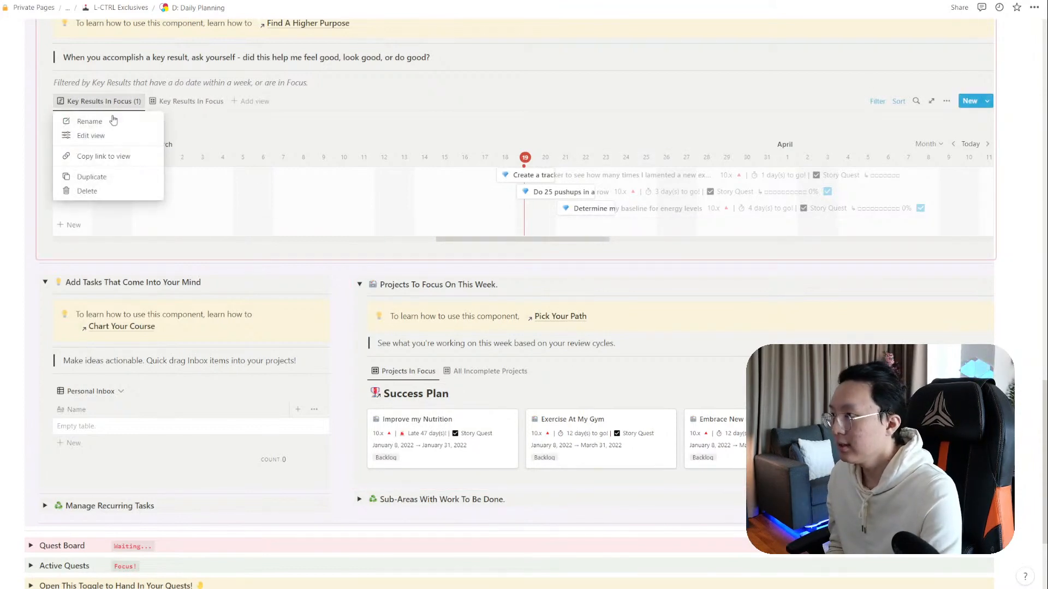
{"action": "left_click", "coordinate": [93, 134]}
{"action": "key", "text": "End"}
{"action": "key", "text": "ctrl+shift+Left"}
{"action": "key", "text": "ctrl+shift+Left"}
{"action": "key", "text": "ctrl+shift+Left"}
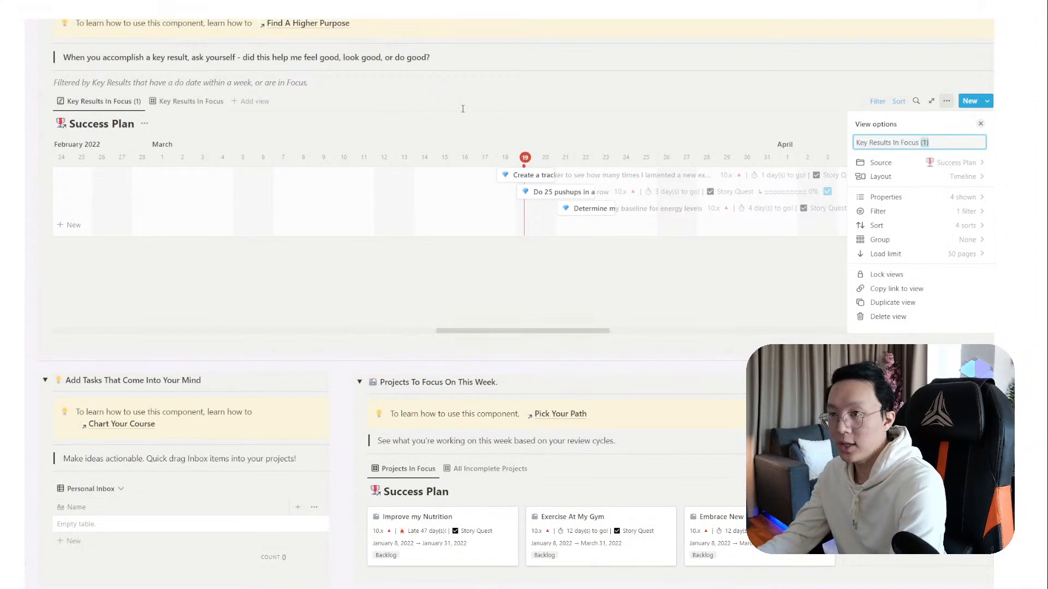
{"action": "type", "text": "For The Wee"}
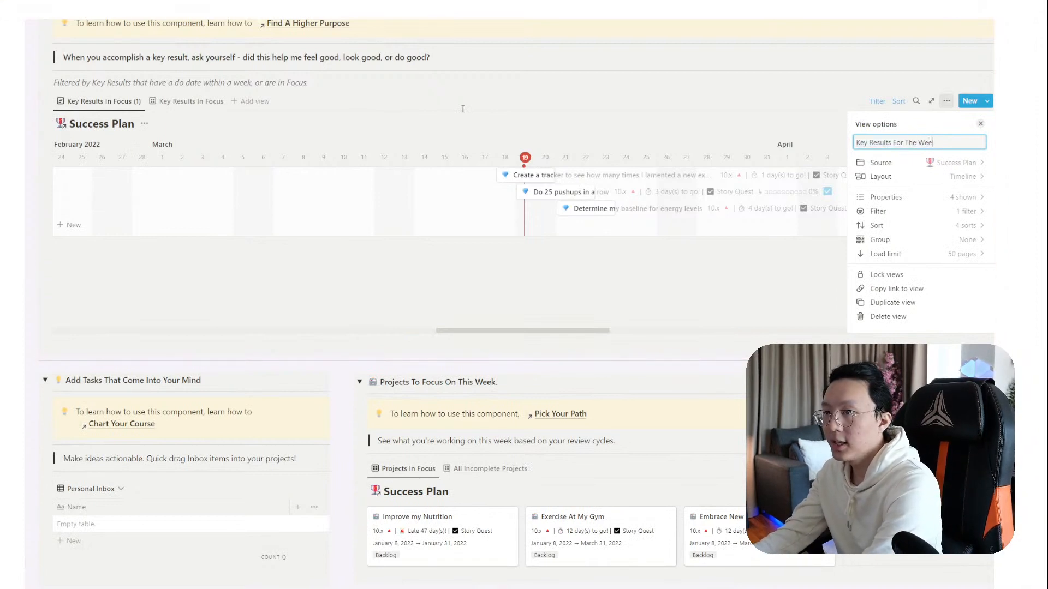
{"action": "type", "text": "k"}
{"action": "key", "text": "Escape"}
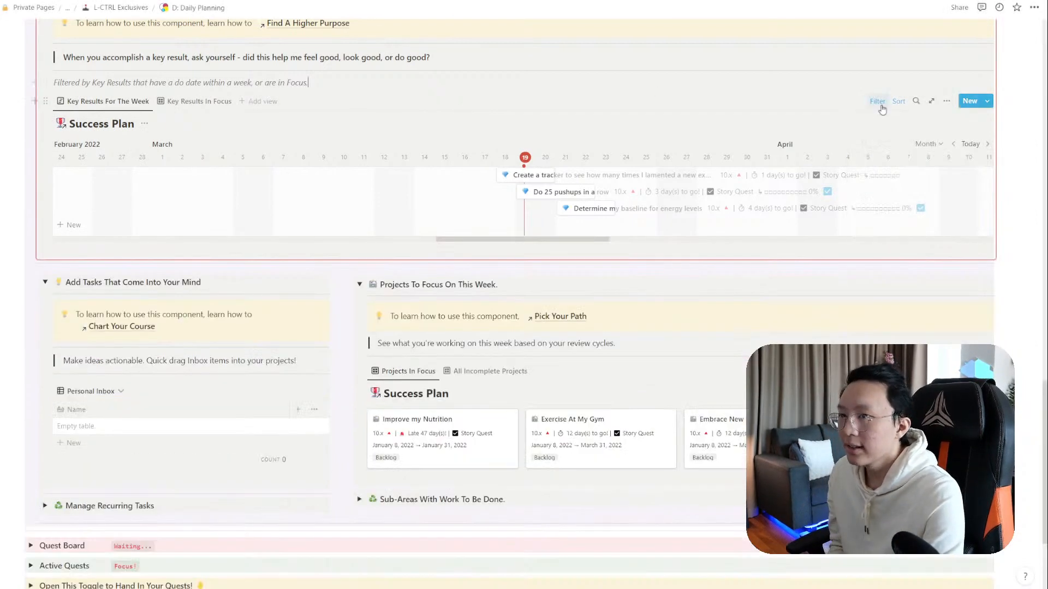
Set the time scale of the Key Results For The Week timeline to Week
{"action": "left_click", "coordinate": [928, 143]}
{"action": "left_click", "coordinate": [912, 196]}
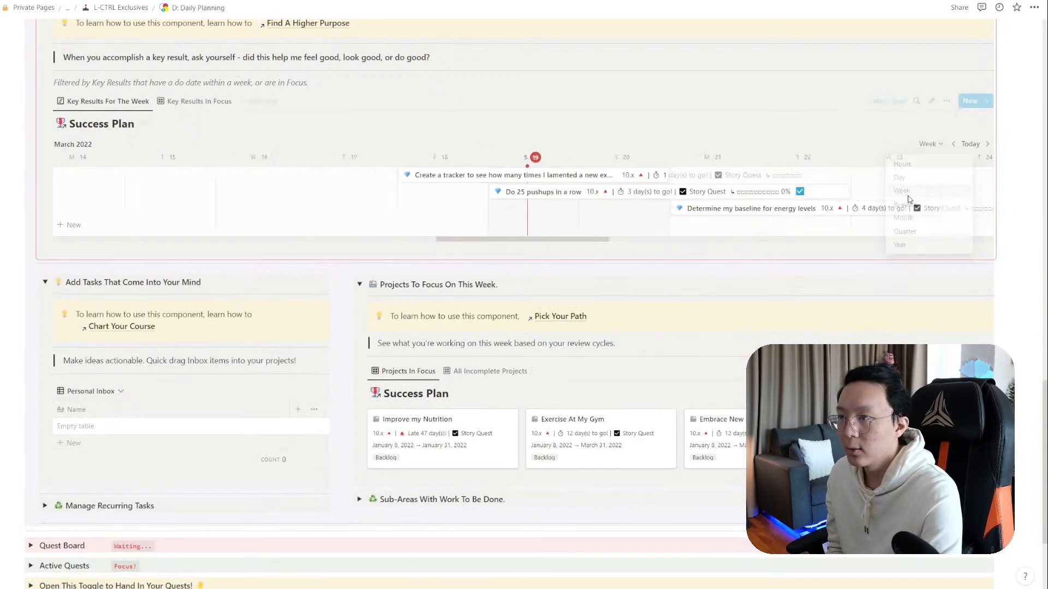
{"action": "scroll", "coordinate": [500, 224], "scroll_direction": "up", "scroll_amount": 1}
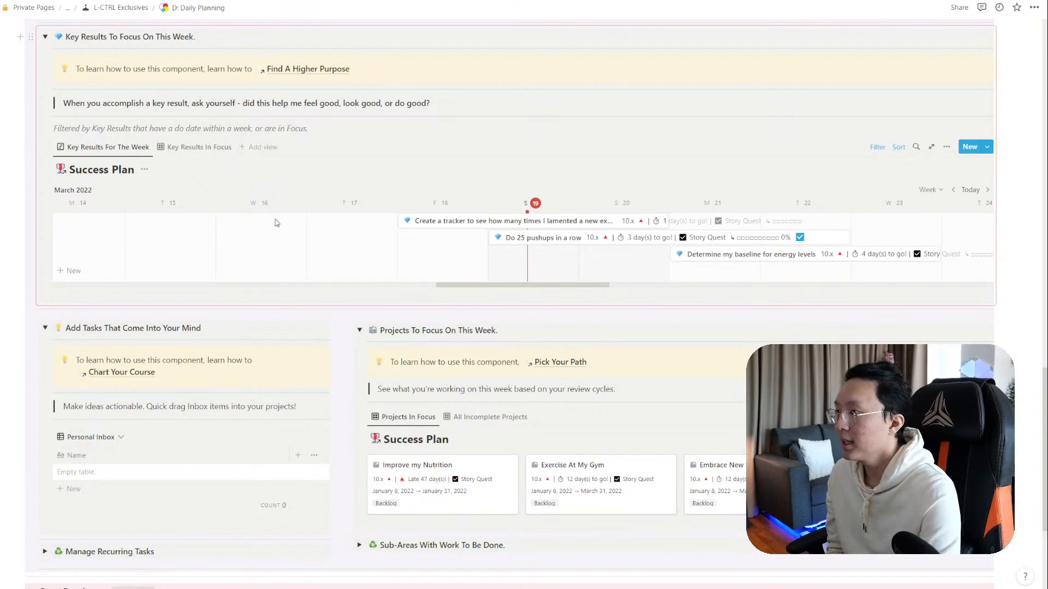
{"action": "scroll", "coordinate": [278, 220], "scroll_direction": "up", "scroll_amount": 1}
{"action": "scroll", "coordinate": [302, 212], "scroll_direction": "down", "scroll_amount": 3}
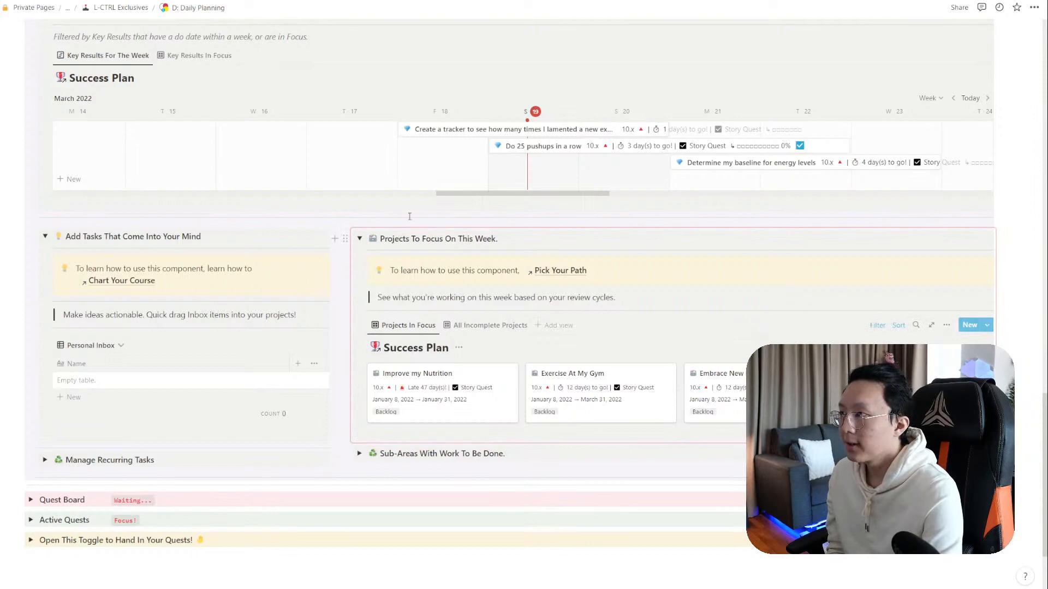
Hide the database title of the Key Results For The Week timeline view
{"action": "scroll", "coordinate": [409, 217], "scroll_direction": "up", "scroll_amount": 2}
{"action": "left_click", "coordinate": [946, 146]}
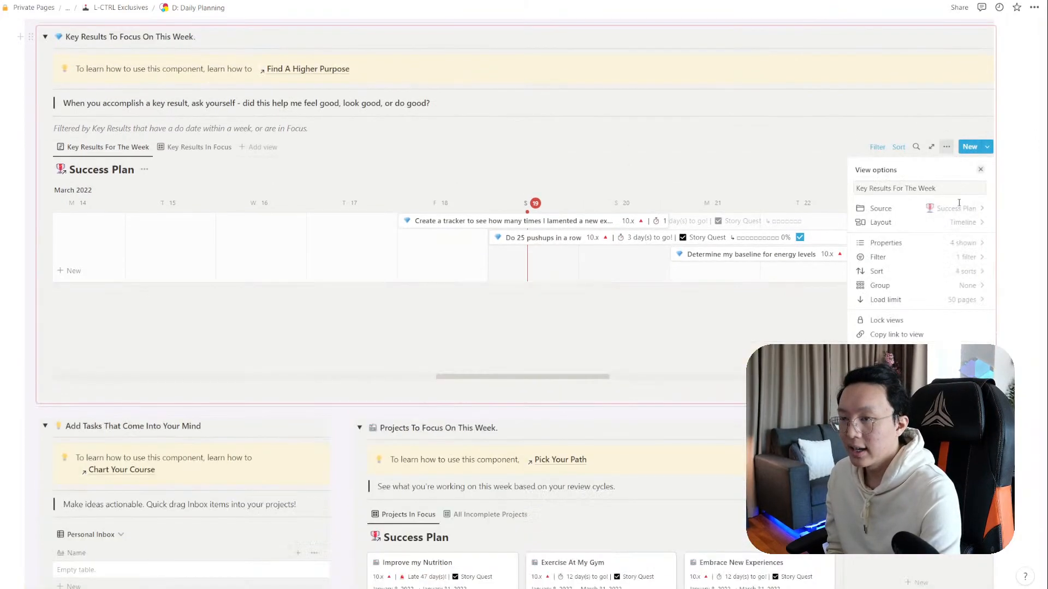
{"action": "left_click", "coordinate": [941, 227]}
{"action": "left_click", "coordinate": [975, 284]}
{"action": "left_click", "coordinate": [141, 153]}
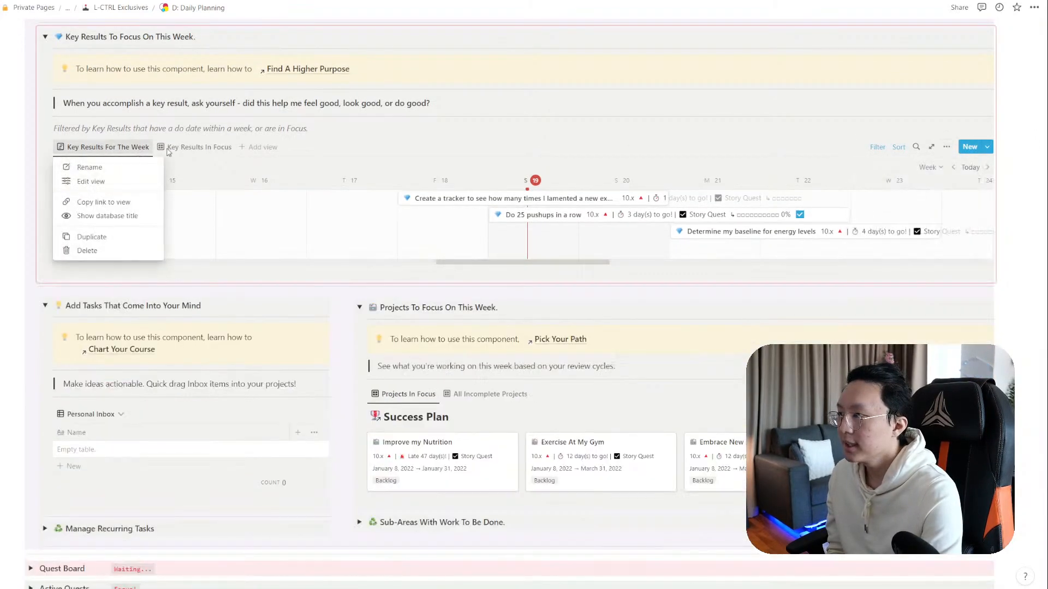
Hide the database title of the Key Results In Focus gallery and return to the Key Results For The Week timeline
{"action": "left_click", "coordinate": [174, 147]}
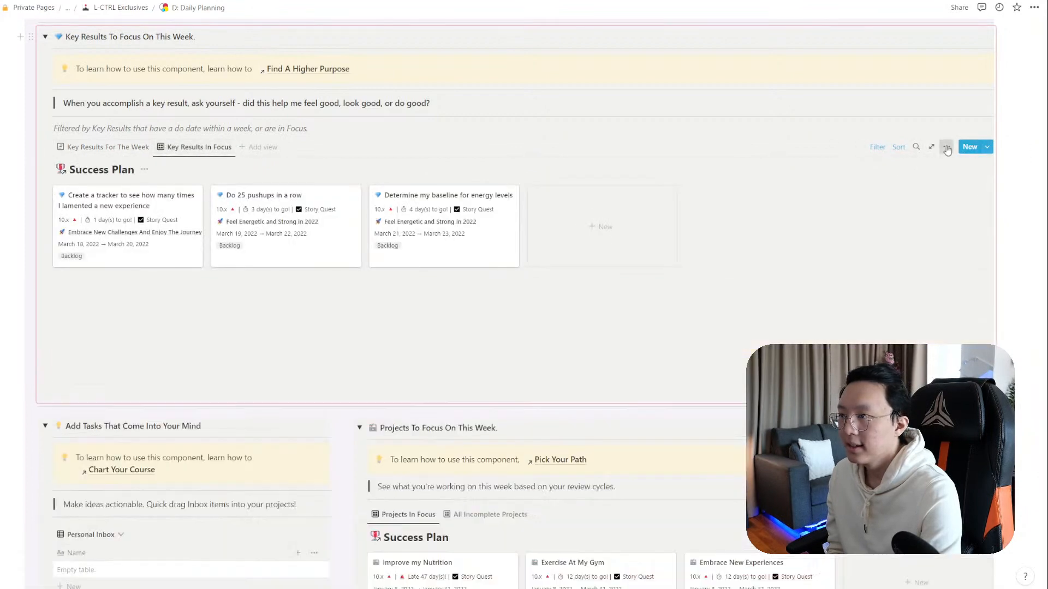
{"action": "left_click", "coordinate": [947, 148]}
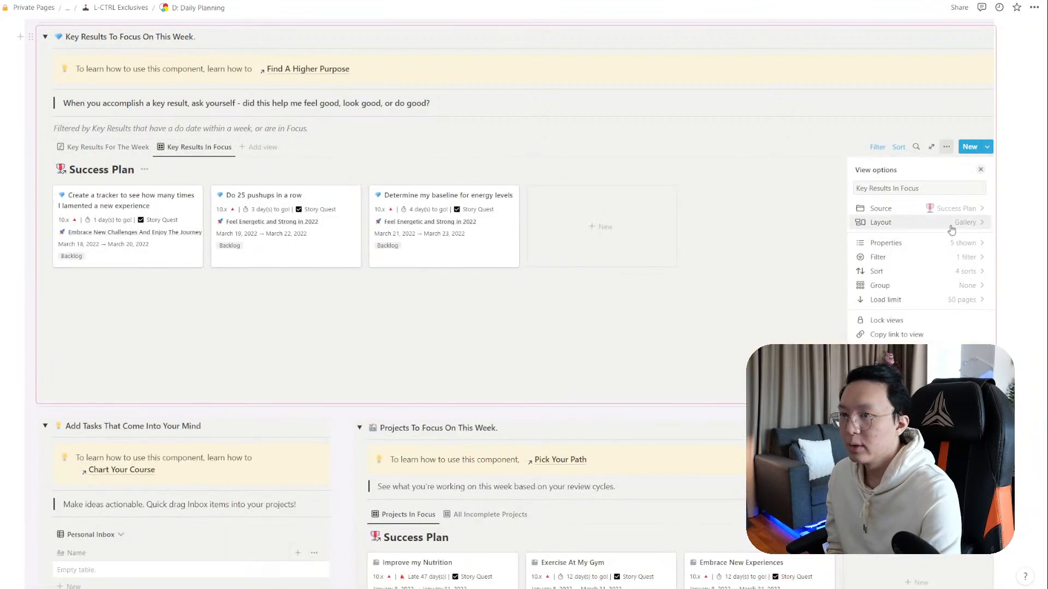
{"action": "left_click", "coordinate": [935, 224]}
{"action": "left_click", "coordinate": [973, 282]}
{"action": "left_click", "coordinate": [146, 157]}
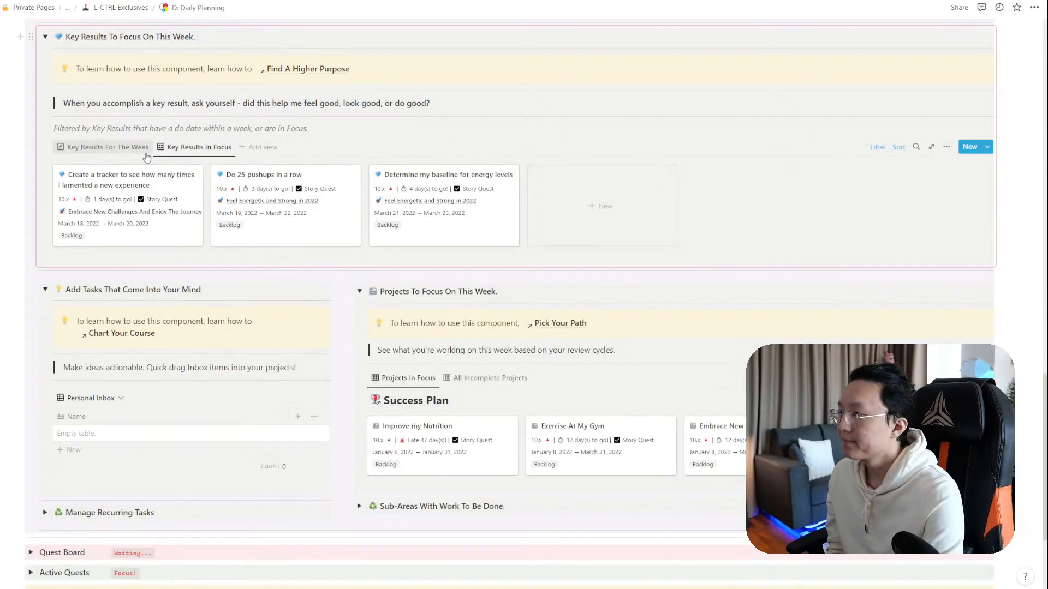
{"action": "left_click", "coordinate": [146, 154]}
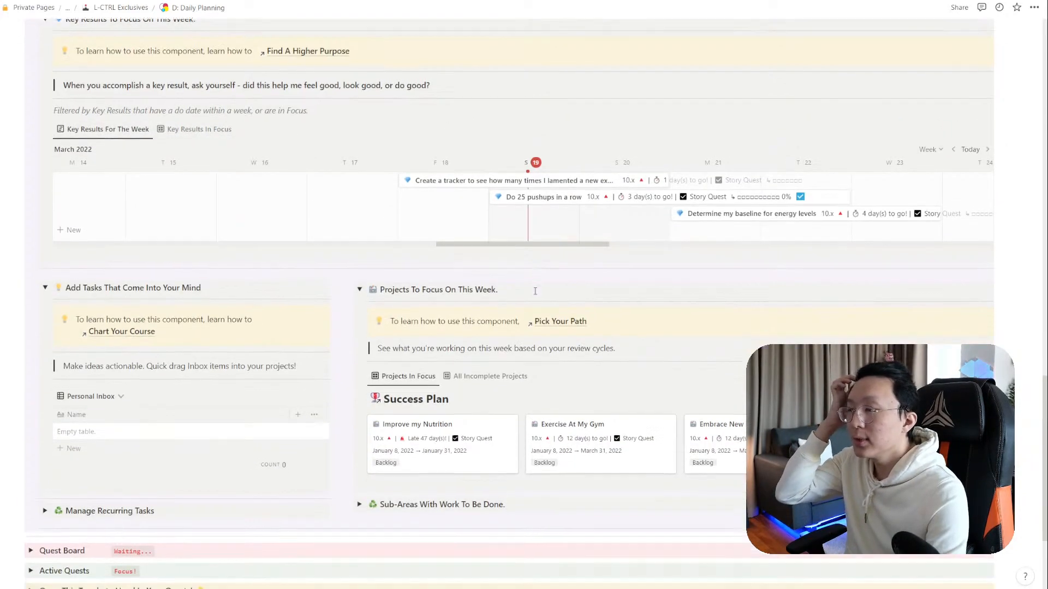
Open the All Incomplete Projects view under Projects To Focus On This Week and move it ahead of Projects In Focus
{"action": "scroll", "coordinate": [600, 284], "scroll_direction": "down", "scroll_amount": 1}
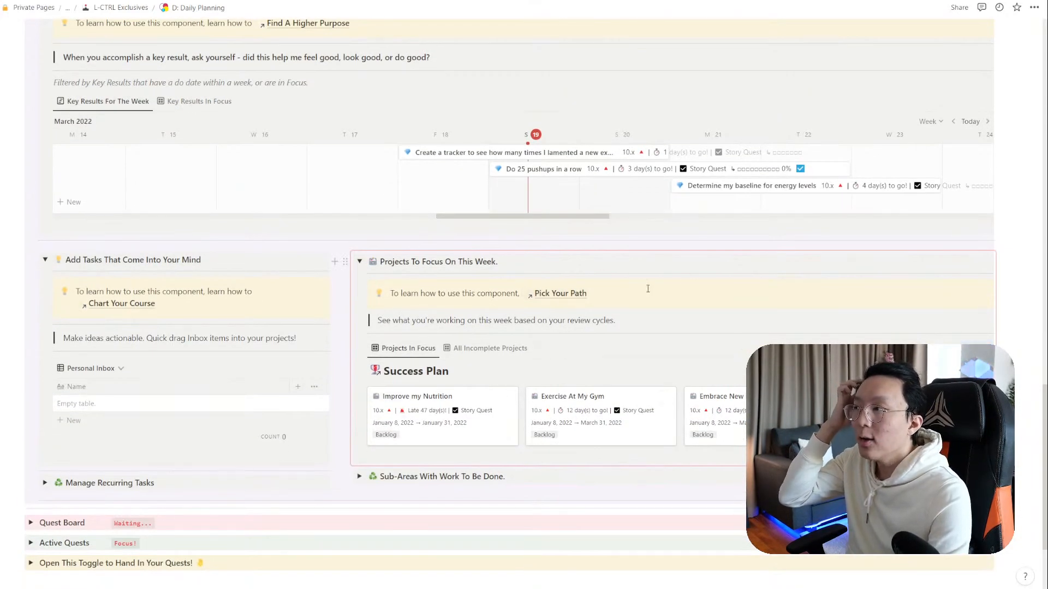
{"action": "scroll", "coordinate": [647, 289], "scroll_direction": "up", "scroll_amount": 2}
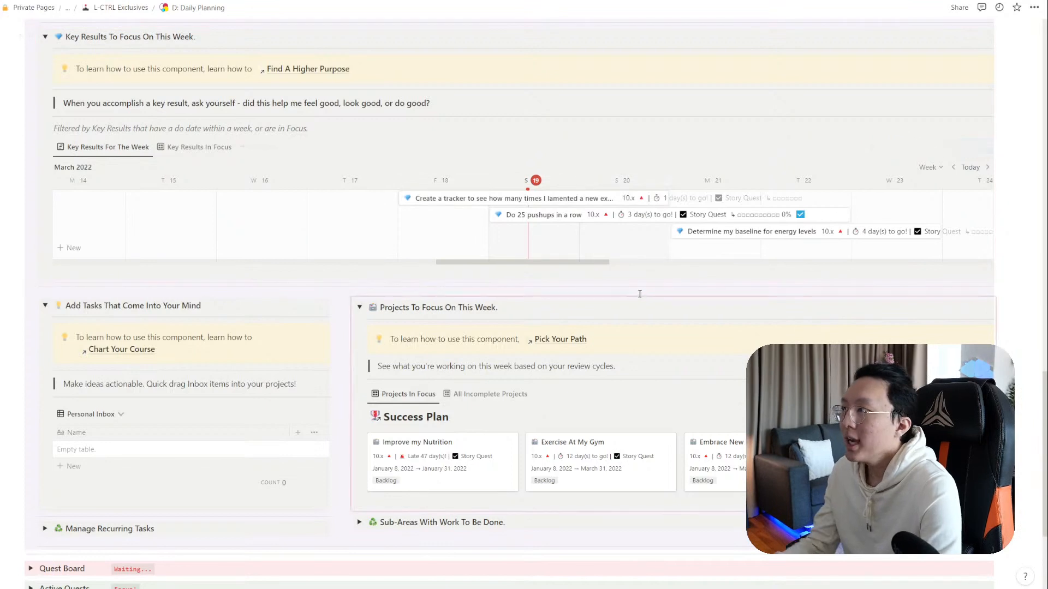
{"action": "scroll", "coordinate": [641, 292], "scroll_direction": "down", "scroll_amount": 2}
{"action": "scroll", "coordinate": [649, 291], "scroll_direction": "down", "scroll_amount": 2}
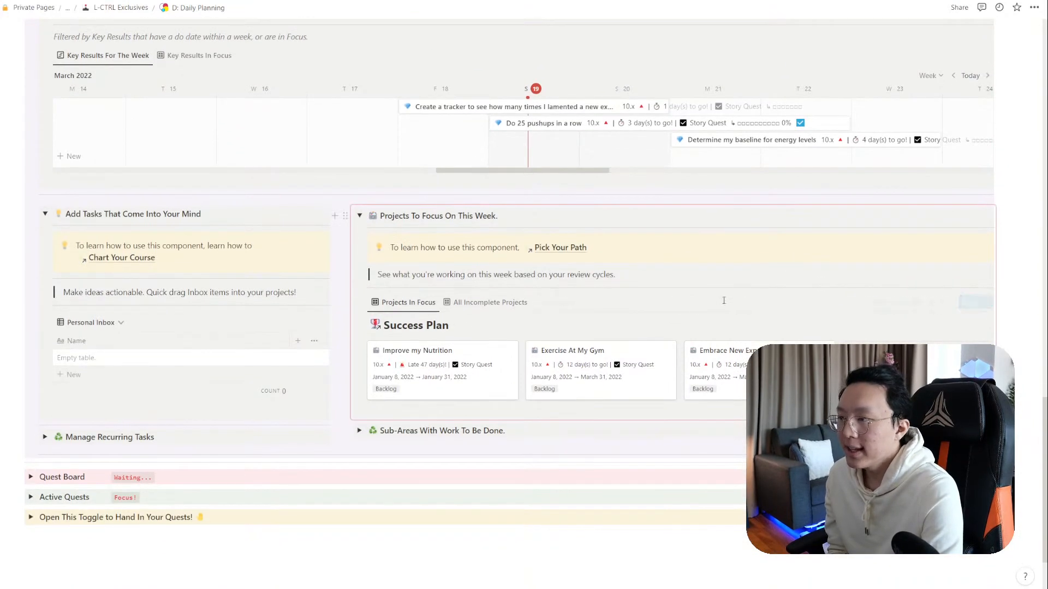
{"action": "left_click", "coordinate": [481, 310]}
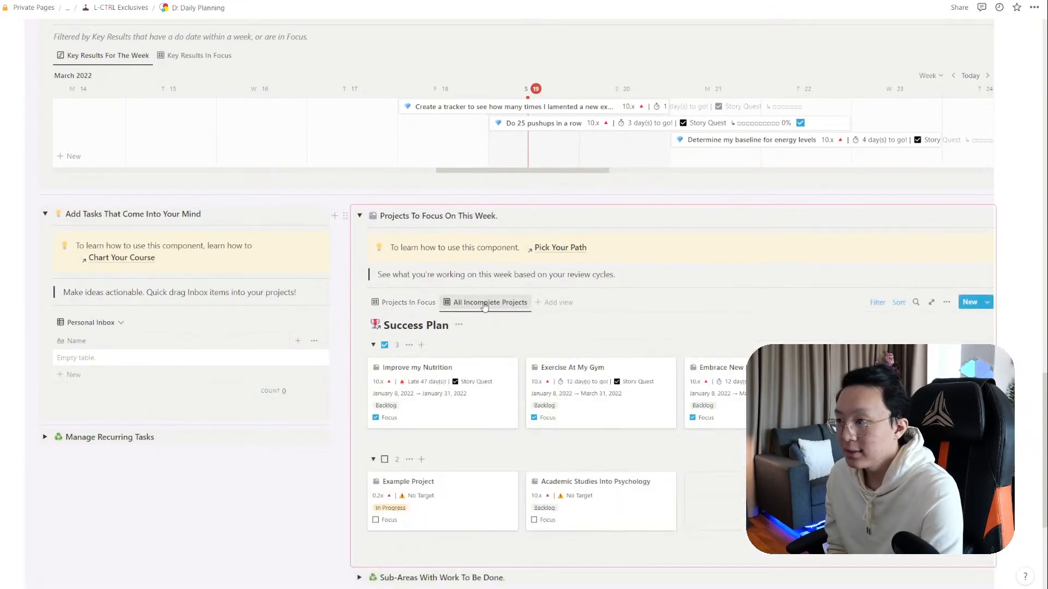
{"action": "left_click_drag", "start_coordinate": [482, 308], "coordinate": [404, 304]}
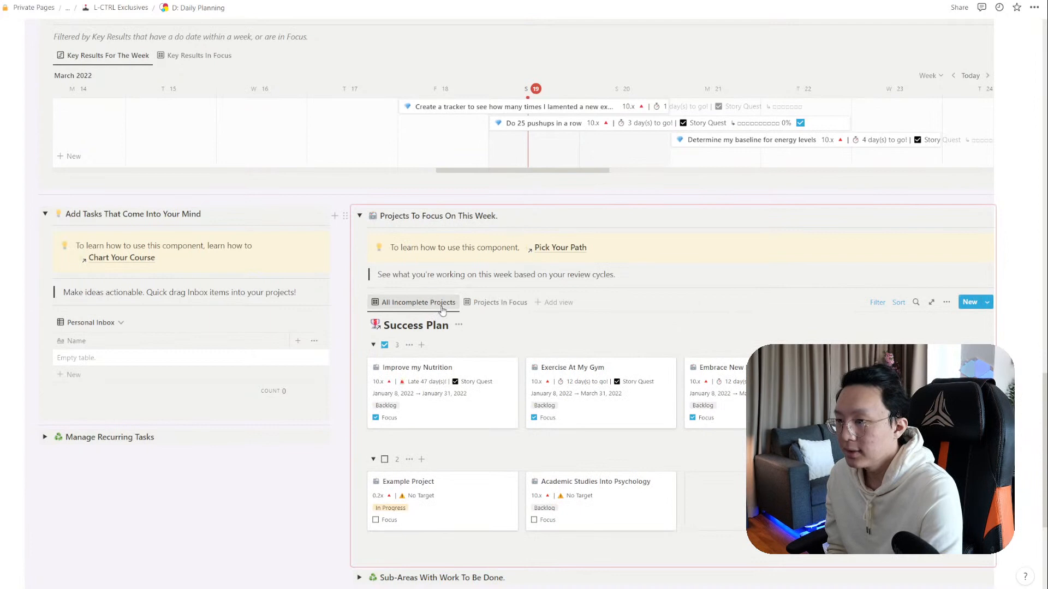
Group the All Incomplete Projects gallery by the Upstream (Sum) Focus property instead of Focus
{"action": "left_click", "coordinate": [948, 306]}
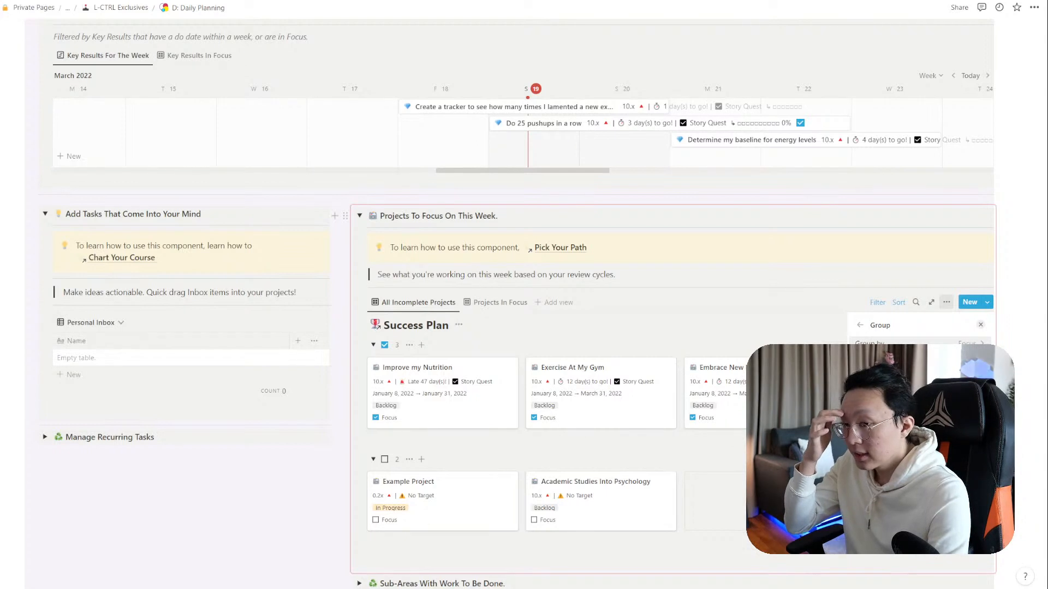
{"action": "type", "text": "upstream"}
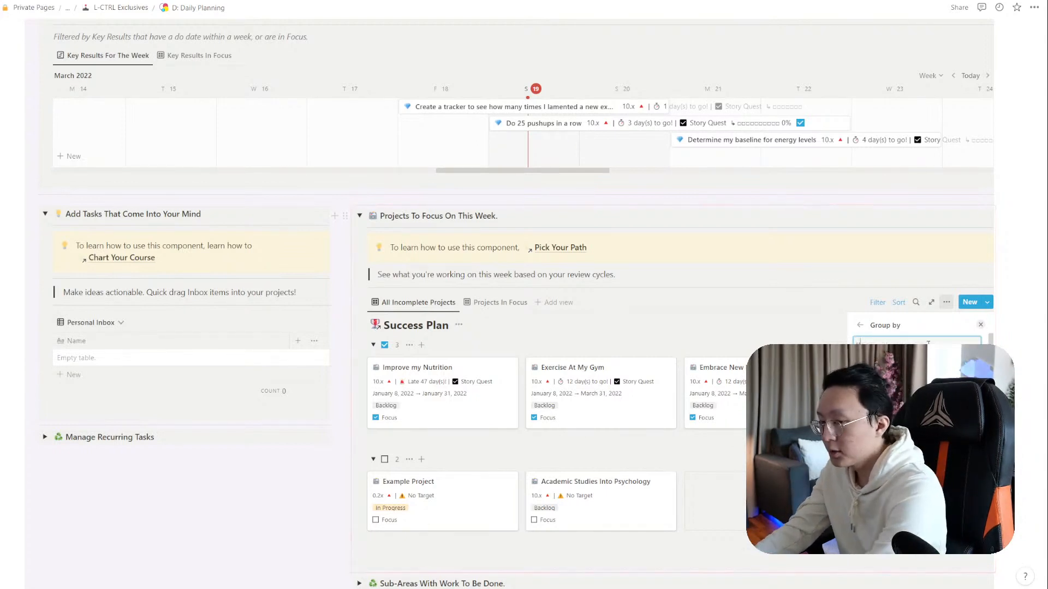
{"action": "left_click", "coordinate": [923, 367]}
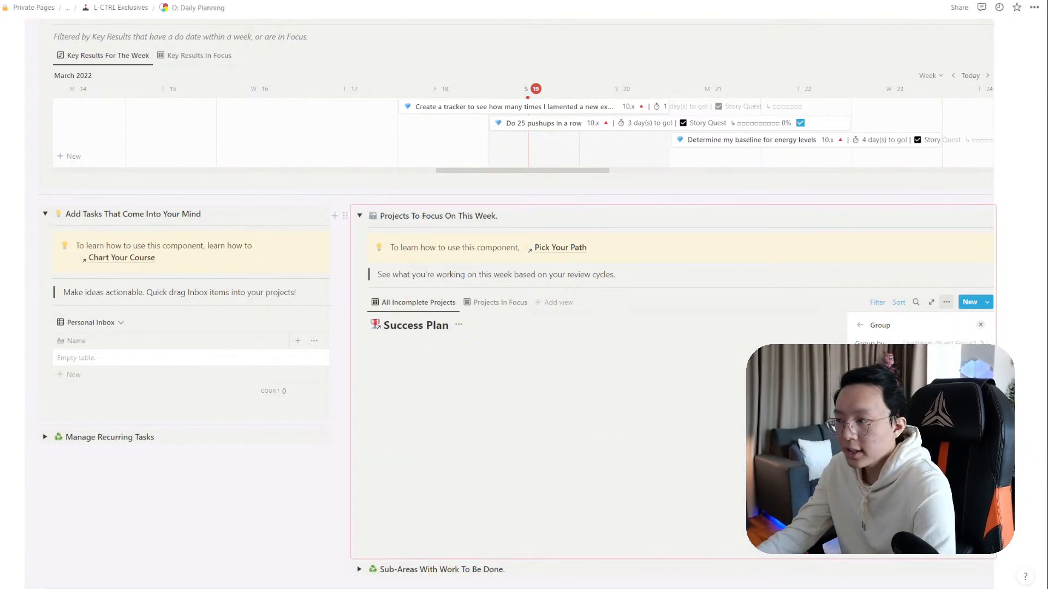
{"action": "left_click", "coordinate": [693, 334]}
{"action": "scroll", "coordinate": [800, 195], "scroll_direction": "up", "scroll_amount": 1}
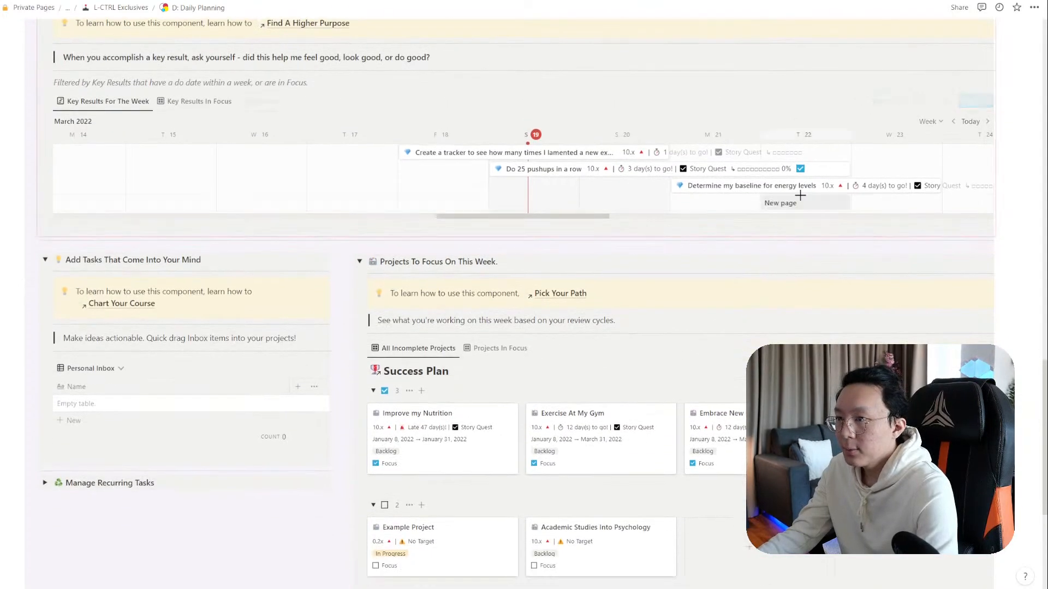
Clear and re-tick the Focus checkbox of Do 25 pushups in a row to test the project grouping, and collapse the unticked project group
{"action": "left_click", "coordinate": [800, 169]}
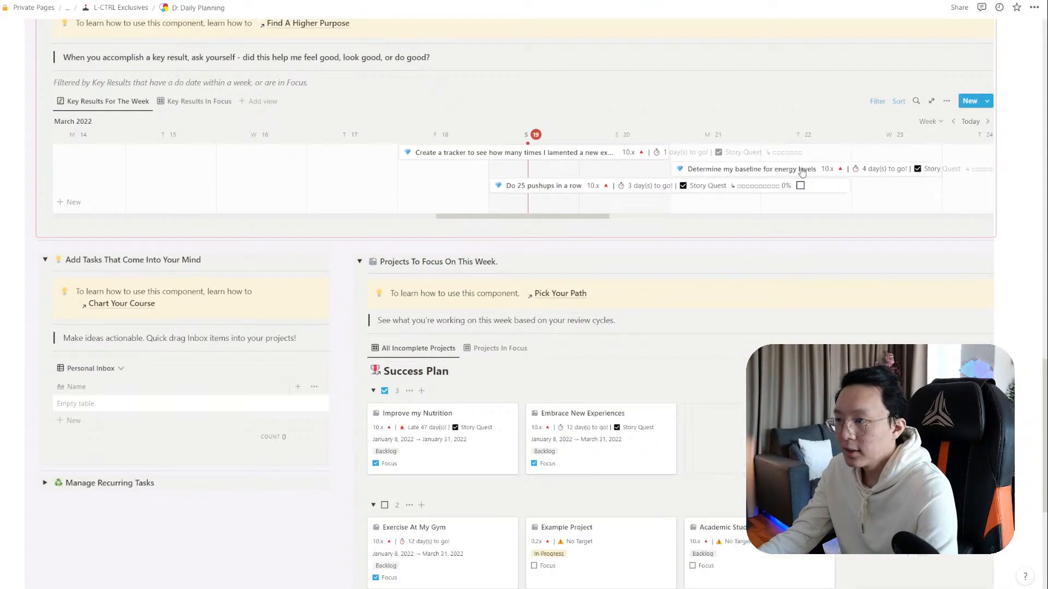
{"action": "scroll", "coordinate": [789, 215], "scroll_direction": "down", "scroll_amount": 1}
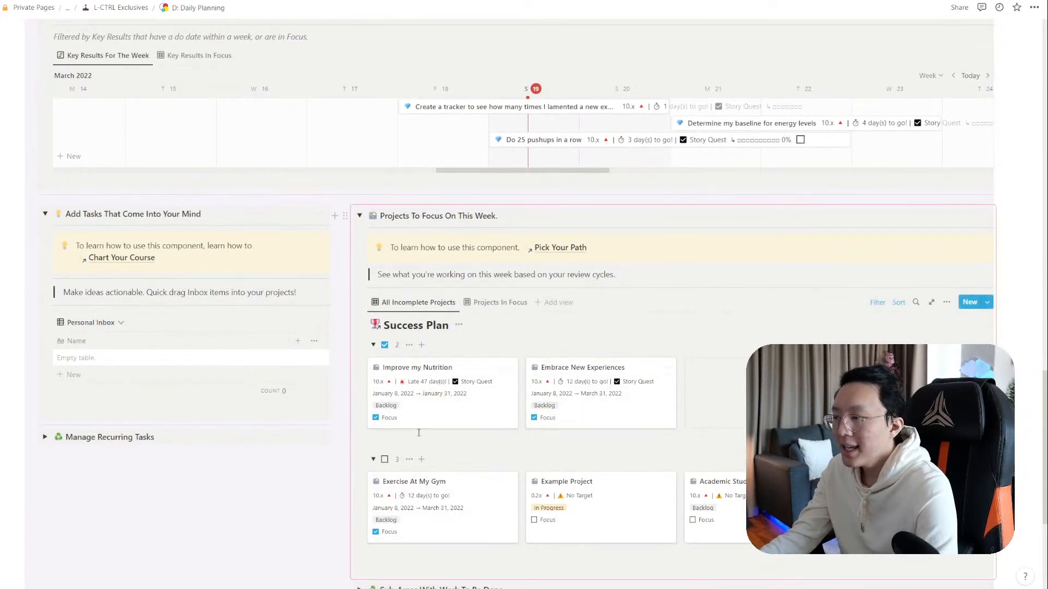
{"action": "left_click", "coordinate": [374, 460]}
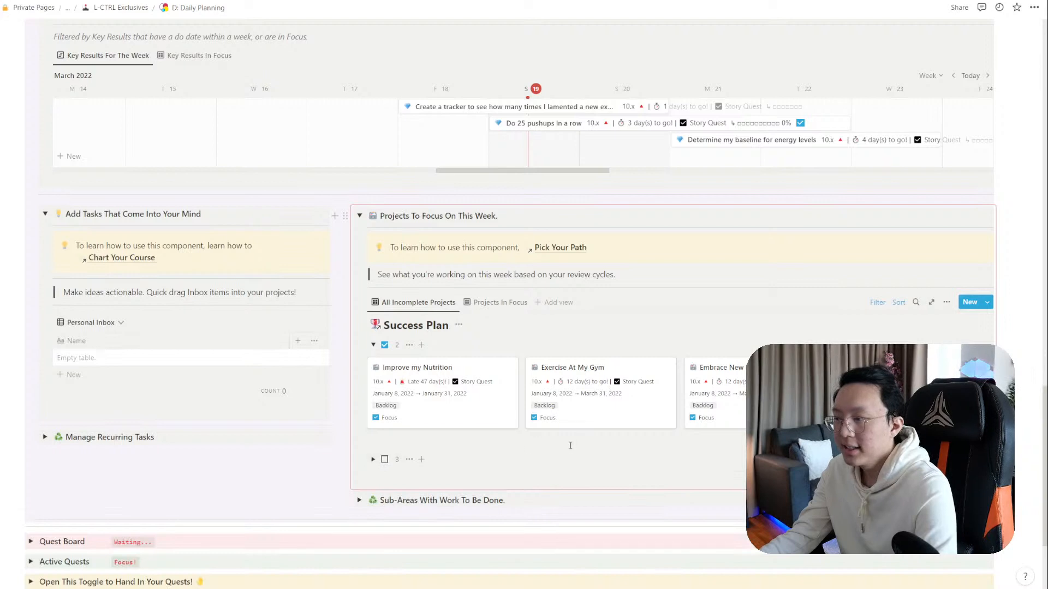
Rename the All Incomplete Projects view to Projects
{"action": "scroll", "coordinate": [545, 403], "scroll_direction": "up", "scroll_amount": 1}
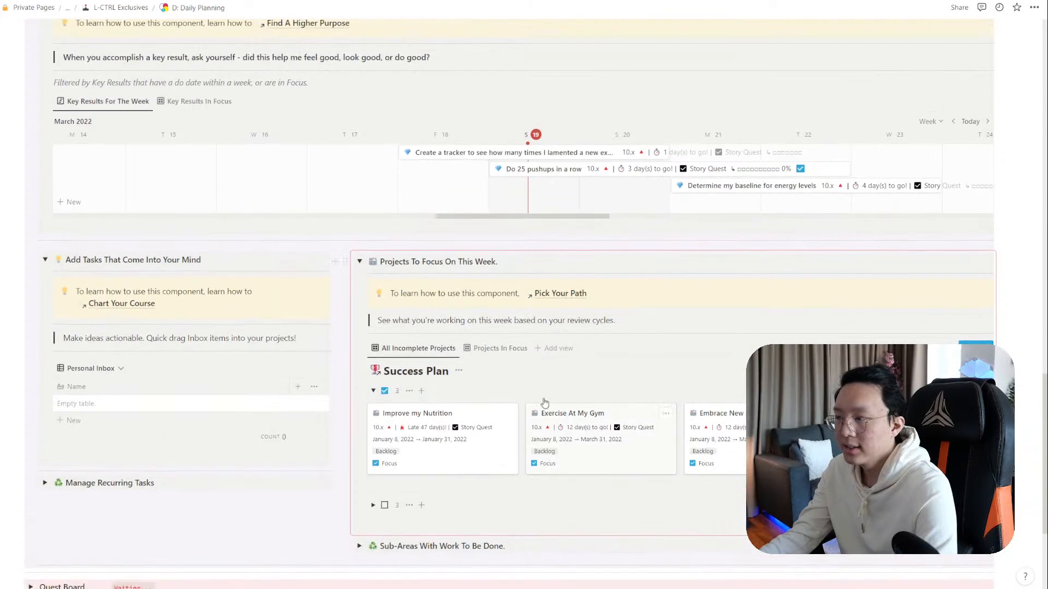
{"action": "left_click", "coordinate": [429, 352]}
{"action": "left_click", "coordinate": [423, 379]}
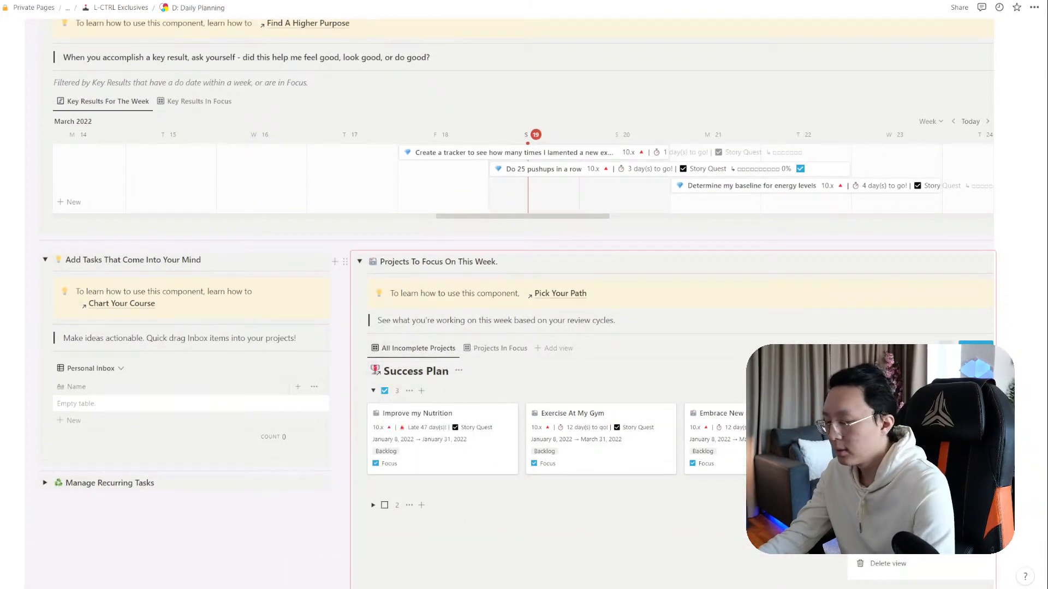
{"action": "type", "text": "Projects"}
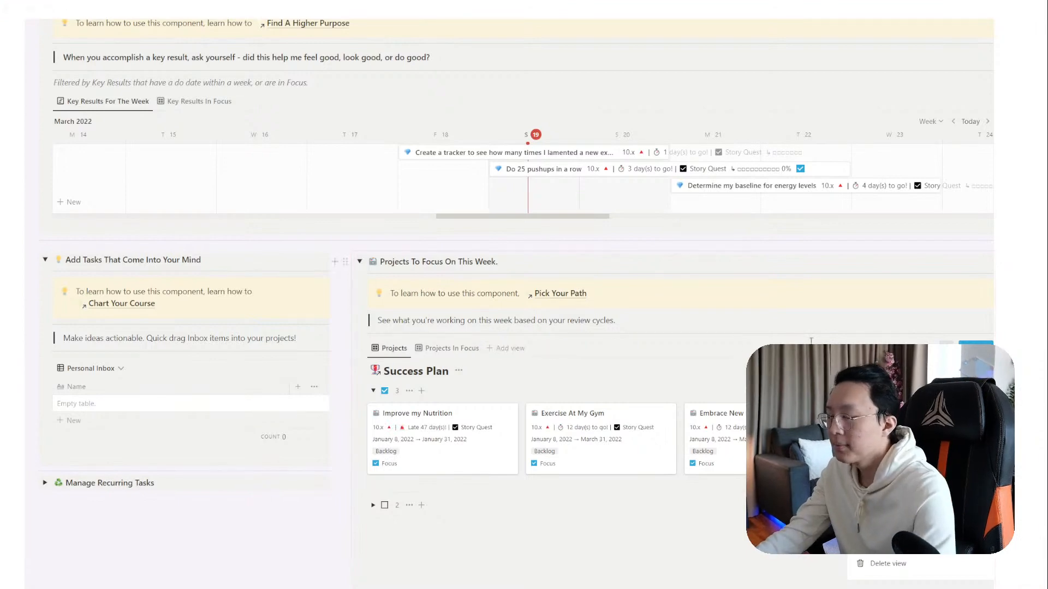
{"action": "left_click", "coordinate": [498, 362]}
Delete the Projects In Focus view from the Projects To Focus On This Week section
{"action": "left_click", "coordinate": [461, 353]}
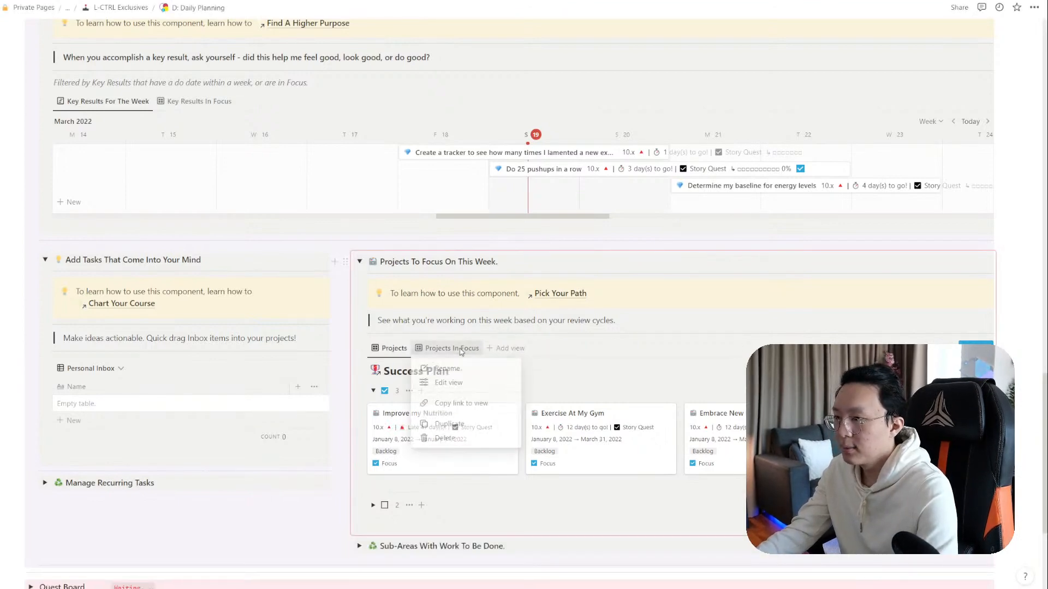
{"action": "left_click", "coordinate": [463, 441]}
{"action": "left_click", "coordinate": [498, 309]}
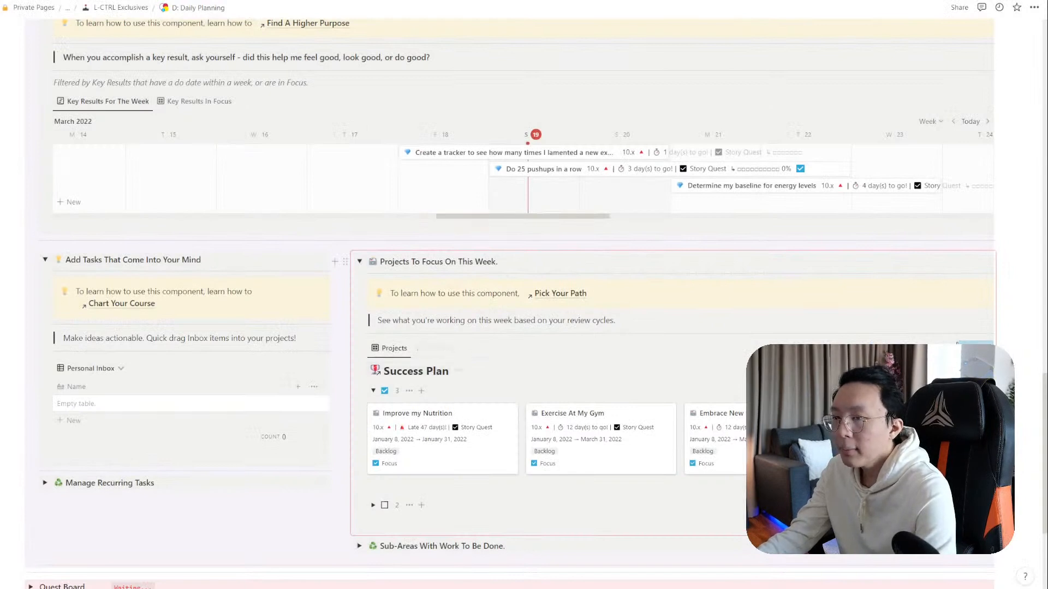
Hide the database title of the Projects view and clear the Focus checkbox of Do 25 pushups in a row in the timeline
{"action": "left_click", "coordinate": [946, 348]}
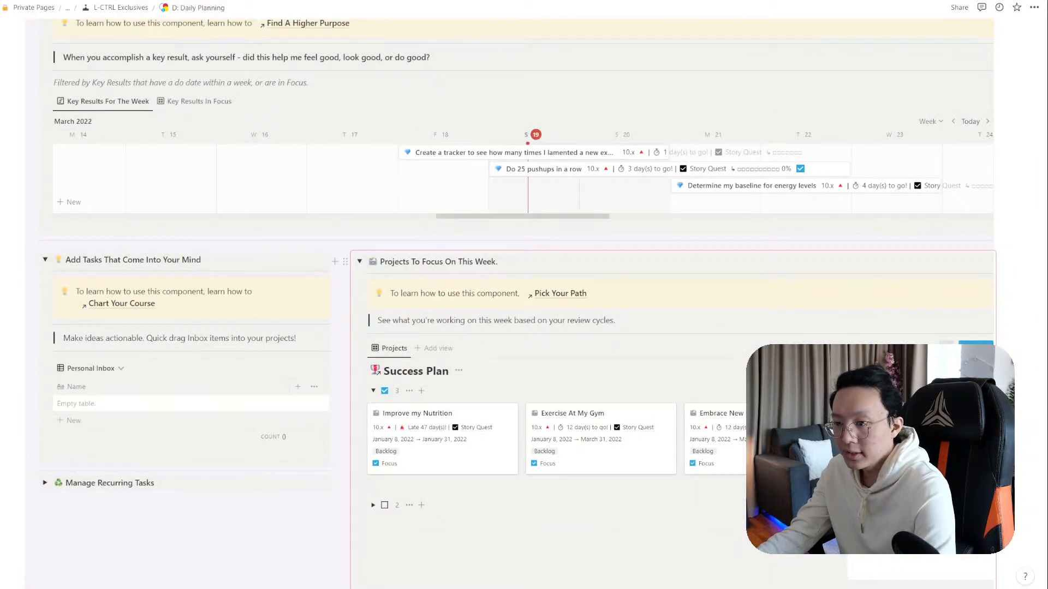
{"action": "left_click", "coordinate": [976, 456]}
{"action": "left_click", "coordinate": [689, 336]}
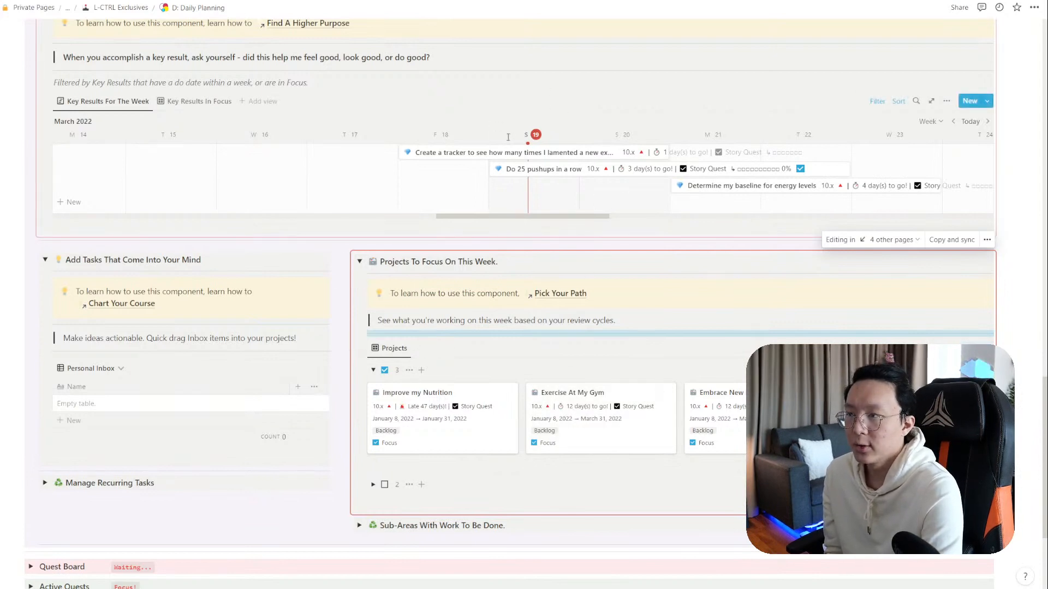
{"action": "left_click", "coordinate": [800, 169]}
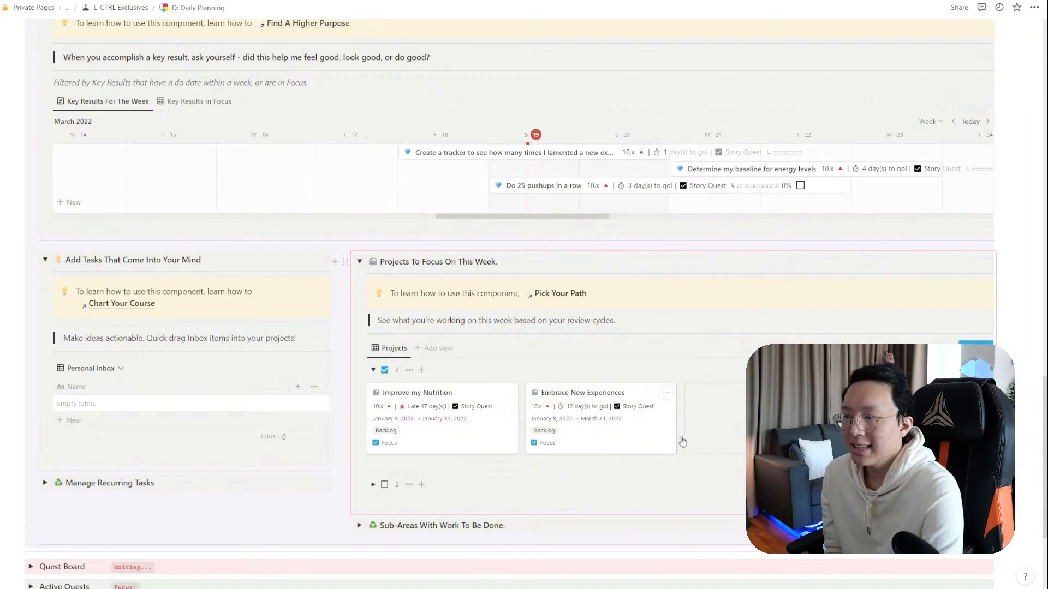
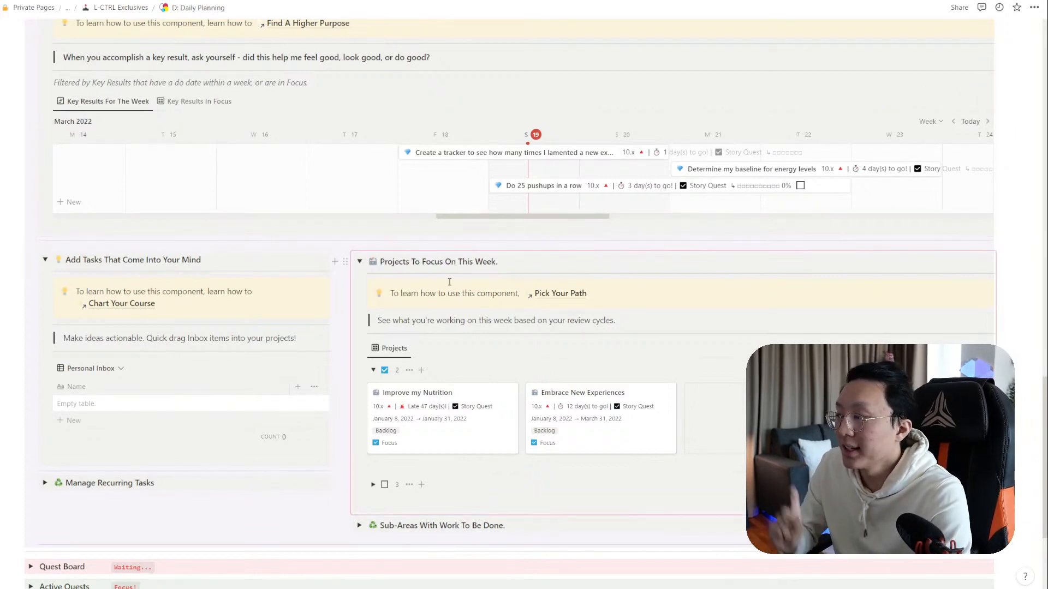
Expand the Manage Recurring Tasks toggle beneath the Personal Inbox table
{"action": "scroll", "coordinate": [226, 291], "scroll_direction": "down", "scroll_amount": 1}
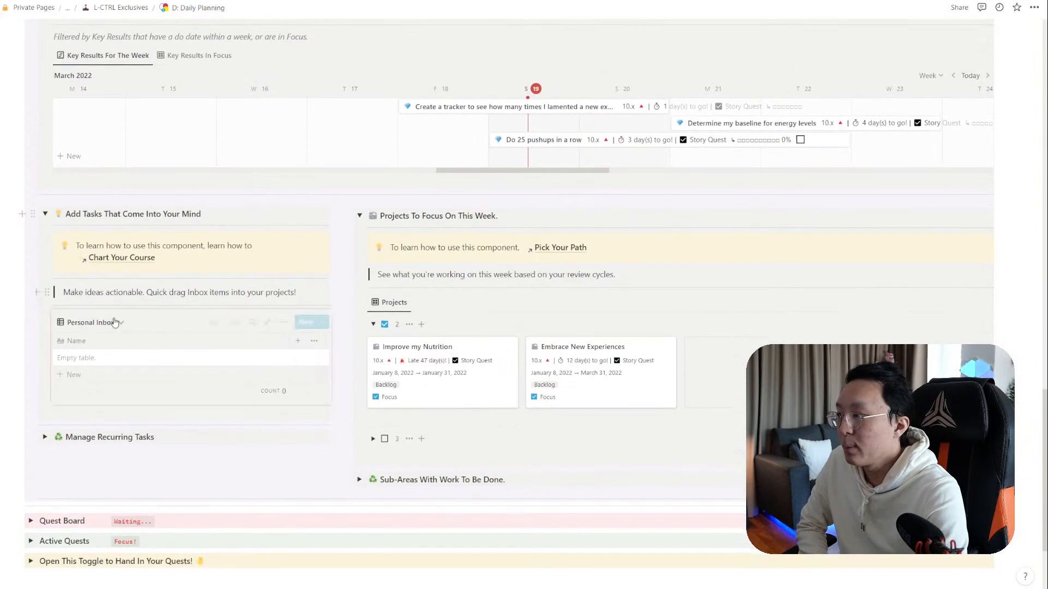
{"action": "left_click", "coordinate": [45, 437]}
{"action": "scroll", "coordinate": [125, 306], "scroll_direction": "down", "scroll_amount": 2}
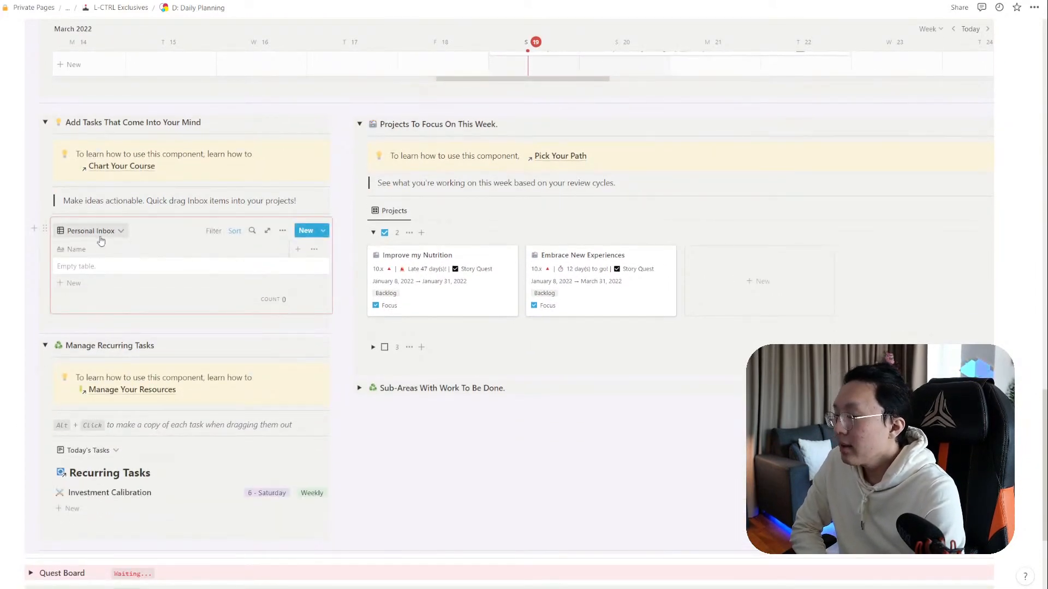
{"action": "left_click", "coordinate": [41, 227]}
{"action": "left_click", "coordinate": [207, 231]}
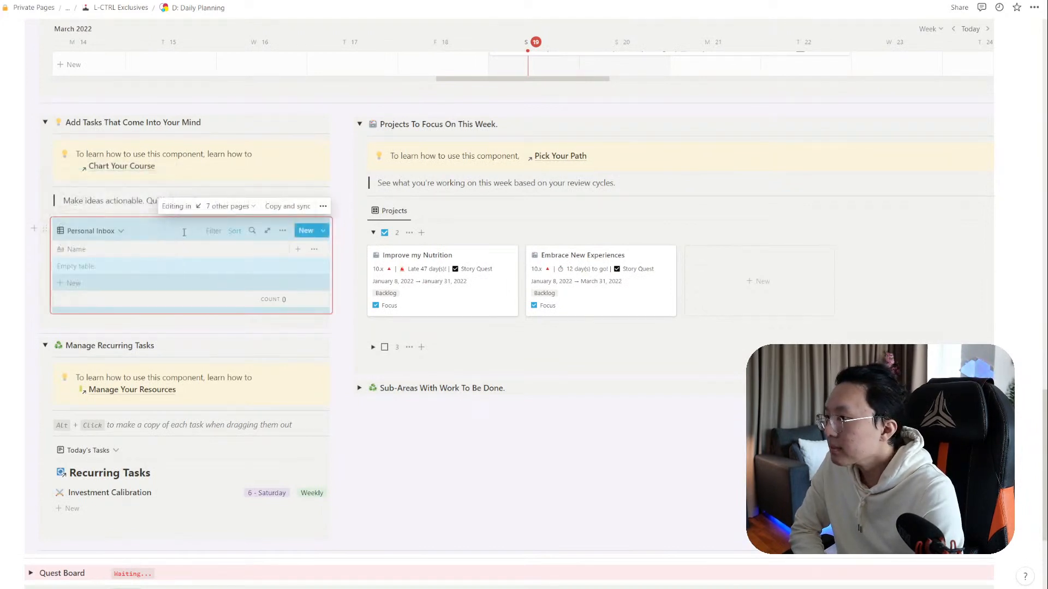
{"action": "left_click", "coordinate": [167, 230]}
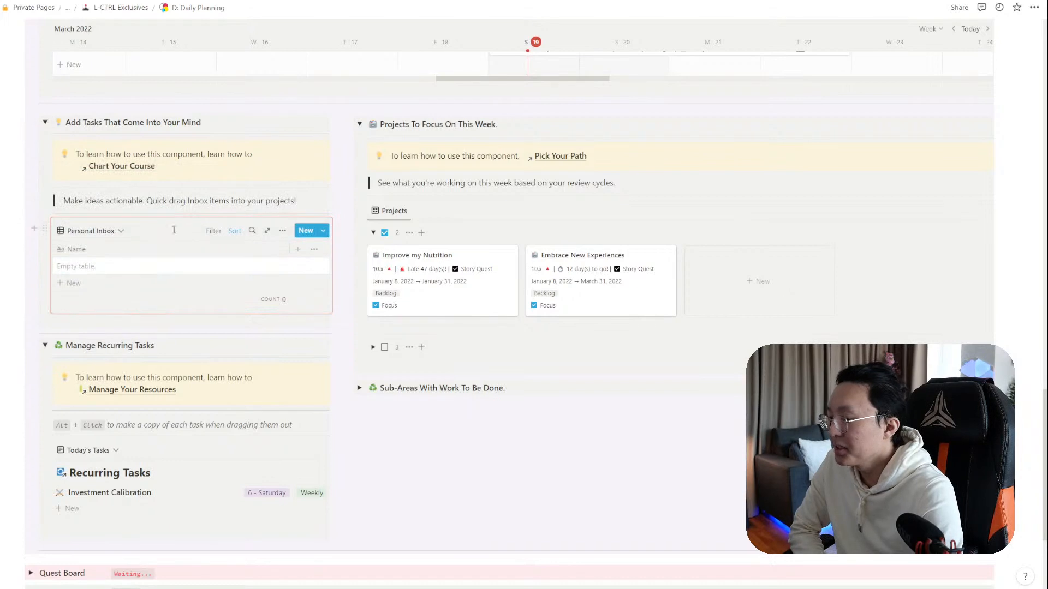
Add a table view to the Personal Inbox database block and set its source to Recurring Tasks
{"action": "left_click", "coordinate": [90, 231]}
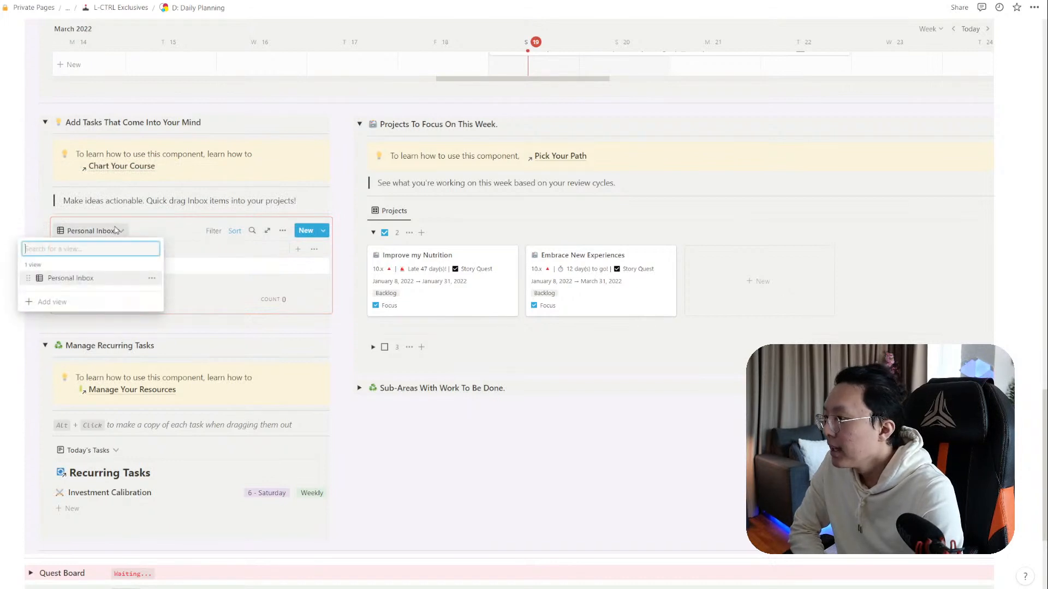
{"action": "left_click", "coordinate": [98, 304]}
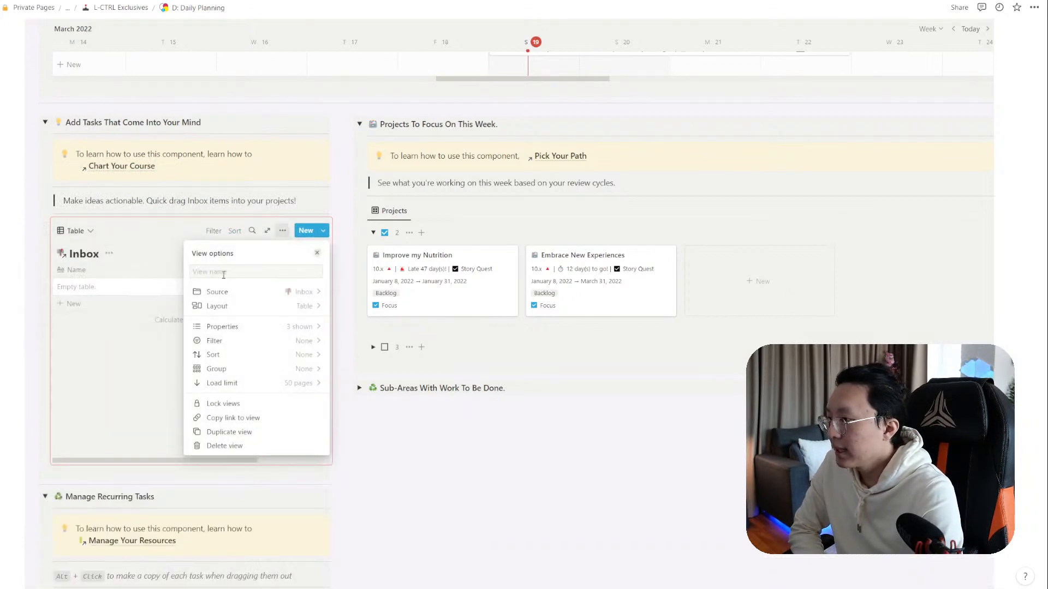
{"action": "left_click", "coordinate": [245, 292]}
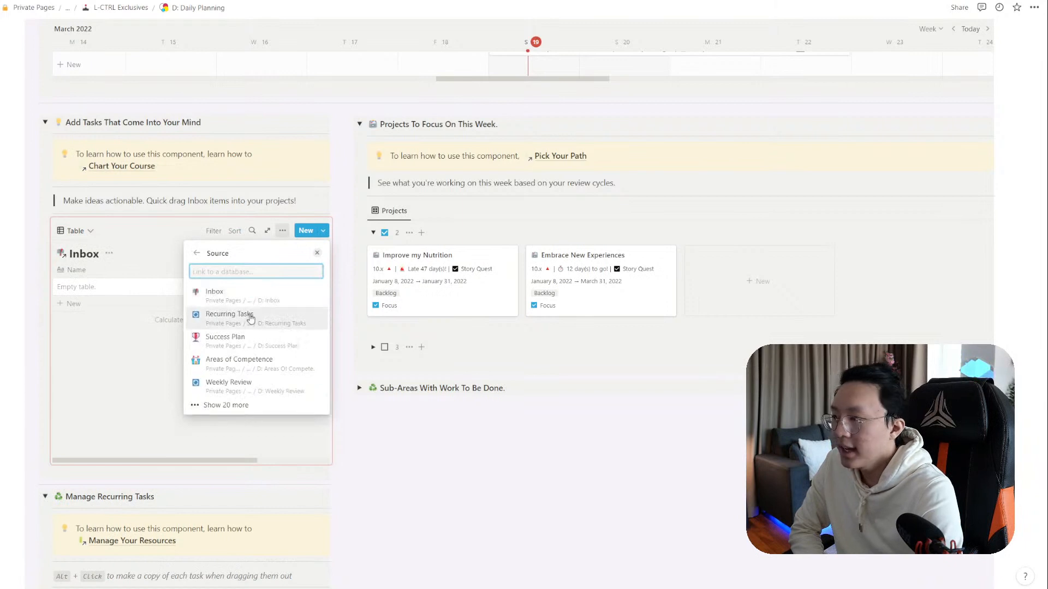
{"action": "left_click", "coordinate": [250, 316]}
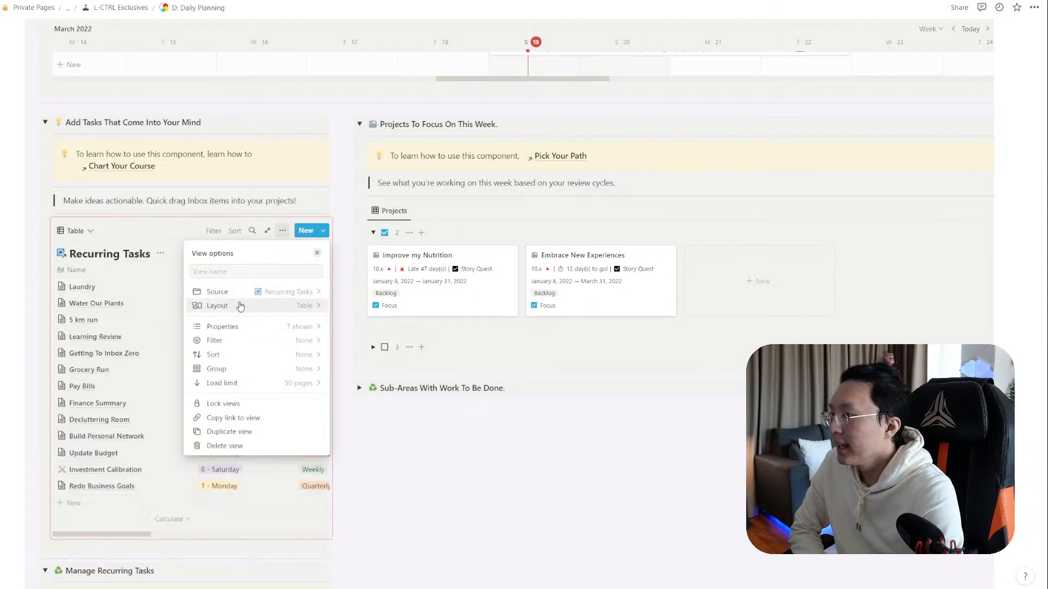
Show the sort and filter rules of the Today's Tasks view under Manage Recurring Tasks
{"action": "left_click", "coordinate": [158, 286]}
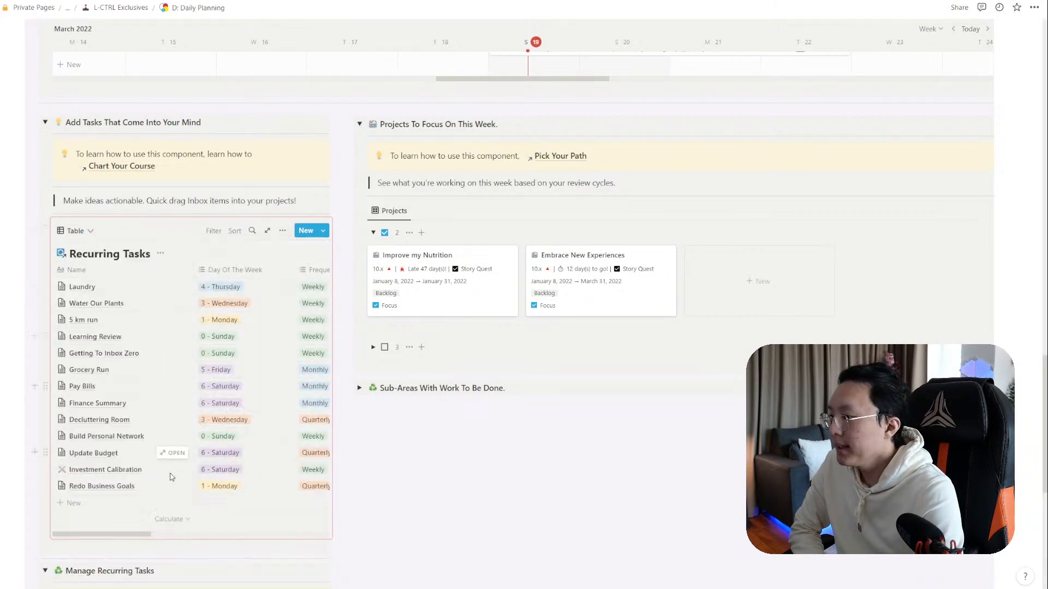
{"action": "scroll", "coordinate": [142, 480], "scroll_direction": "down", "scroll_amount": 3}
{"action": "scroll", "coordinate": [164, 481], "scroll_direction": "down", "scroll_amount": 2}
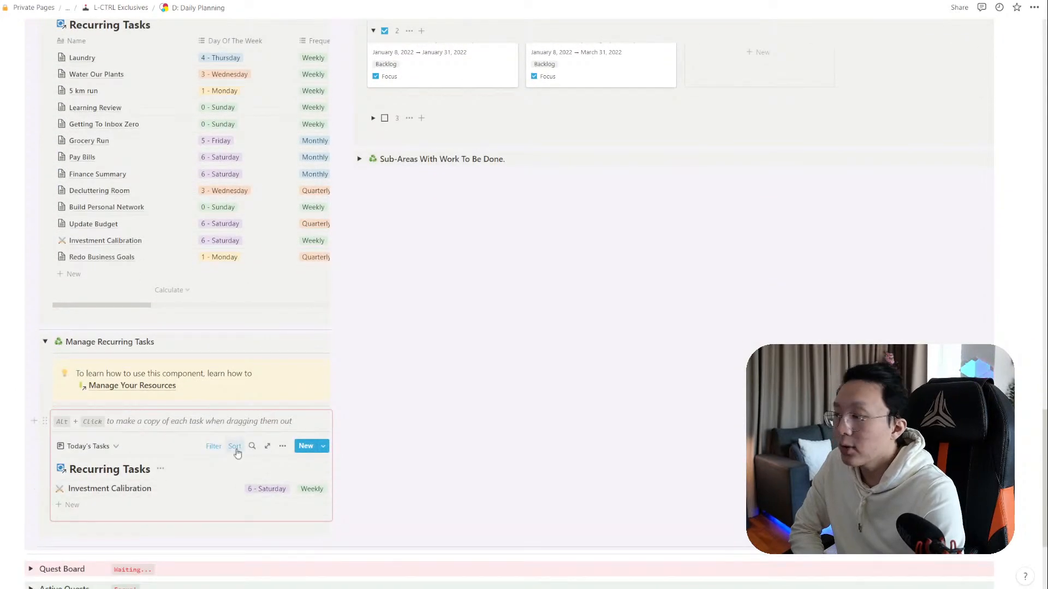
{"action": "left_click", "coordinate": [235, 447]}
{"action": "left_click", "coordinate": [236, 447]}
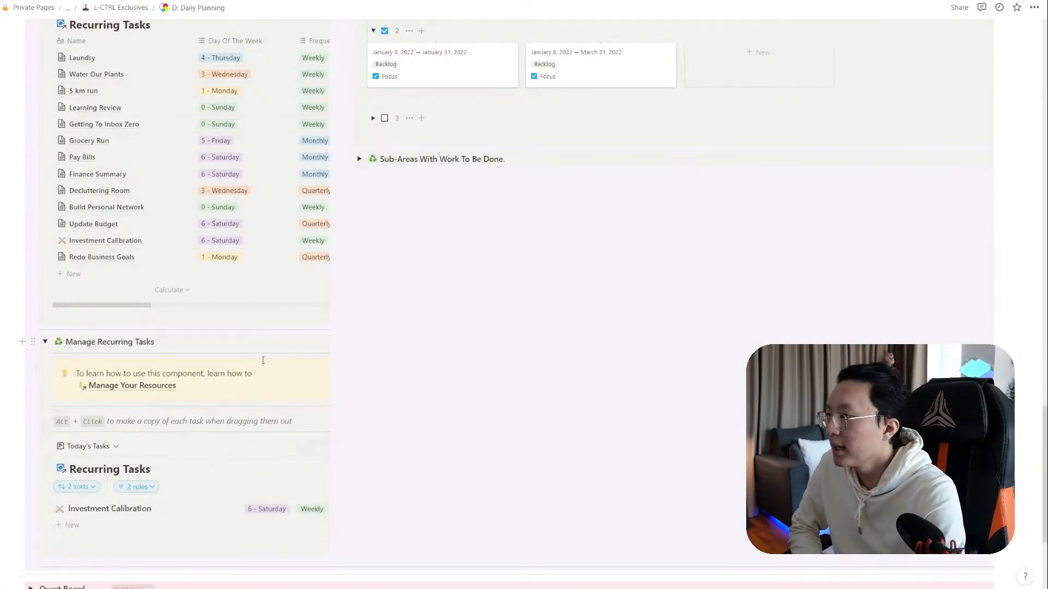
{"action": "scroll", "coordinate": [260, 238], "scroll_direction": "up", "scroll_amount": 2}
{"action": "left_click", "coordinate": [282, 94]}
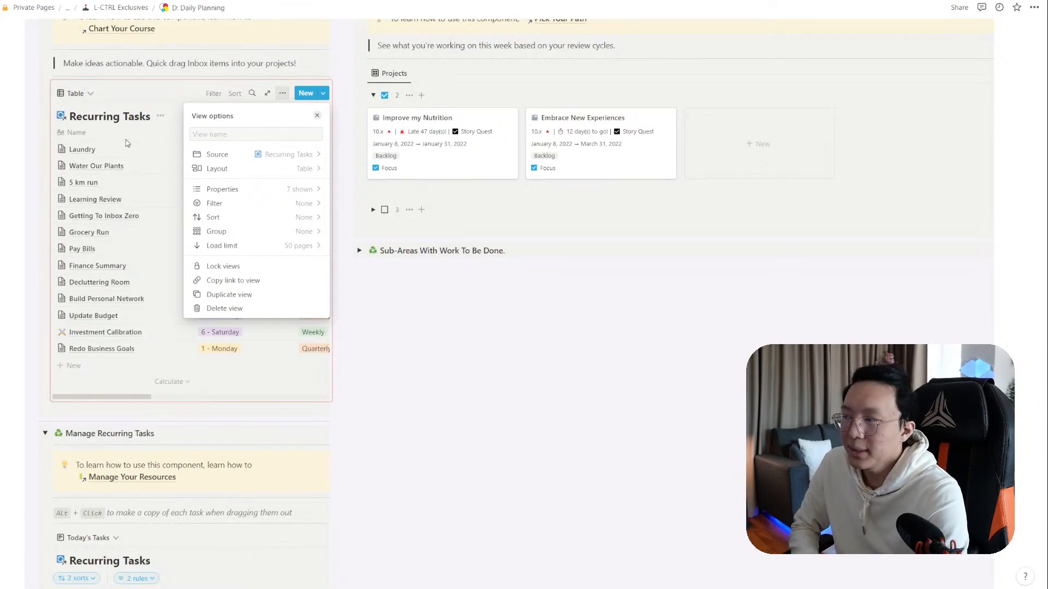
{"action": "left_click", "coordinate": [214, 204]}
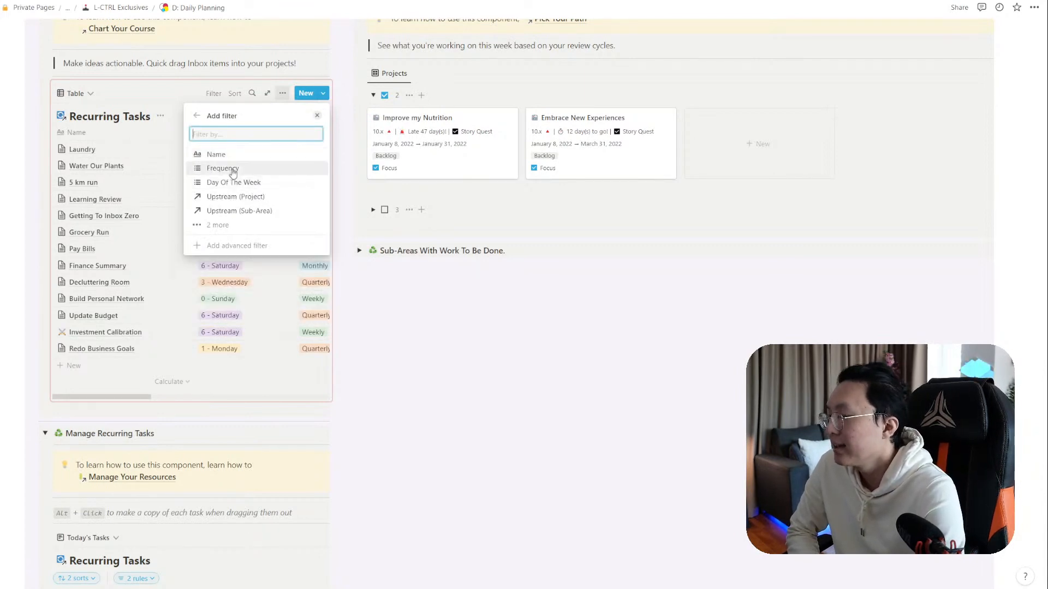
{"action": "left_click", "coordinate": [233, 225]}
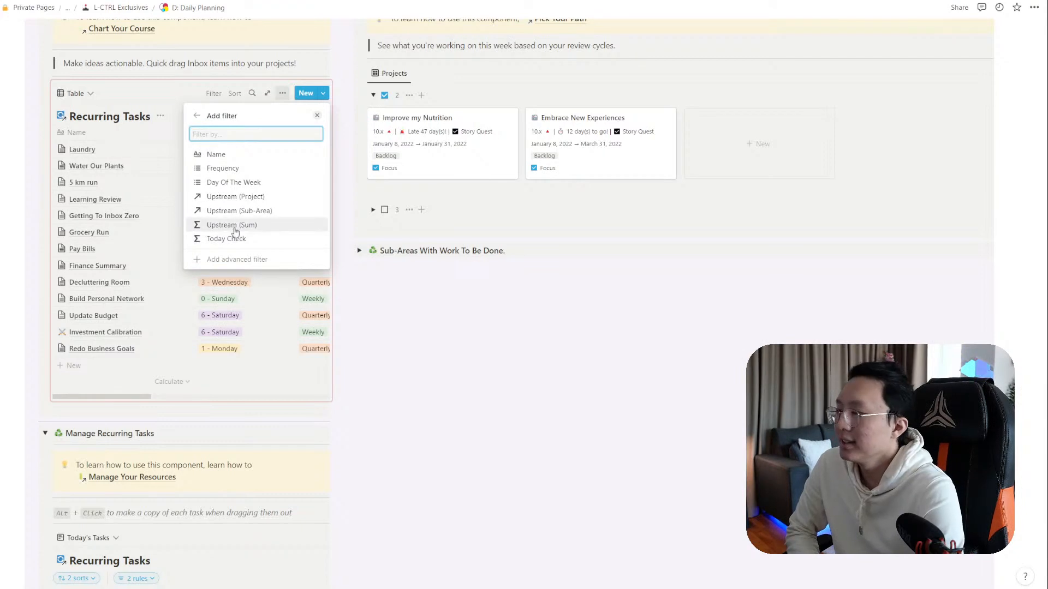
{"action": "left_click", "coordinate": [184, 518]}
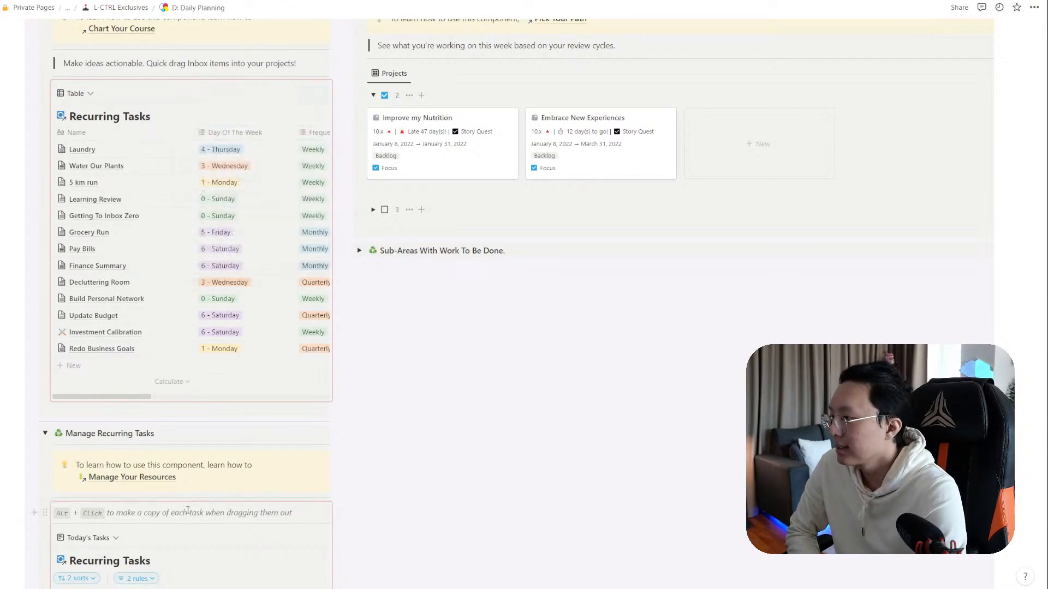
Examine the filter rules of the Today's Tasks view under Manage Recurring Tasks
{"action": "scroll", "coordinate": [151, 551], "scroll_direction": "down", "scroll_amount": 1}
{"action": "left_click", "coordinate": [151, 535]}
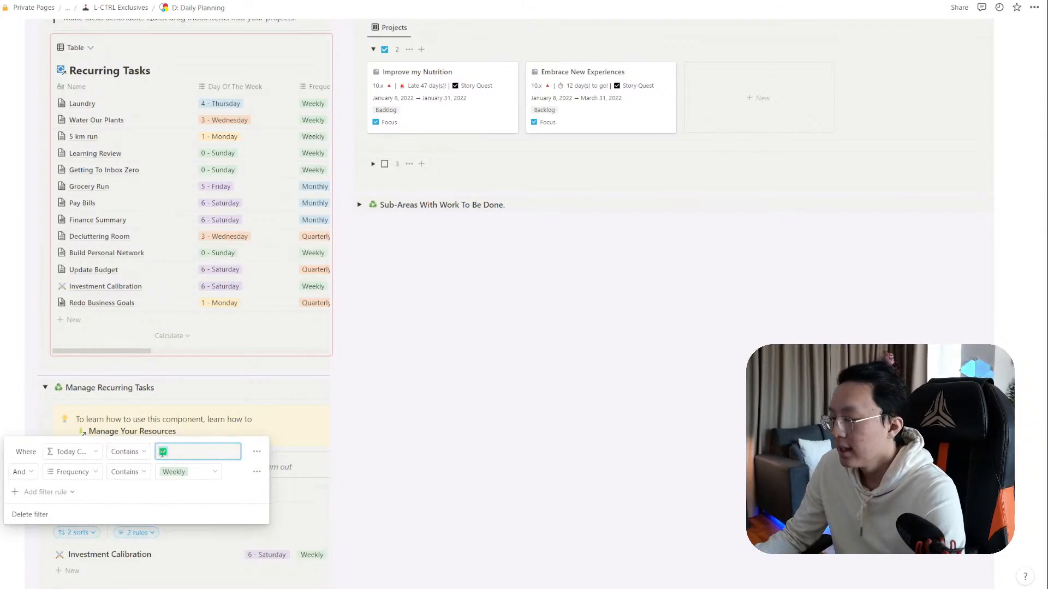
{"action": "left_click", "coordinate": [251, 234]}
{"action": "scroll", "coordinate": [269, 95], "scroll_direction": "up", "scroll_amount": 1}
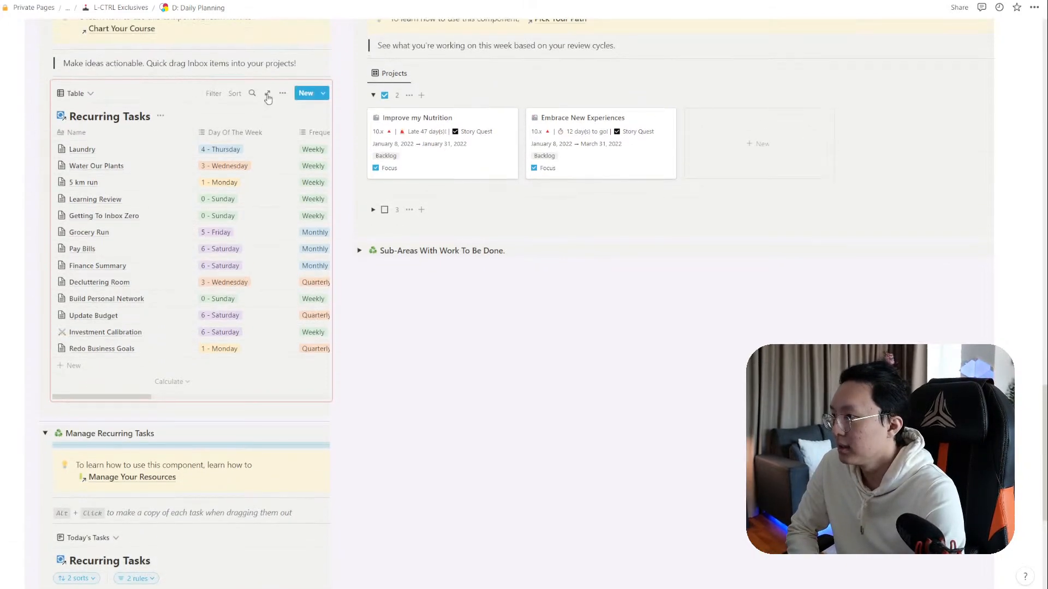
Filter the new Recurring Tasks table view so that Today Check contains ✅
{"action": "left_click", "coordinate": [283, 98]}
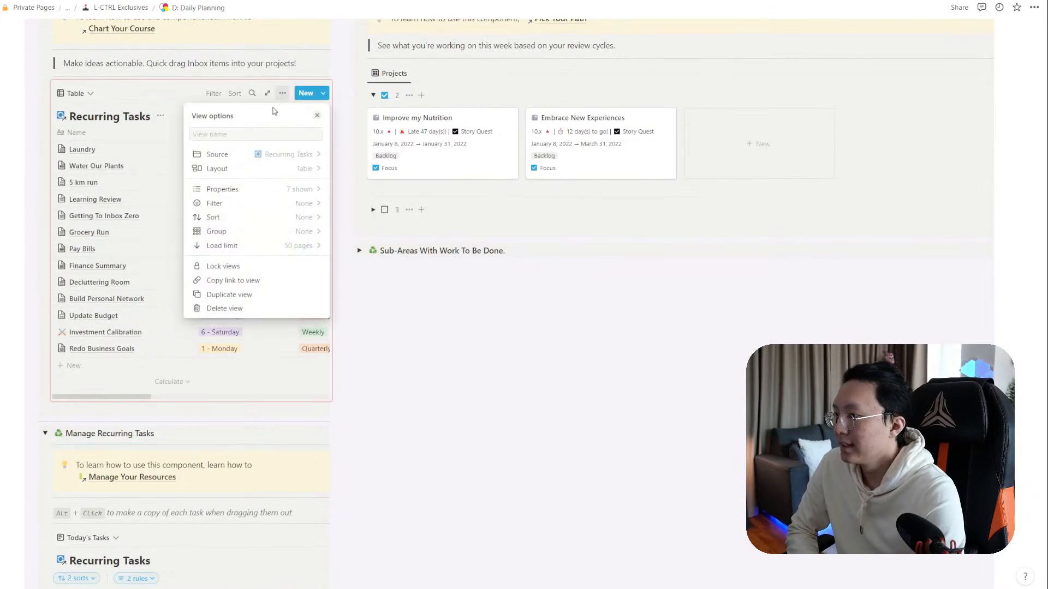
{"action": "left_click", "coordinate": [242, 205]}
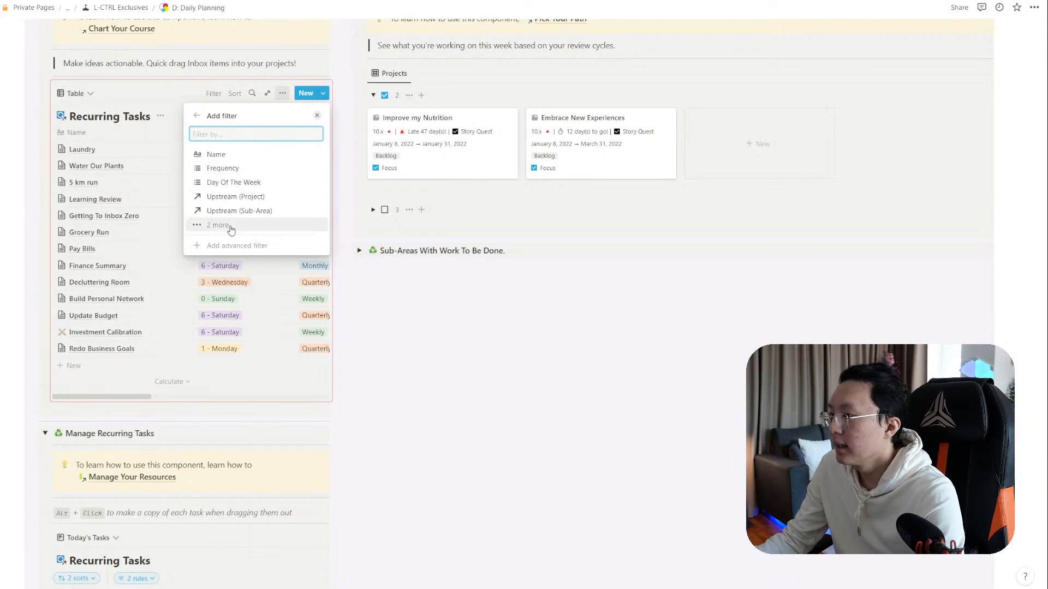
{"action": "left_click", "coordinate": [231, 229]}
{"action": "left_click", "coordinate": [241, 236]}
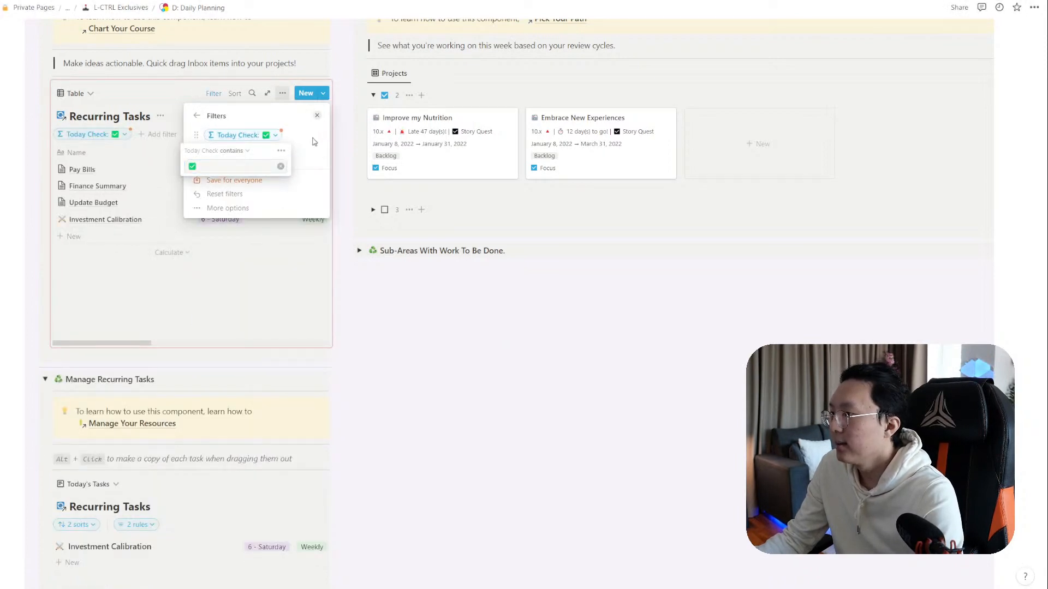
{"action": "left_click", "coordinate": [243, 238]}
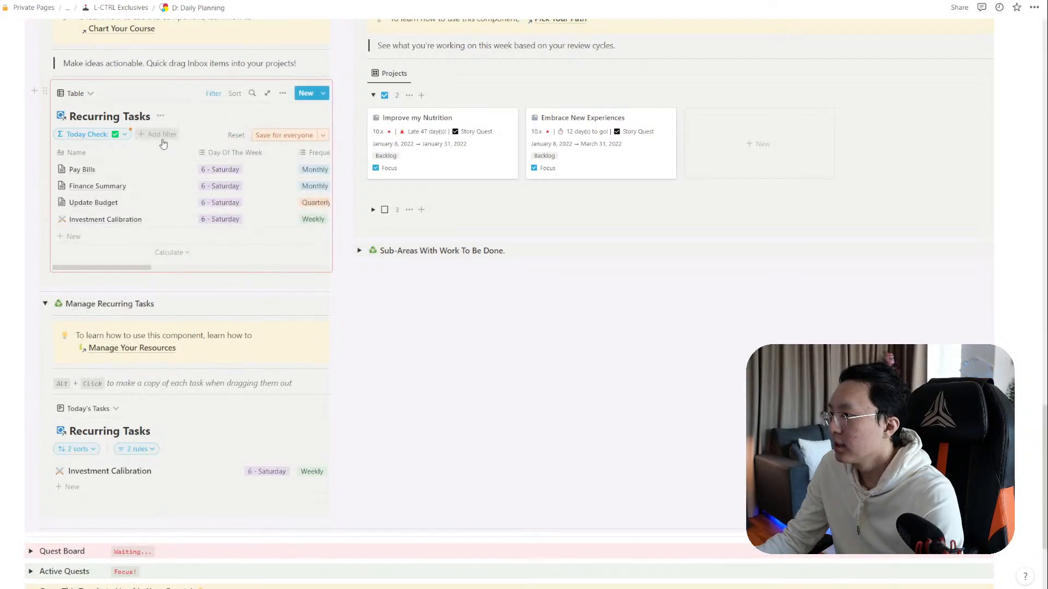
{"action": "left_click", "coordinate": [125, 138]}
{"action": "left_click", "coordinate": [155, 136]}
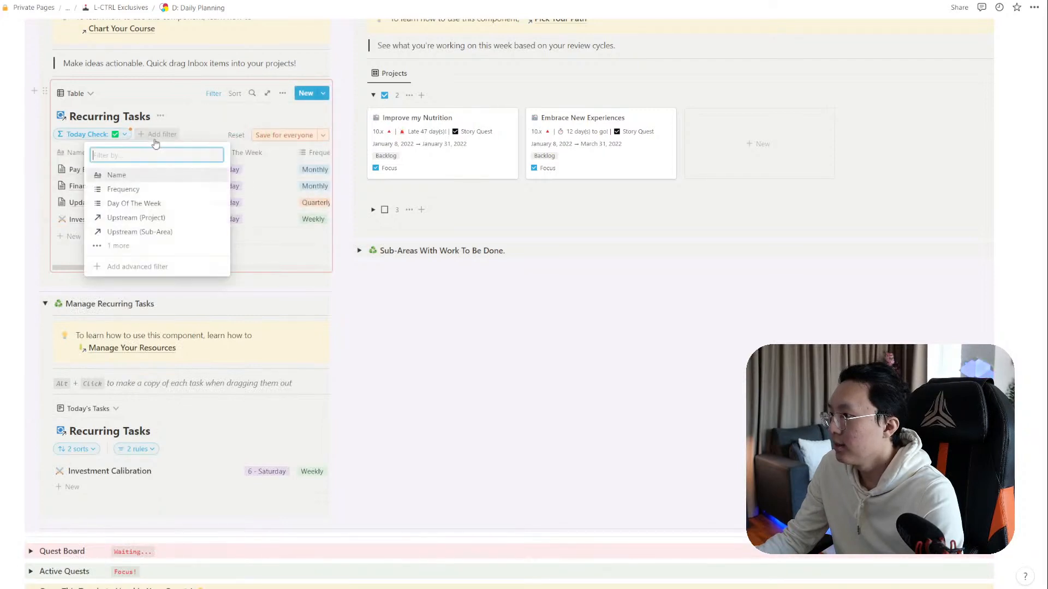
{"action": "left_click", "coordinate": [164, 203]}
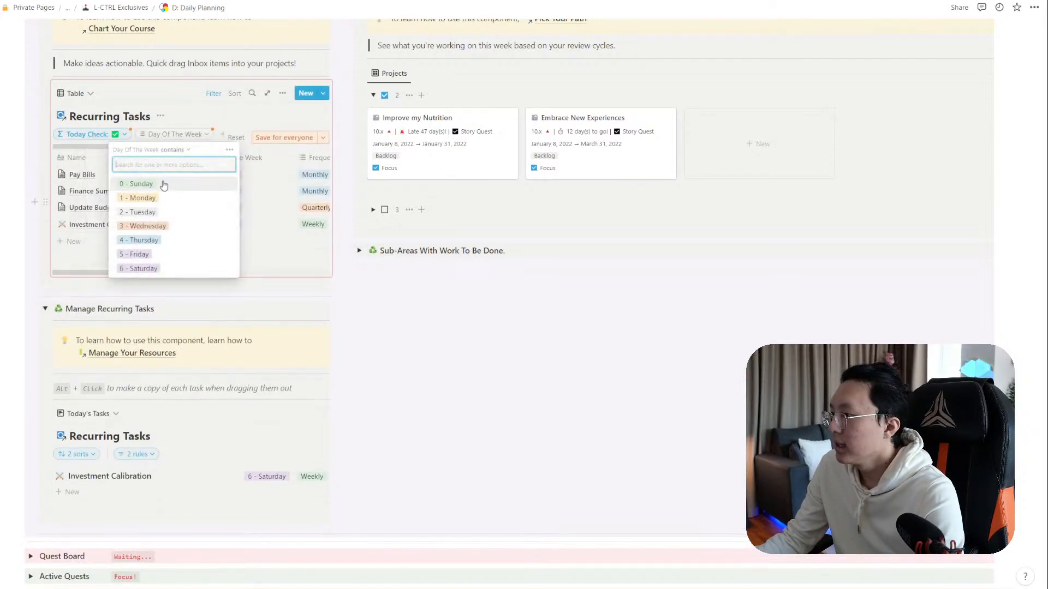
{"action": "left_click", "coordinate": [213, 137]}
{"action": "left_click", "coordinate": [205, 135]}
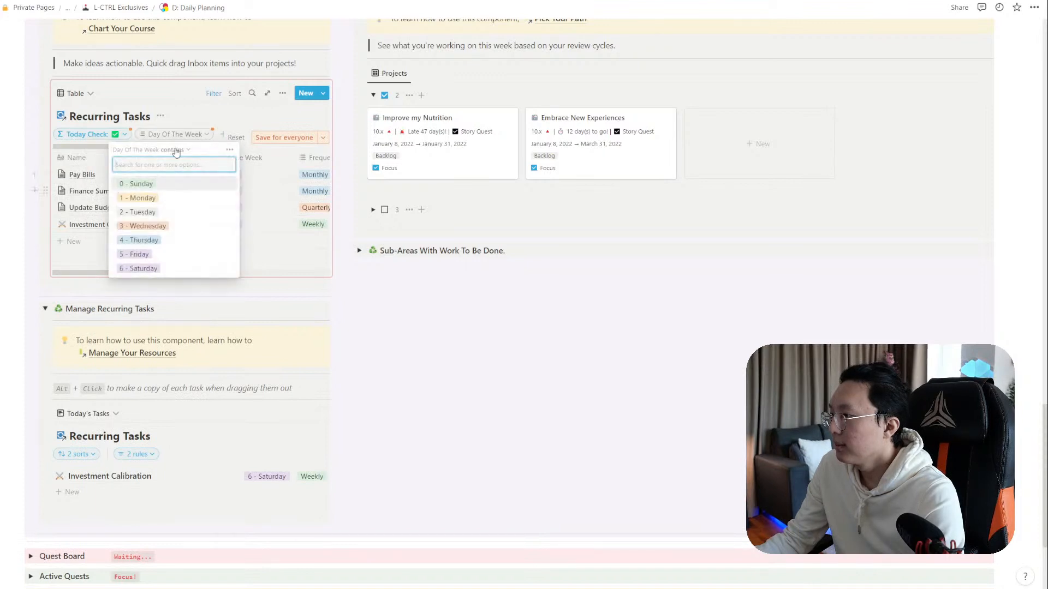
{"action": "left_click", "coordinate": [202, 137]}
{"action": "right_click", "coordinate": [194, 135]}
{"action": "left_click", "coordinate": [174, 138]}
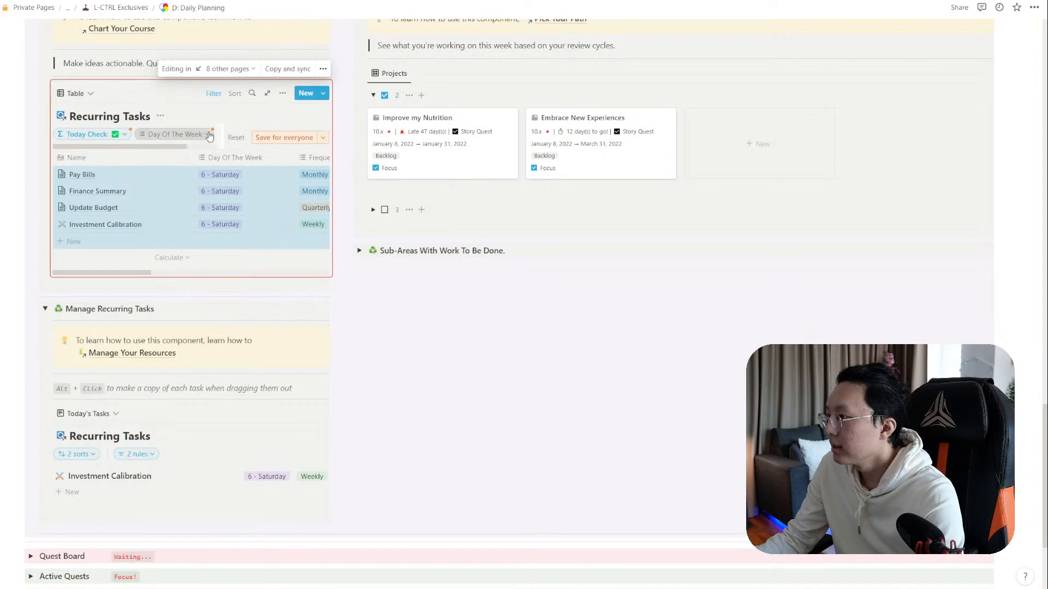
{"action": "left_click", "coordinate": [210, 136]}
{"action": "left_click", "coordinate": [173, 149]}
{"action": "left_click", "coordinate": [229, 151]}
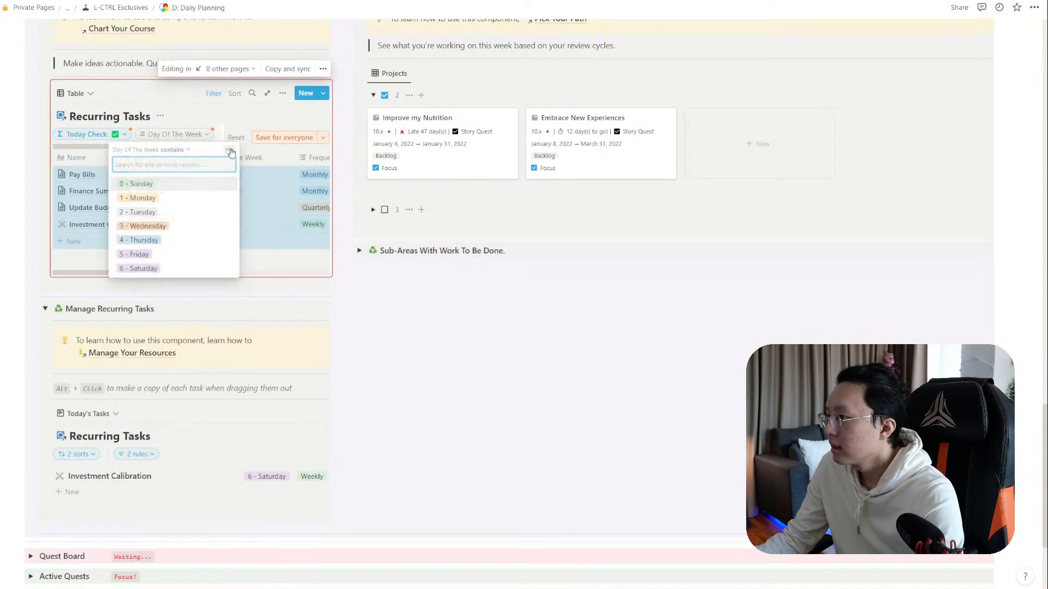
{"action": "left_click", "coordinate": [229, 151]}
{"action": "left_click", "coordinate": [259, 156]}
Add a Frequency filter set to Weekly to the Recurring Tasks table and save the filters for everyone
{"action": "left_click", "coordinate": [158, 134]}
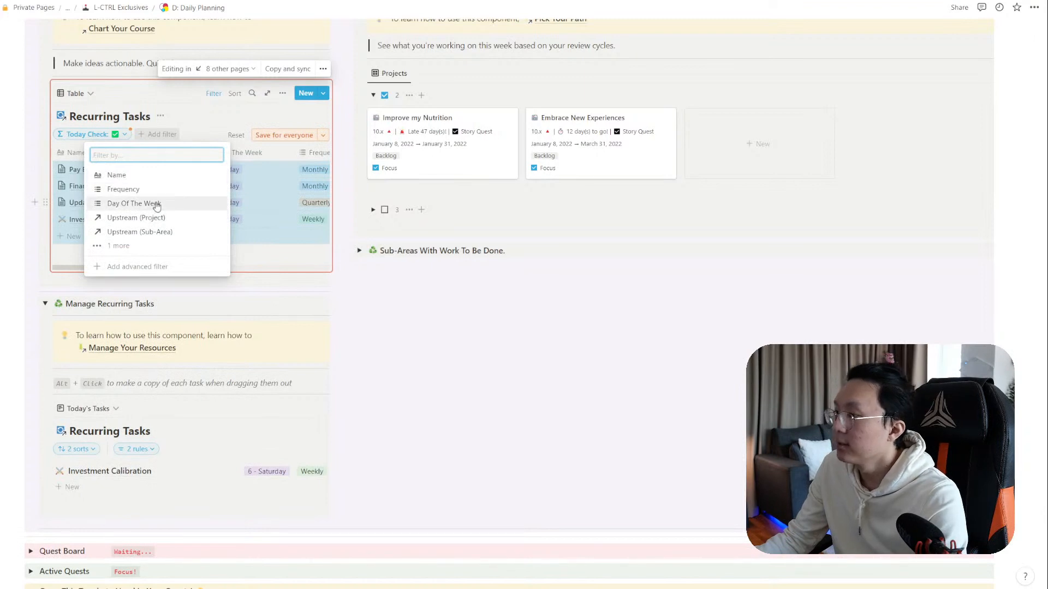
{"action": "left_click", "coordinate": [123, 189]}
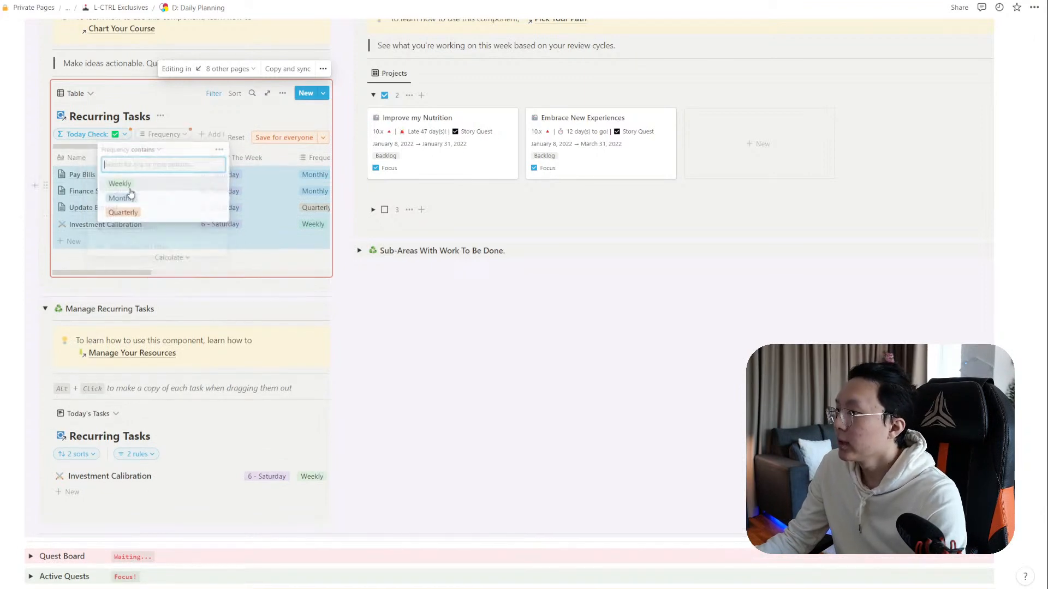
{"action": "left_click", "coordinate": [138, 185]}
{"action": "left_click", "coordinate": [211, 211]}
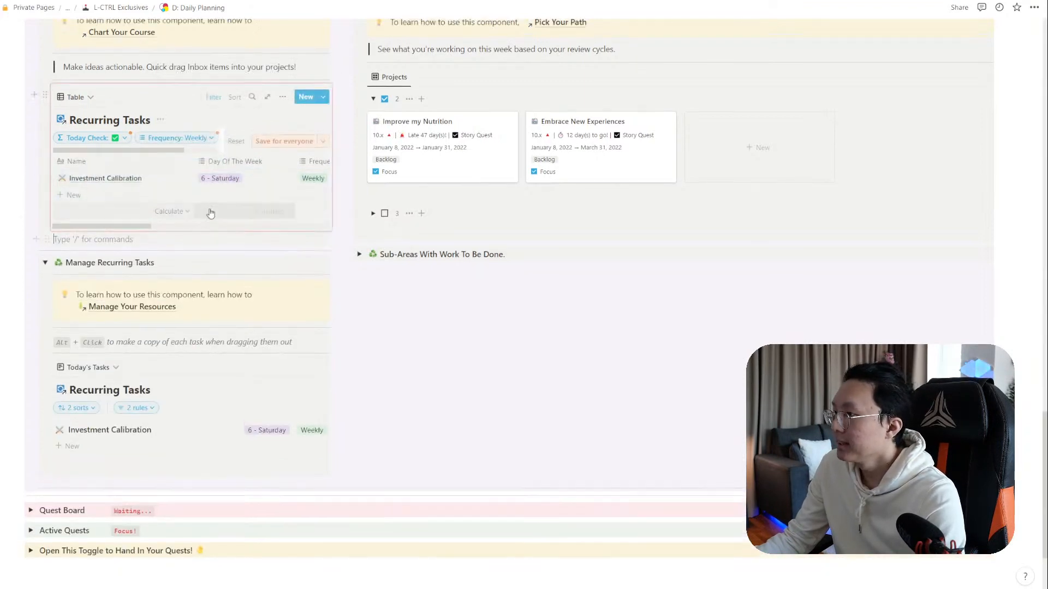
{"action": "scroll", "coordinate": [210, 211], "scroll_direction": "up", "scroll_amount": 2}
{"action": "left_click", "coordinate": [279, 224]}
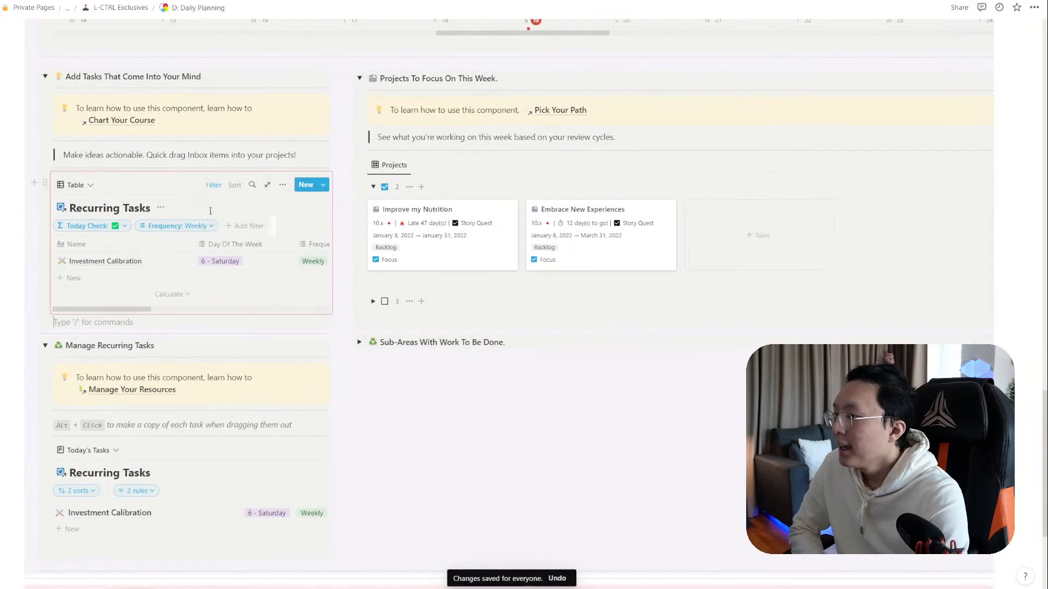
Try Monthly and Quarterly as additional Frequency filter values and clear all of the filter's selected values
{"action": "left_click", "coordinate": [199, 227]}
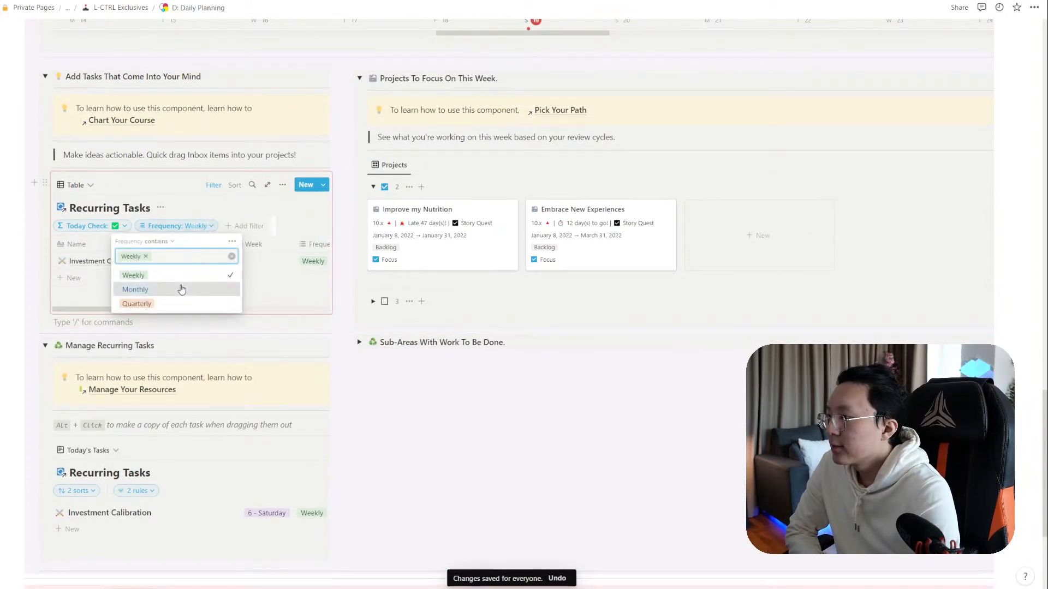
{"action": "left_click", "coordinate": [180, 287]}
{"action": "left_click", "coordinate": [203, 213]}
{"action": "left_click", "coordinate": [199, 226]}
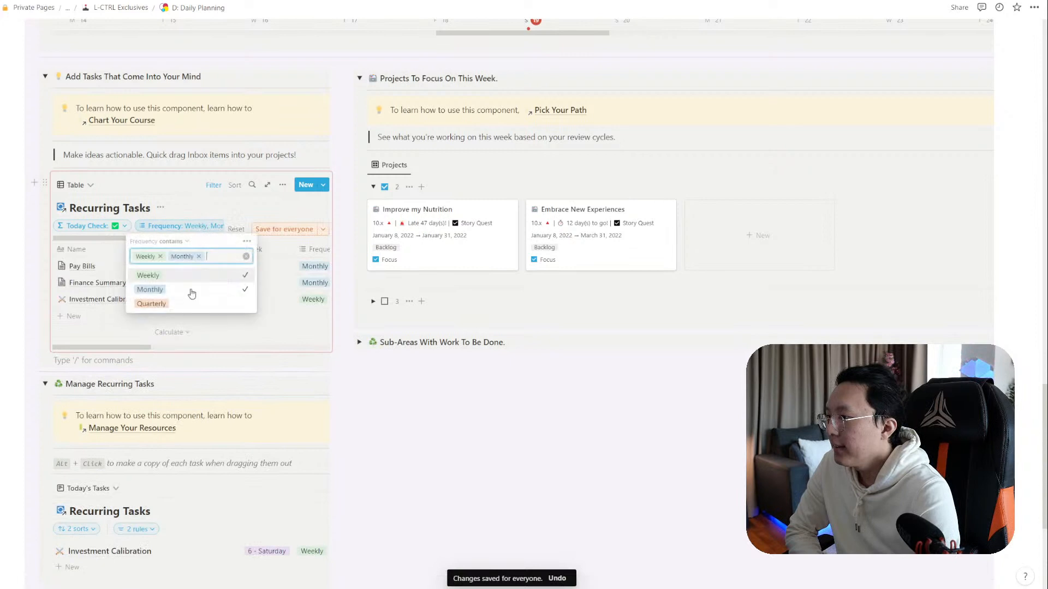
{"action": "left_click", "coordinate": [186, 302]}
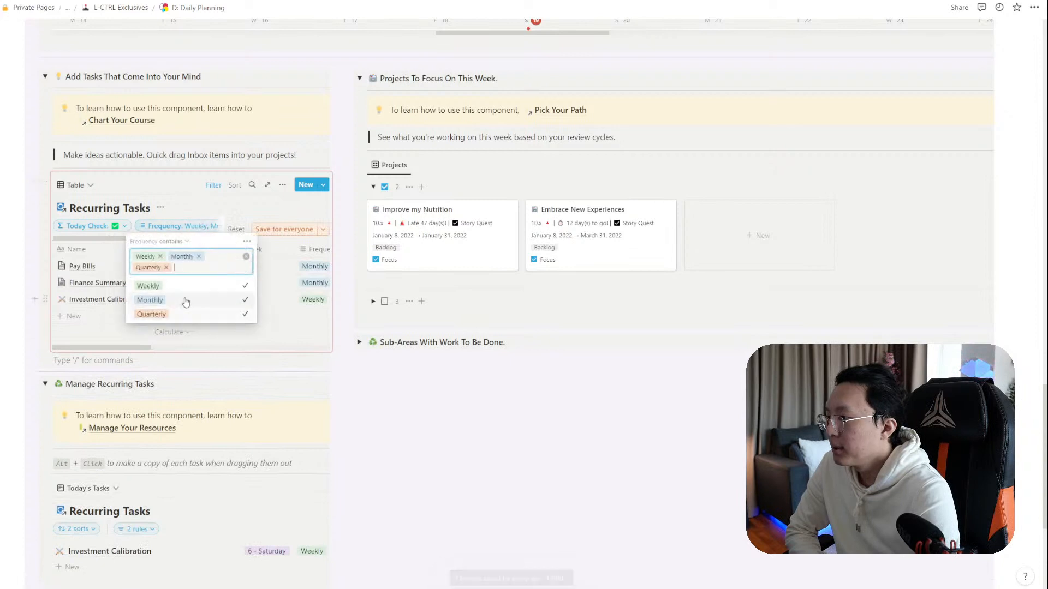
{"action": "left_click", "coordinate": [246, 257]}
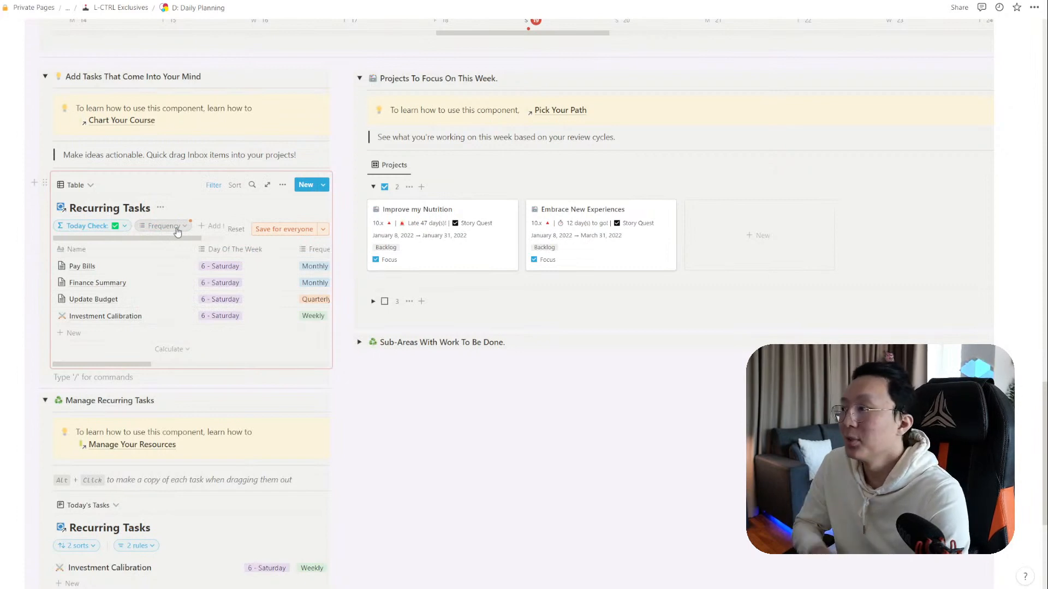
Hide the database title of the Recurring Tasks table view
{"action": "left_click", "coordinate": [283, 184]}
{"action": "left_click", "coordinate": [289, 259]}
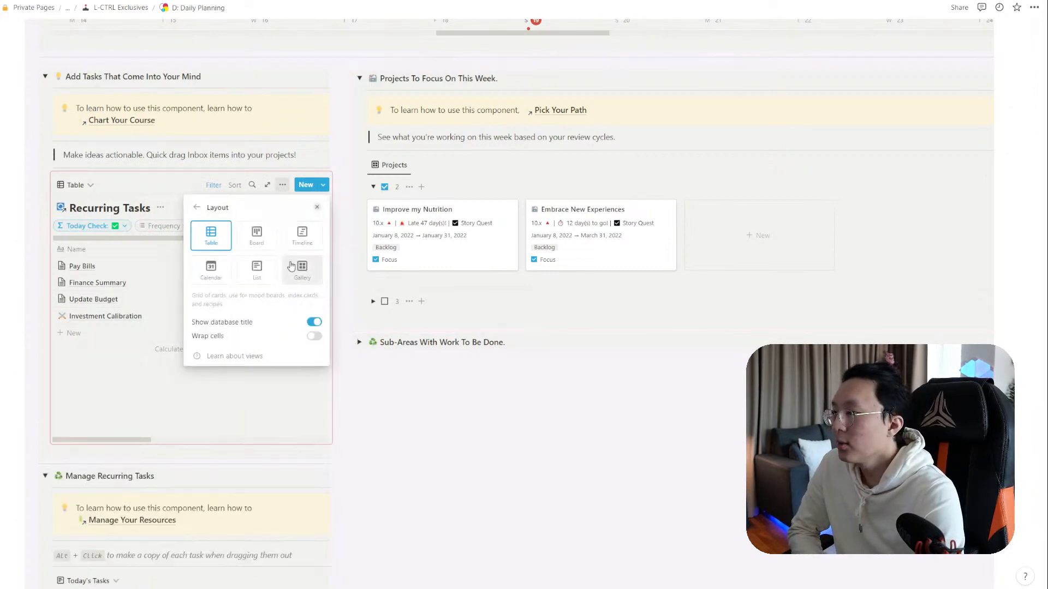
{"action": "left_click", "coordinate": [314, 322]}
{"action": "key", "text": "Escape"}
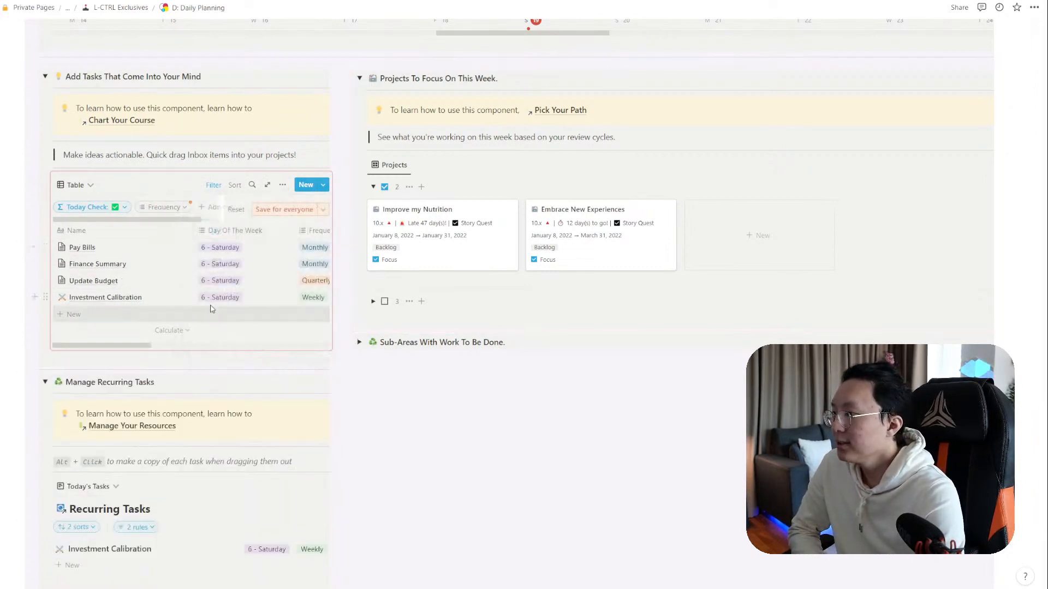
Rename the new table view as Recurring Tasks and switch the block to the Personal Inbox view
{"action": "scroll", "coordinate": [210, 309], "scroll_direction": "up", "scroll_amount": 1}
{"action": "left_click", "coordinate": [75, 230]}
{"action": "left_click", "coordinate": [137, 292]}
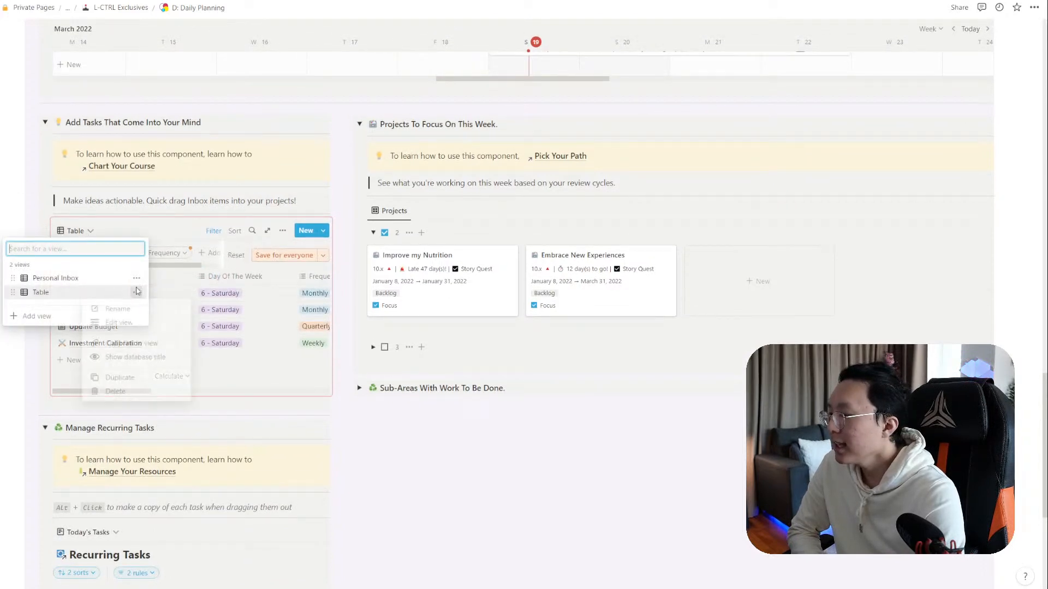
{"action": "left_click", "coordinate": [123, 309]}
{"action": "type", "text": "Re"}
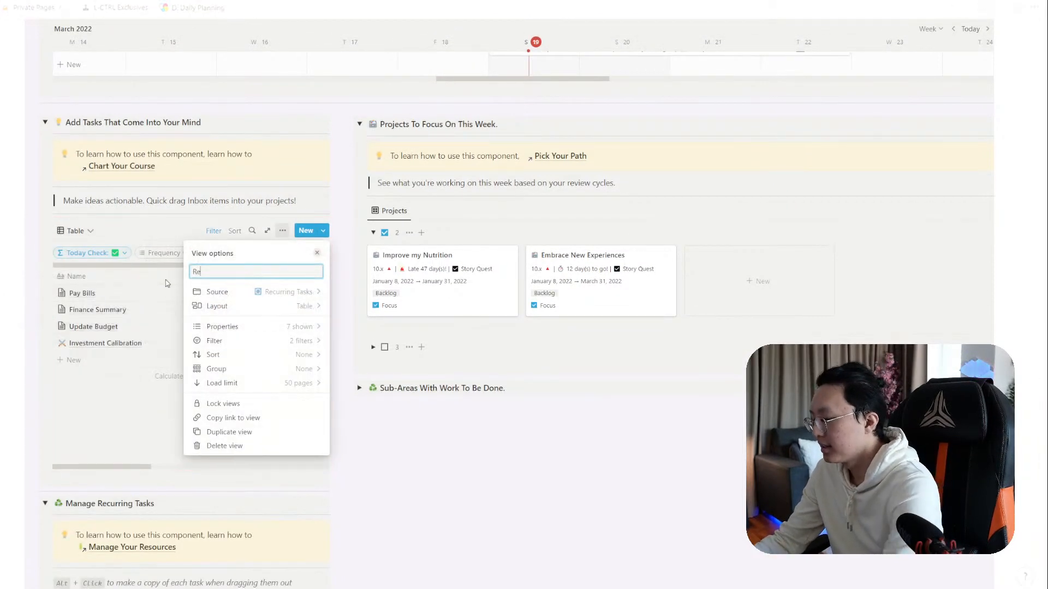
{"action": "type", "text": "curring Tasks"}
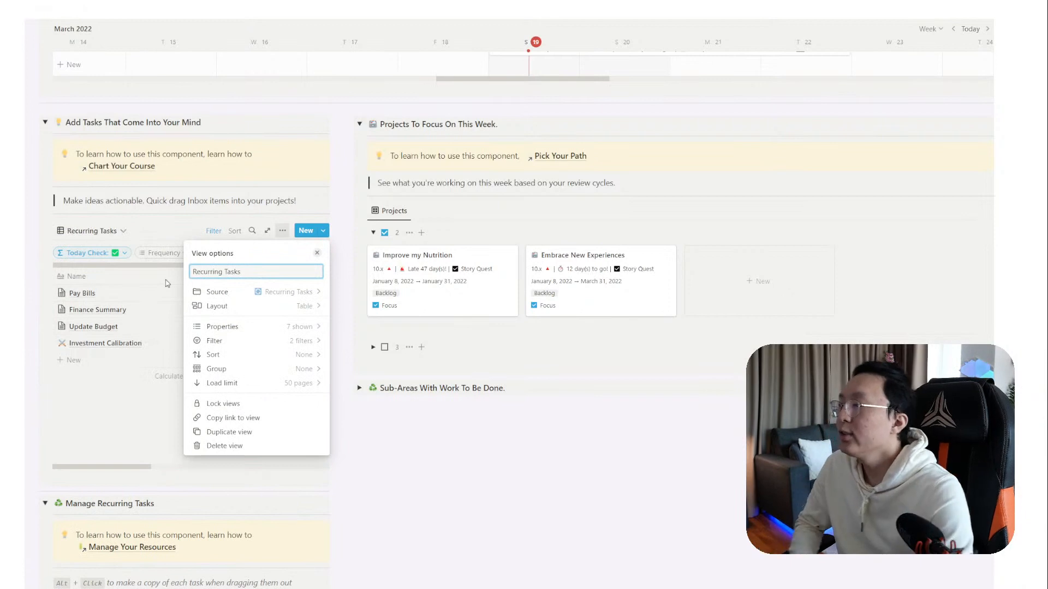
{"action": "key", "text": "Escape"}
{"action": "left_click", "coordinate": [106, 238]}
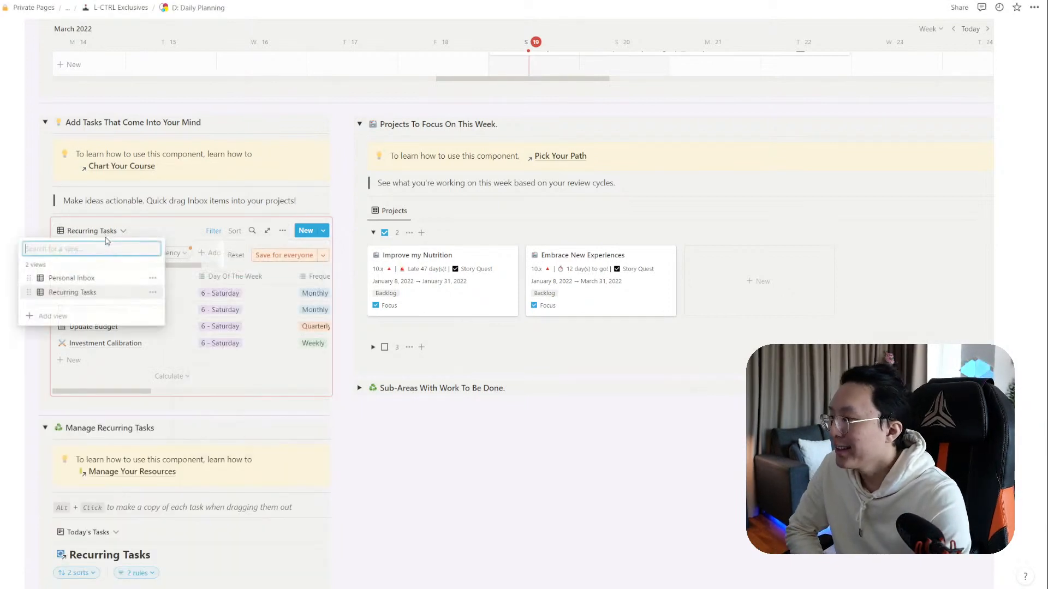
{"action": "left_click", "coordinate": [103, 274]}
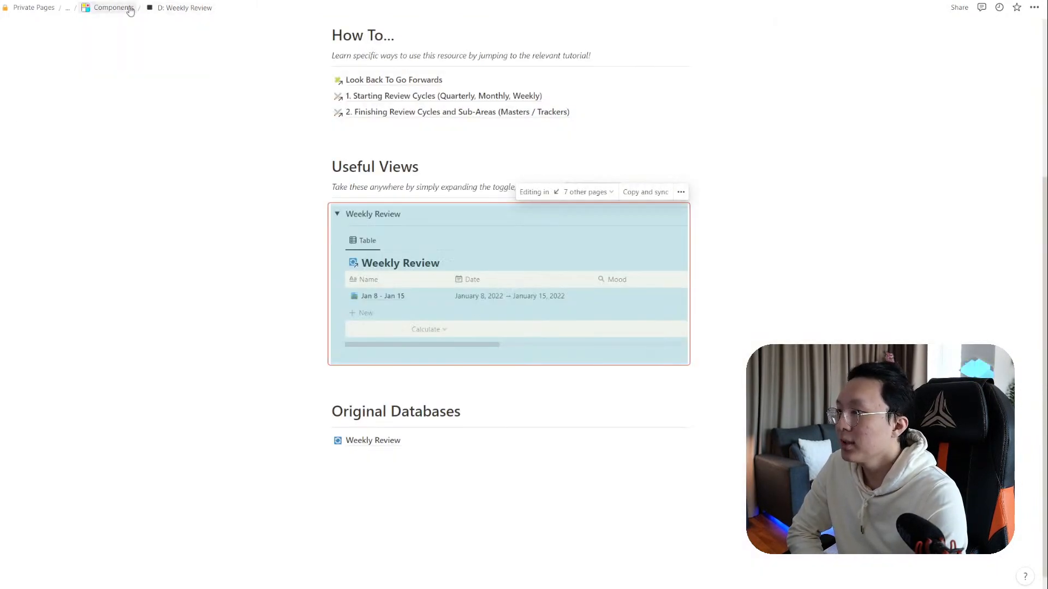
Return to the Components page and open D: Leaderboard from the Gamify Your Life core databases
{"action": "left_click", "coordinate": [130, 9]}
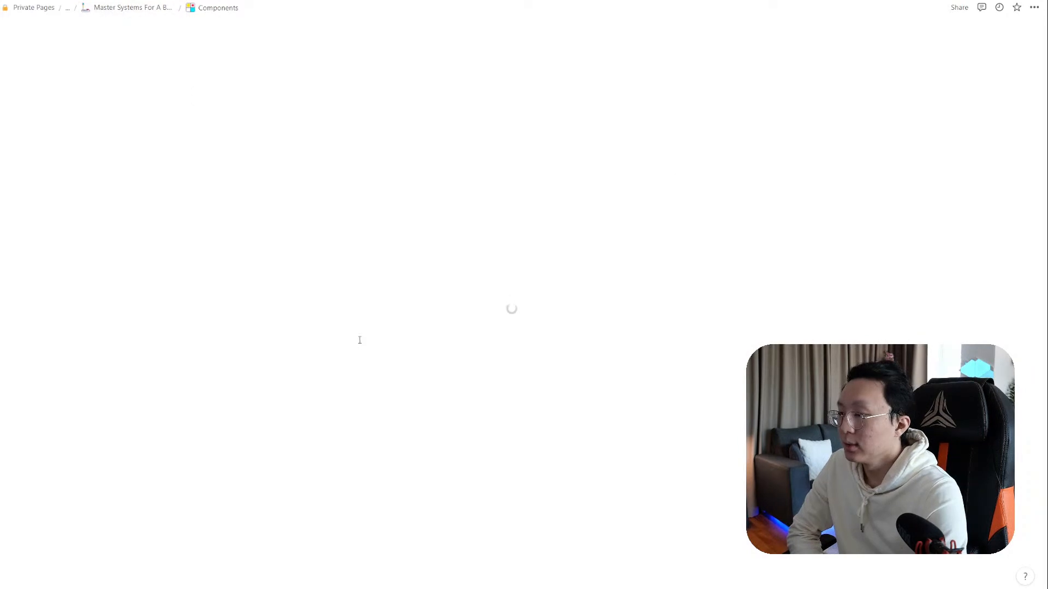
{"action": "scroll", "coordinate": [384, 324], "scroll_direction": "down", "scroll_amount": 10}
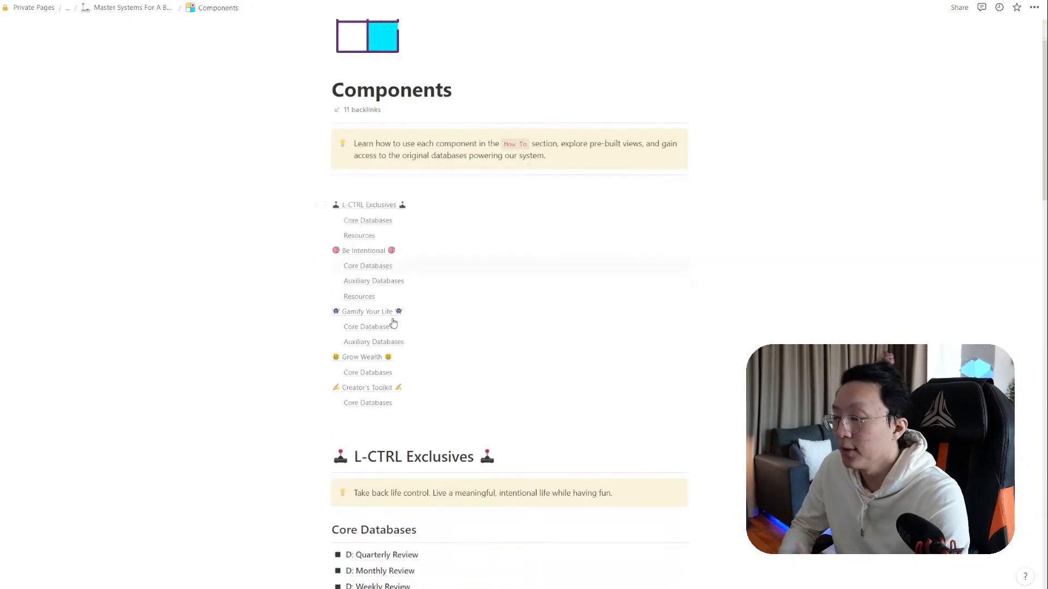
{"action": "scroll", "coordinate": [401, 294], "scroll_direction": "down", "scroll_amount": 2}
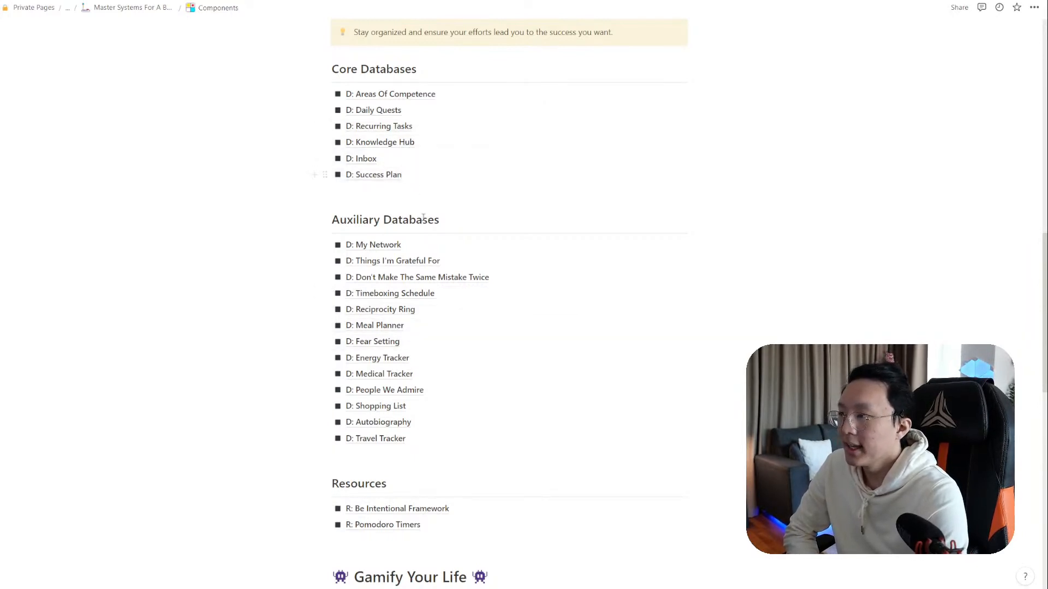
{"action": "scroll", "coordinate": [453, 279], "scroll_direction": "down", "scroll_amount": 5}
{"action": "scroll", "coordinate": [456, 287], "scroll_direction": "down", "scroll_amount": 2}
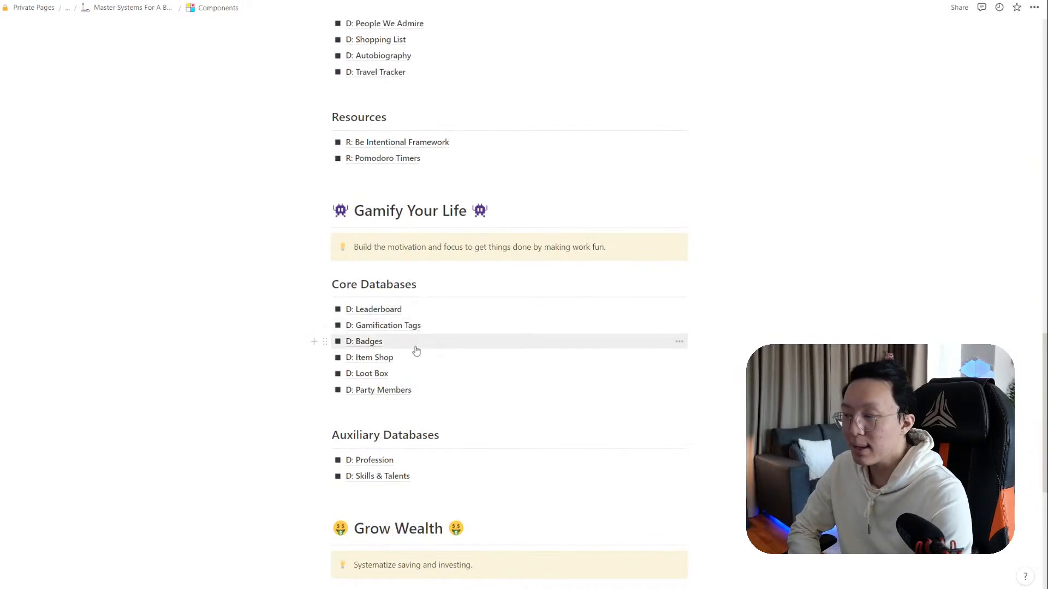
{"action": "left_click", "coordinate": [411, 316]}
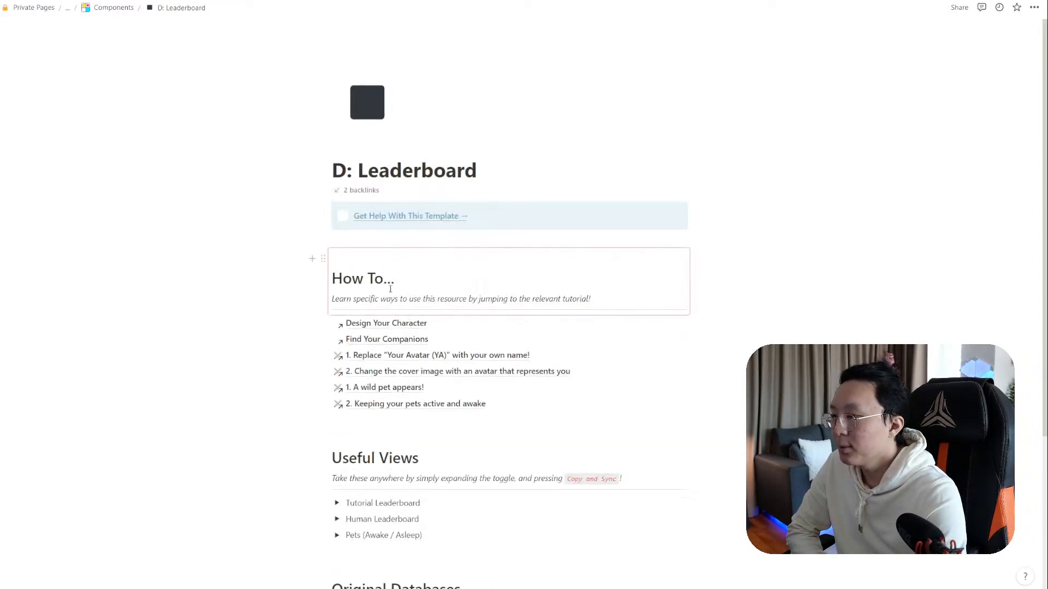
Expand the Tutorial Leaderboard toggle under Useful Views and select its Leaderboard database block
{"action": "scroll", "coordinate": [393, 295], "scroll_direction": "down", "scroll_amount": 3}
{"action": "left_click", "coordinate": [336, 366]}
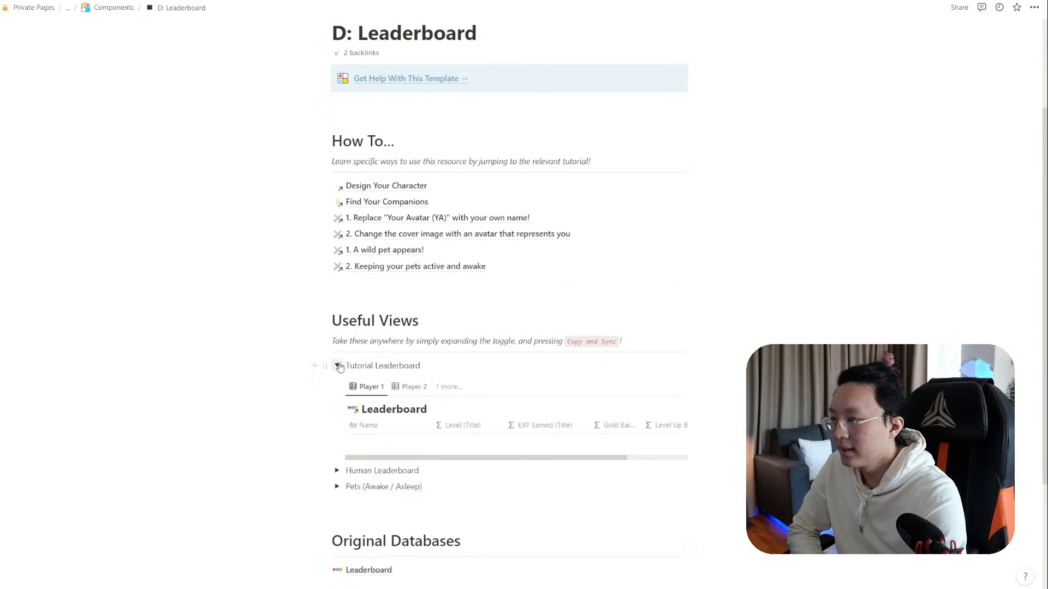
{"action": "left_click", "coordinate": [326, 382]}
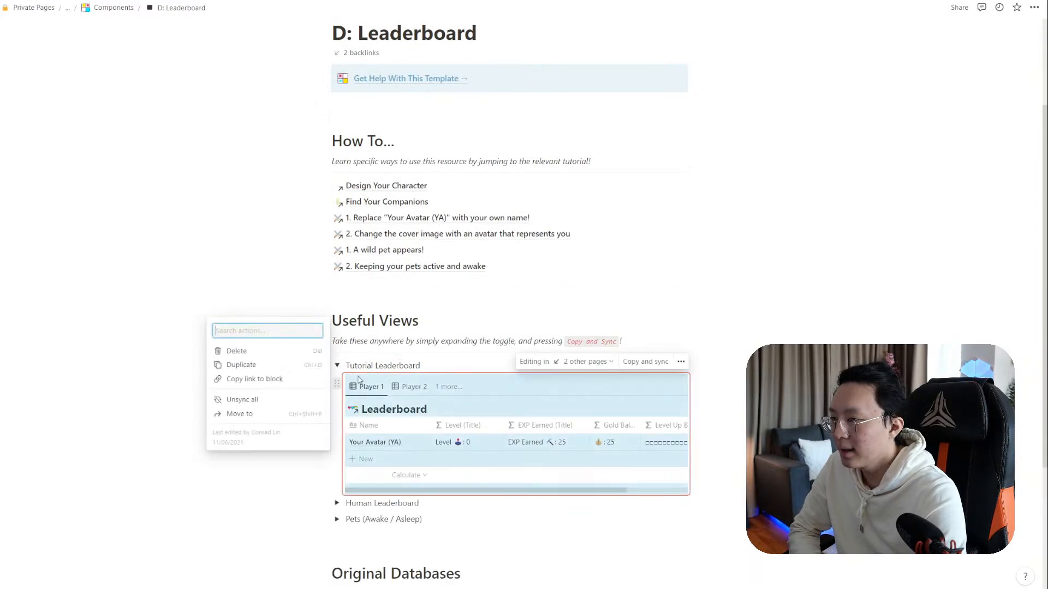
{"action": "key", "text": "Escape"}
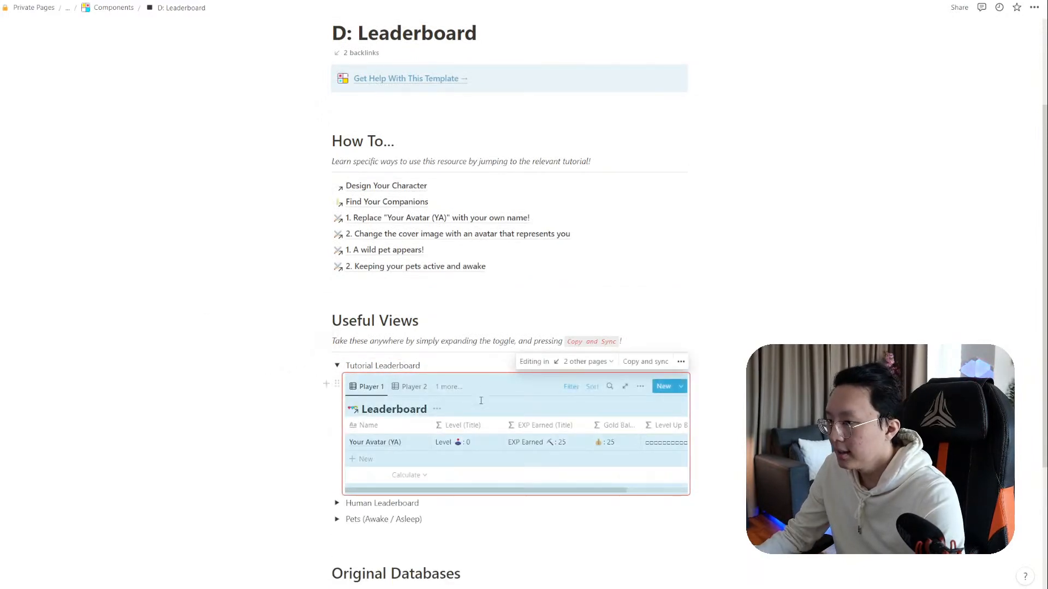
{"action": "left_click", "coordinate": [457, 368]}
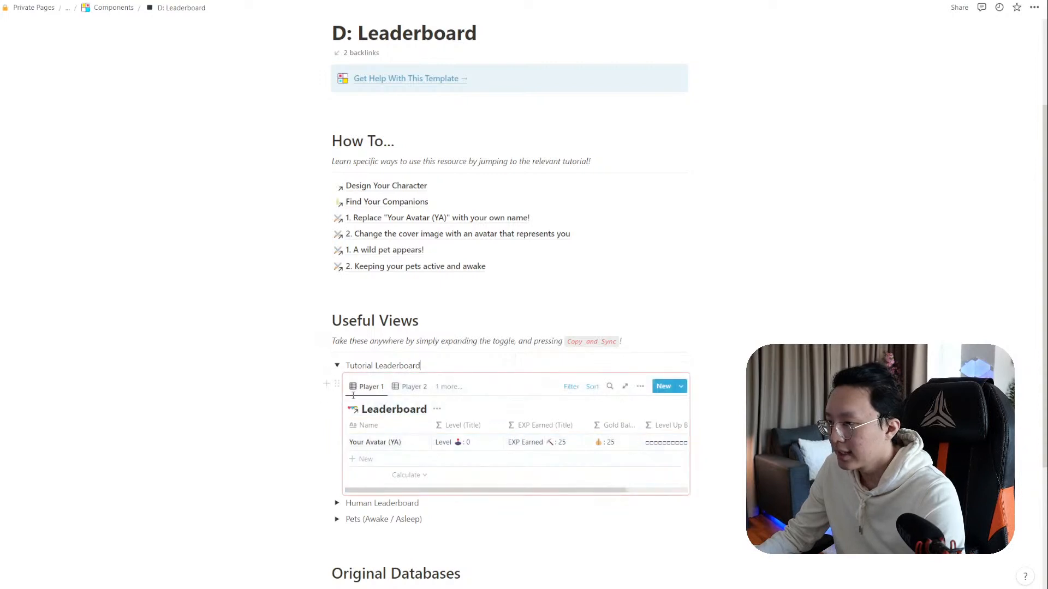
{"action": "left_click", "coordinate": [337, 384]}
{"action": "key", "text": "Escape"}
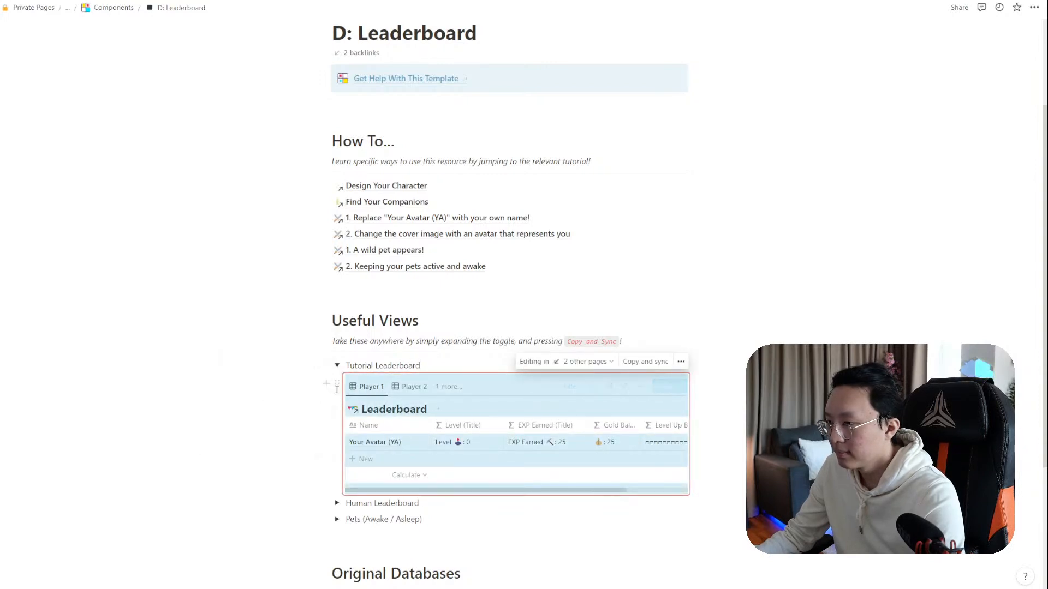
Copy the Tutorial Leaderboard's database block and paste it below the Pets (Awake / Asleep) toggle
{"action": "left_click", "coordinate": [328, 385]}
{"action": "key", "text": "Escape"}
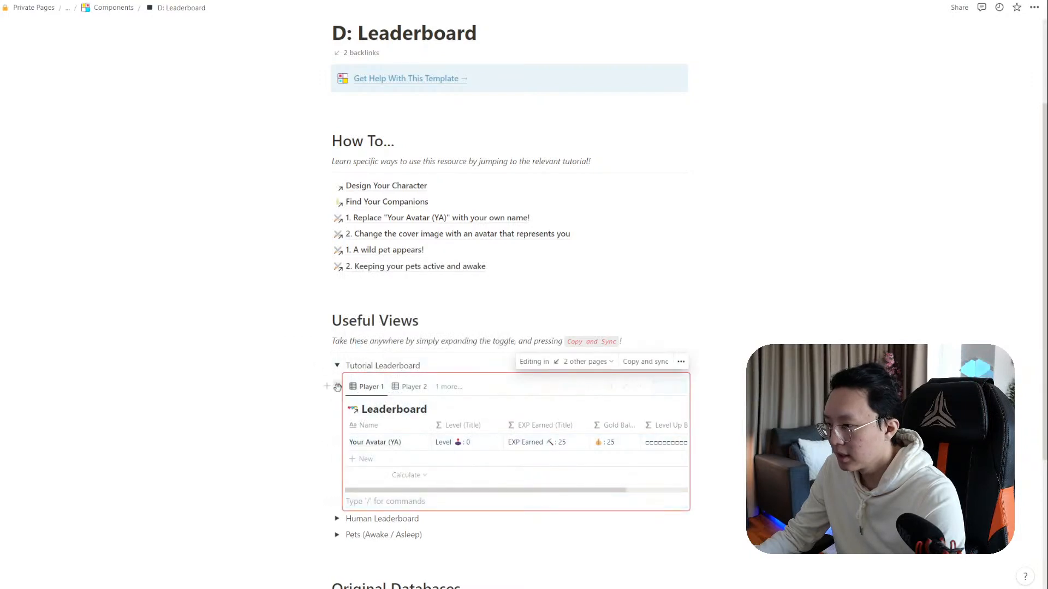
{"action": "left_click", "coordinate": [338, 387]}
{"action": "key", "text": "Escape"}
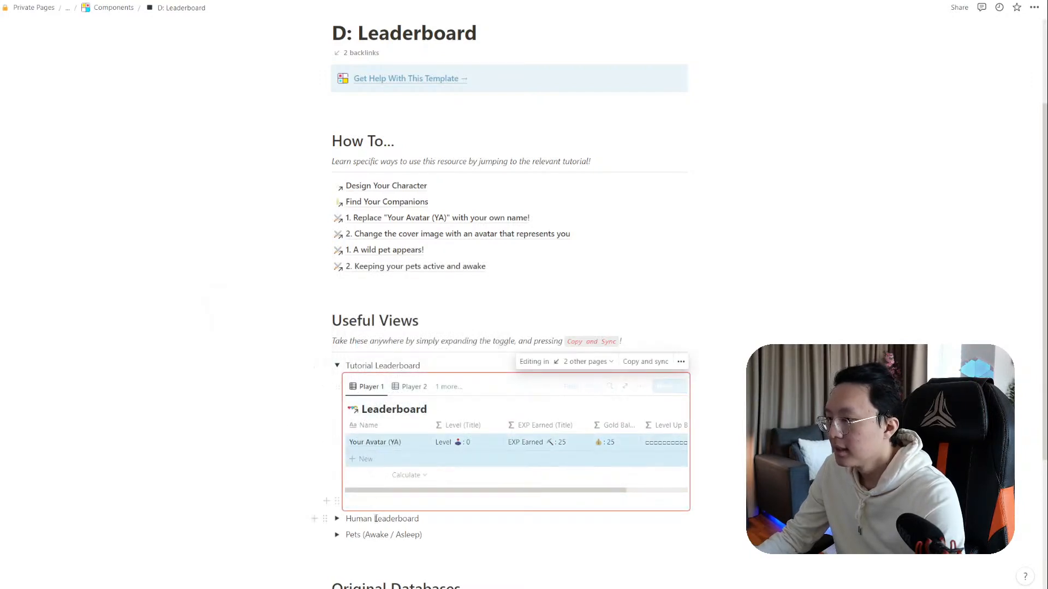
{"action": "scroll", "coordinate": [343, 394], "scroll_direction": "down", "scroll_amount": 3}
{"action": "left_click", "coordinate": [374, 412]}
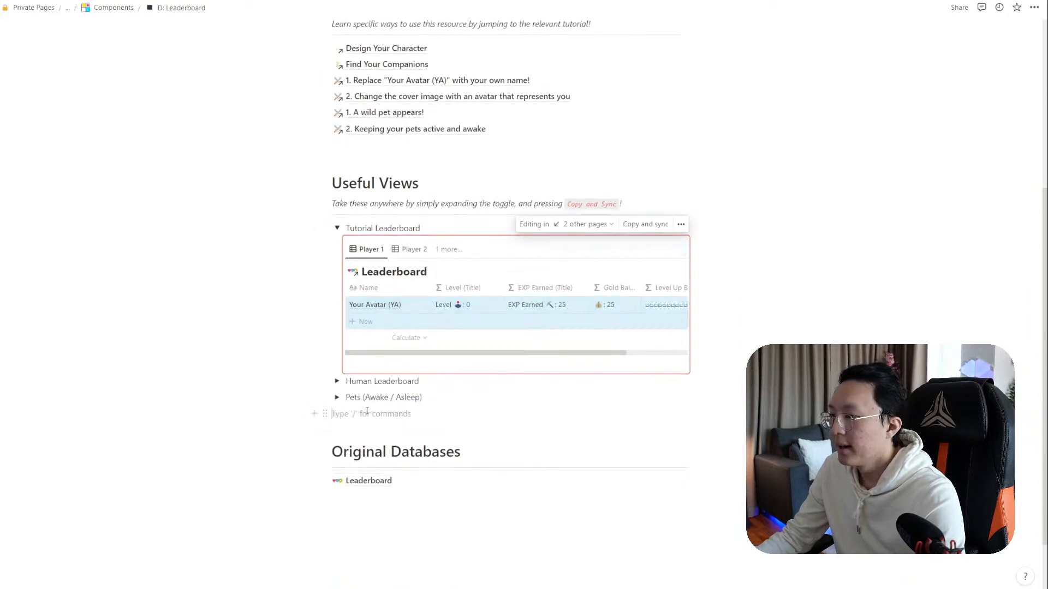
{"action": "key", "text": "ctrl+v"}
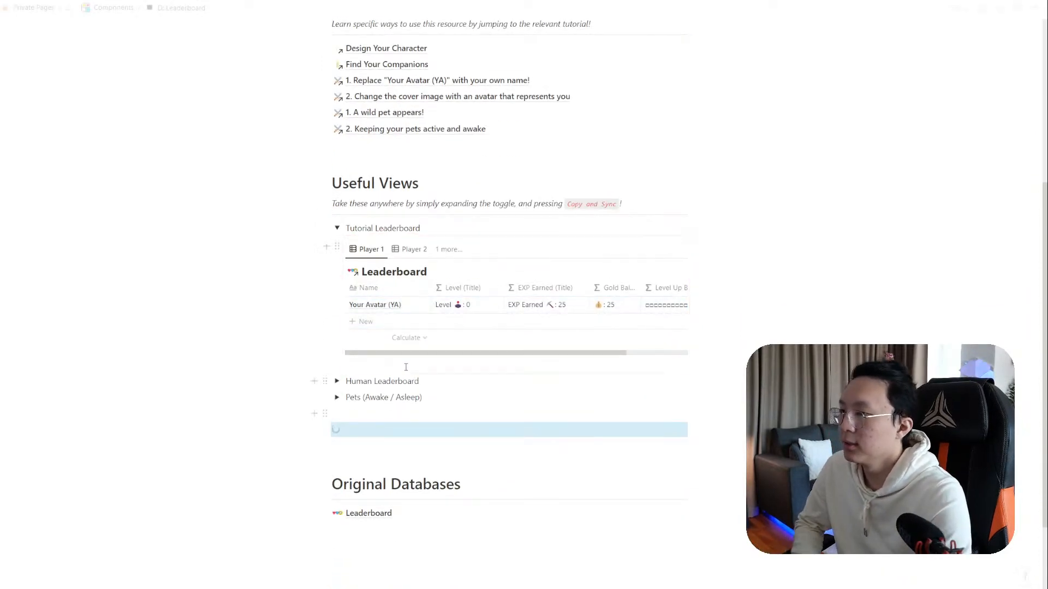
{"action": "scroll", "coordinate": [541, 402], "scroll_direction": "down", "scroll_amount": 3}
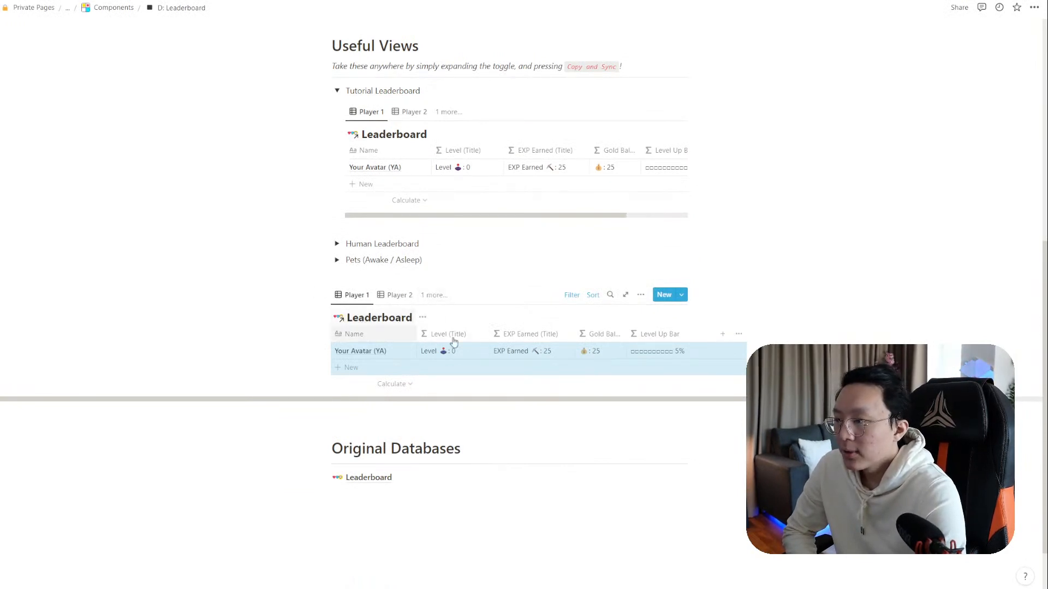
Look at the pasted Leaderboard's Player 2 view, return to Player 1 and check its view options
{"action": "left_click", "coordinate": [397, 295]}
{"action": "left_click", "coordinate": [431, 295]}
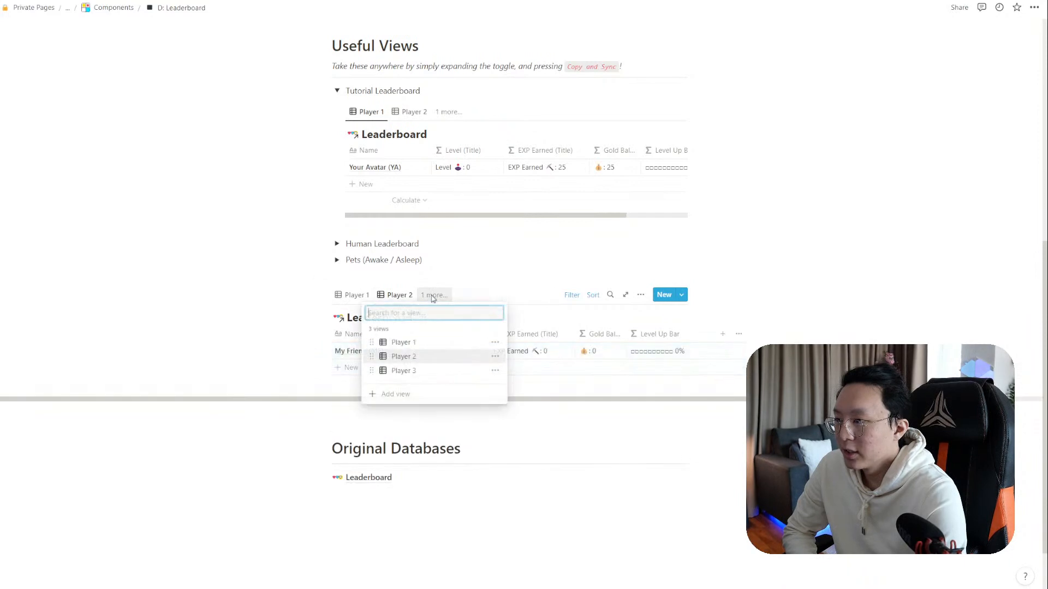
{"action": "left_click", "coordinate": [418, 343]}
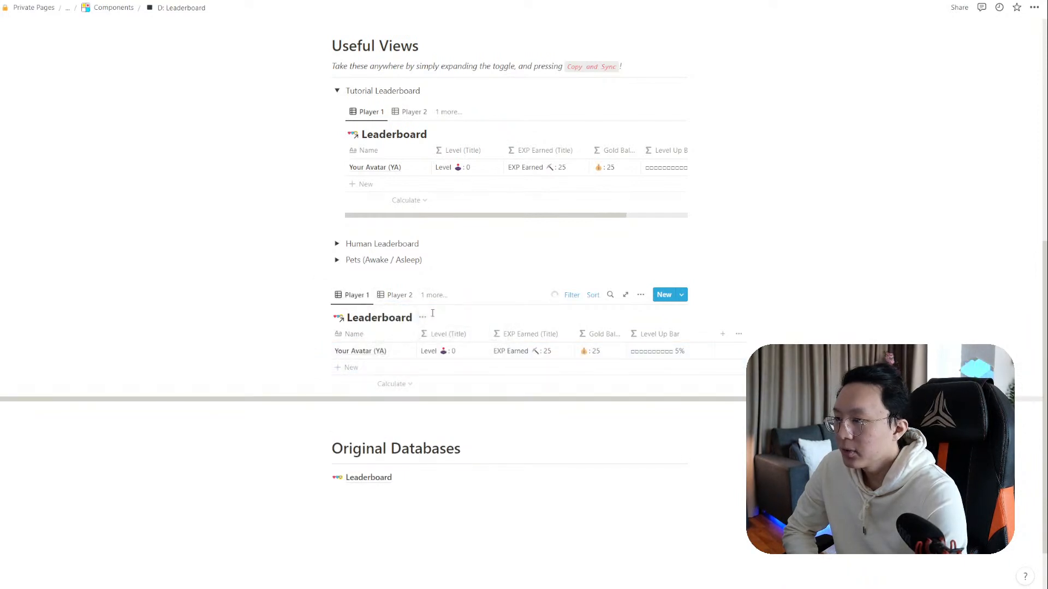
{"action": "left_click", "coordinate": [639, 295]}
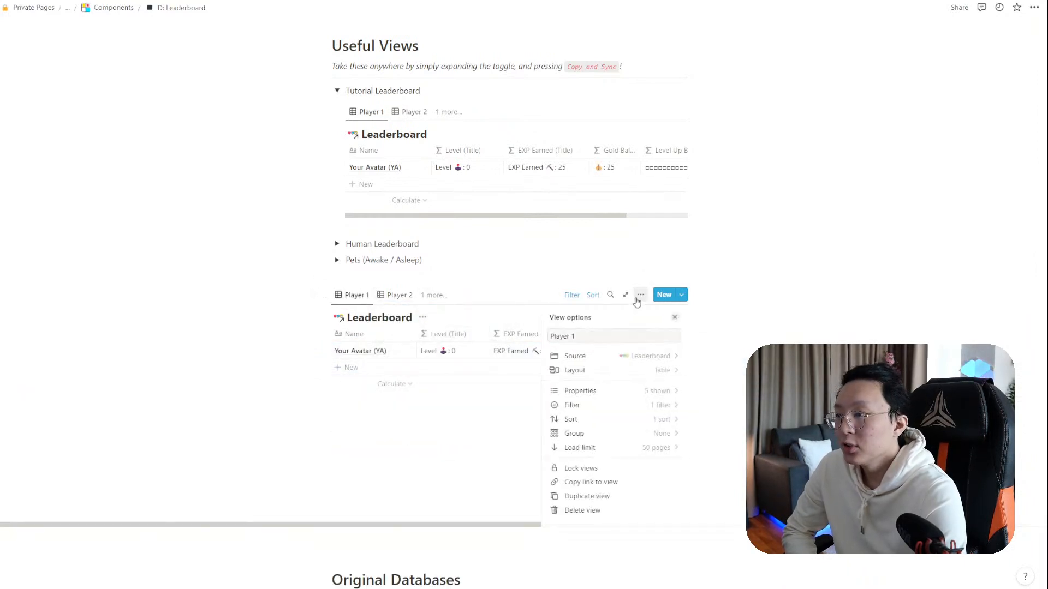
Add a new table view to the pasted Leaderboard block and check which source databases it offers
{"action": "left_click", "coordinate": [442, 297]}
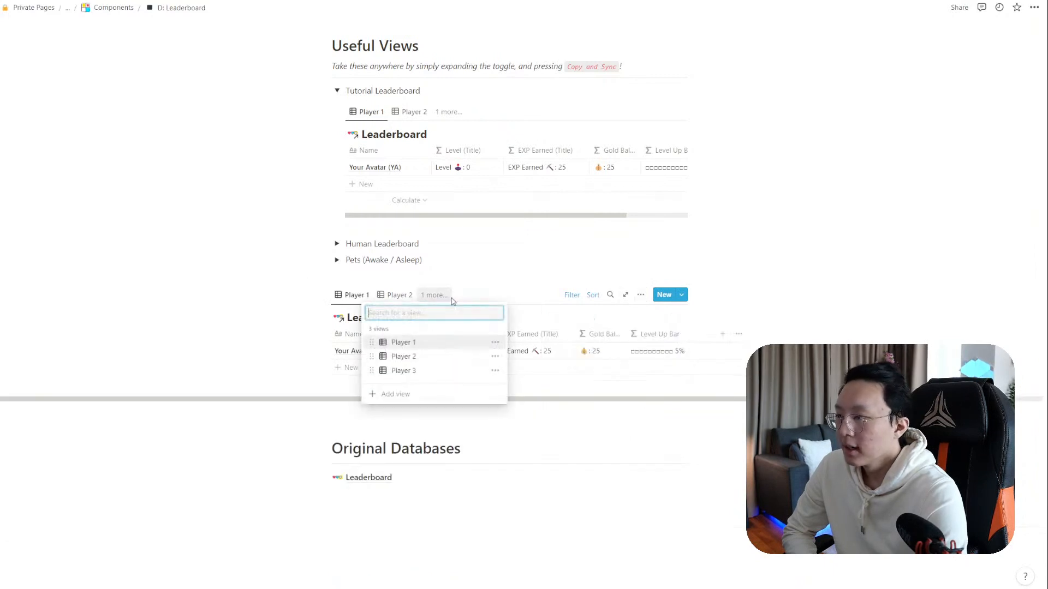
{"action": "left_click", "coordinate": [416, 392]}
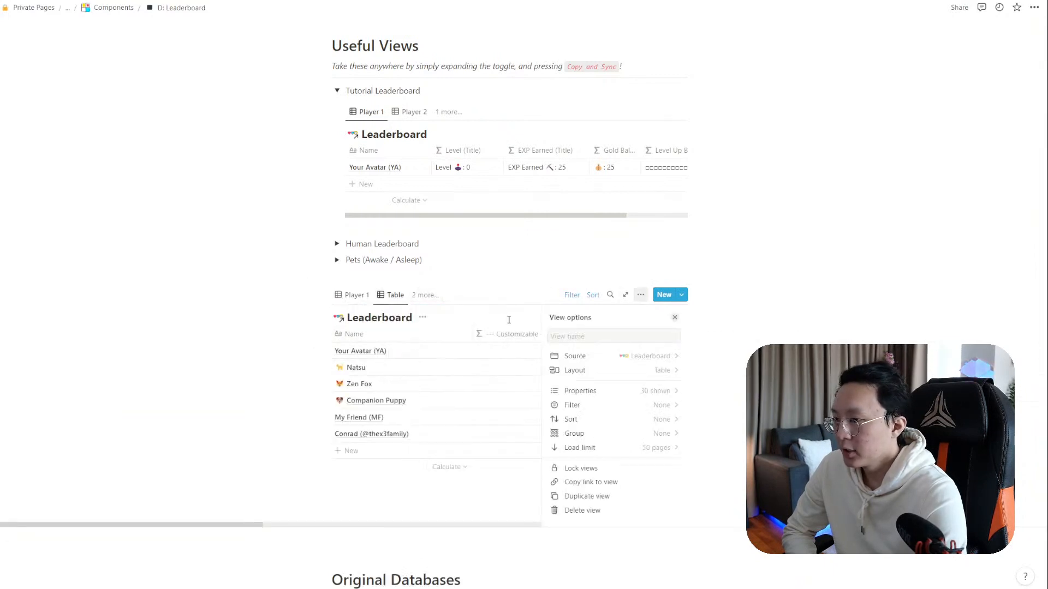
{"action": "left_click", "coordinate": [608, 356]}
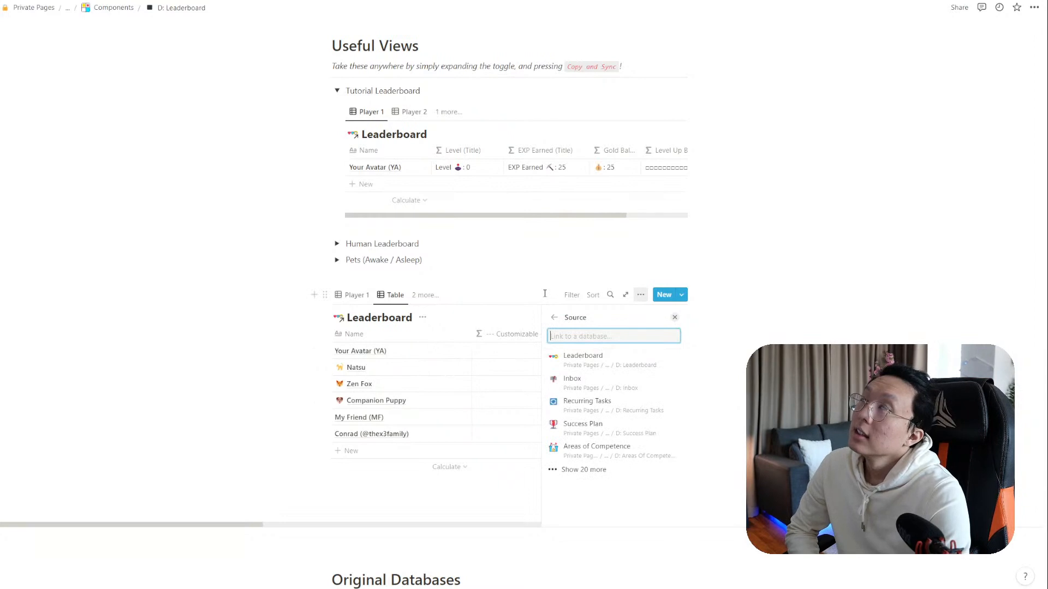
{"action": "left_click", "coordinate": [248, 126]}
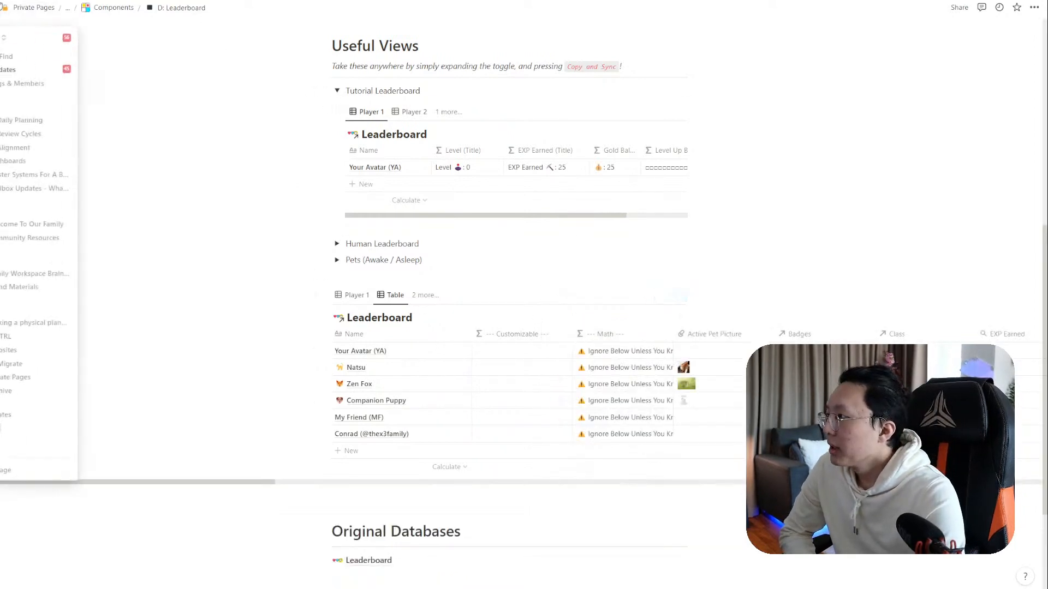
Open the D: Gamification Tags page, expand Easily Manage Gamification Tags and select its table block
{"action": "key", "text": "ctrl+bracketleft"}
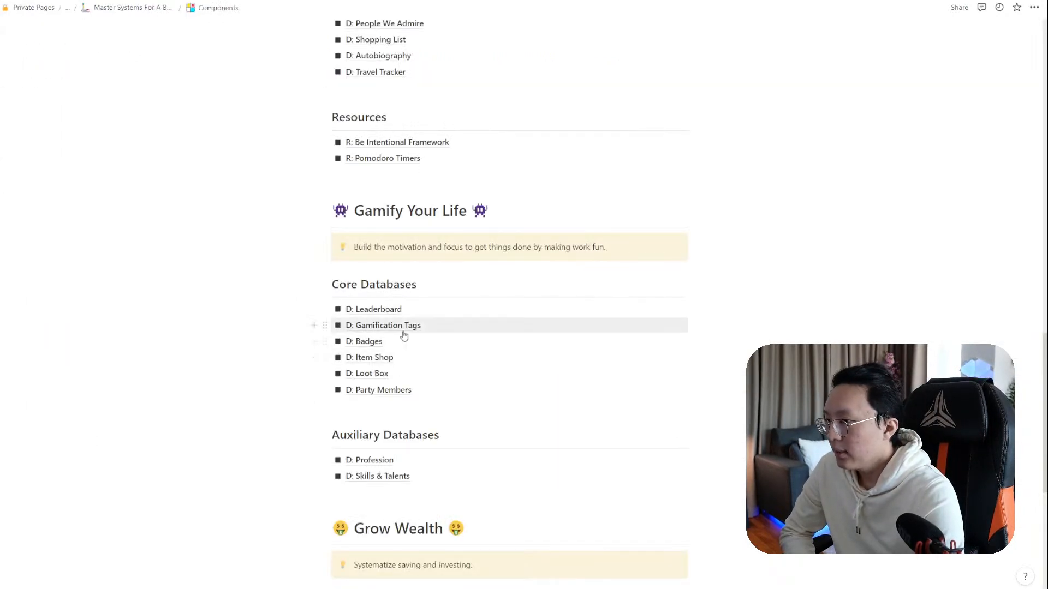
{"action": "left_click", "coordinate": [404, 330]}
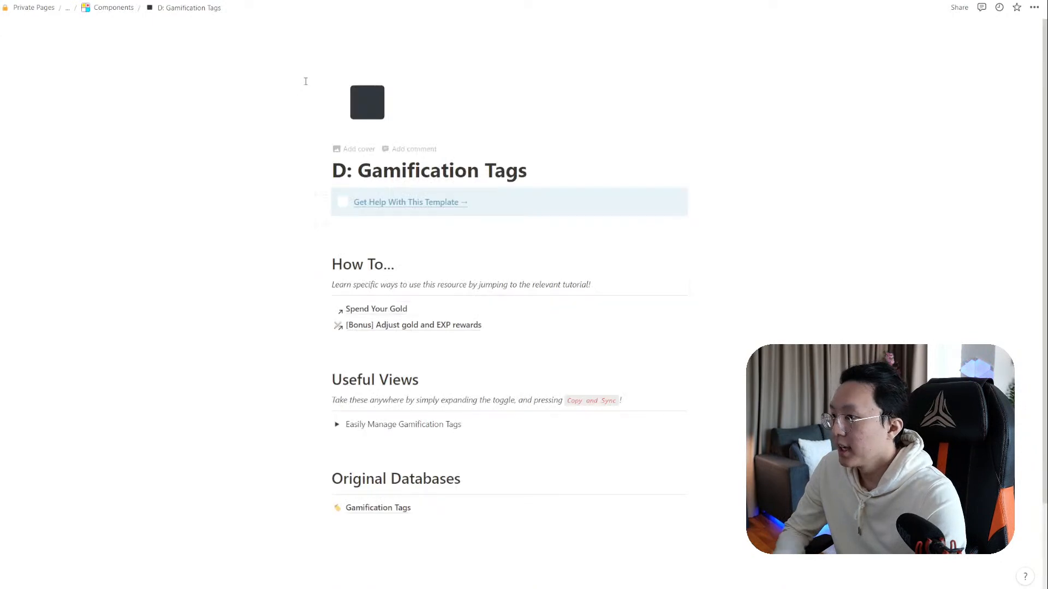
{"action": "left_click_drag", "start_coordinate": [324, 508], "coordinate": [326, 355]}
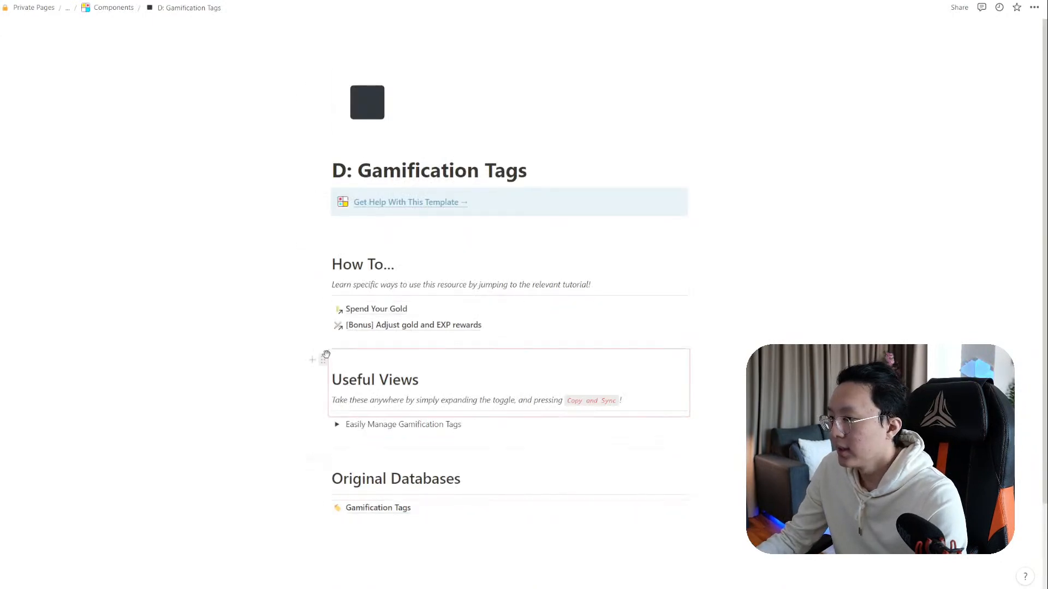
{"action": "left_click", "coordinate": [337, 424]}
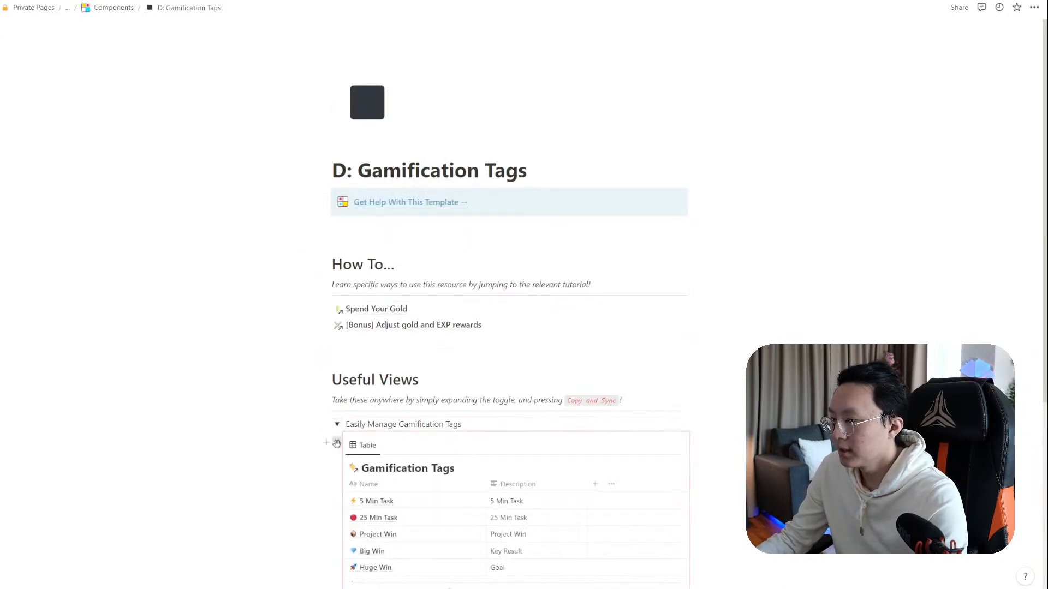
{"action": "left_click", "coordinate": [337, 442]}
{"action": "key", "text": "Escape"}
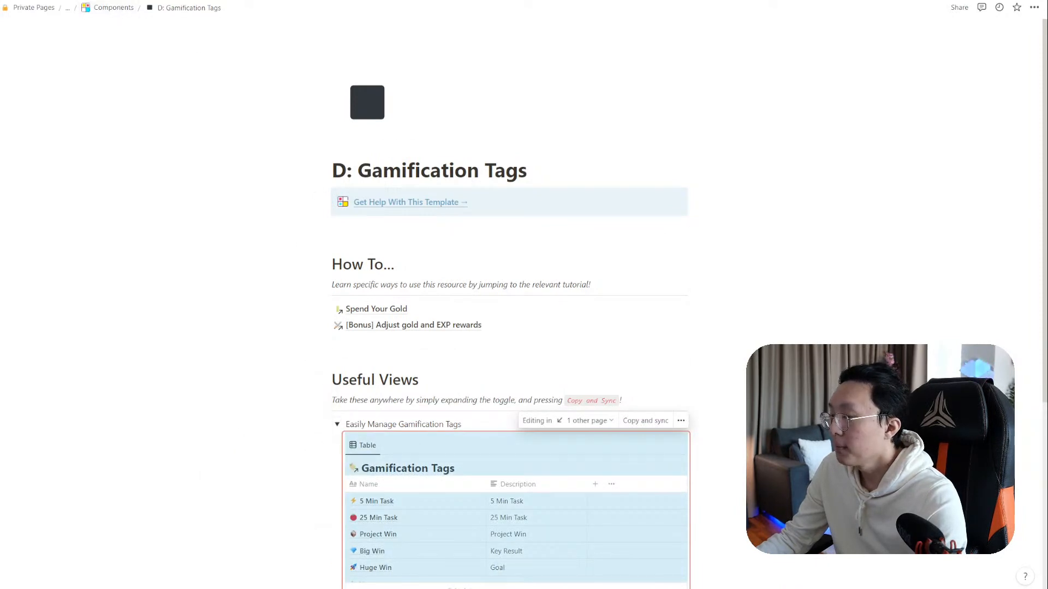
Go back through the Components page to the D: Leaderboard page
{"action": "left_click", "coordinate": [113, 7]}
{"action": "scroll", "coordinate": [400, 336], "scroll_direction": "down", "scroll_amount": 10}
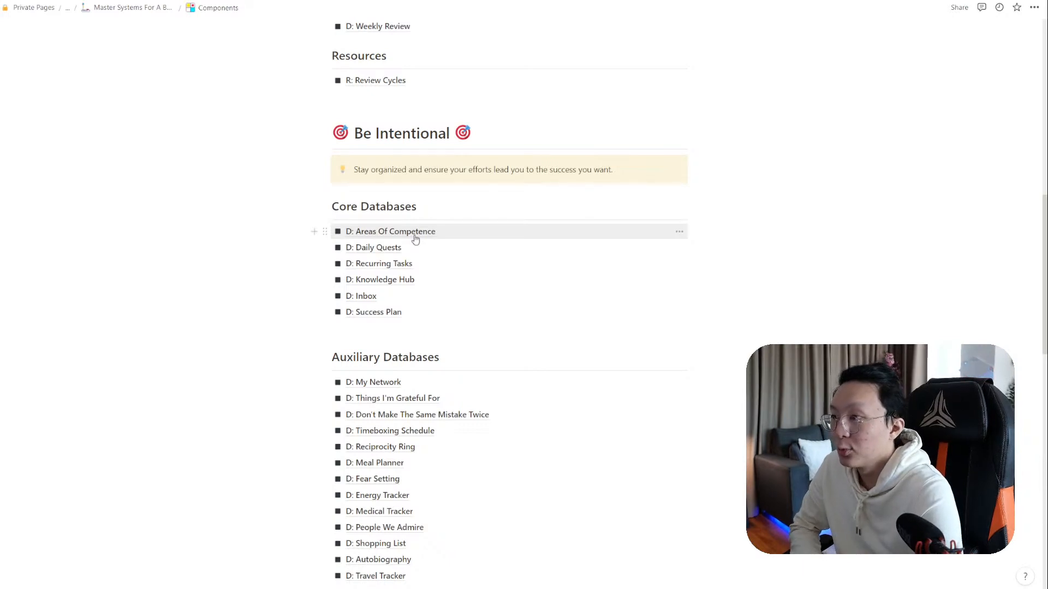
{"action": "scroll", "coordinate": [407, 267], "scroll_direction": "down", "scroll_amount": 1}
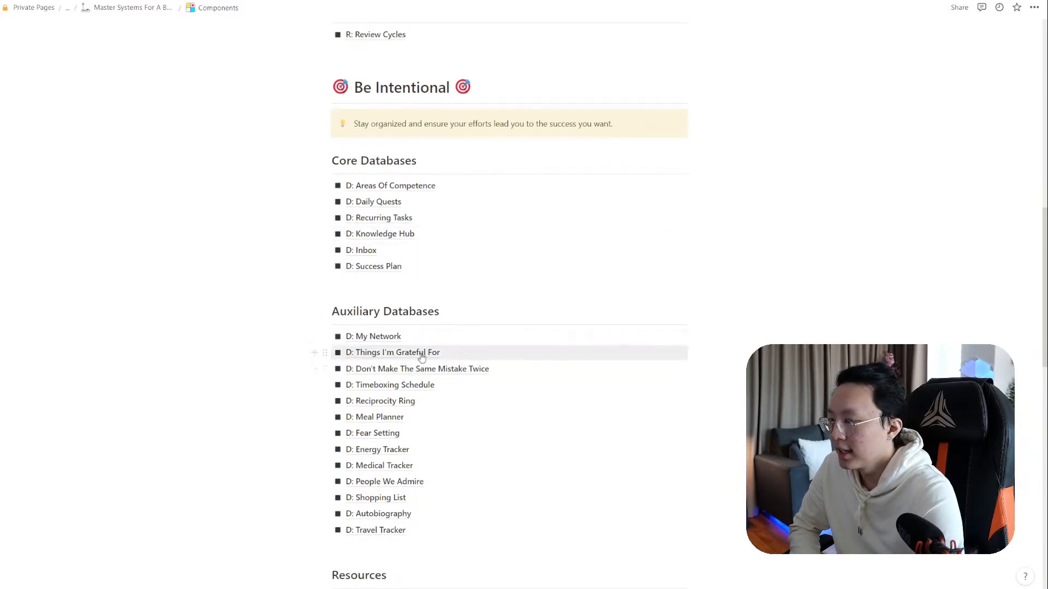
{"action": "scroll", "coordinate": [421, 305], "scroll_direction": "down", "scroll_amount": 2}
{"action": "scroll", "coordinate": [458, 325], "scroll_direction": "down", "scroll_amount": 5}
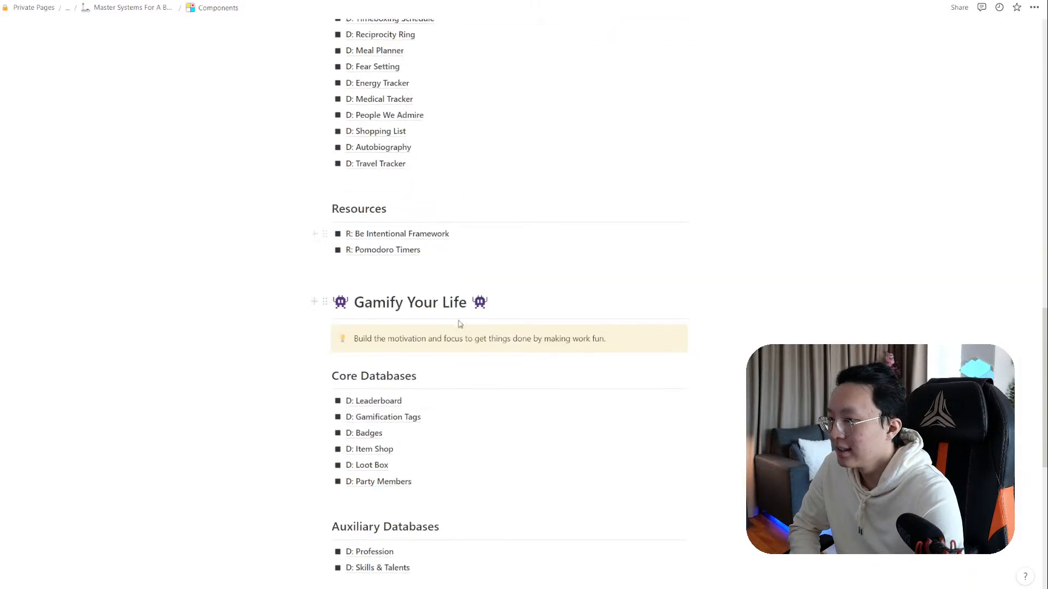
{"action": "left_click", "coordinate": [414, 403]}
Change the source of the pasted block's new table view to the Gamification Tags database
{"action": "scroll", "coordinate": [468, 400], "scroll_direction": "down", "scroll_amount": 5}
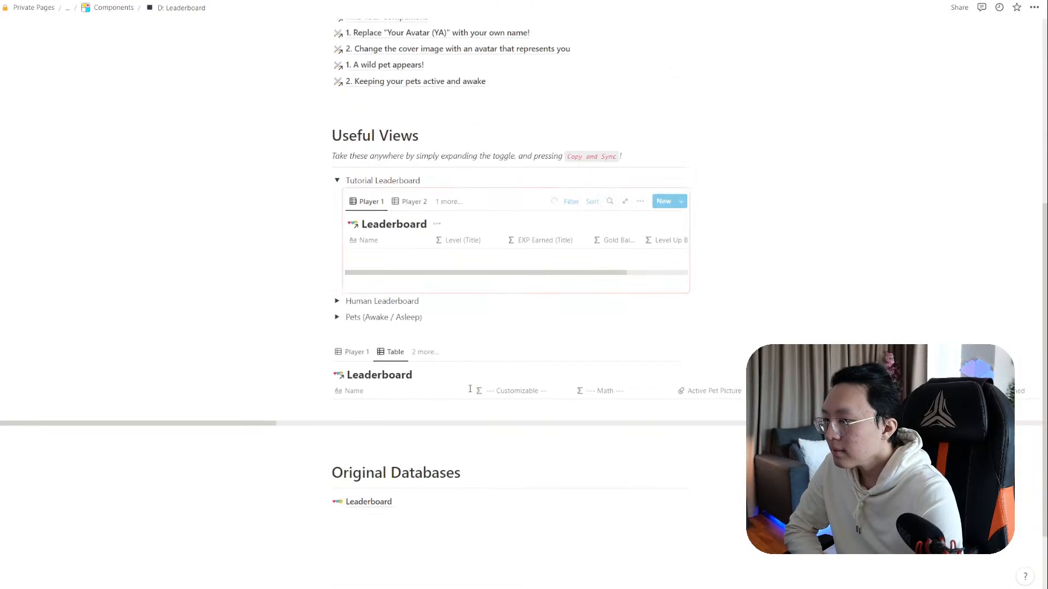
{"action": "left_click", "coordinate": [431, 343]}
{"action": "left_click", "coordinate": [430, 428]}
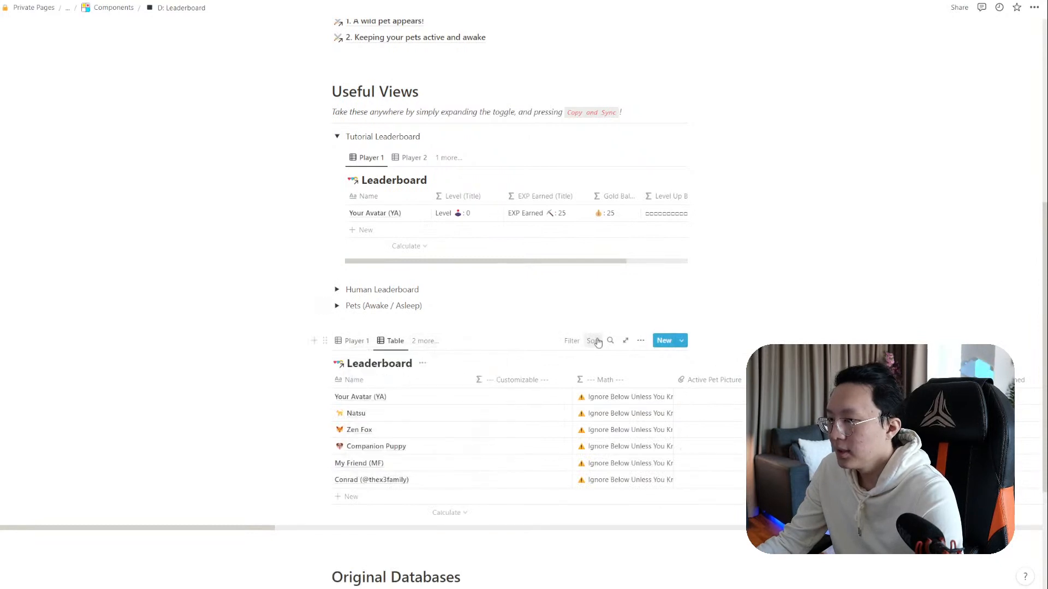
{"action": "left_click", "coordinate": [640, 342]}
{"action": "left_click", "coordinate": [658, 402]}
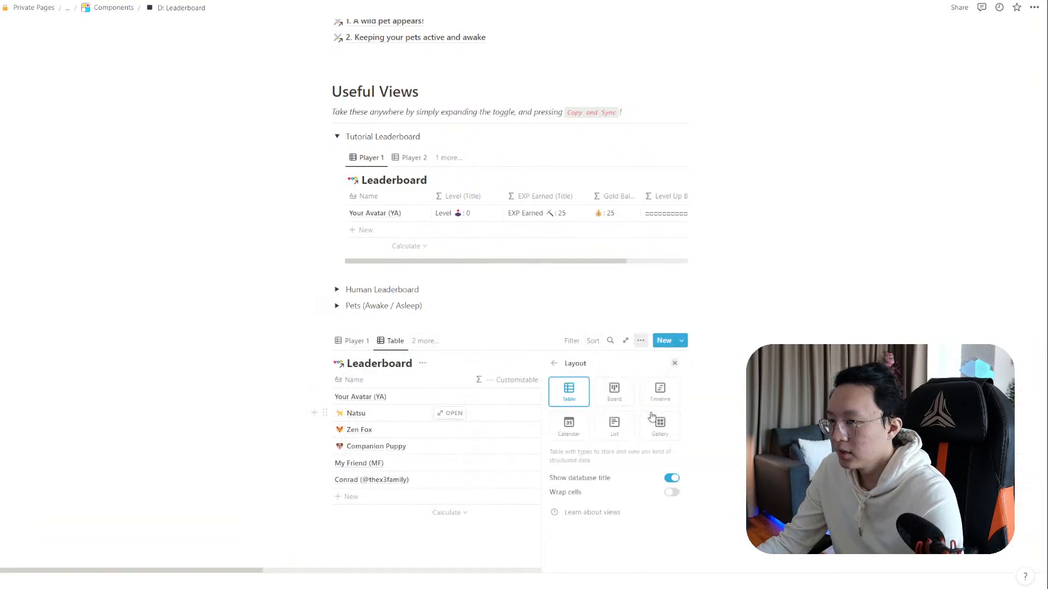
{"action": "left_click", "coordinate": [555, 364]}
{"action": "left_click", "coordinate": [611, 403]}
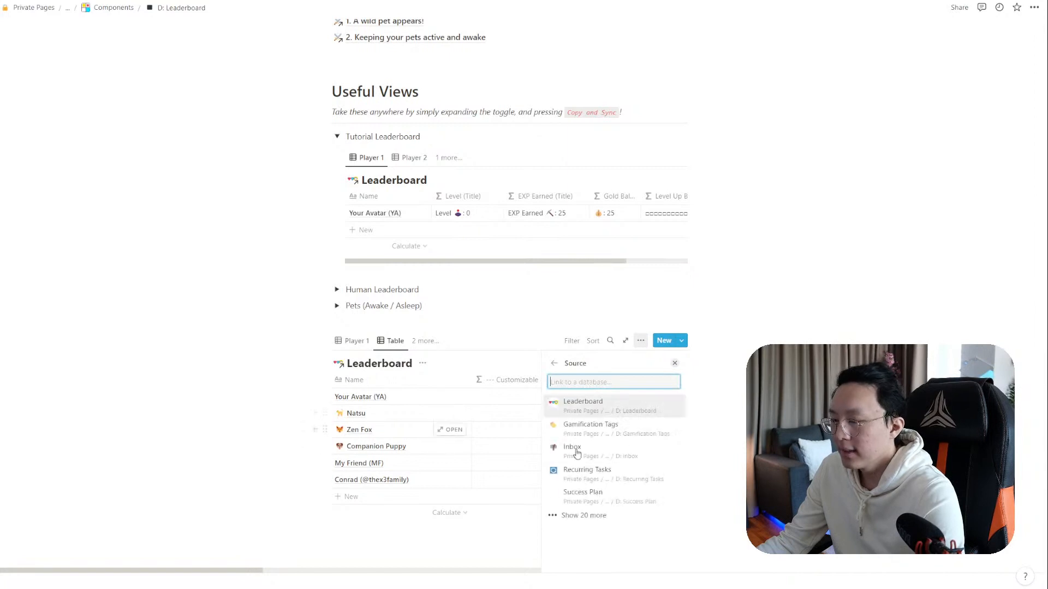
{"action": "left_click", "coordinate": [598, 430]}
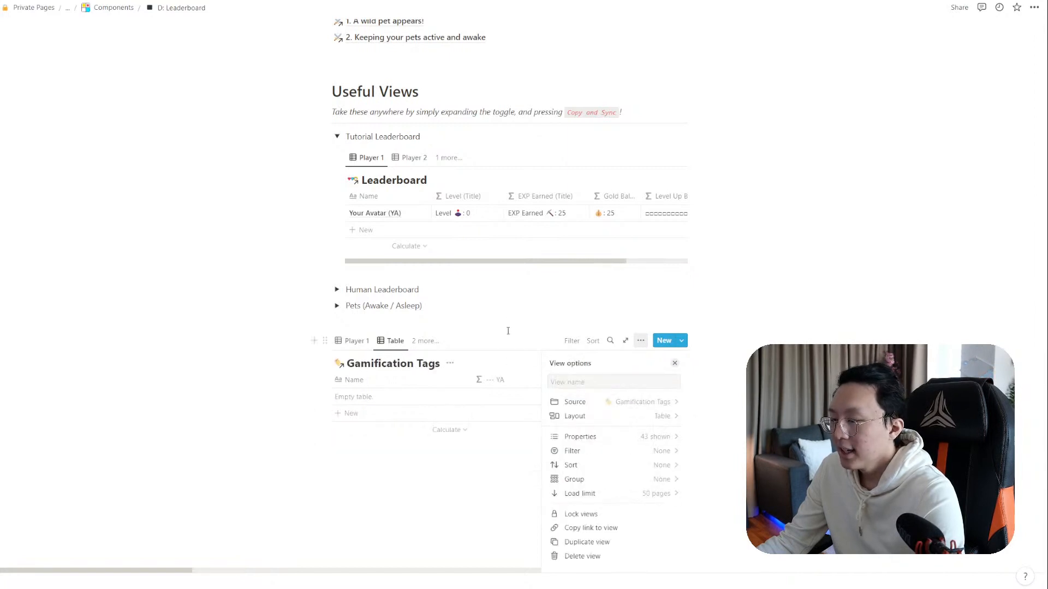
Close the view options and delete the combined Leaderboard and Gamification Tags block from the D: Leaderboard page
{"action": "left_click", "coordinate": [516, 333]}
{"action": "left_click", "coordinate": [641, 340]}
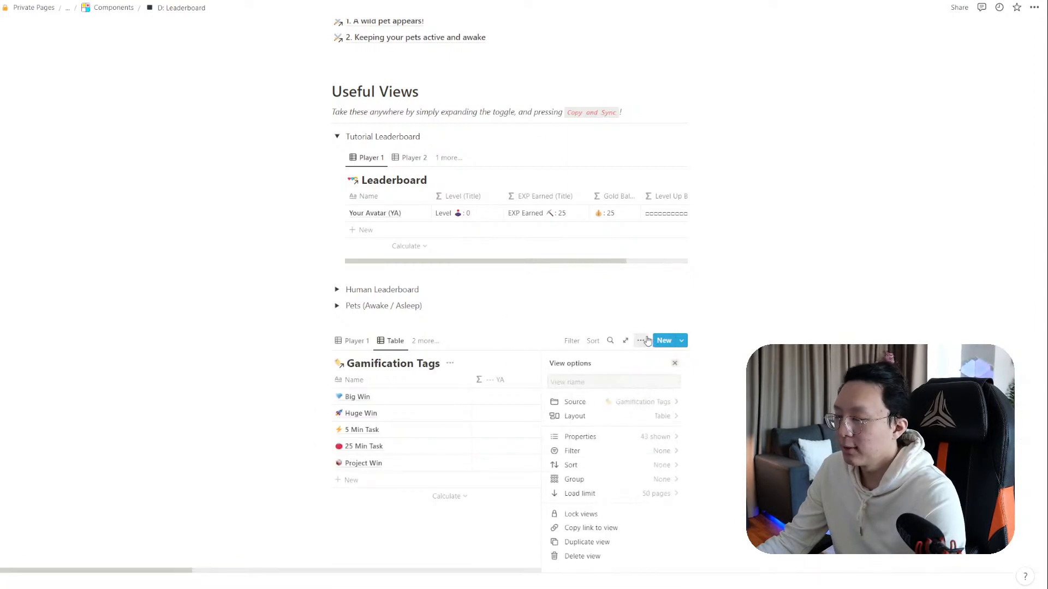
{"action": "left_click", "coordinate": [525, 335]}
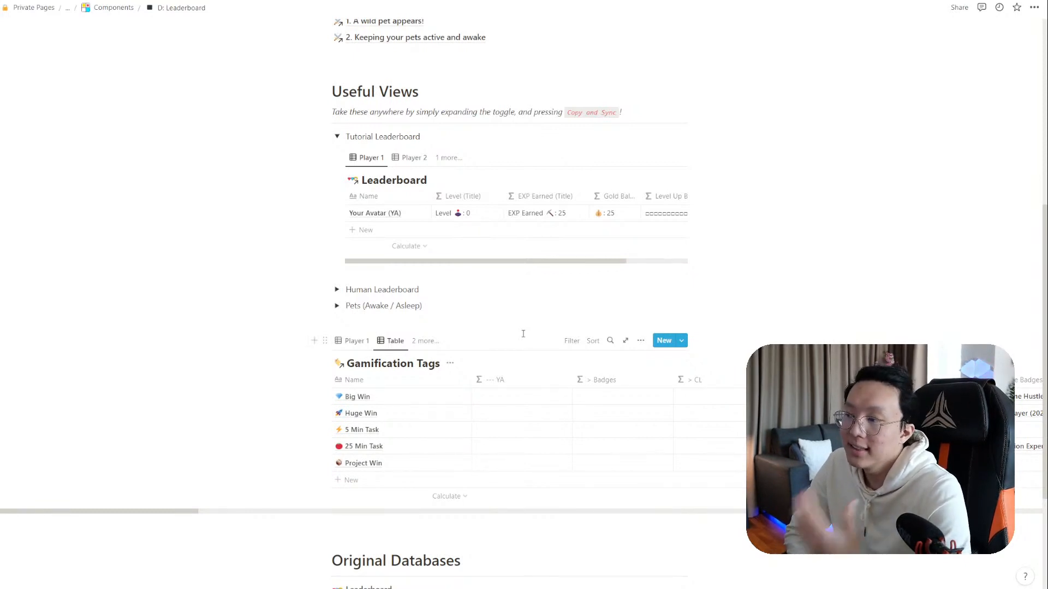
{"action": "left_click", "coordinate": [325, 341]}
{"action": "left_click", "coordinate": [290, 278]}
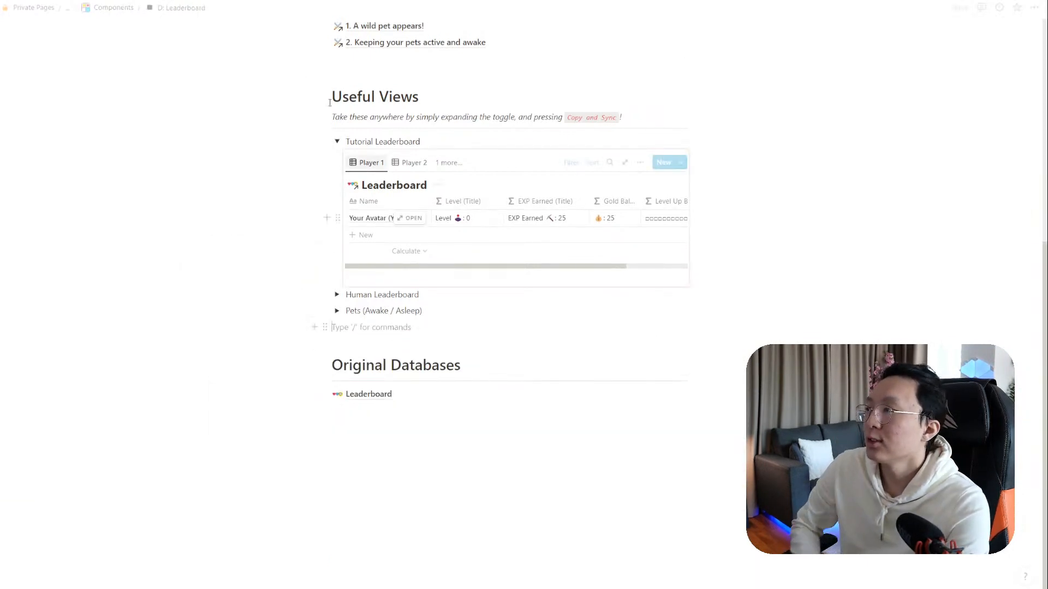
Leave the D: Leaderboard page and go up through Components to the Master Systems For A Better Life page
{"action": "scroll", "coordinate": [445, 141], "scroll_direction": "up", "scroll_amount": 3}
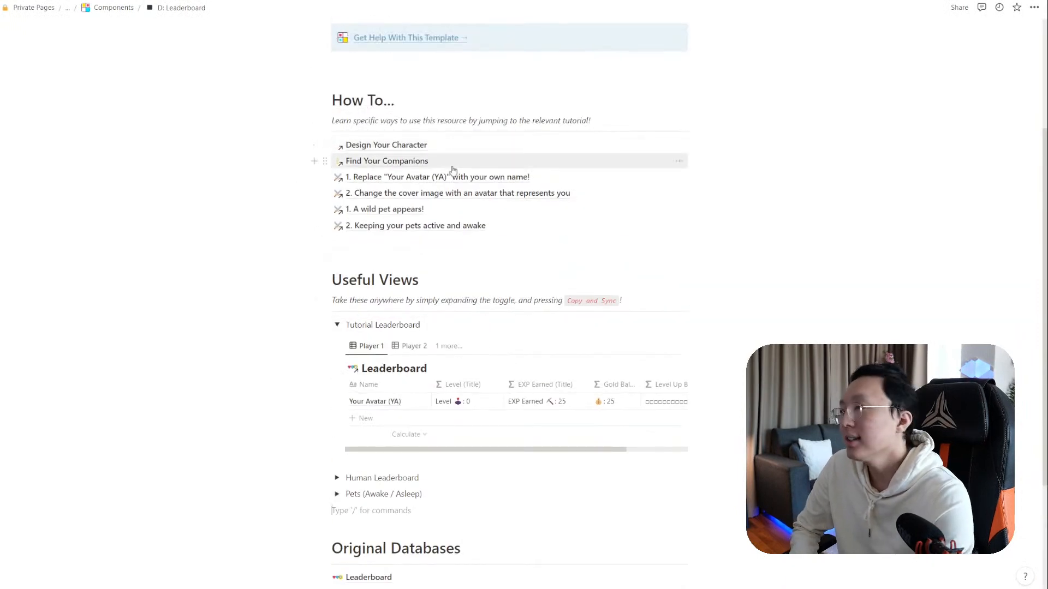
{"action": "key", "text": "ctrl+z"}
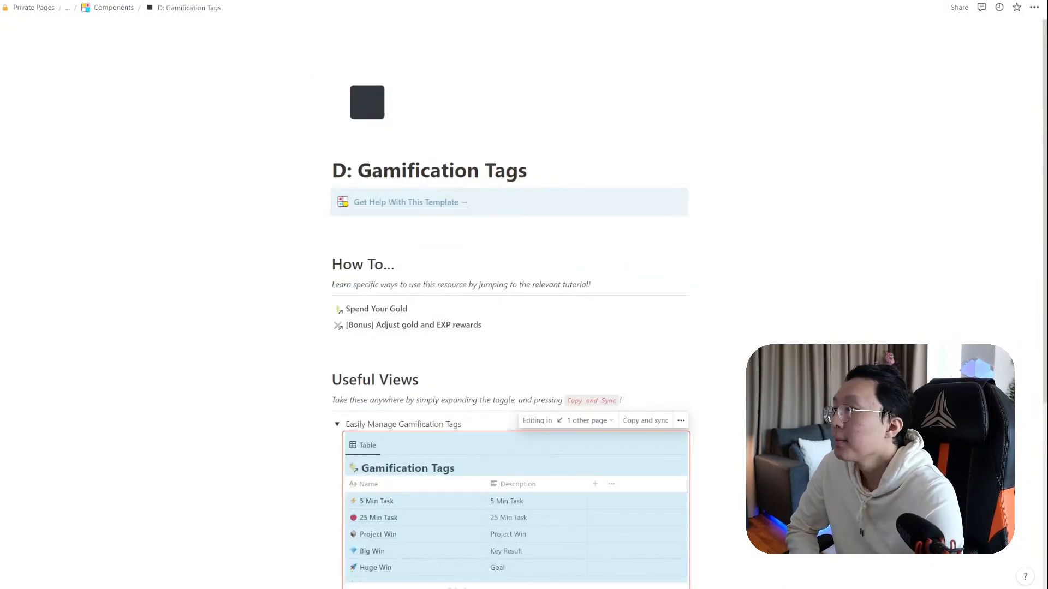
{"action": "left_click", "coordinate": [116, 9]}
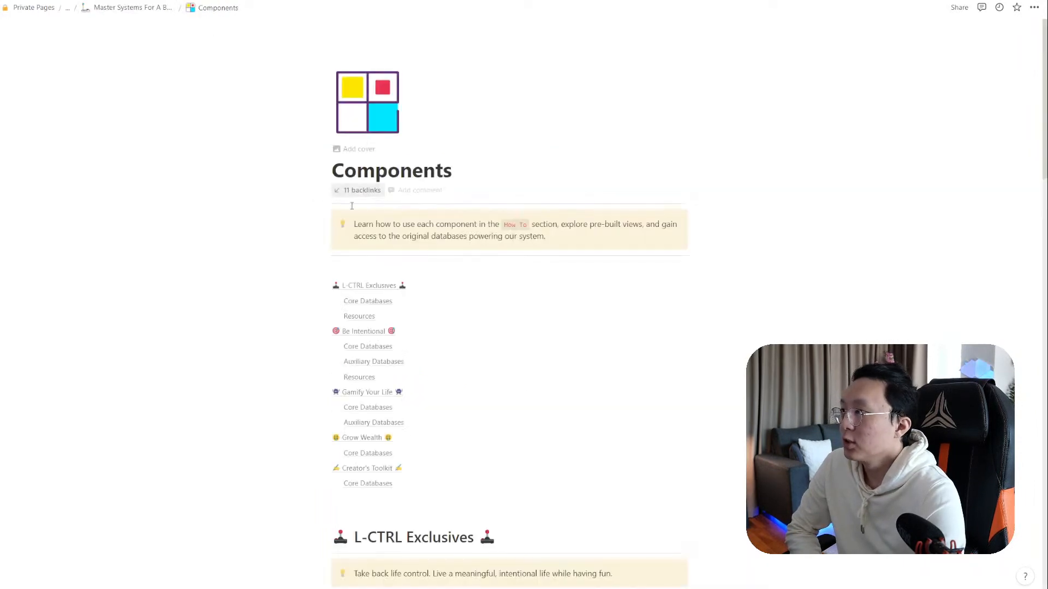
{"action": "scroll", "coordinate": [412, 265], "scroll_direction": "down", "scroll_amount": 10}
{"action": "scroll", "coordinate": [419, 257], "scroll_direction": "up", "scroll_amount": 4}
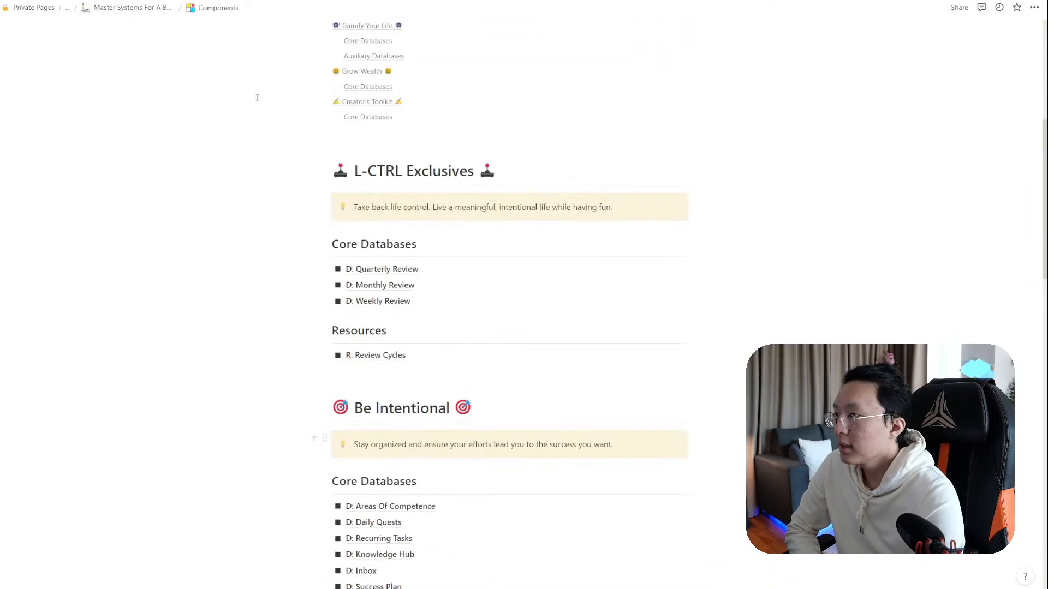
{"action": "left_click", "coordinate": [159, 8]}
{"action": "scroll", "coordinate": [405, 360], "scroll_direction": "down", "scroll_amount": 5}
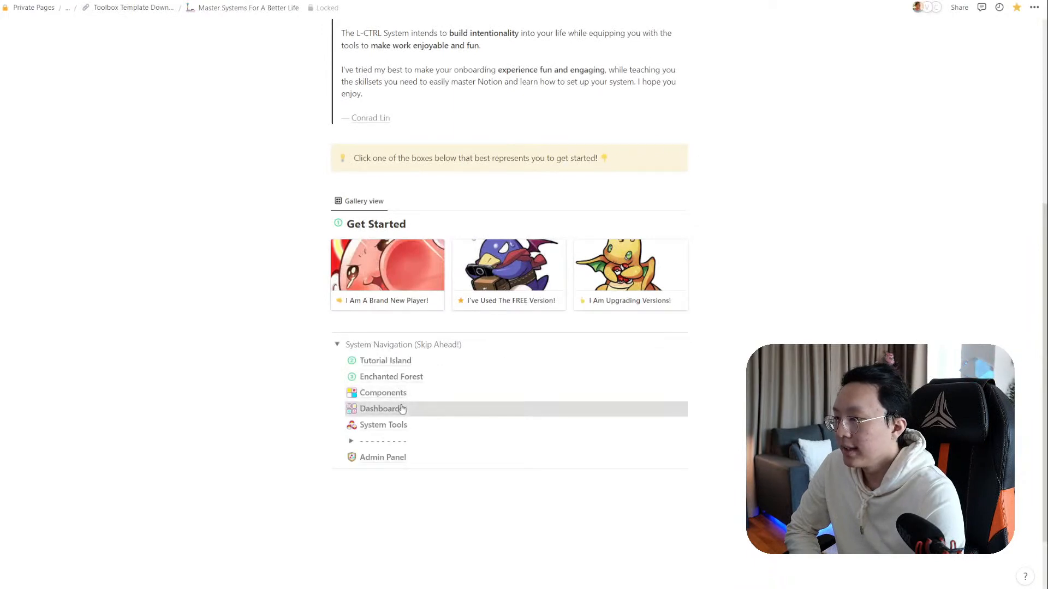
Go through Dashboards, All Dashboards, Daily Drivers and Gamify Your Life to the D: My Fantasy World+ dashboard
{"action": "left_click", "coordinate": [402, 408]}
{"action": "left_click", "coordinate": [382, 251]}
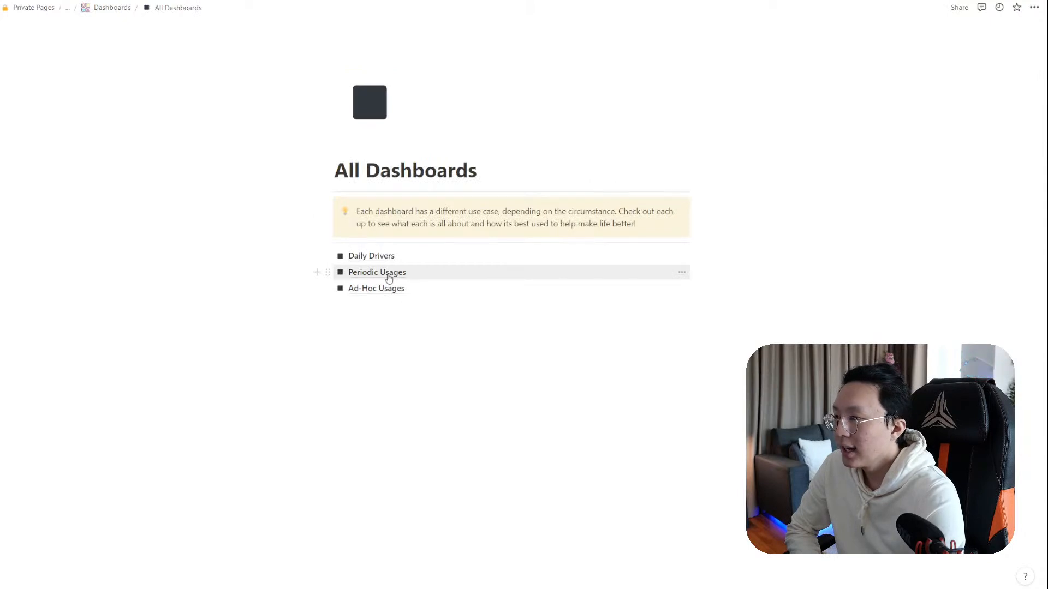
{"action": "left_click", "coordinate": [390, 257]}
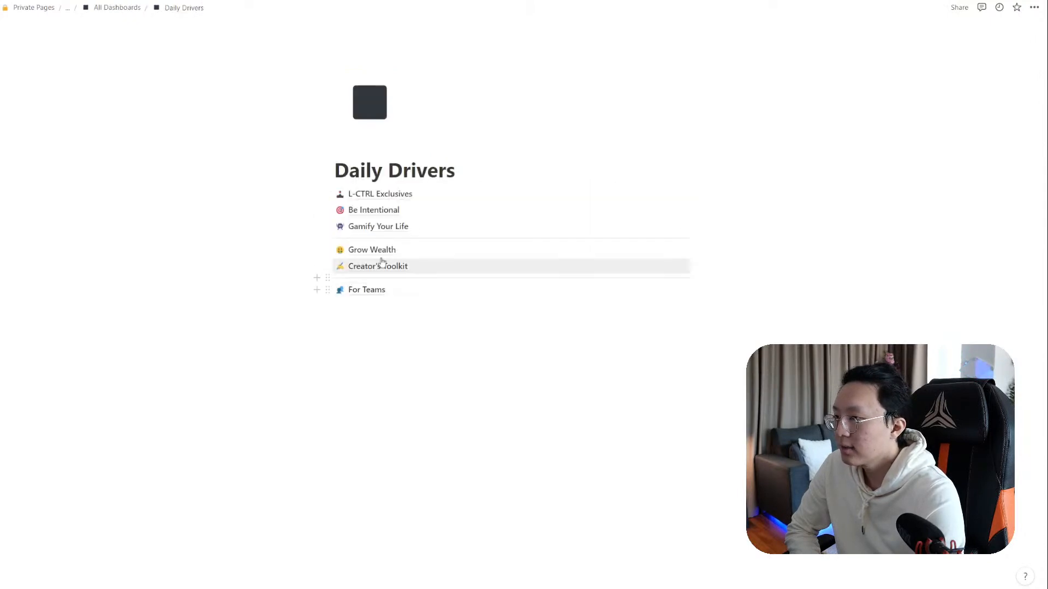
{"action": "left_click", "coordinate": [381, 228]}
{"action": "left_click", "coordinate": [388, 164]}
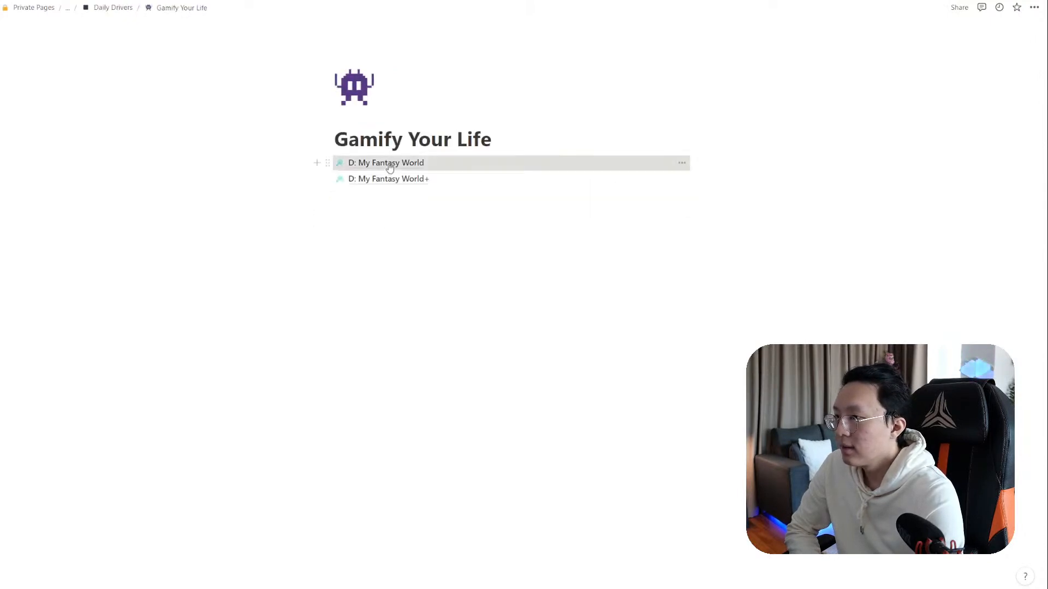
{"action": "key", "text": "alt+Left"}
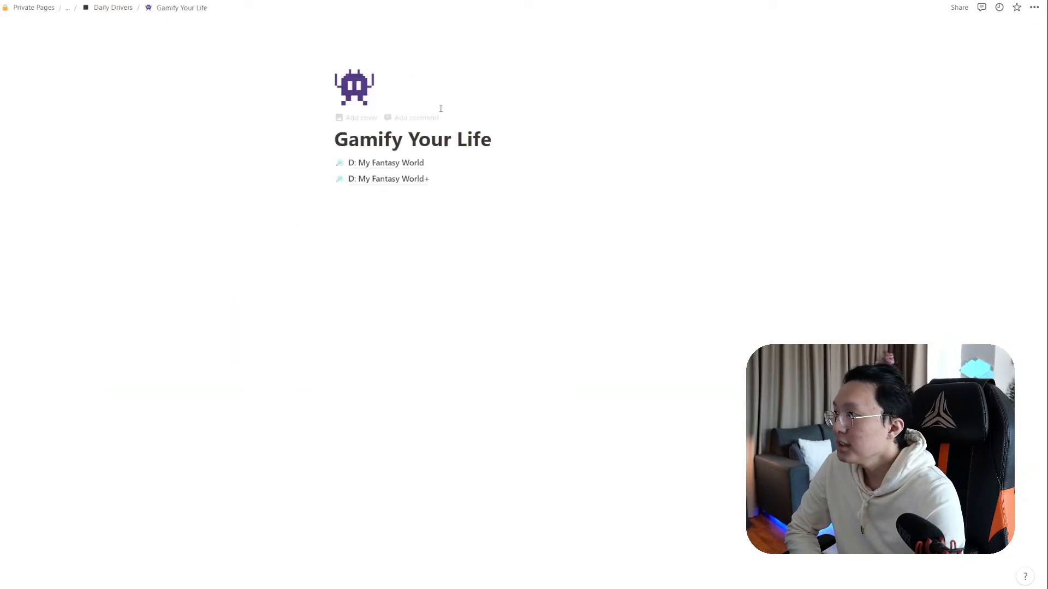
{"action": "left_click", "coordinate": [435, 186]}
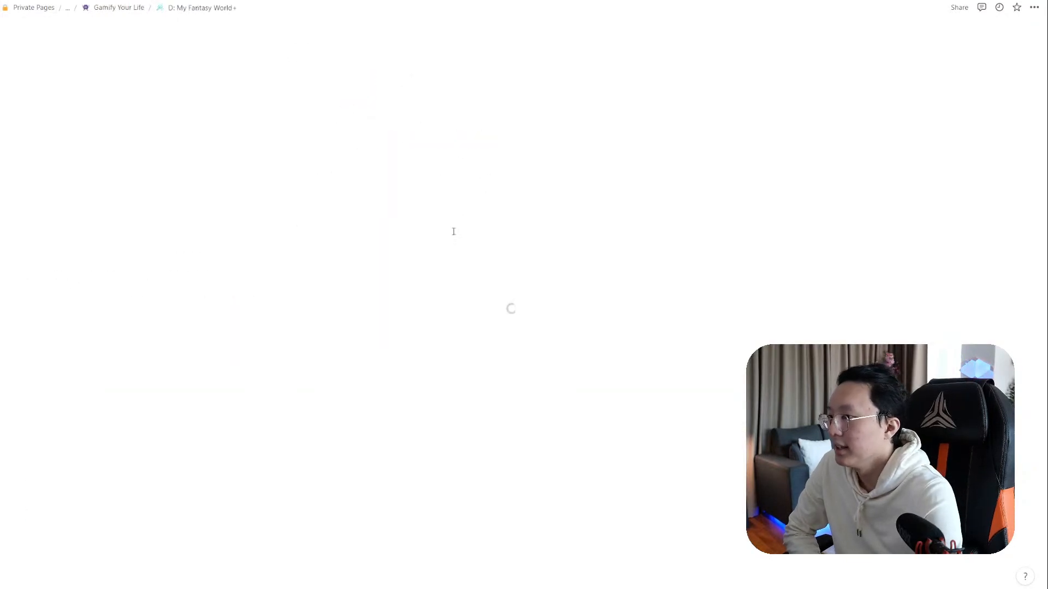
Review the dashboard's Leaderboard section and expand the Your Pets and Your Party Members components
{"action": "scroll", "coordinate": [437, 249], "scroll_direction": "down", "scroll_amount": 5}
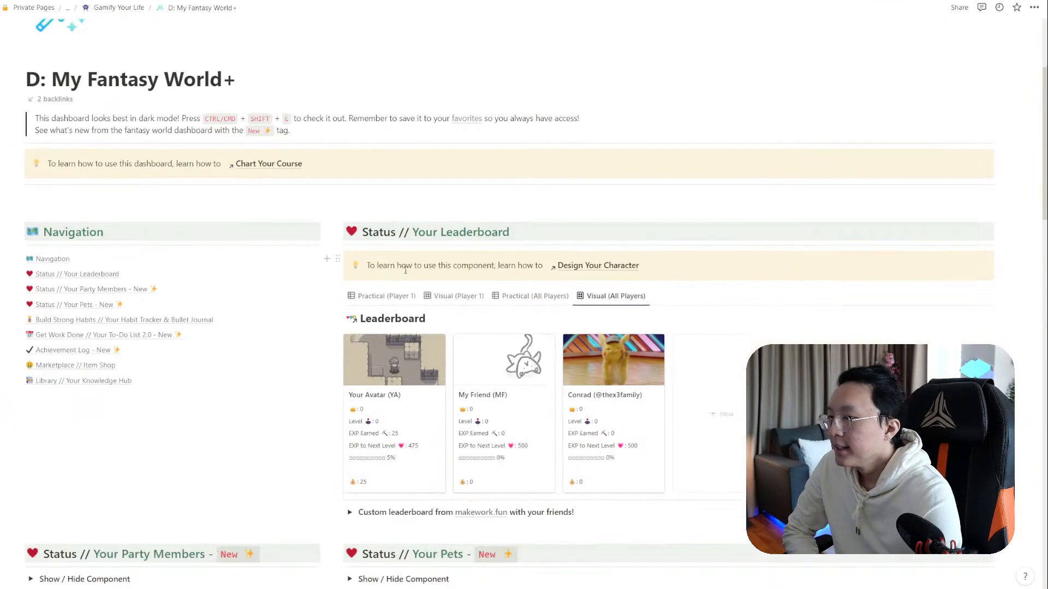
{"action": "scroll", "coordinate": [406, 197], "scroll_direction": "down", "scroll_amount": 1}
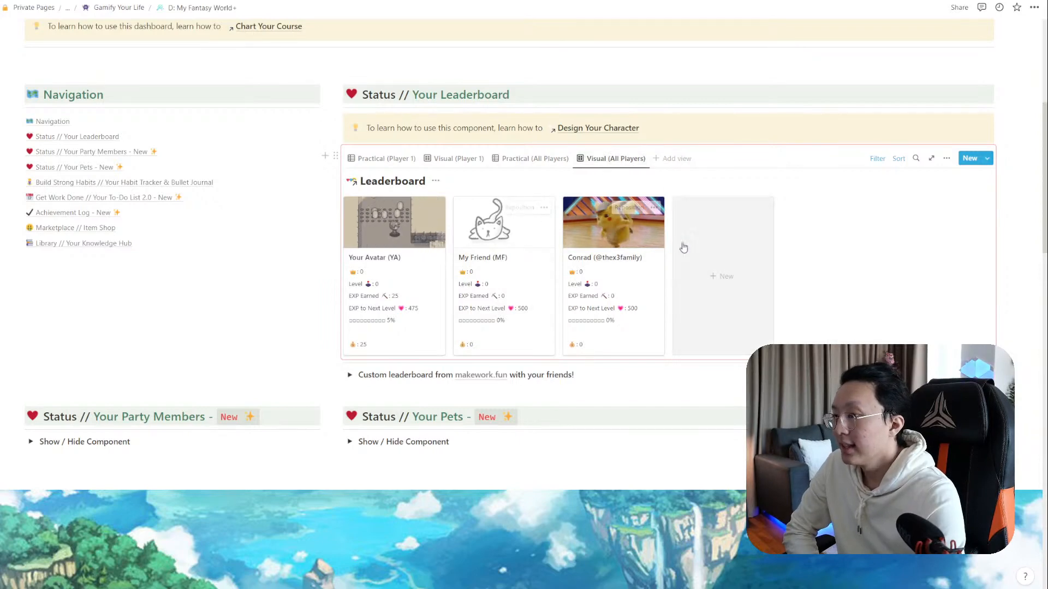
{"action": "scroll", "coordinate": [418, 368], "scroll_direction": "down", "scroll_amount": 2}
{"action": "left_click", "coordinate": [349, 350]}
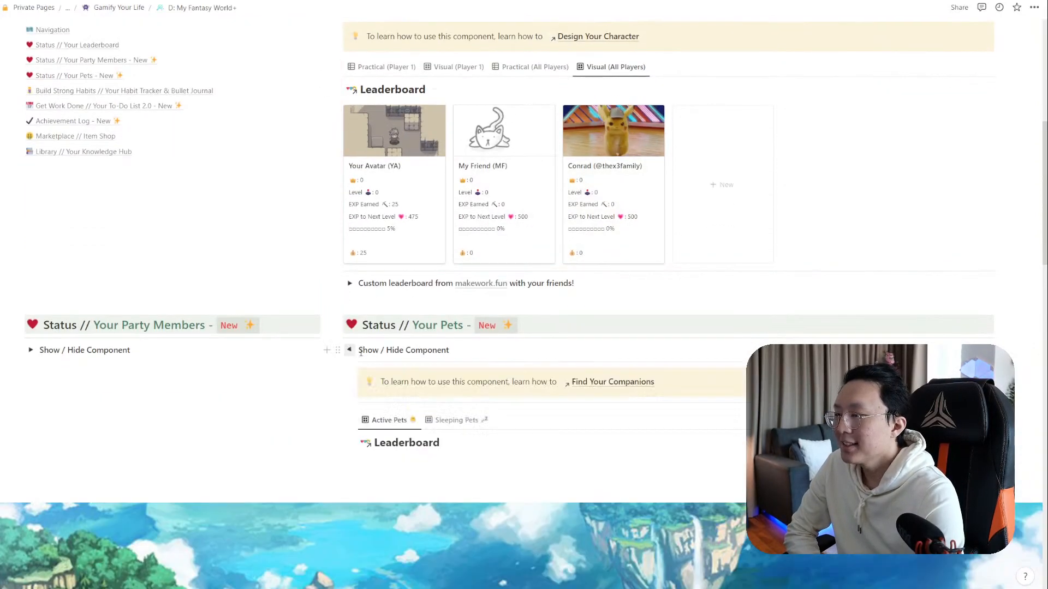
{"action": "scroll", "coordinate": [545, 409], "scroll_direction": "up", "scroll_amount": 1}
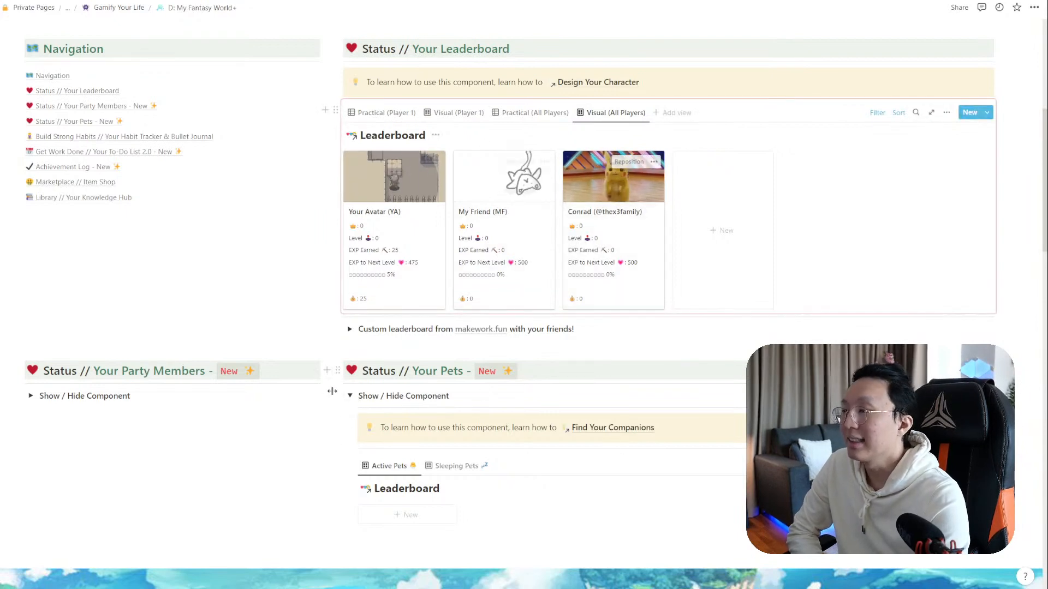
{"action": "left_click", "coordinate": [30, 396]}
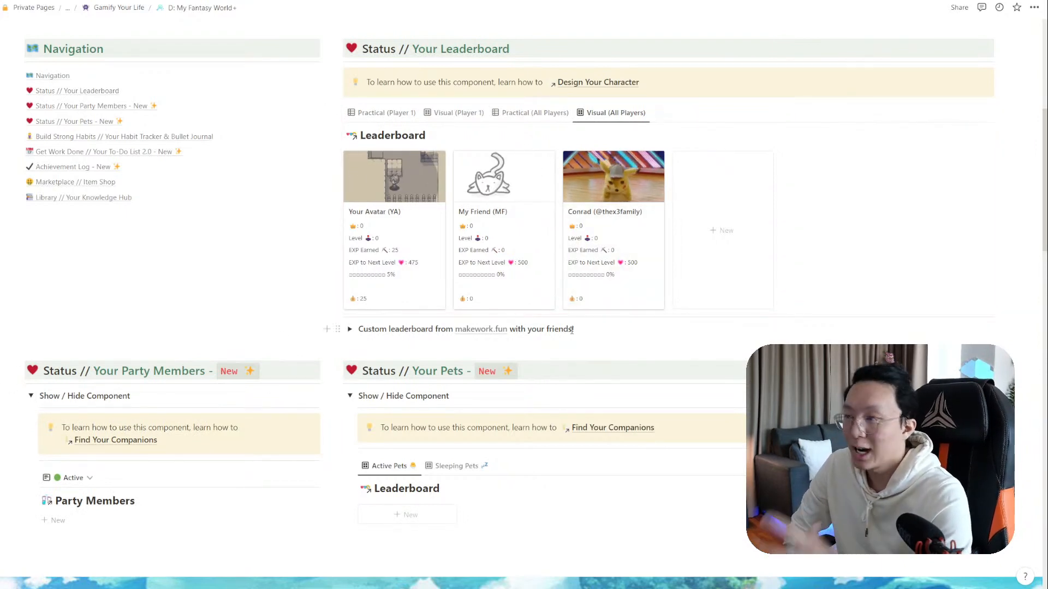
Look over the Daily Quests habit tracker, expand Manage My Energy to view its databases, and collapse it again
{"action": "scroll", "coordinate": [556, 319], "scroll_direction": "down", "scroll_amount": 2}
{"action": "scroll", "coordinate": [556, 320], "scroll_direction": "down", "scroll_amount": 13}
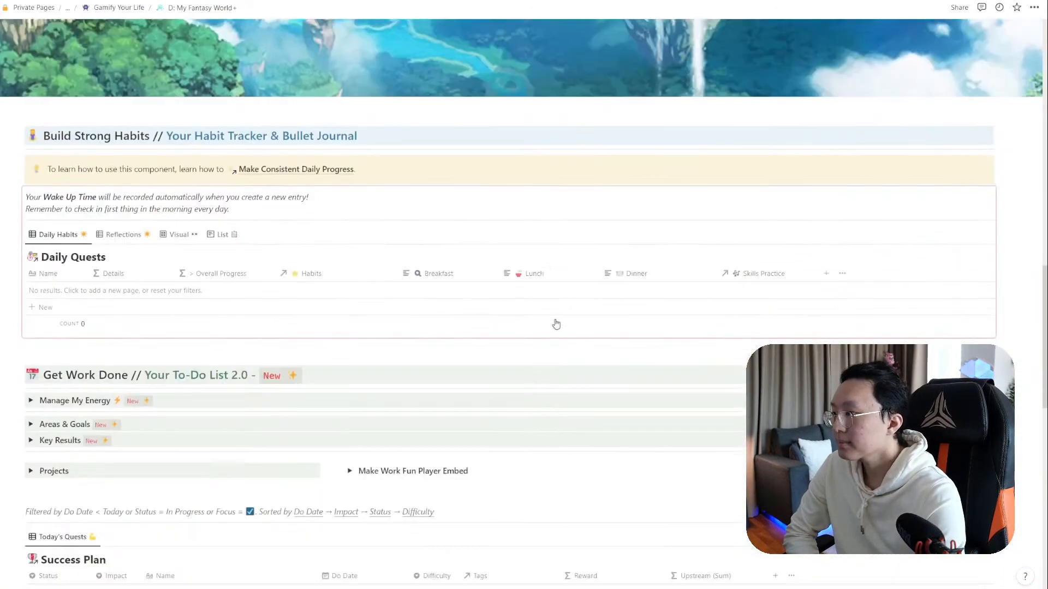
{"action": "scroll", "coordinate": [175, 266], "scroll_direction": "down", "scroll_amount": 1}
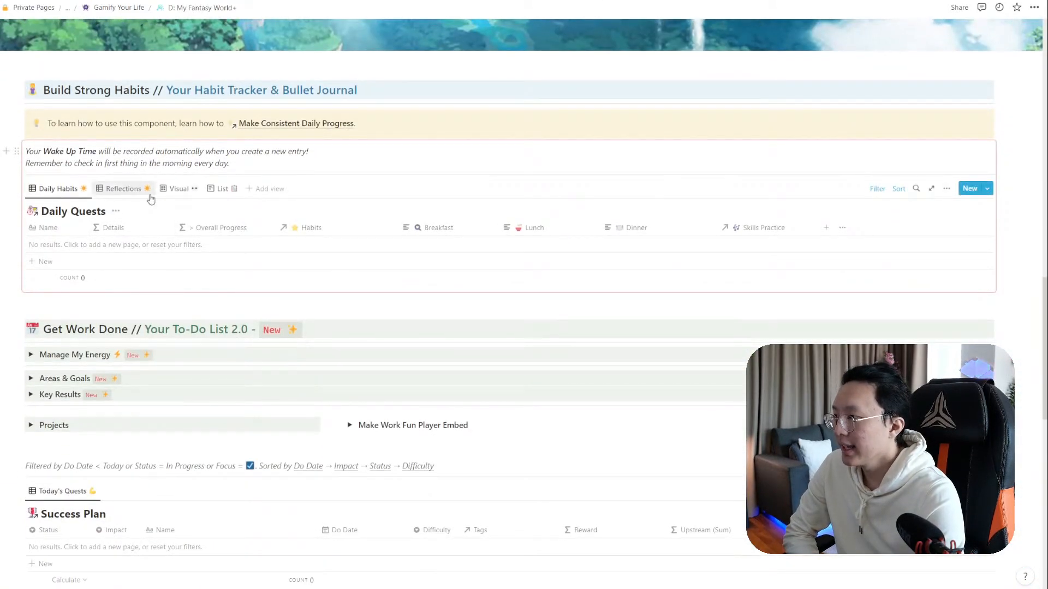
{"action": "scroll", "coordinate": [205, 259], "scroll_direction": "down", "scroll_amount": 1}
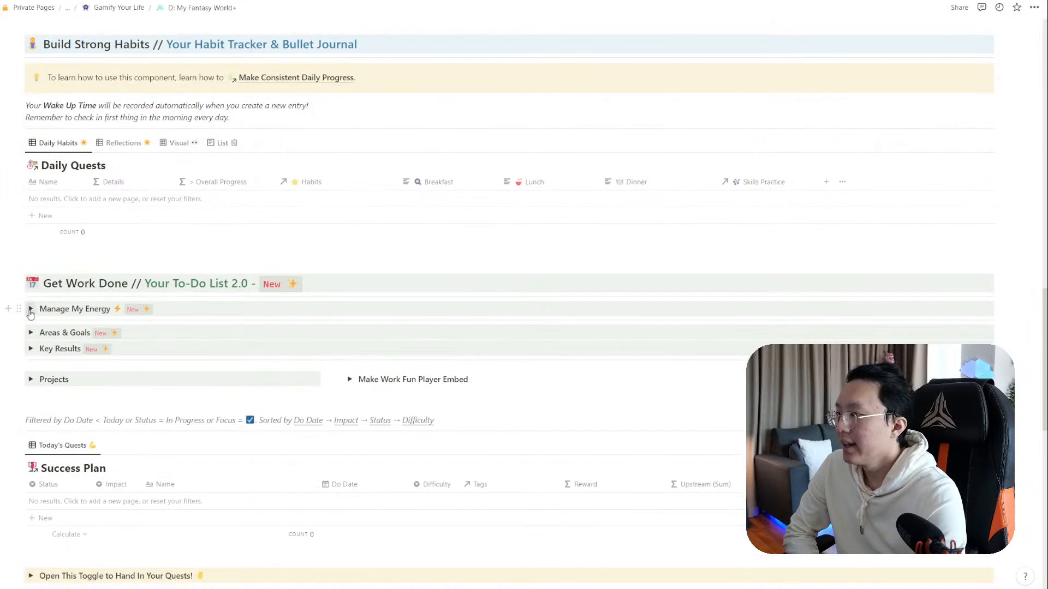
{"action": "left_click", "coordinate": [31, 309]}
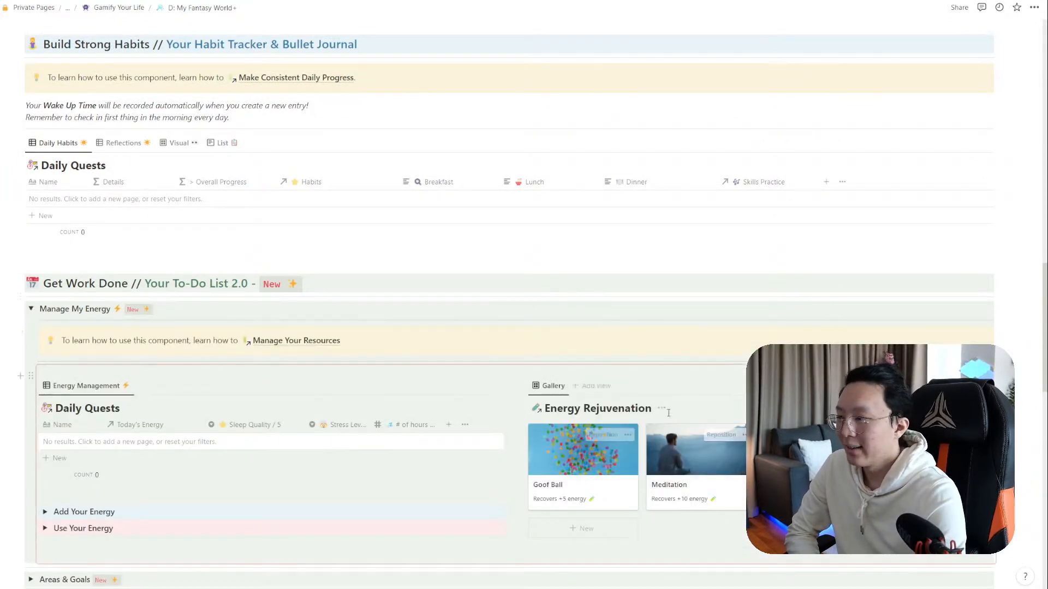
{"action": "scroll", "coordinate": [262, 335], "scroll_direction": "down", "scroll_amount": 3}
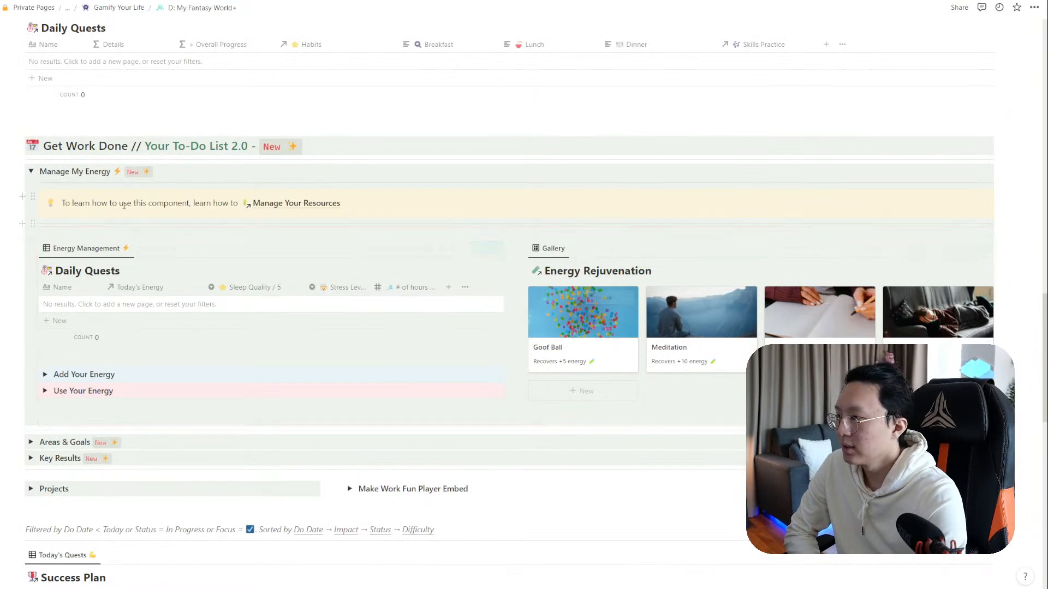
{"action": "left_click", "coordinate": [31, 172]}
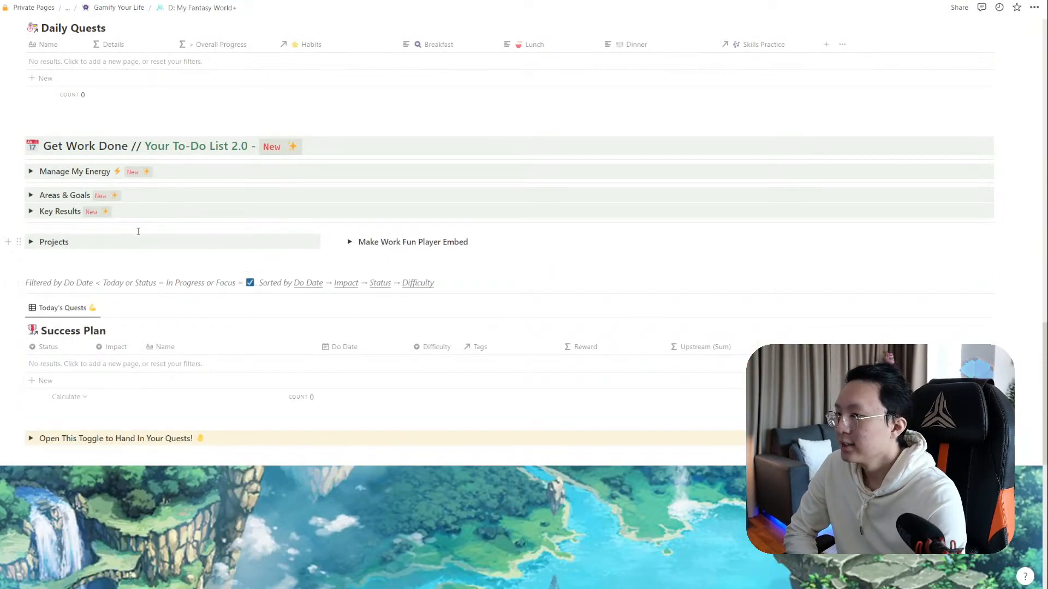
Expand Areas & Goals, compare its goal views with the dashboard's other sections, and collapse it again
{"action": "left_click", "coordinate": [31, 195]}
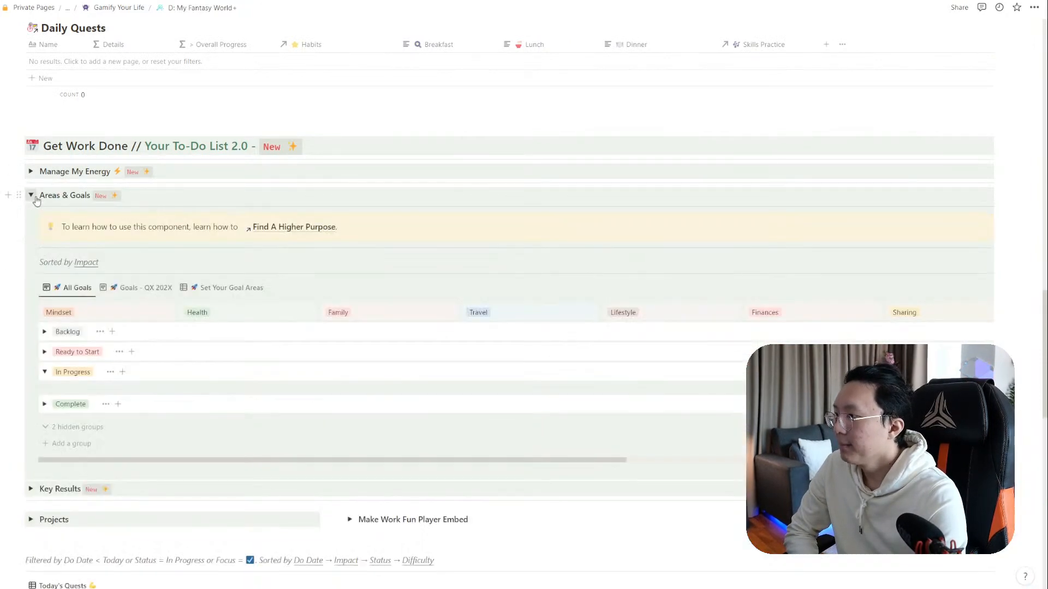
{"action": "scroll", "coordinate": [38, 224], "scroll_direction": "down", "scroll_amount": 1}
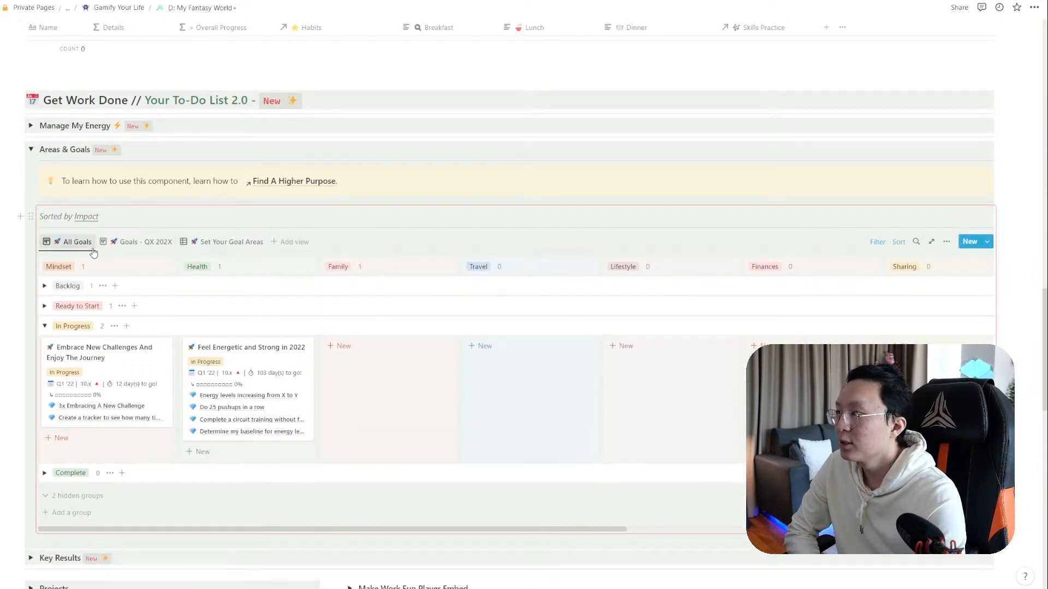
{"action": "scroll", "coordinate": [226, 279], "scroll_direction": "up", "scroll_amount": 10}
{"action": "scroll", "coordinate": [389, 217], "scroll_direction": "up", "scroll_amount": 5}
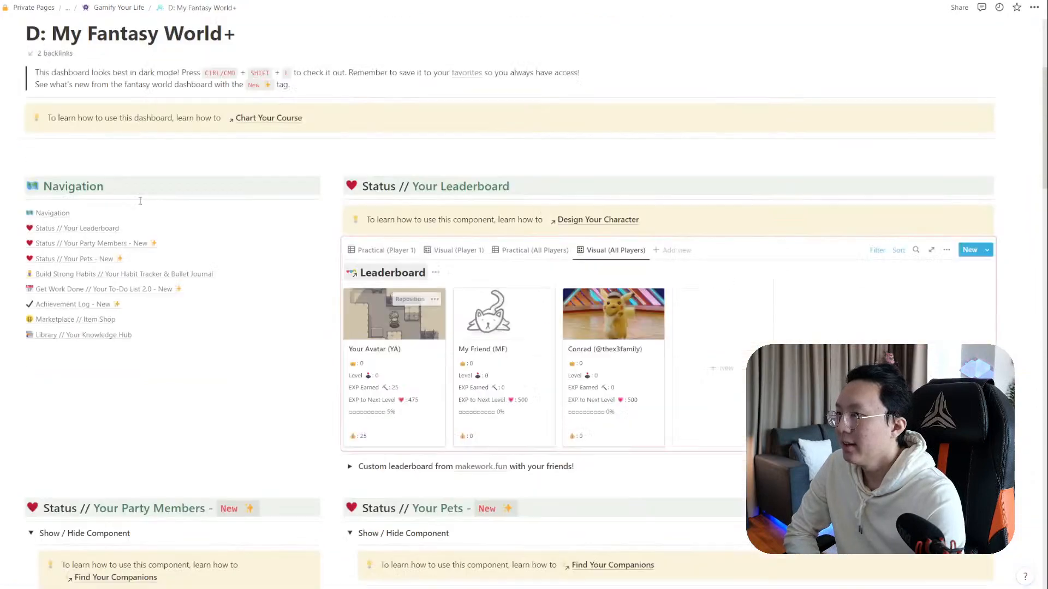
{"action": "scroll", "coordinate": [297, 267], "scroll_direction": "down", "scroll_amount": 12}
{"action": "scroll", "coordinate": [297, 267], "scroll_direction": "down", "scroll_amount": 5}
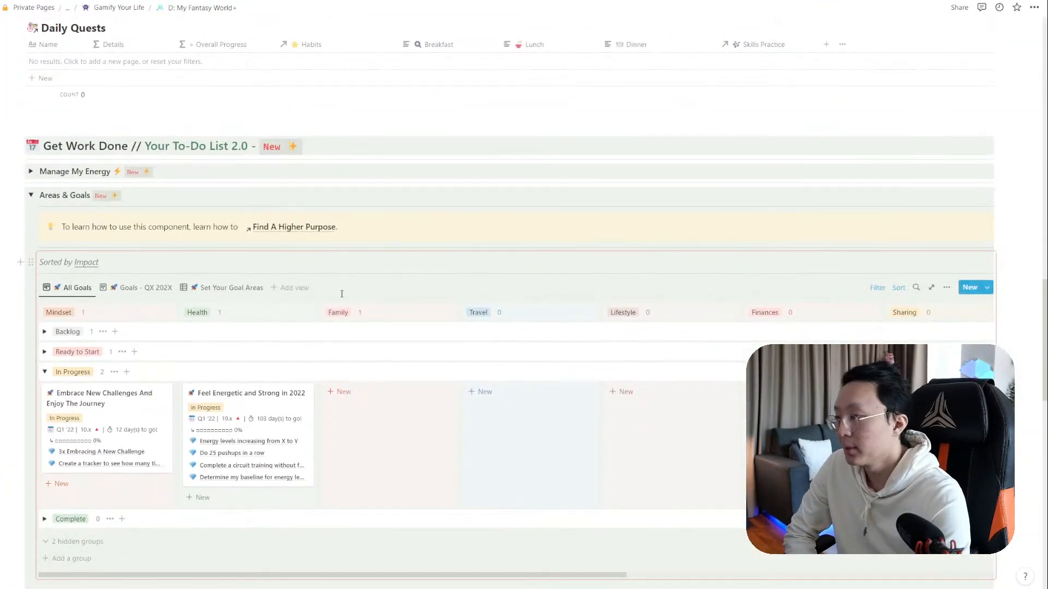
{"action": "left_click", "coordinate": [31, 195]}
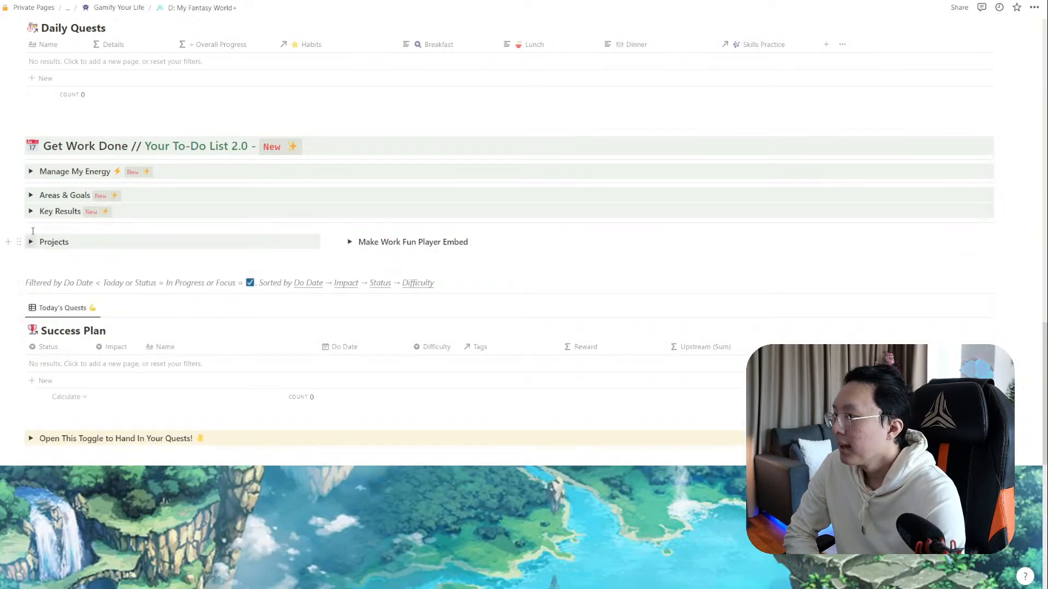
Expand Key Results and Projects to view their Success Plan views, and collapse both toggles
{"action": "left_click", "coordinate": [30, 212]}
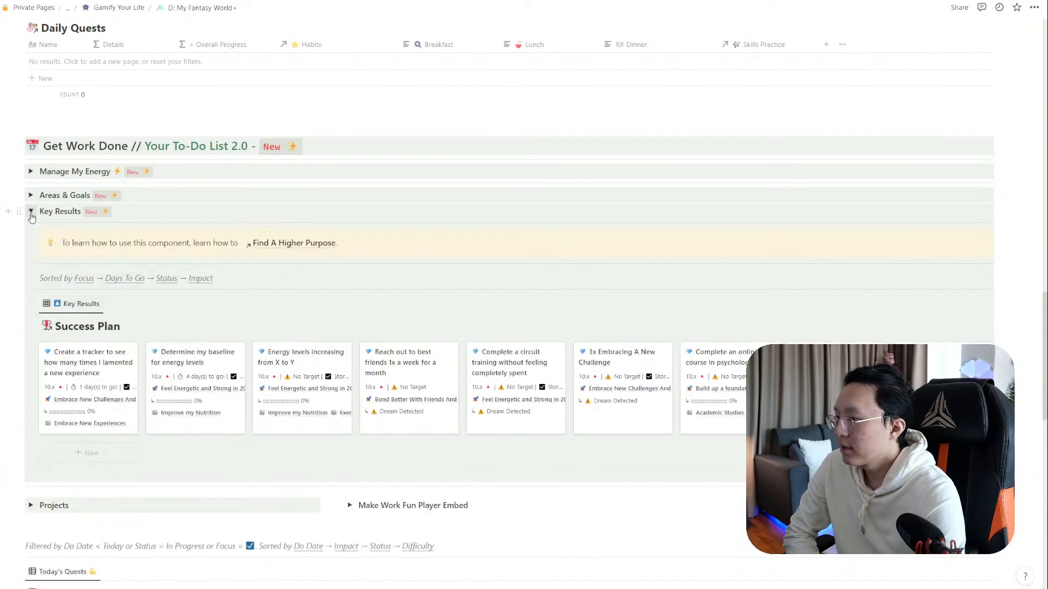
{"action": "scroll", "coordinate": [31, 216], "scroll_direction": "down", "scroll_amount": 2}
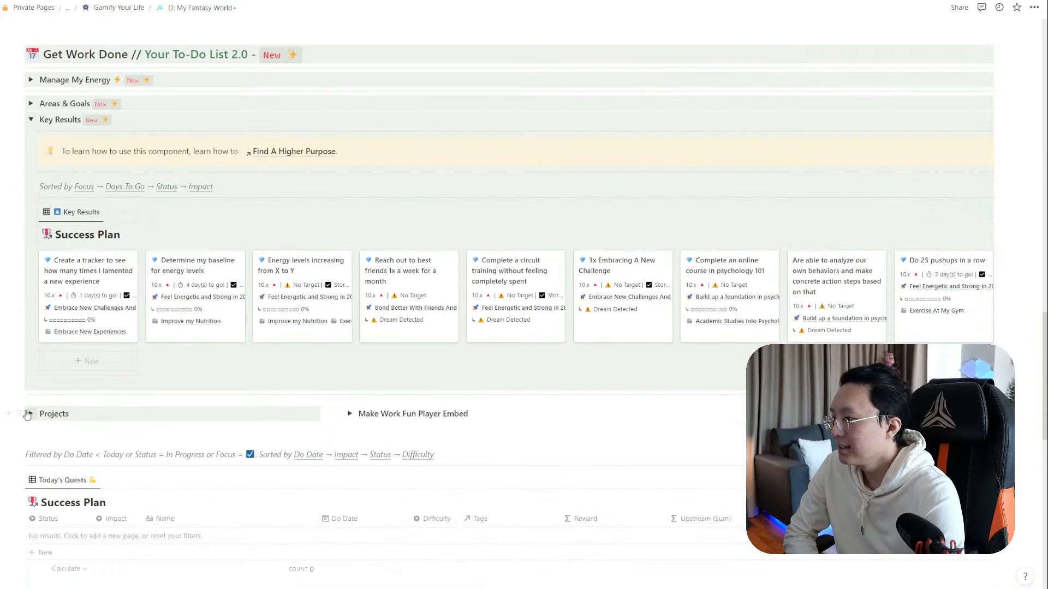
{"action": "left_click", "coordinate": [31, 415]}
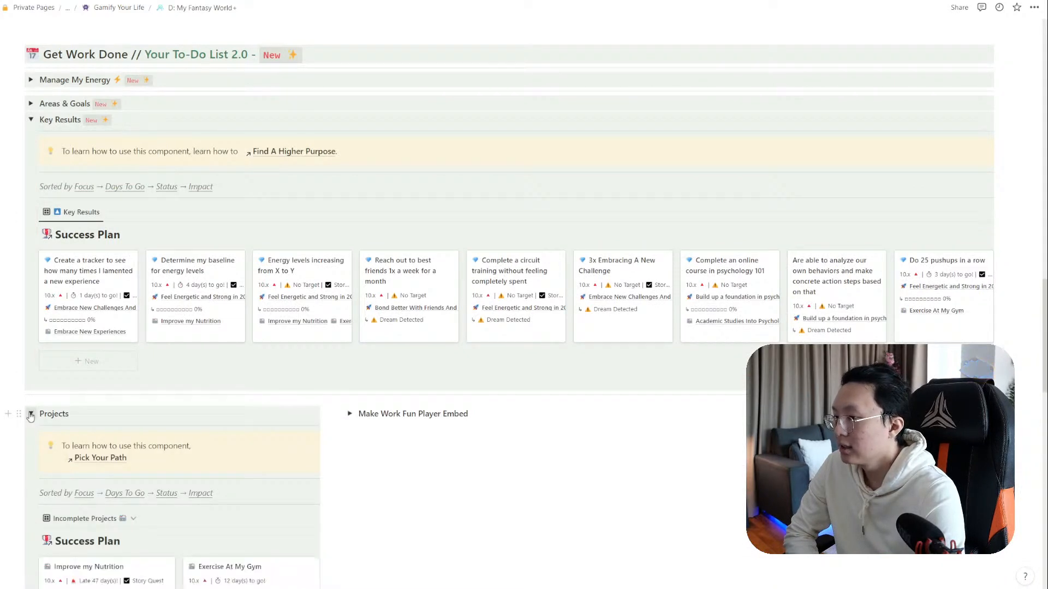
{"action": "left_click", "coordinate": [30, 415]}
{"action": "left_click", "coordinate": [33, 122]}
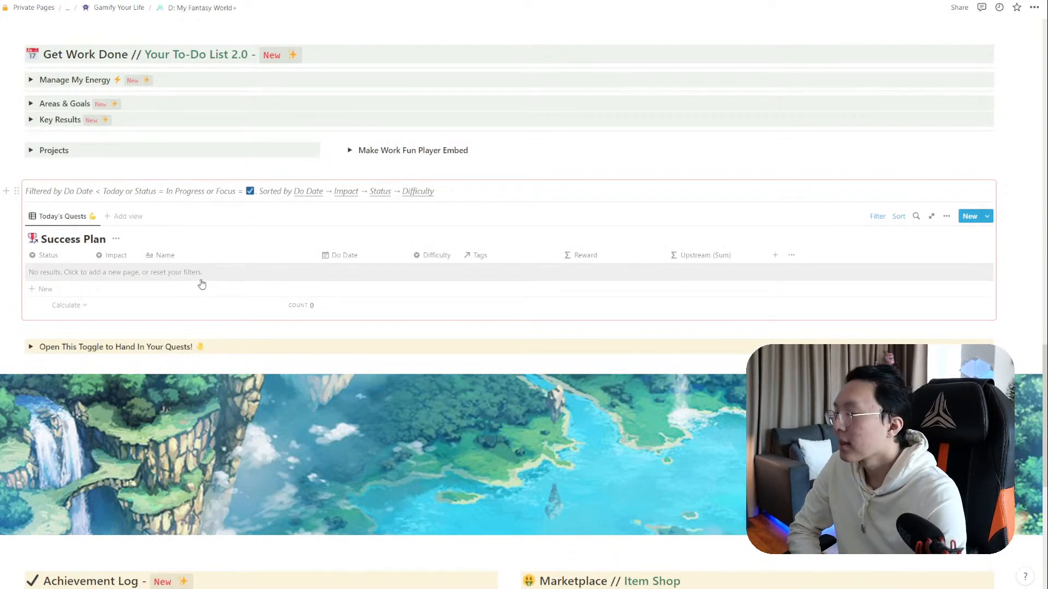
Expand the Achievement Log component and compare its Recent Wins (Today) view with the Weekly Review table in the same block
{"action": "scroll", "coordinate": [60, 379], "scroll_direction": "down", "scroll_amount": 4}
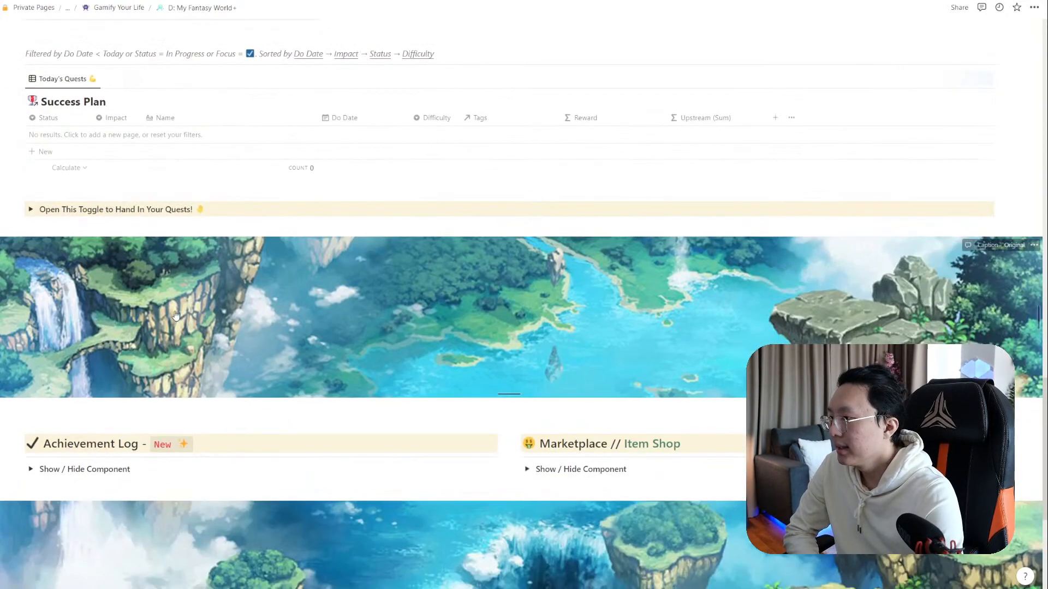
{"action": "left_click", "coordinate": [30, 379]}
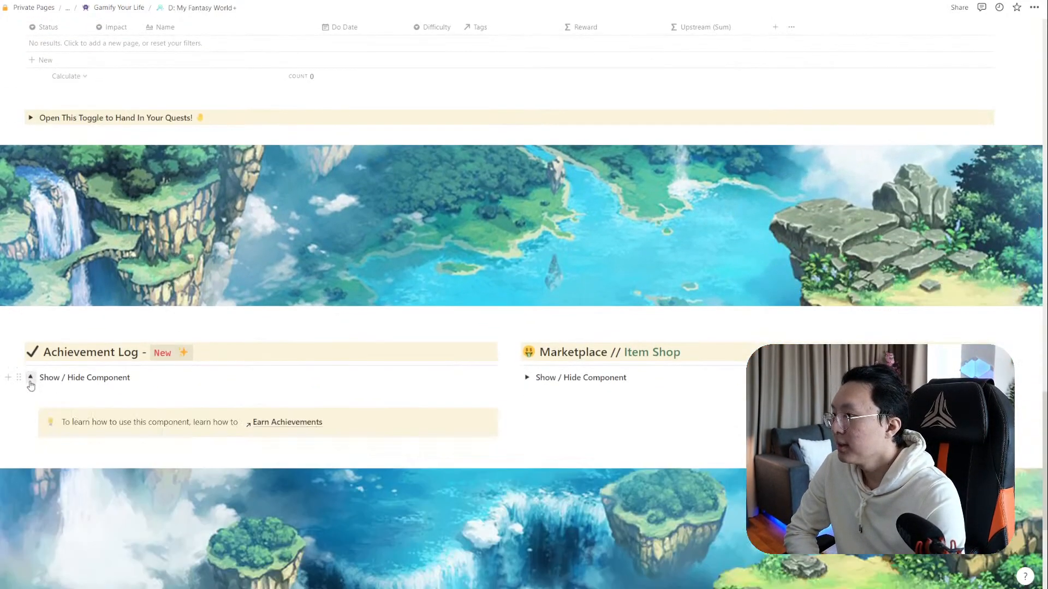
{"action": "scroll", "coordinate": [234, 306], "scroll_direction": "down", "scroll_amount": 2}
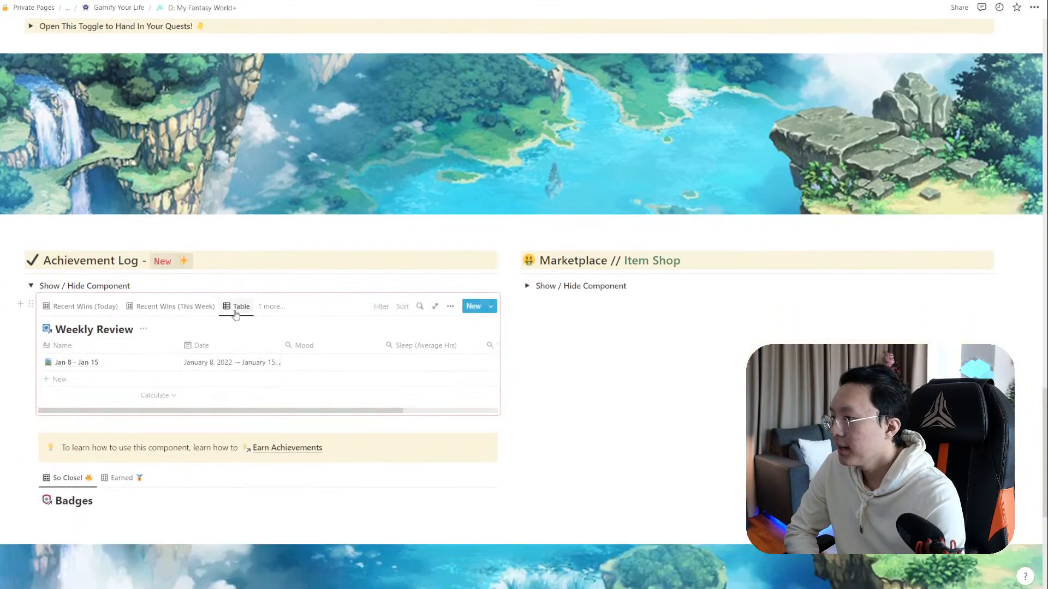
{"action": "left_click", "coordinate": [112, 309]}
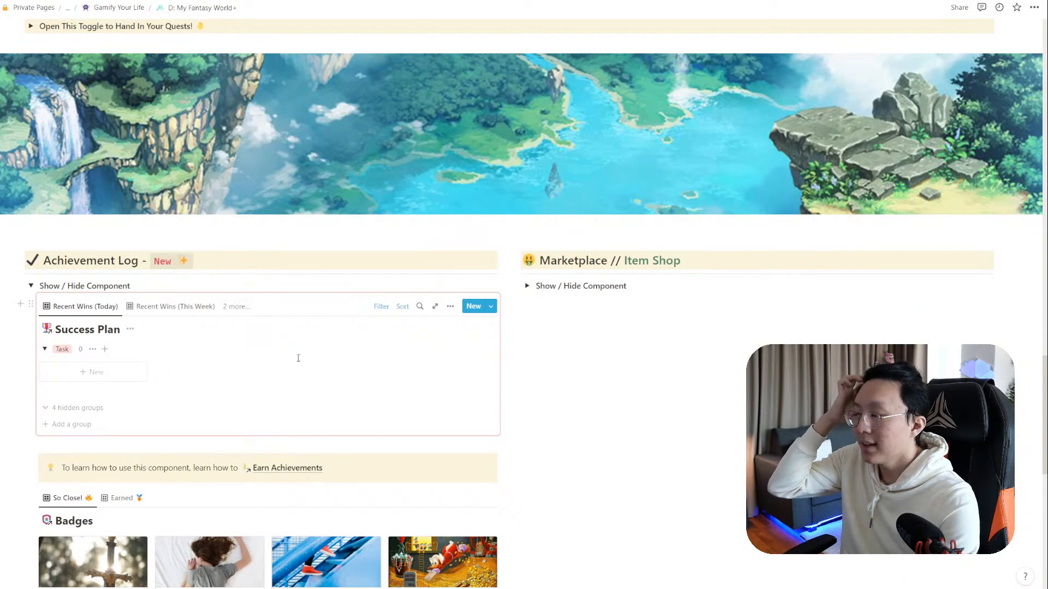
{"action": "left_click", "coordinate": [234, 307]}
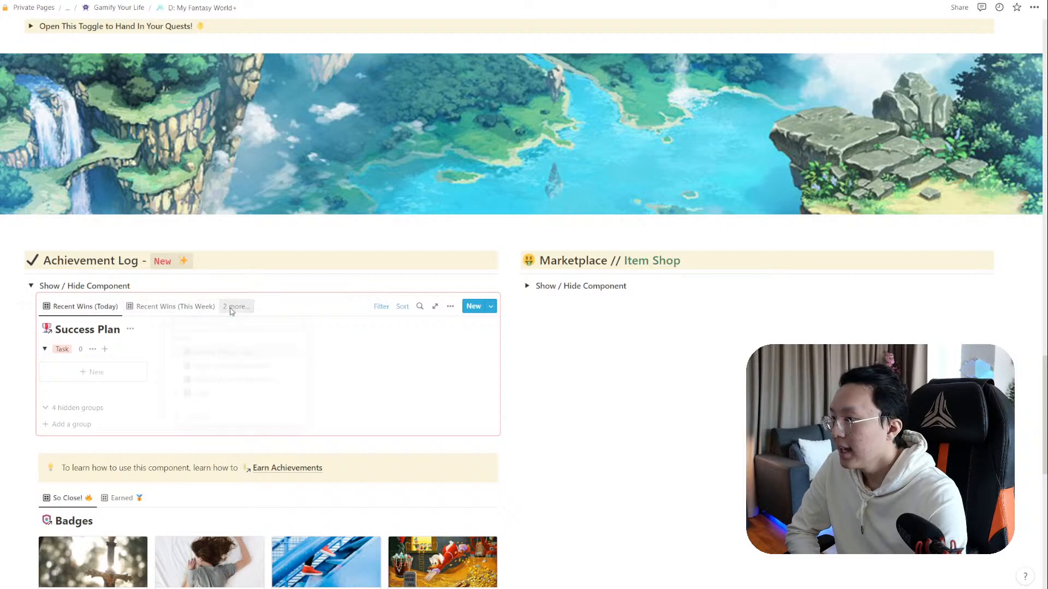
{"action": "left_click", "coordinate": [227, 397]}
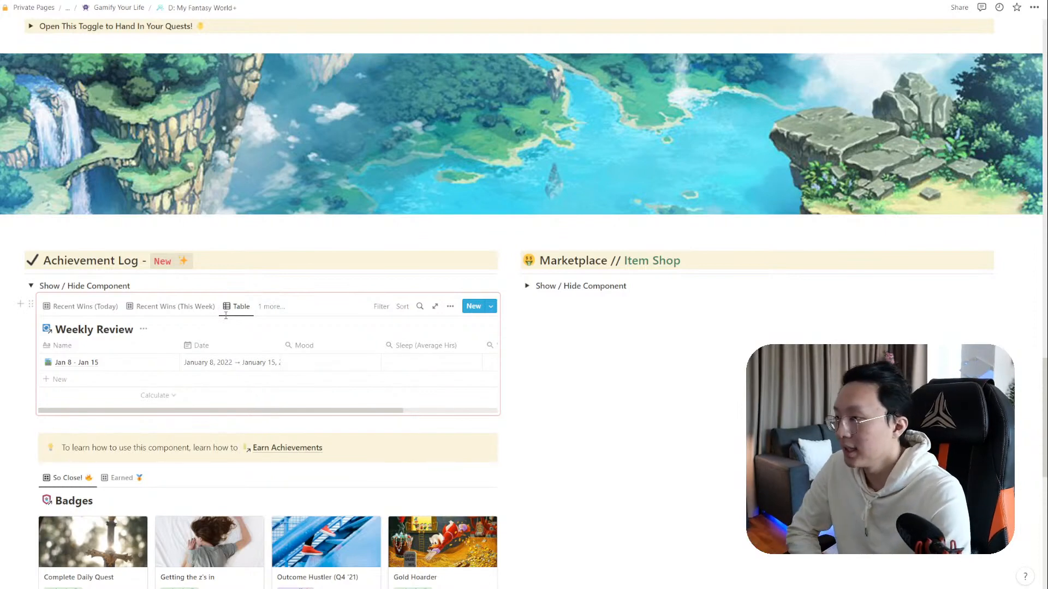
{"action": "scroll", "coordinate": [275, 336], "scroll_direction": "down", "scroll_amount": 2}
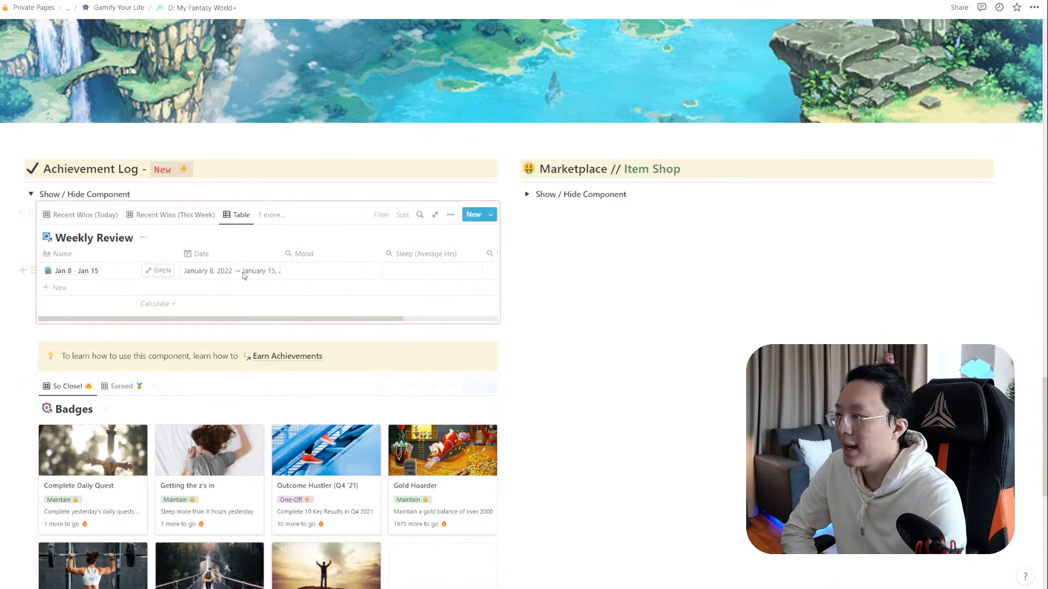
{"action": "scroll", "coordinate": [274, 379], "scroll_direction": "down", "scroll_amount": 2}
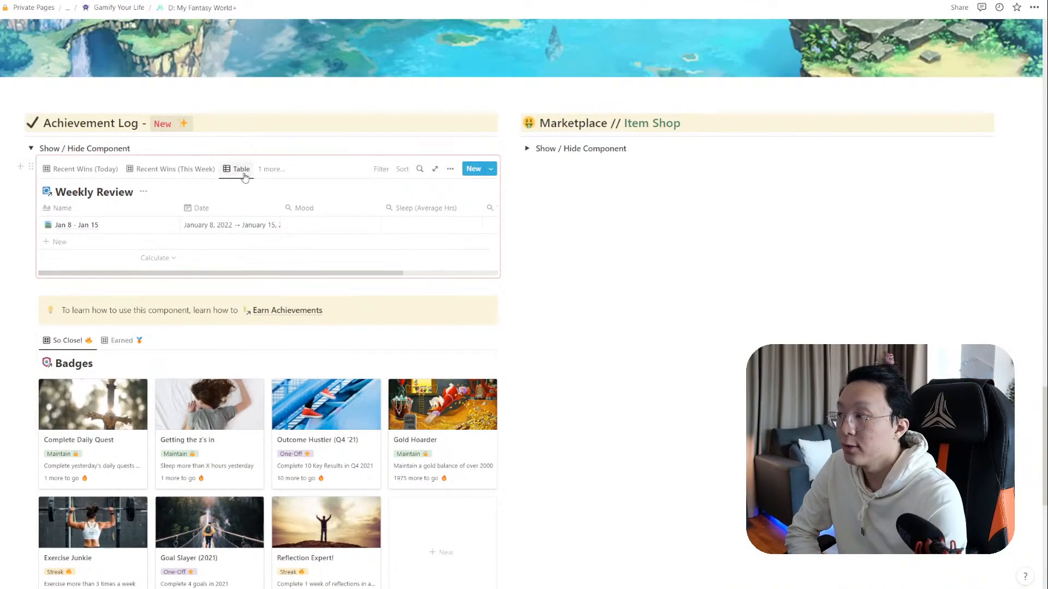
Delete the Weekly Review view named Table from the Achievement Log's database block
{"action": "left_click", "coordinate": [240, 167]}
{"action": "left_click", "coordinate": [251, 258]}
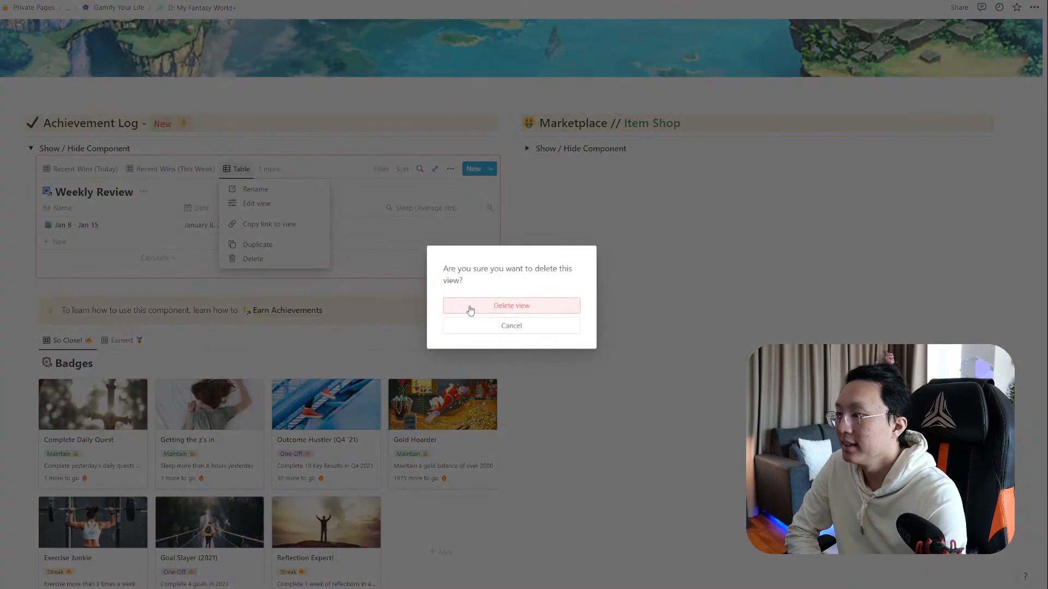
{"action": "left_click", "coordinate": [465, 306]}
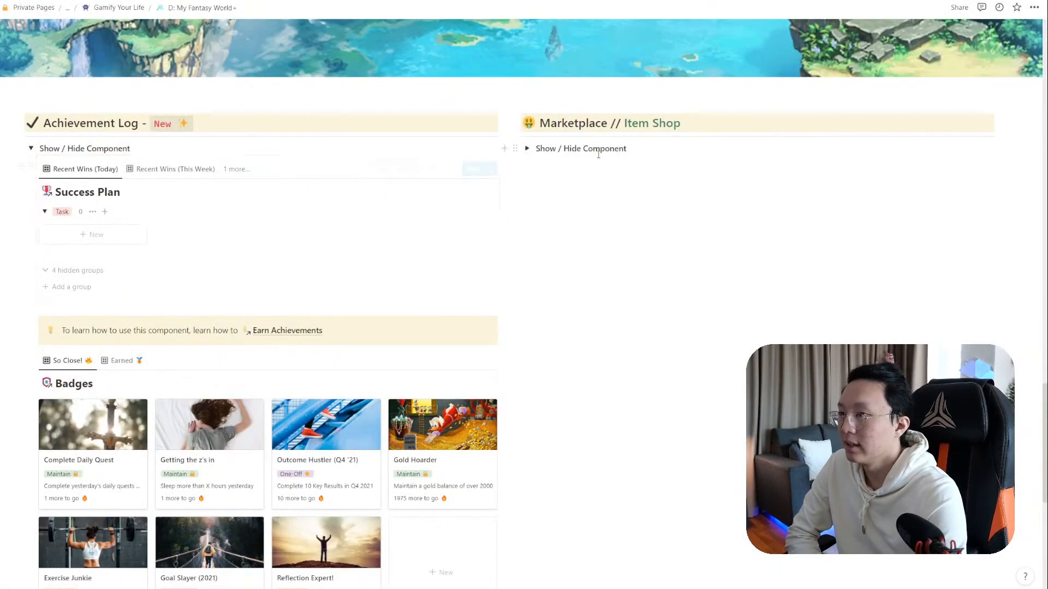
Expand the Marketplace component to view its databases, and briefly open and collapse the Library's Knowledge Hub component
{"action": "left_click", "coordinate": [527, 149]}
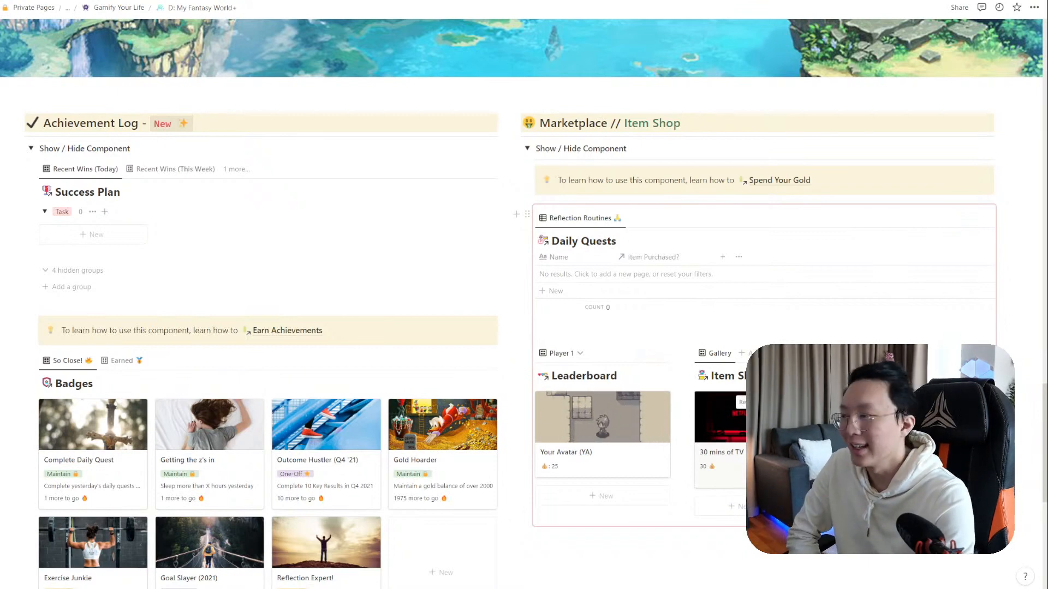
{"action": "scroll", "coordinate": [524, 295], "scroll_direction": "down", "scroll_amount": 8}
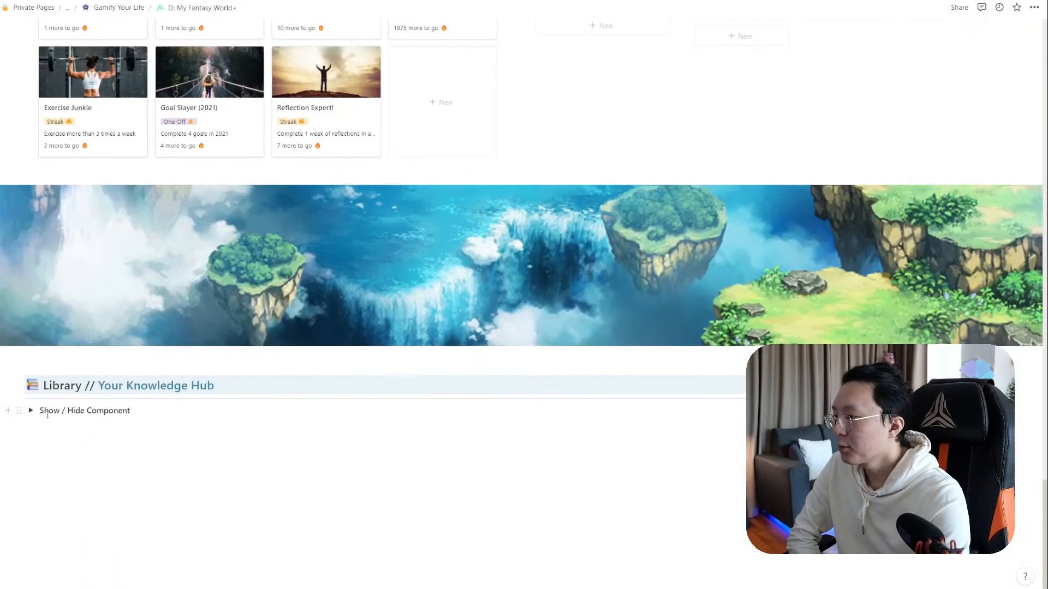
{"action": "left_click", "coordinate": [30, 411]}
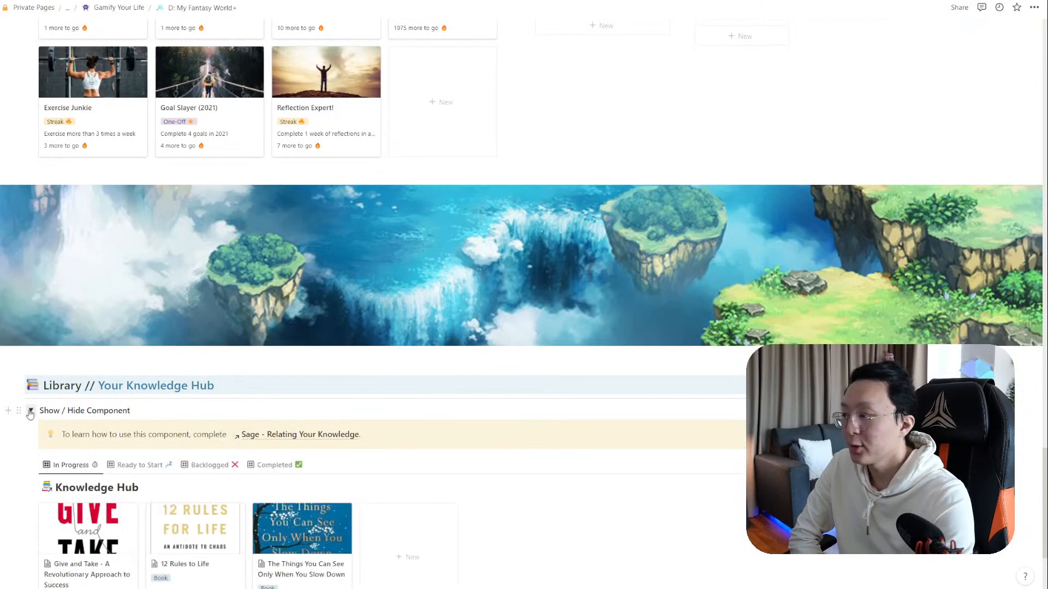
{"action": "left_click", "coordinate": [30, 411]}
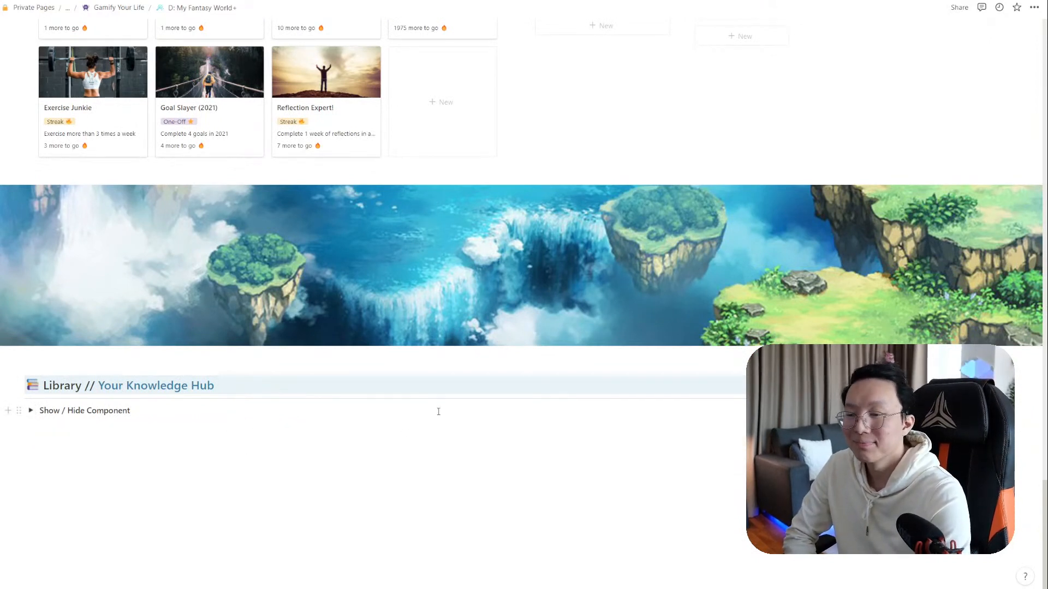
{"action": "scroll", "coordinate": [439, 411], "scroll_direction": "up", "scroll_amount": 20}
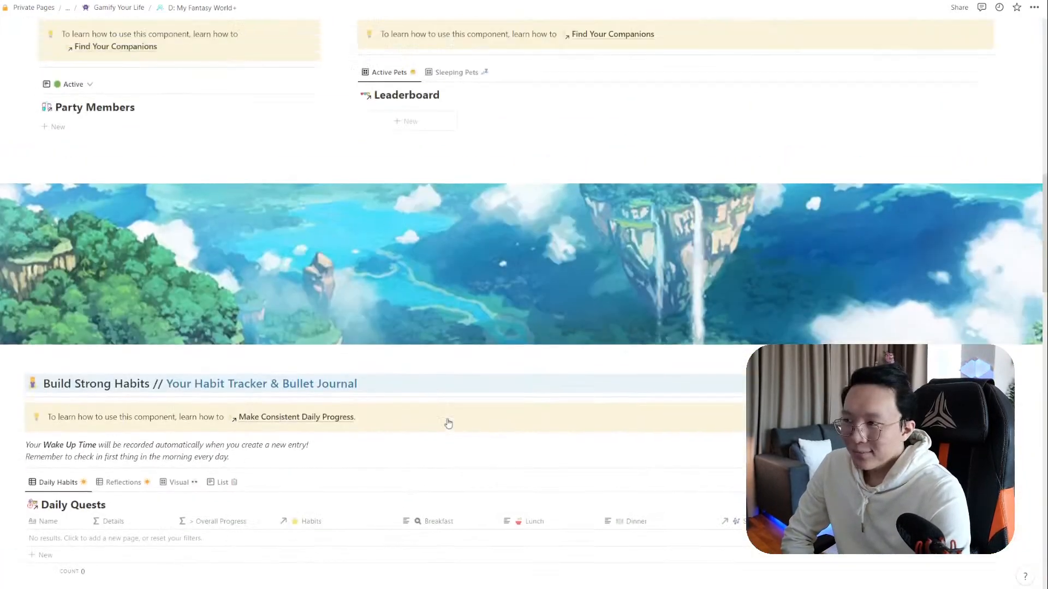
{"action": "scroll", "coordinate": [447, 423], "scroll_direction": "up", "scroll_amount": 20}
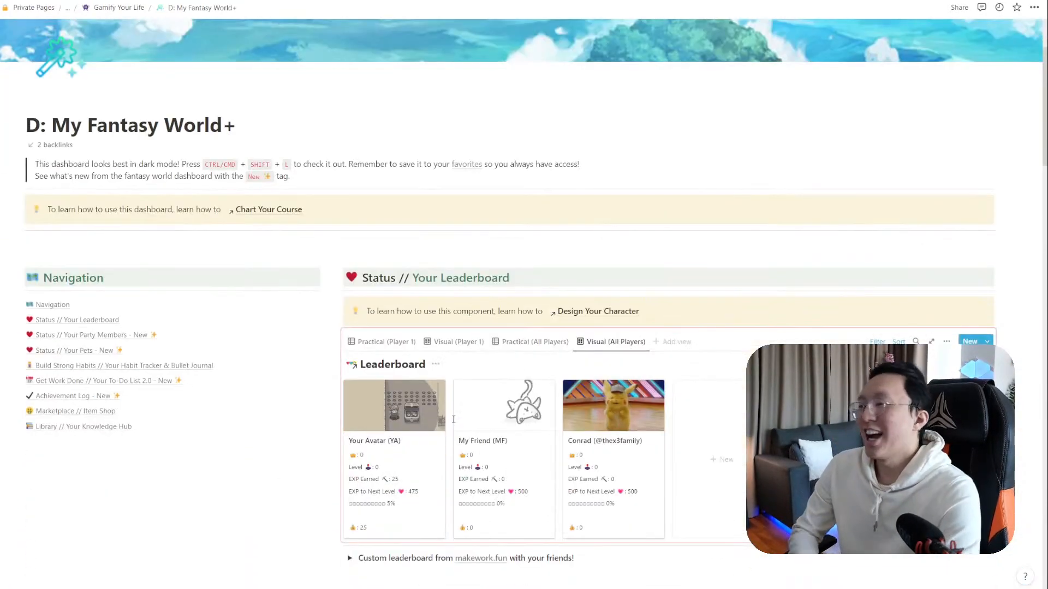